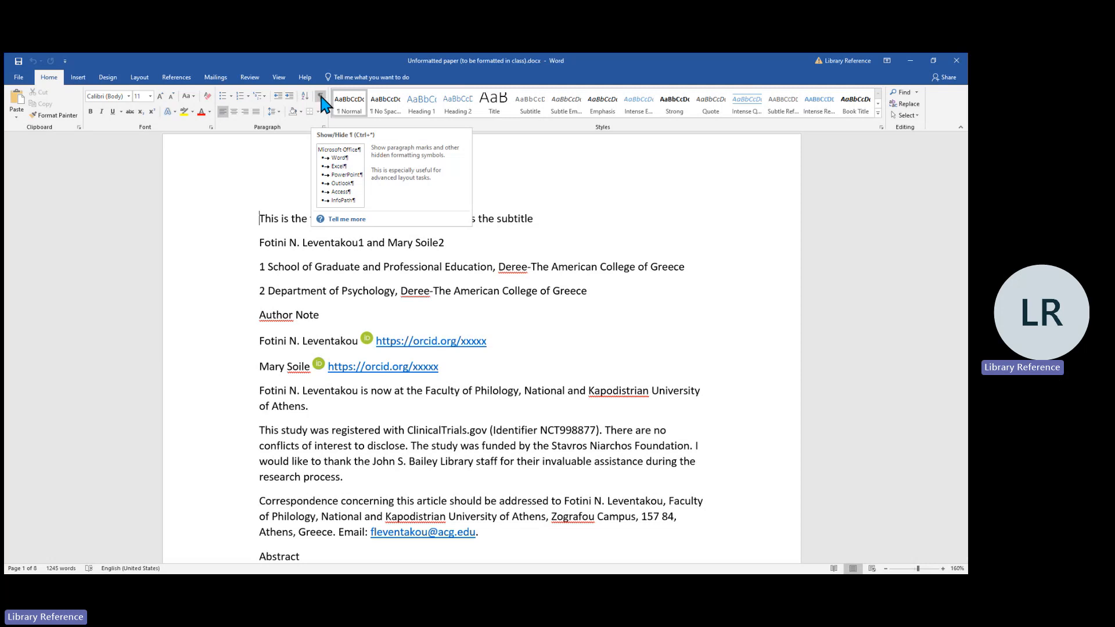
# Show the paragraph marks and hidden formatting symbols, comparing the title's paragraph mark with the display off and on
pyautogui.click(321, 96)
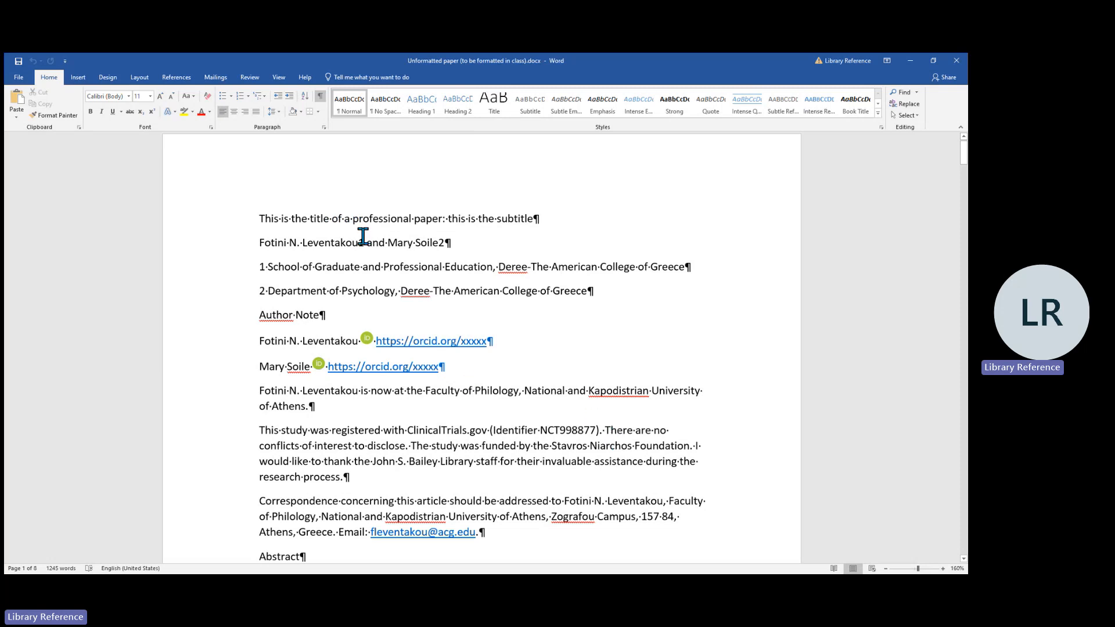
pyautogui.doubleClick(279, 220)
pyautogui.click(283, 220)
pyautogui.moveTo(532, 219); pyautogui.dragTo(540, 221)
pyautogui.click(320, 100)
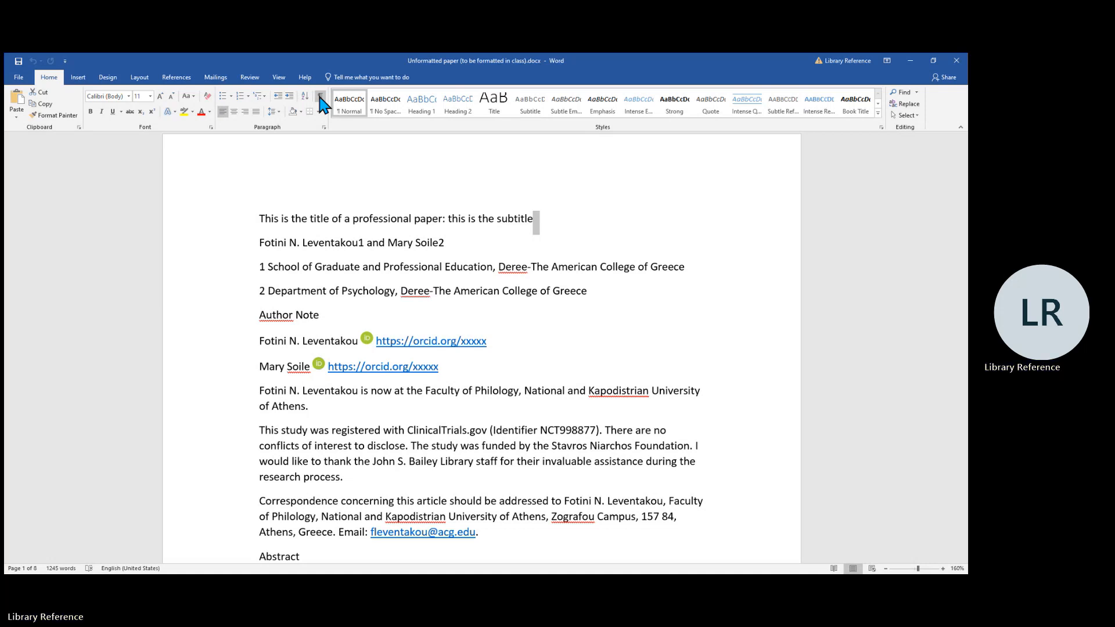
pyautogui.click(320, 100)
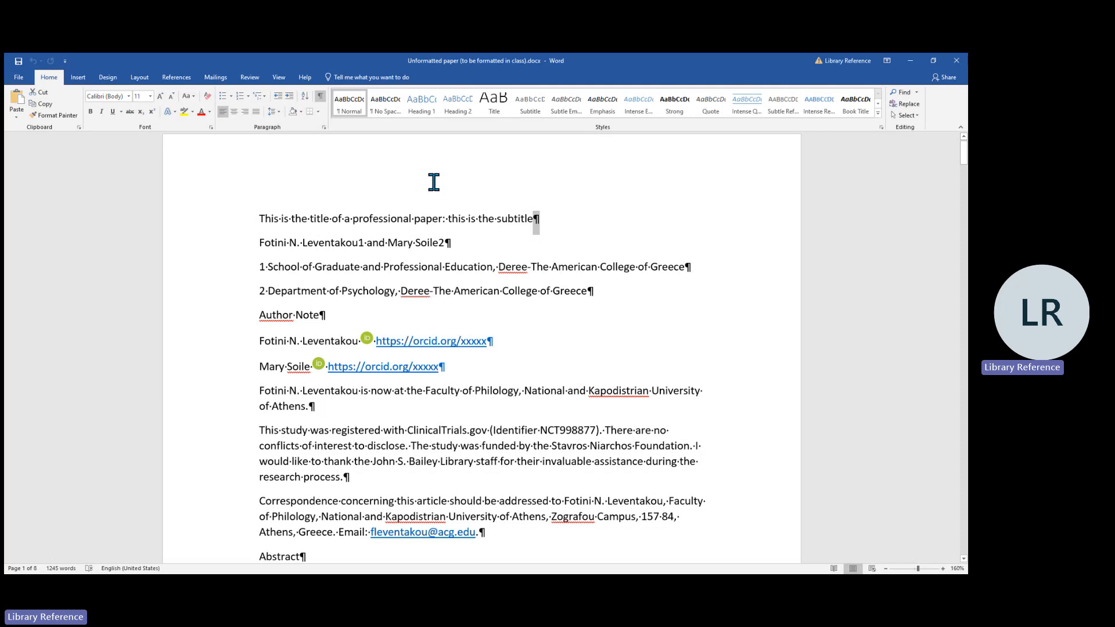
# Set the left and right page margins to 1" for the whole document and check the paper size settings
pyautogui.scroll(-10, 434, 185)
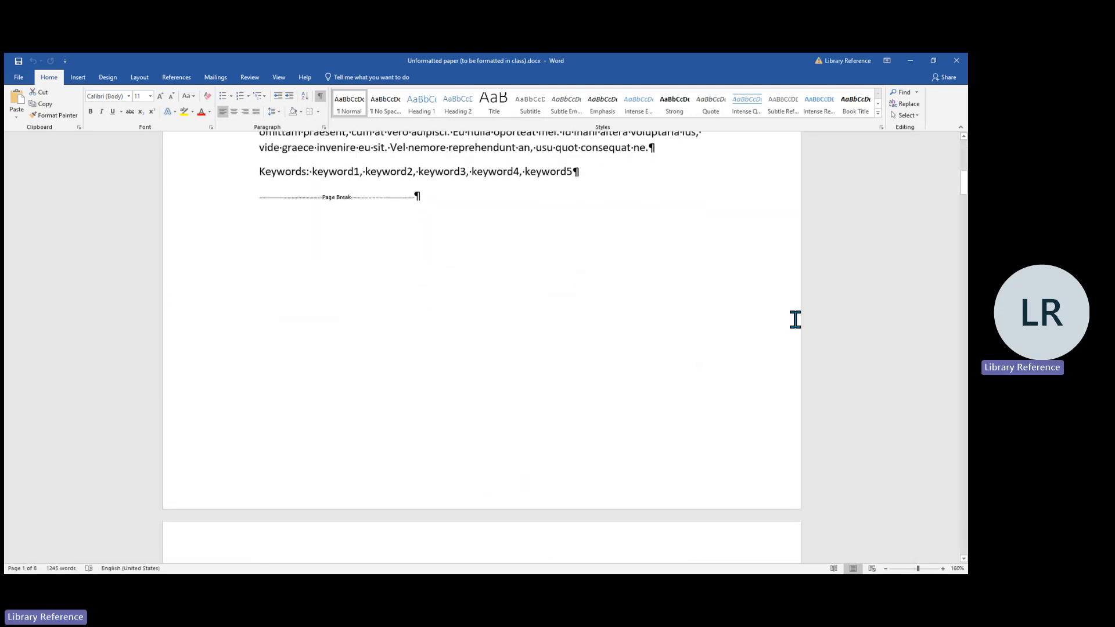
pyautogui.scroll(3, 768, 400)
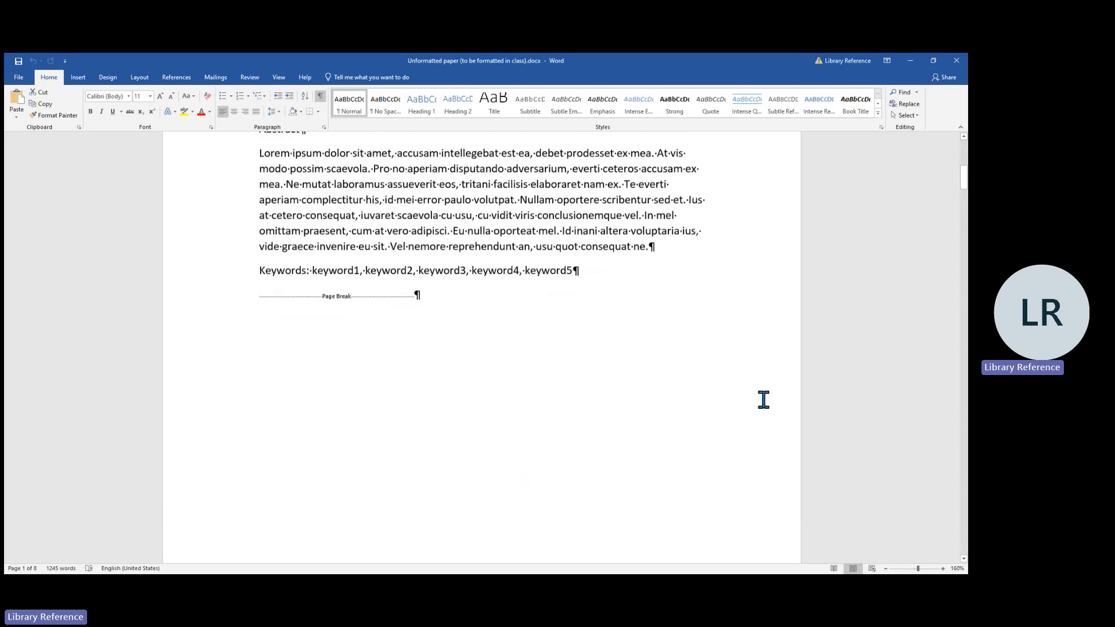
pyautogui.scroll(1, 764, 399)
pyautogui.scroll(1, 764, 399)
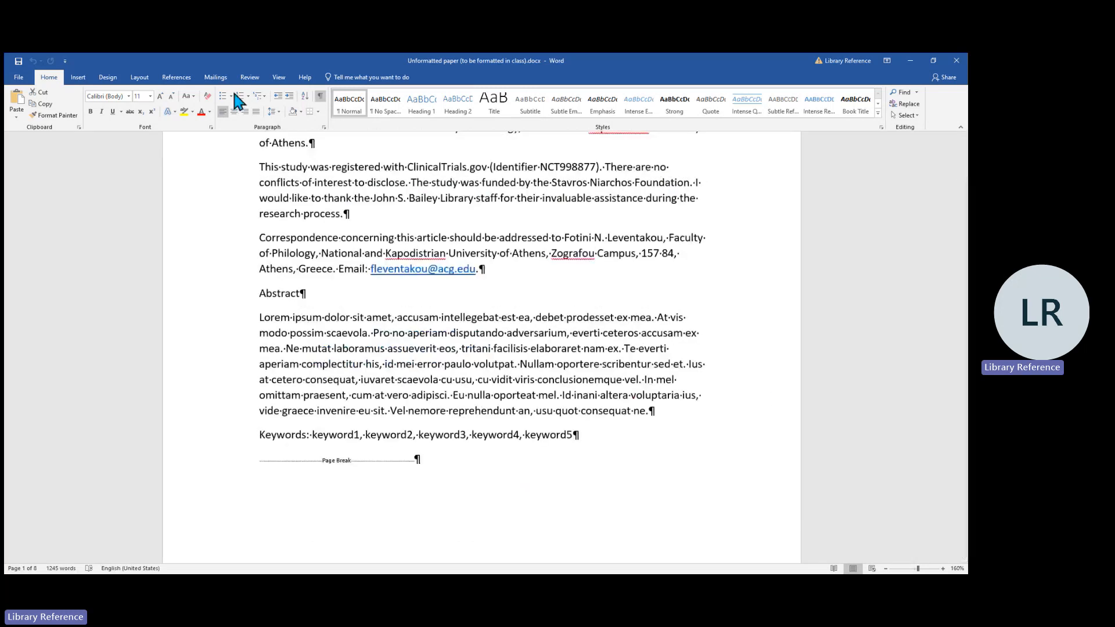
pyautogui.click(142, 80)
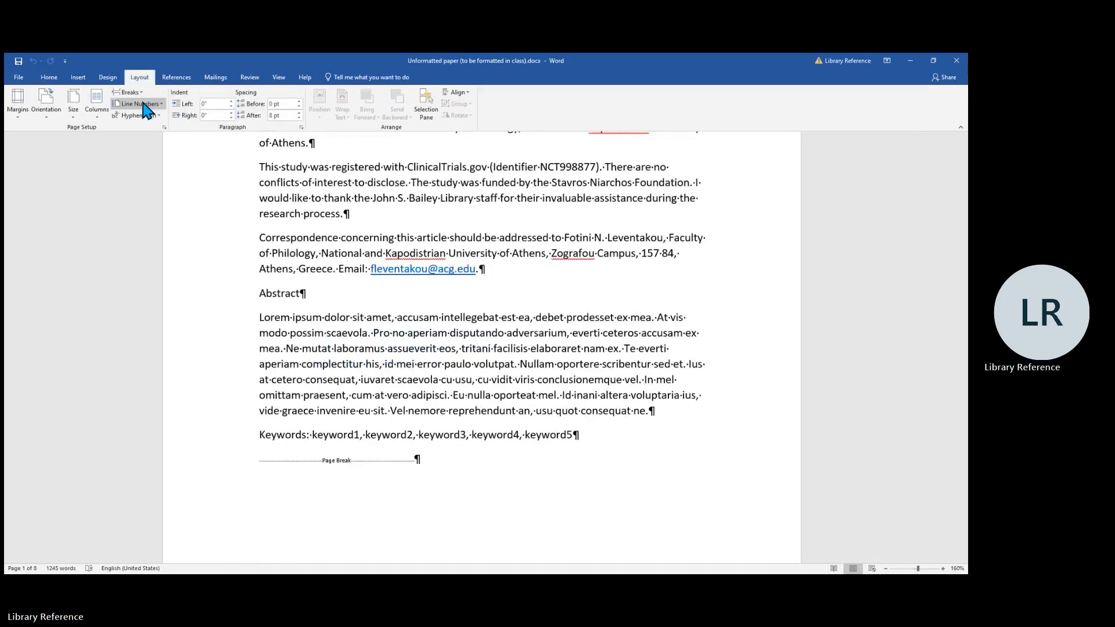
pyautogui.click(20, 117)
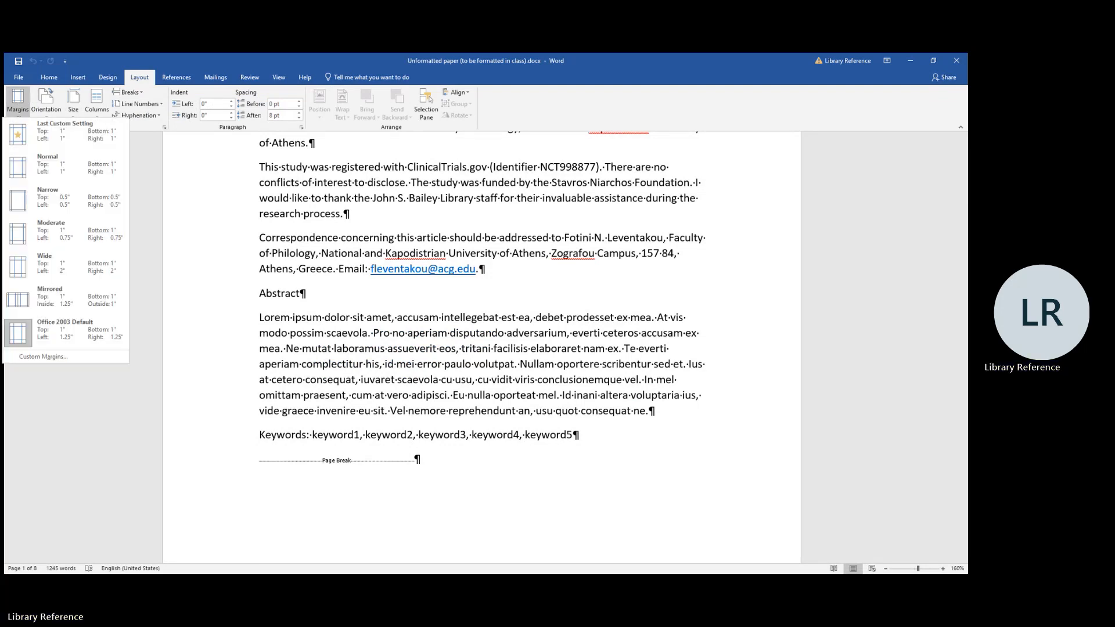
pyautogui.click(41, 358)
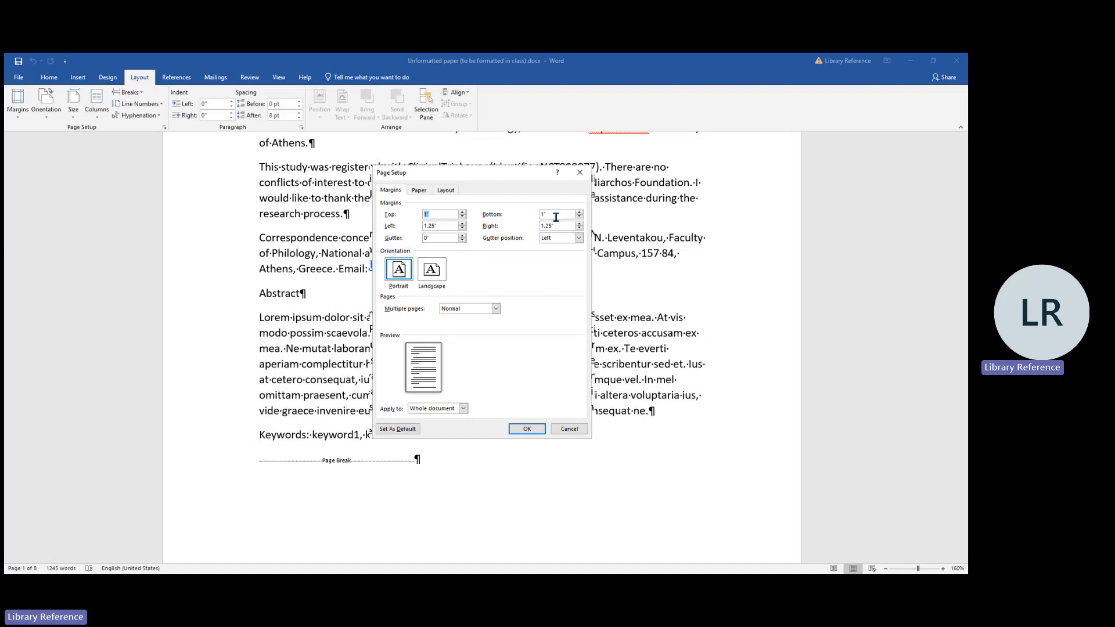
pyautogui.click(463, 229)
pyautogui.click(463, 231)
pyautogui.click(463, 231)
pyautogui.click(579, 229)
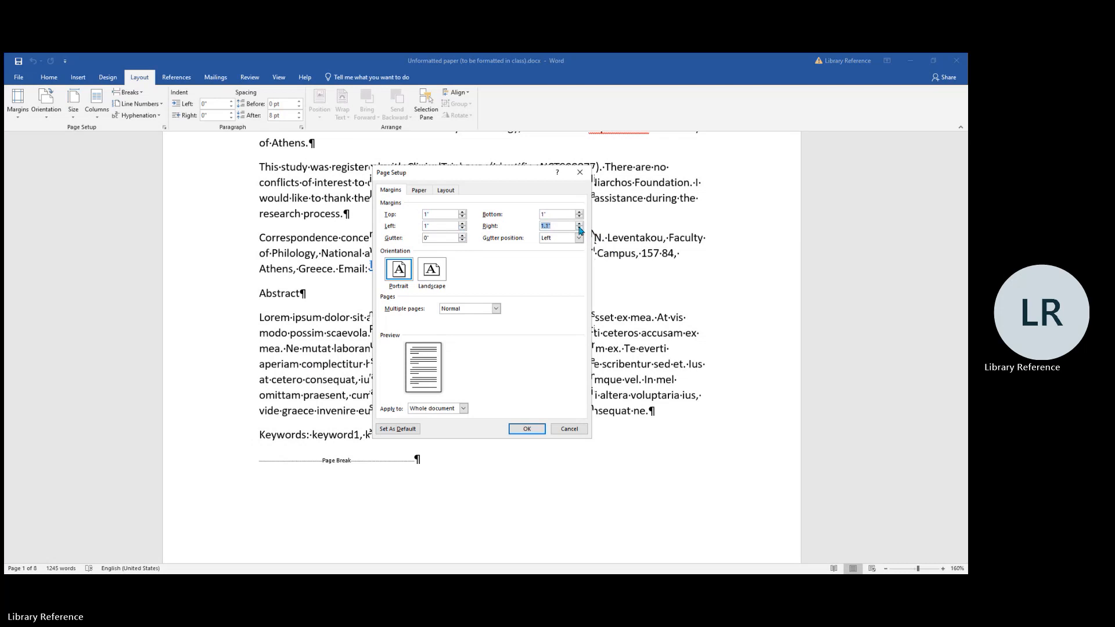
pyautogui.click(579, 228)
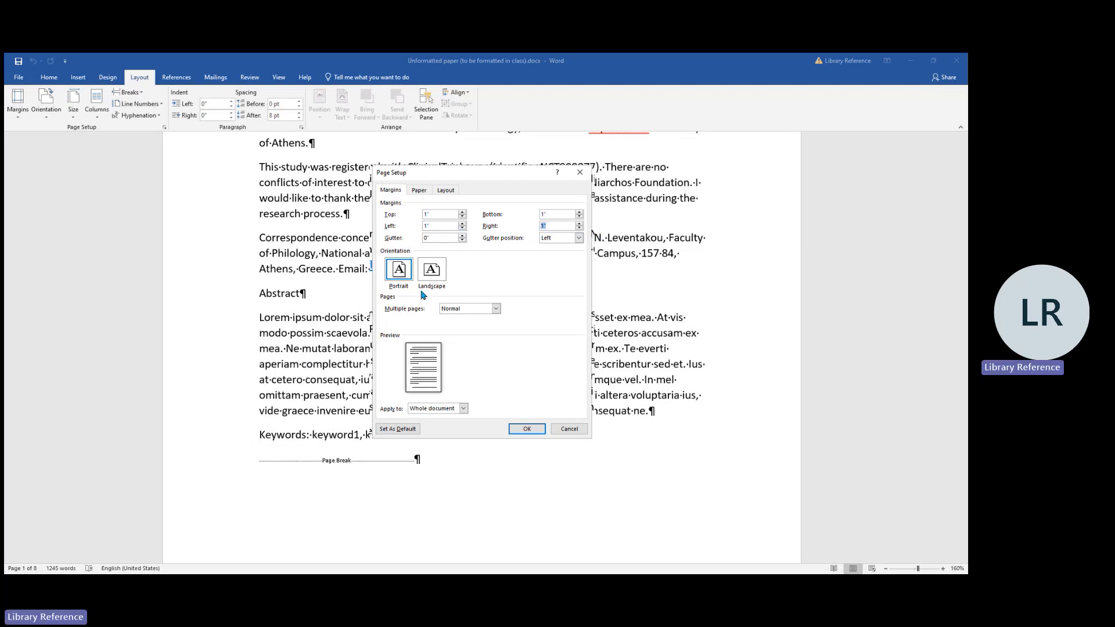
pyautogui.click(419, 192)
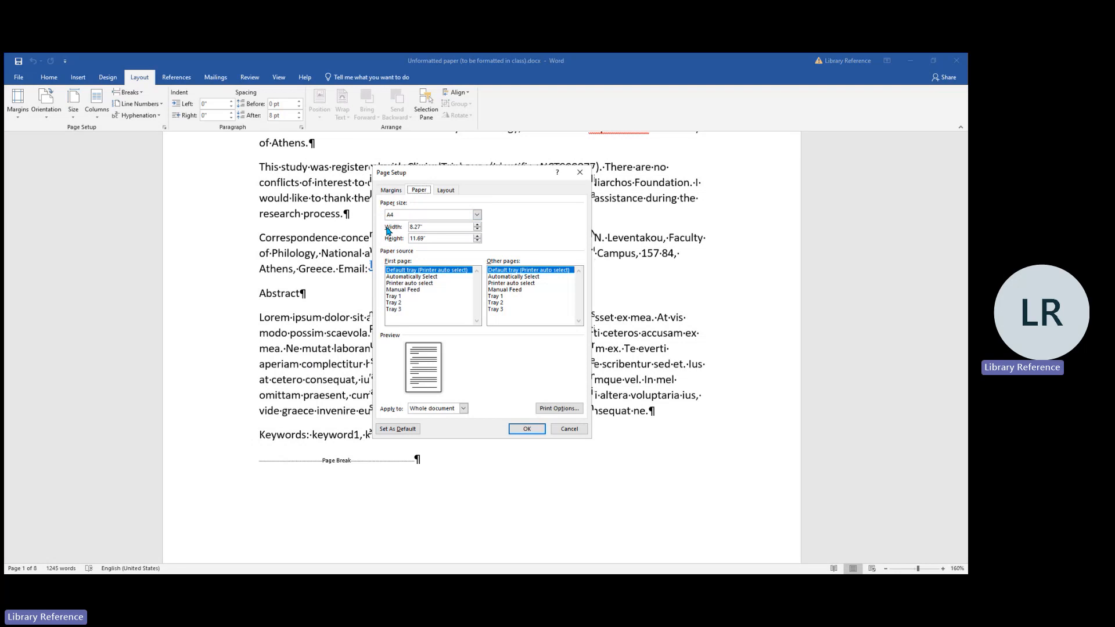
pyautogui.click(526, 430)
# Enter THIS IS A RUNNING HEAD in the page header, followed by two tabs to reach the right margin
pyautogui.scroll(6, 843, 429)
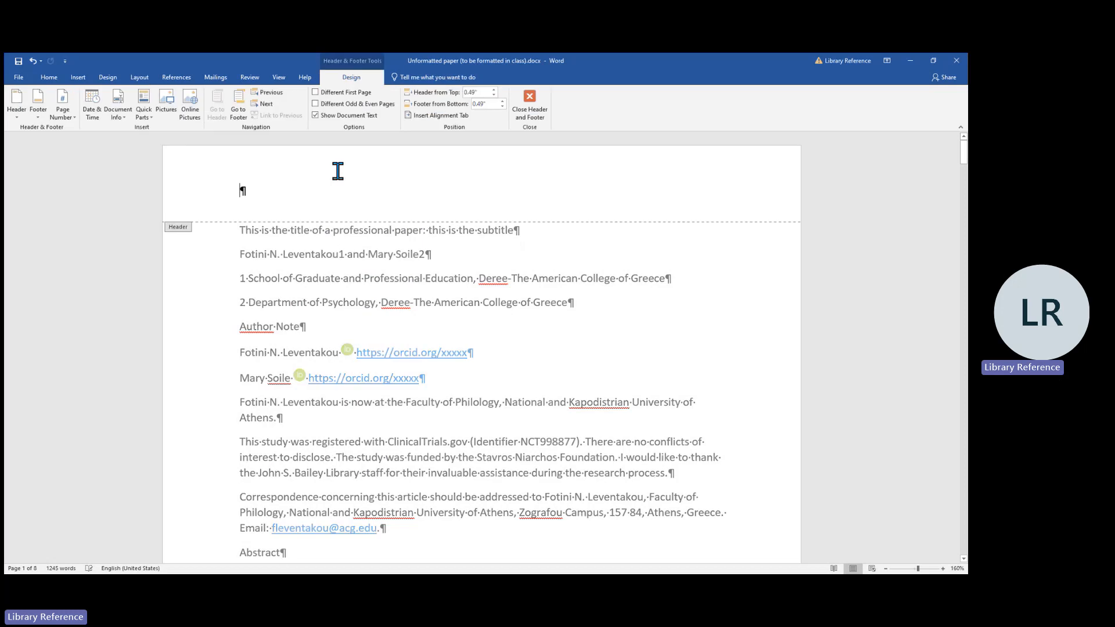
pyautogui.doubleClick(337, 171)
pyautogui.write('TH')
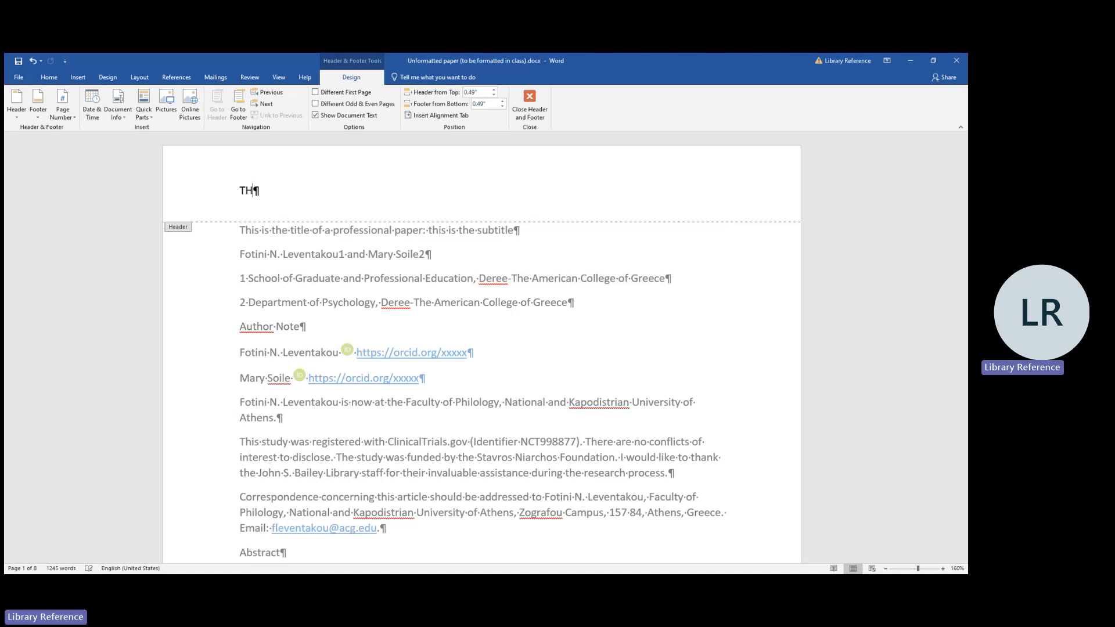
pyautogui.write('IS IS A RUNNING HEAD')
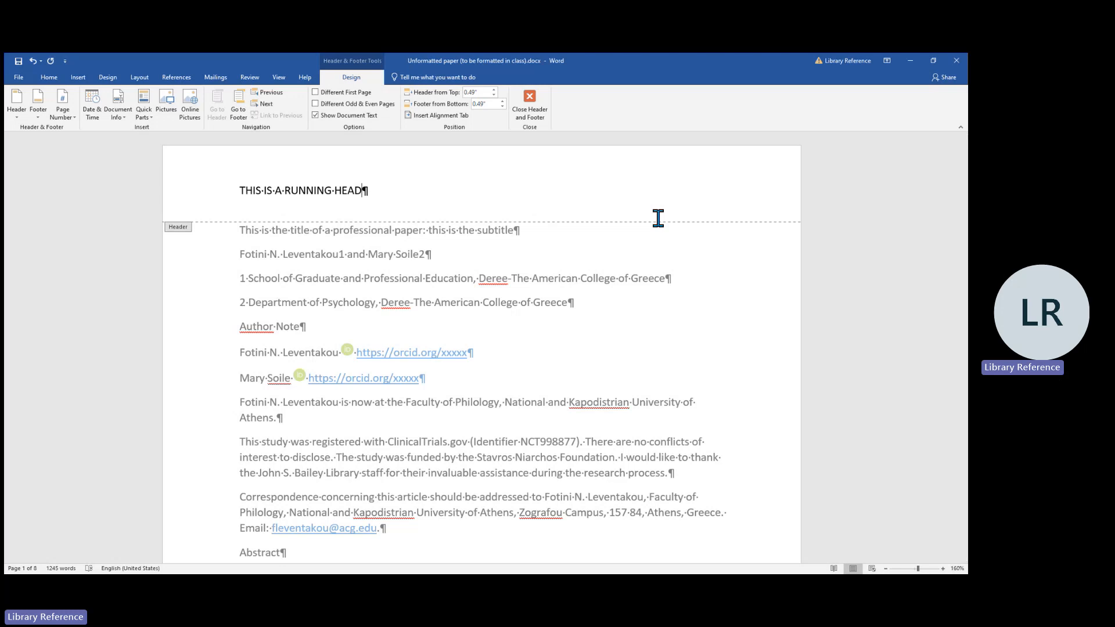
pyautogui.press('Tab')
pyautogui.press('Tab')
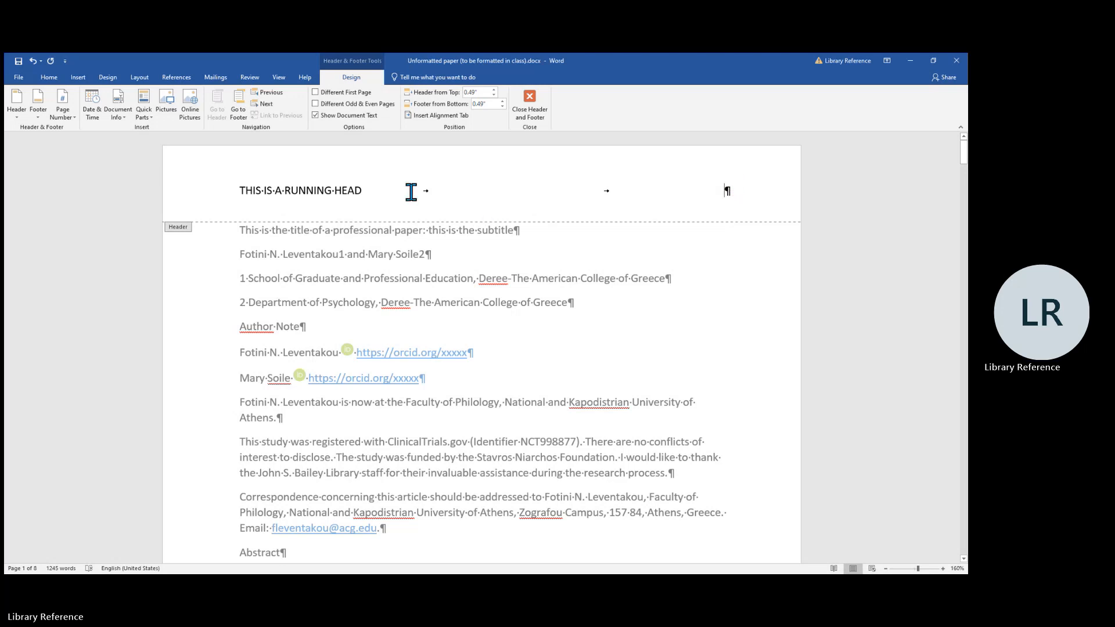
# Examine the first tab mark after the running head in the page header
pyautogui.moveTo(410, 189); pyautogui.dragTo(441, 192)
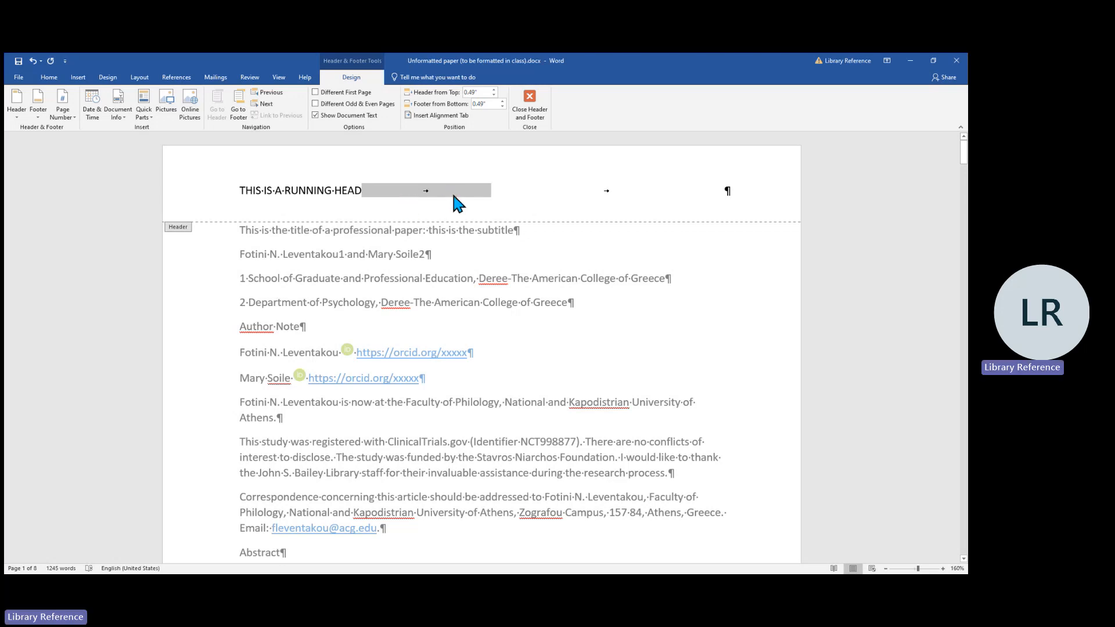
pyautogui.click(50, 81)
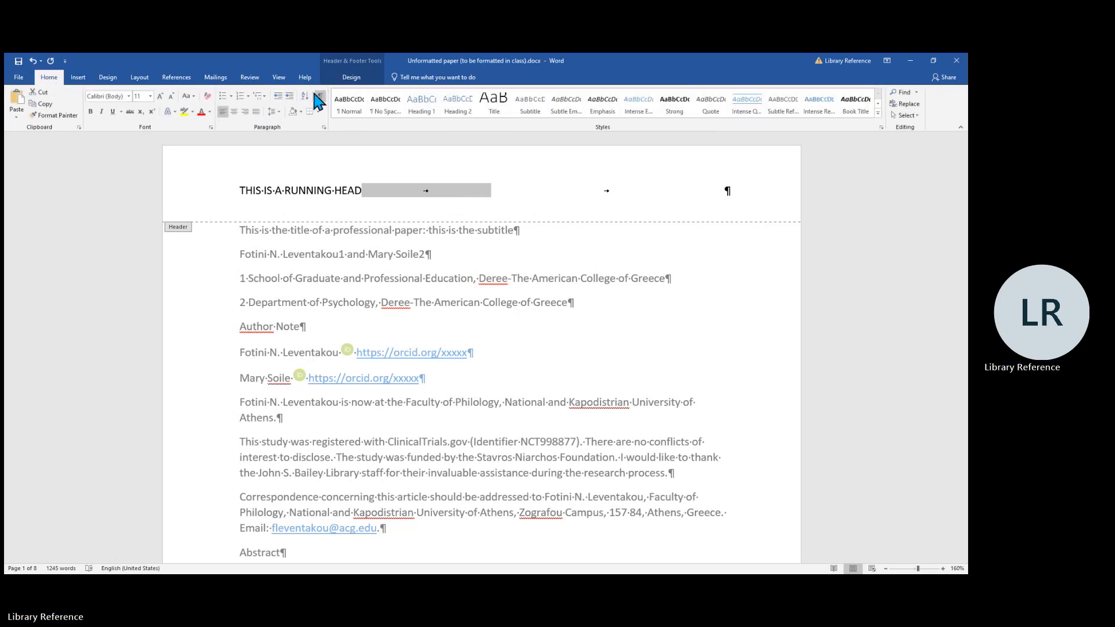
pyautogui.click(372, 72)
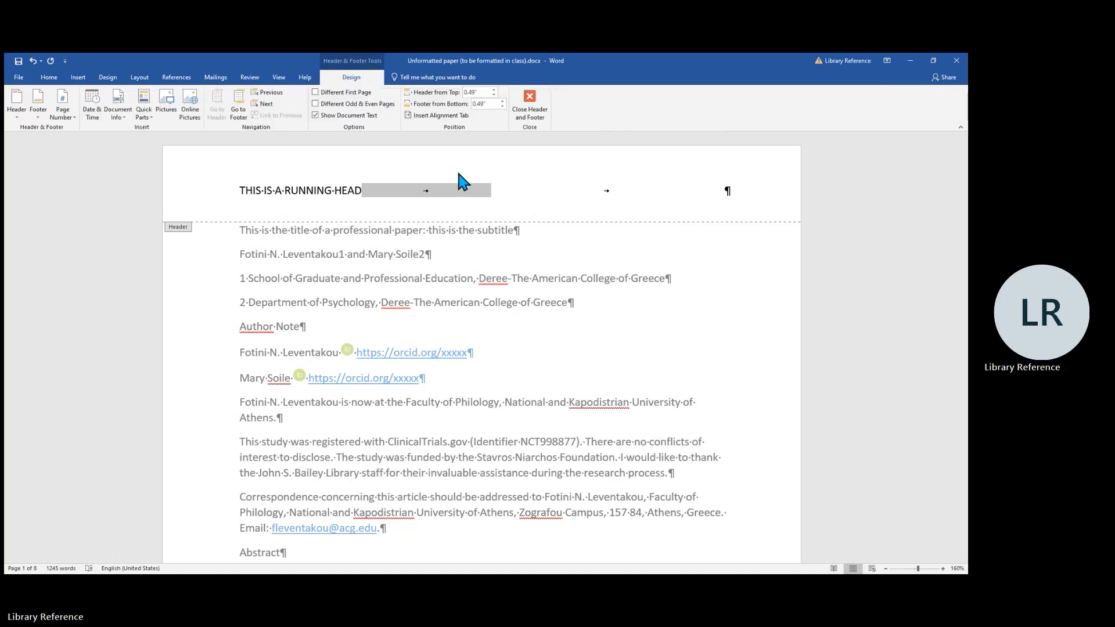
# Try a plain-text page number 1 at the right end of the header and compare it with page 2's header
pyautogui.click(728, 192)
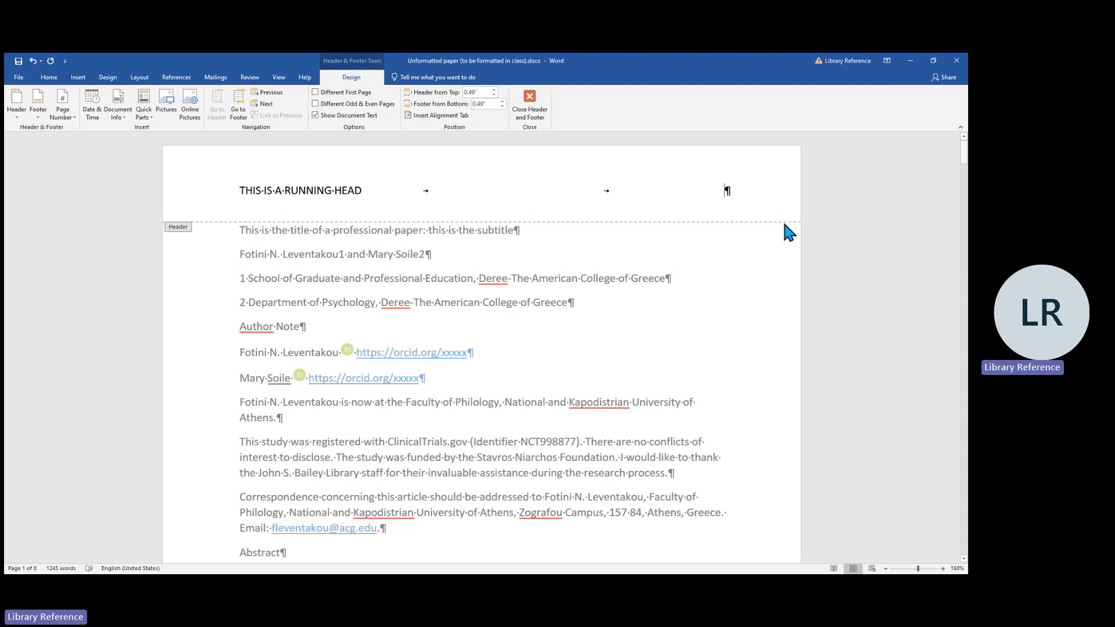
pyautogui.write('1')
pyautogui.scroll(-5, 796, 221)
pyautogui.scroll(-10, 799, 219)
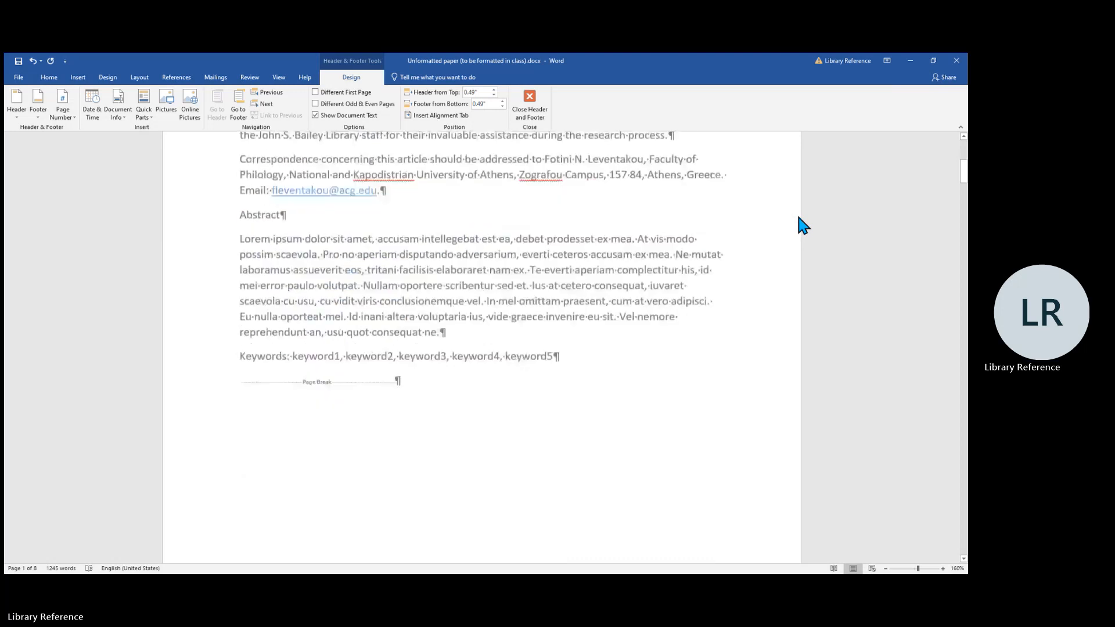
pyautogui.scroll(-2, 799, 218)
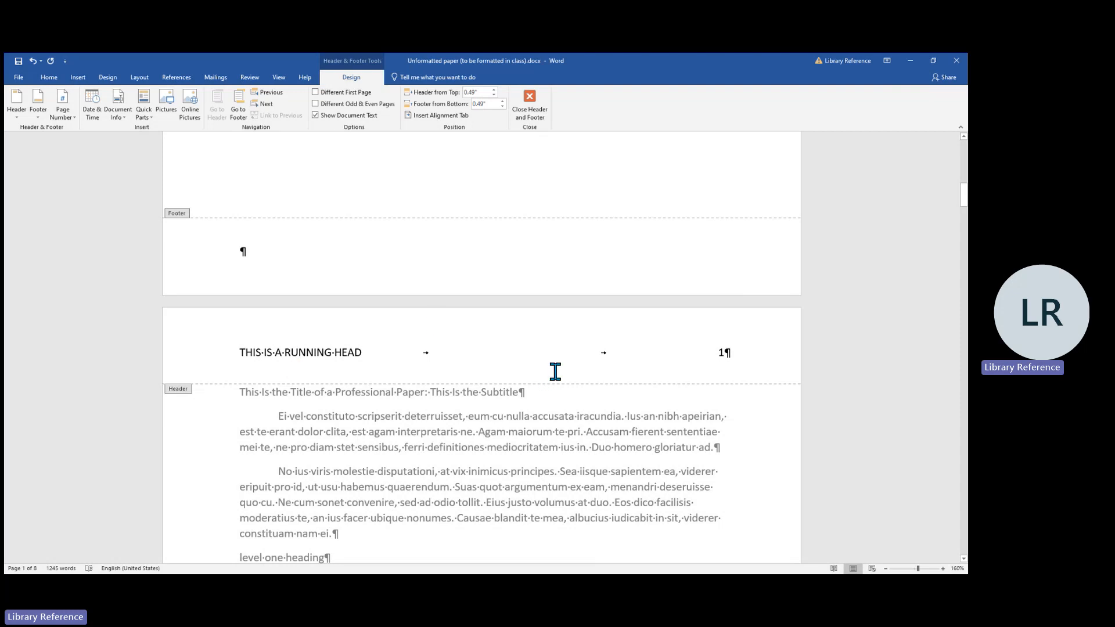
pyautogui.moveTo(237, 353); pyautogui.dragTo(363, 352)
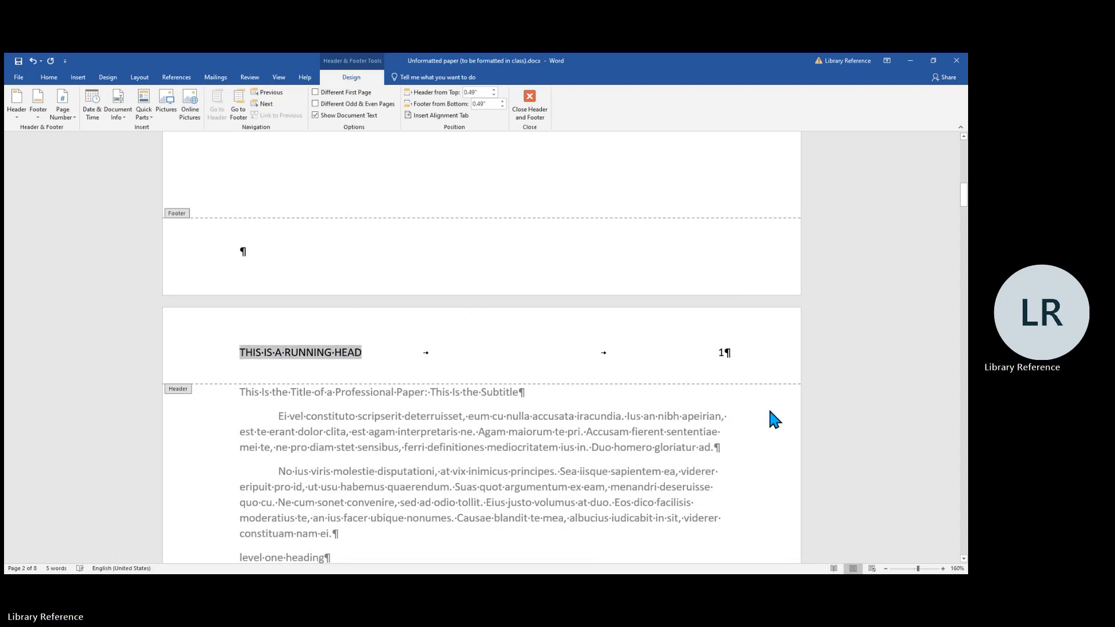
pyautogui.scroll(5, 769, 401)
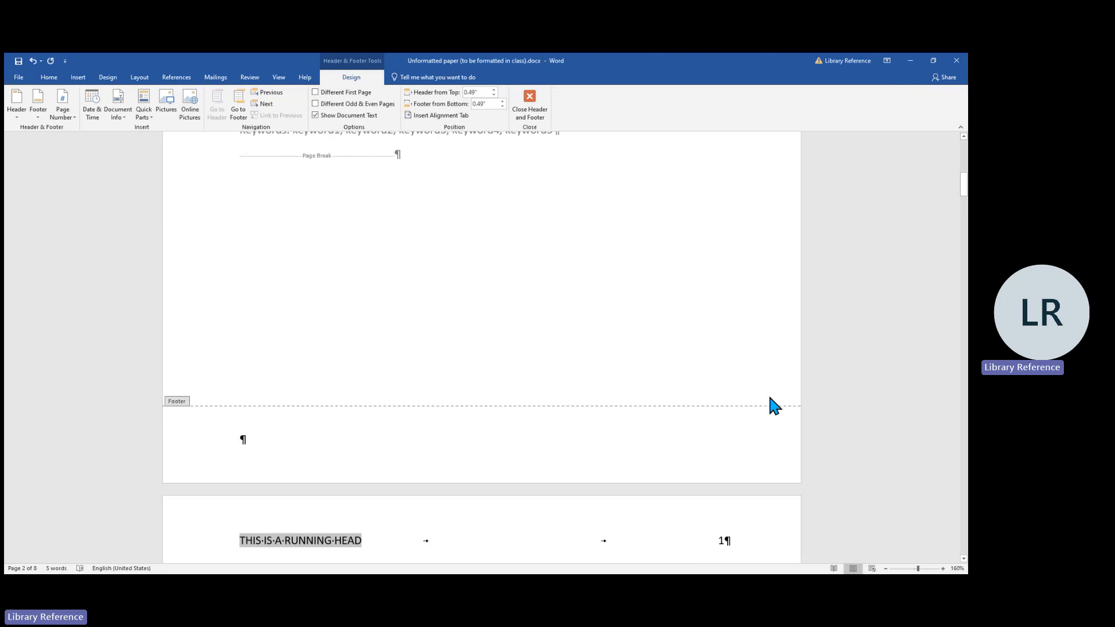
pyautogui.scroll(6, 770, 398)
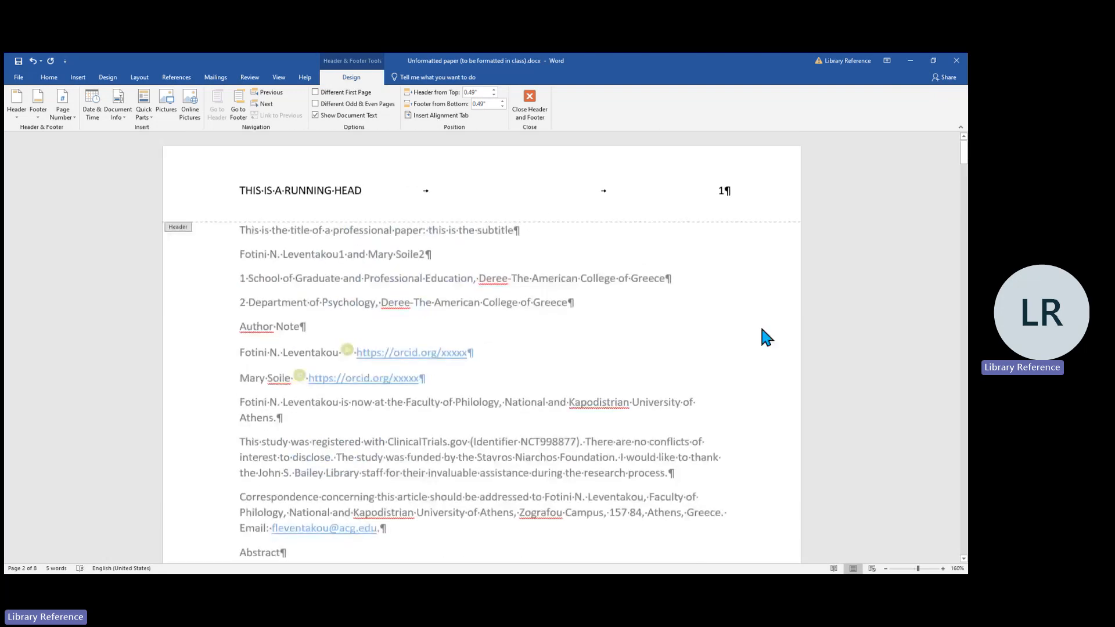
# Delete the plain-text page number from the right end of the header
pyautogui.click(728, 188)
pyautogui.press('BackSpace')
pyautogui.press('BackSpace')
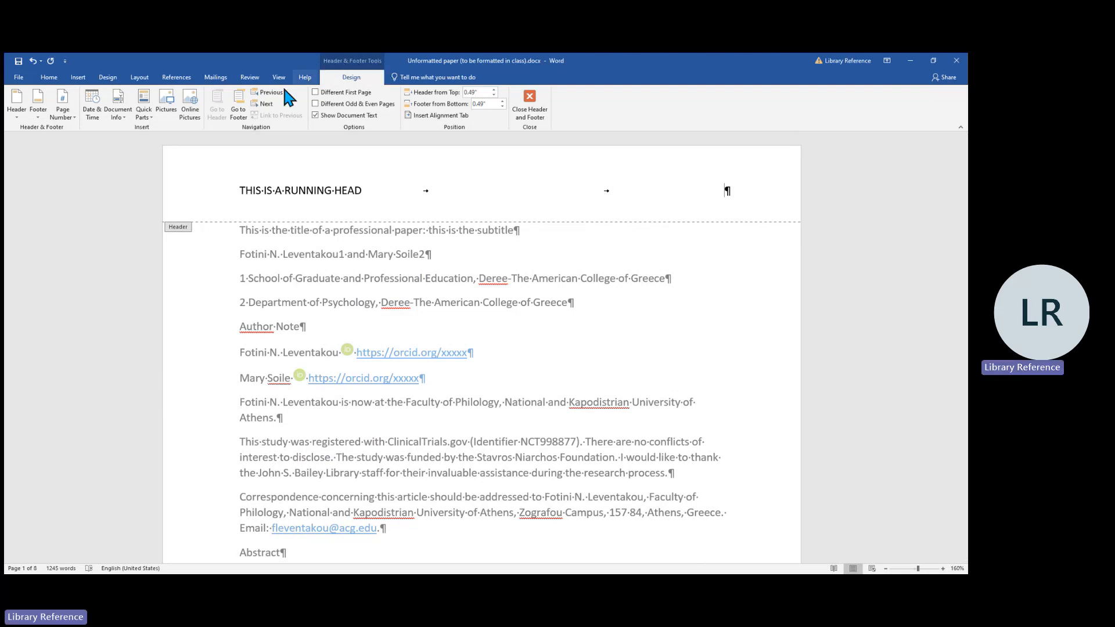
# Insert an automatic Plain Number page number at the header's right end, check it on page 2, and leave header editing
pyautogui.click(60, 107)
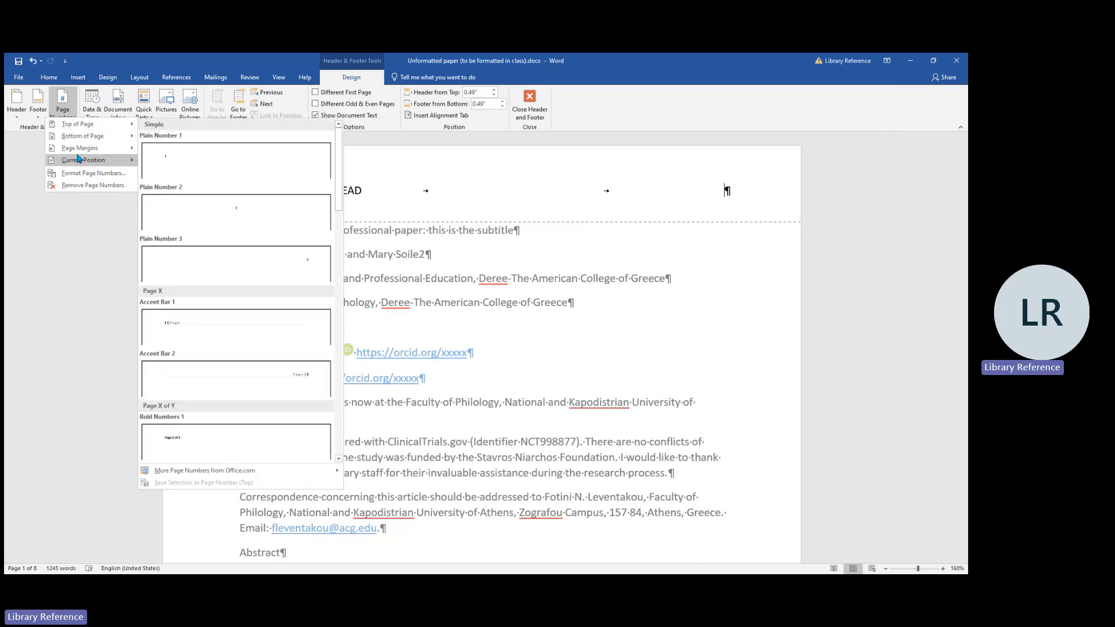
pyautogui.moveTo(86, 162)
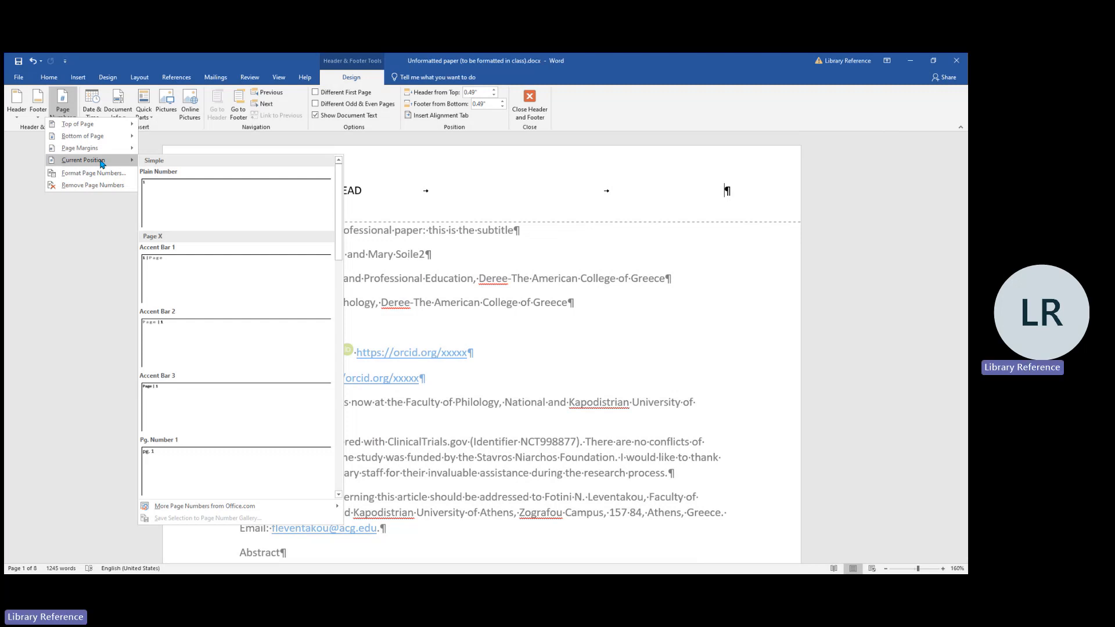
pyautogui.click(187, 196)
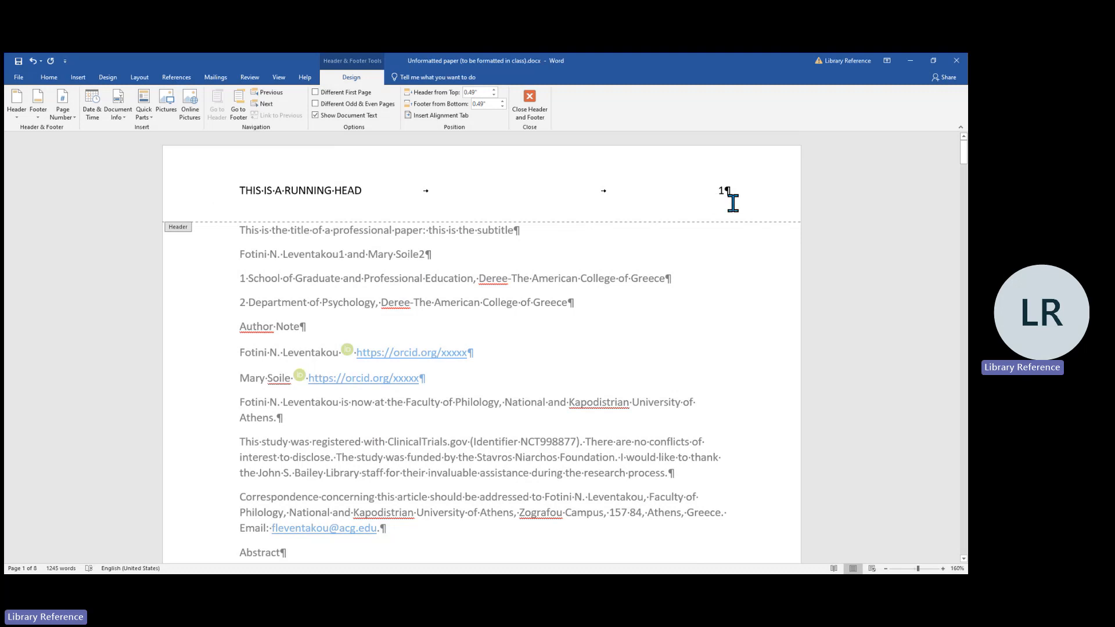
pyautogui.scroll(-15, 758, 326)
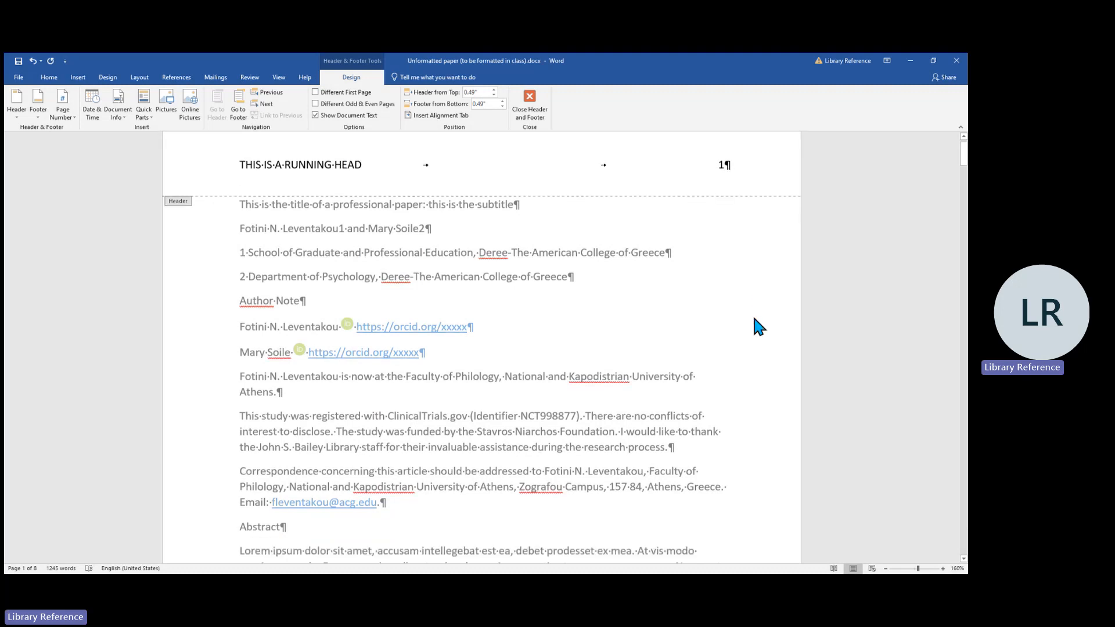
pyautogui.scroll(-10, 754, 323)
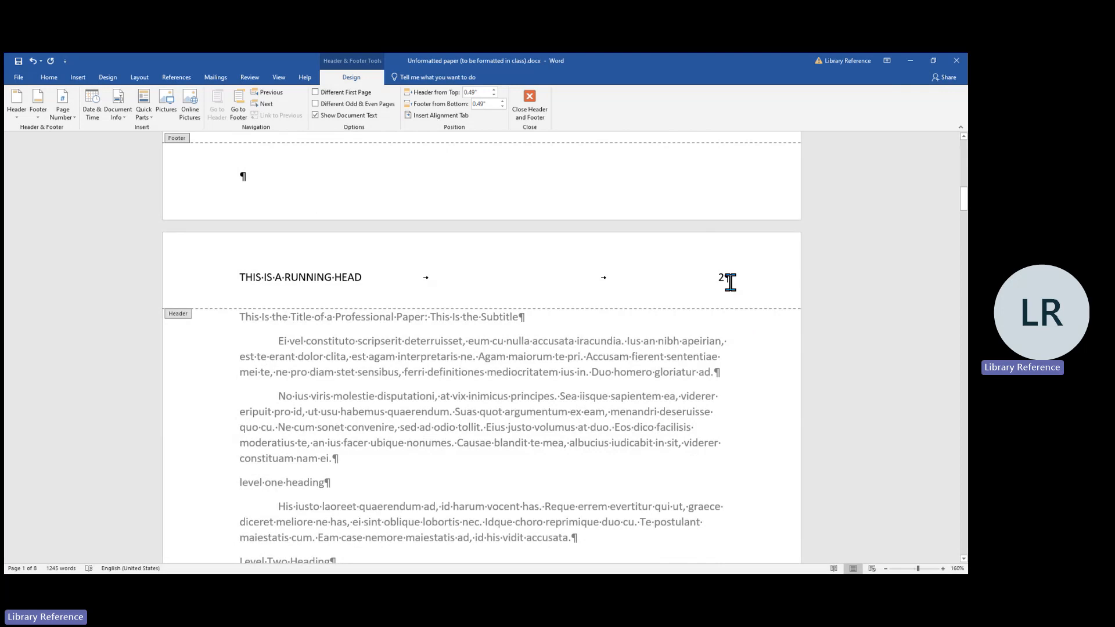
pyautogui.click(533, 100)
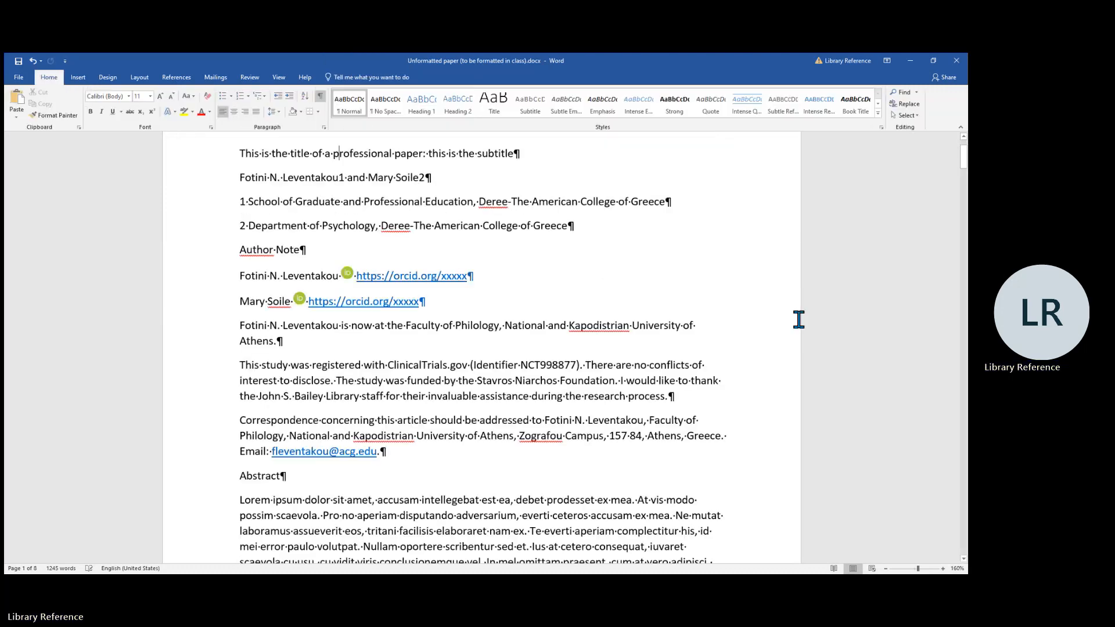
# Highlight the affiliation-change line and a line of the study registration paragraph in the author note for review
pyautogui.scroll(2, 799, 320)
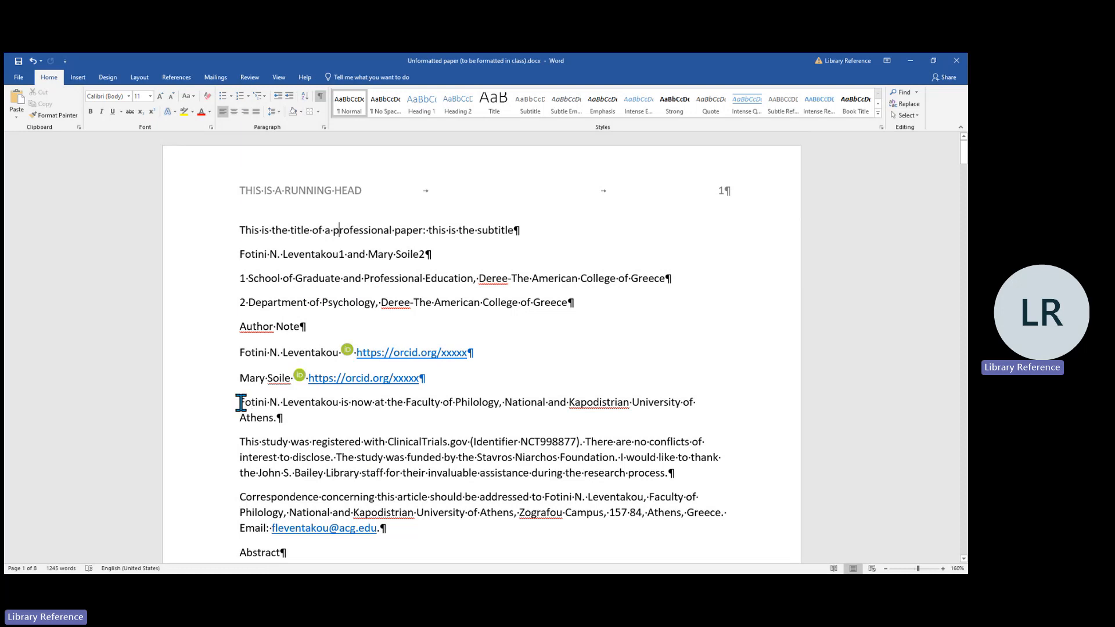
pyautogui.moveTo(242, 401); pyautogui.dragTo(706, 403)
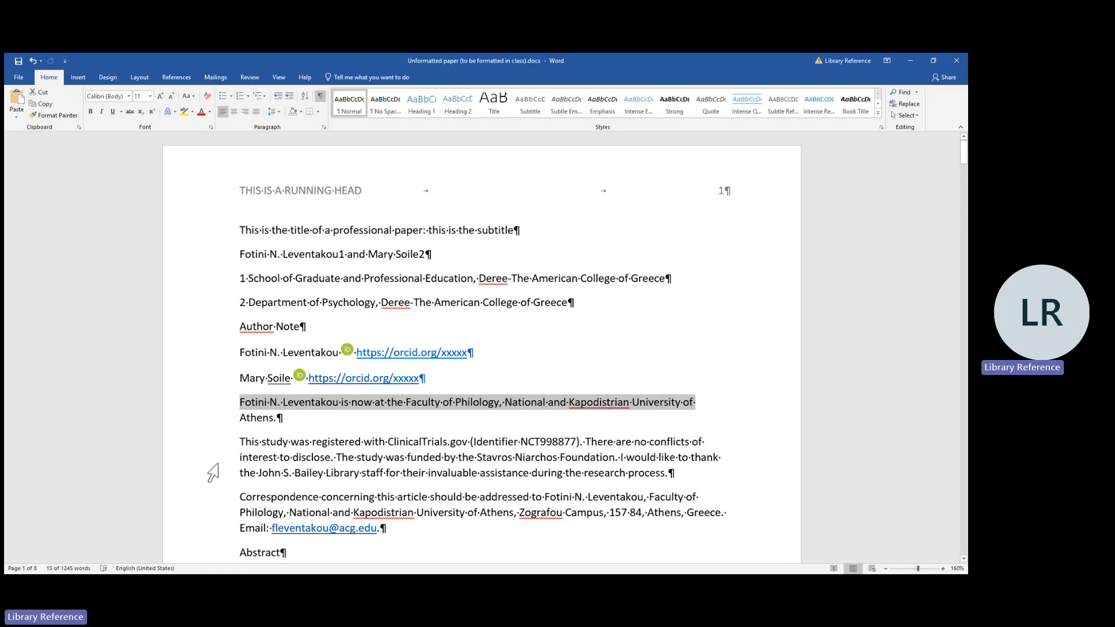
pyautogui.click(223, 459)
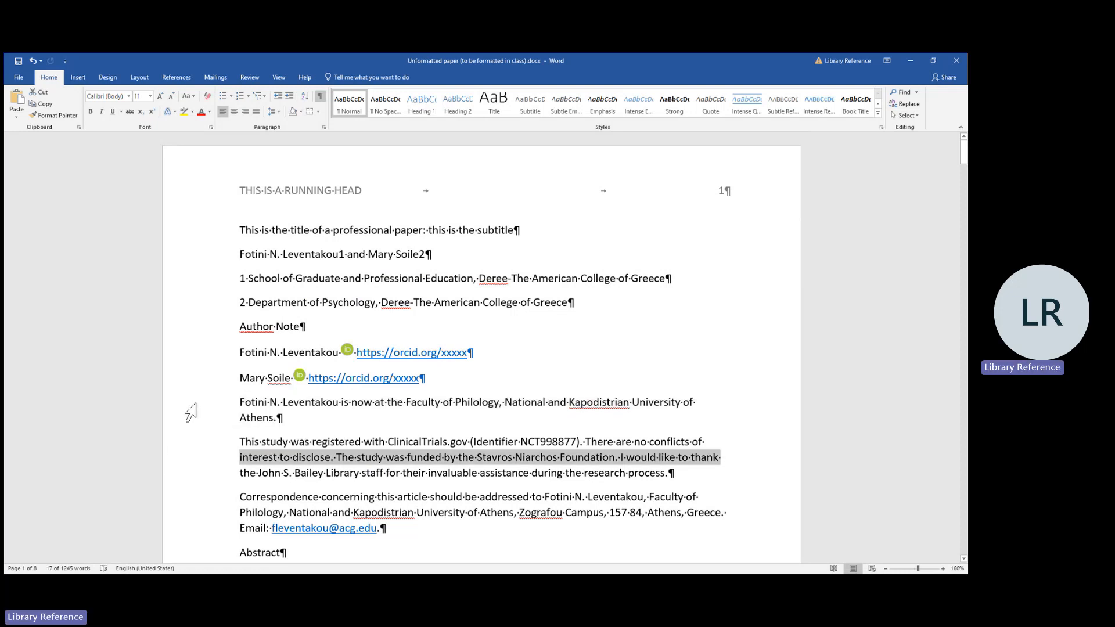
# Try selecting the affiliation-change line, its whole paragraph and the entire document, and look through the selected pages
pyautogui.click(195, 406)
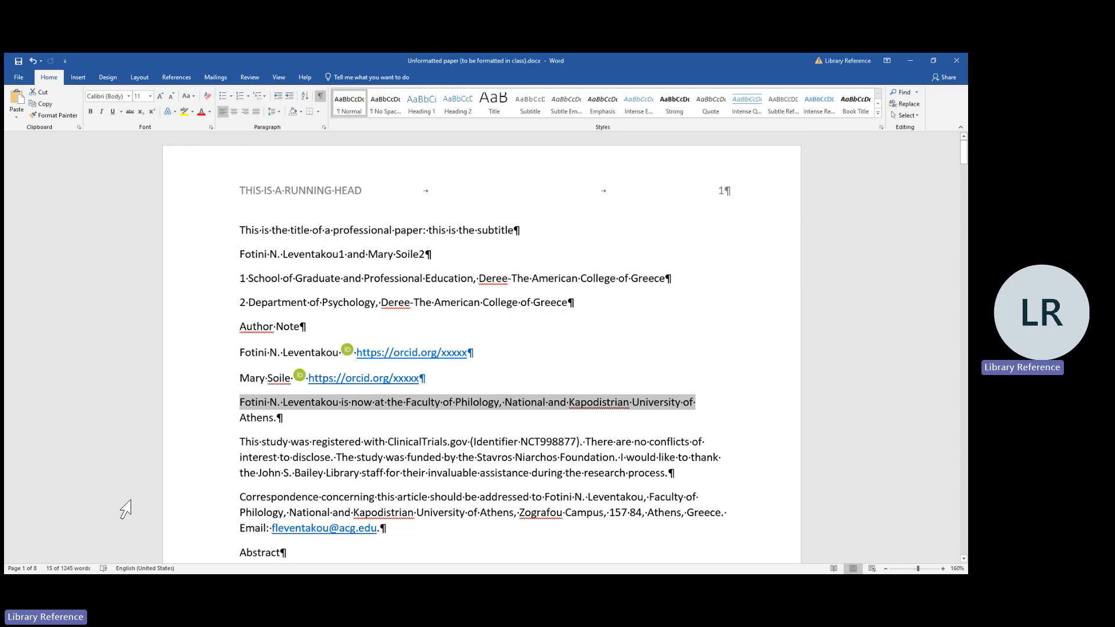
pyautogui.doubleClick(191, 408)
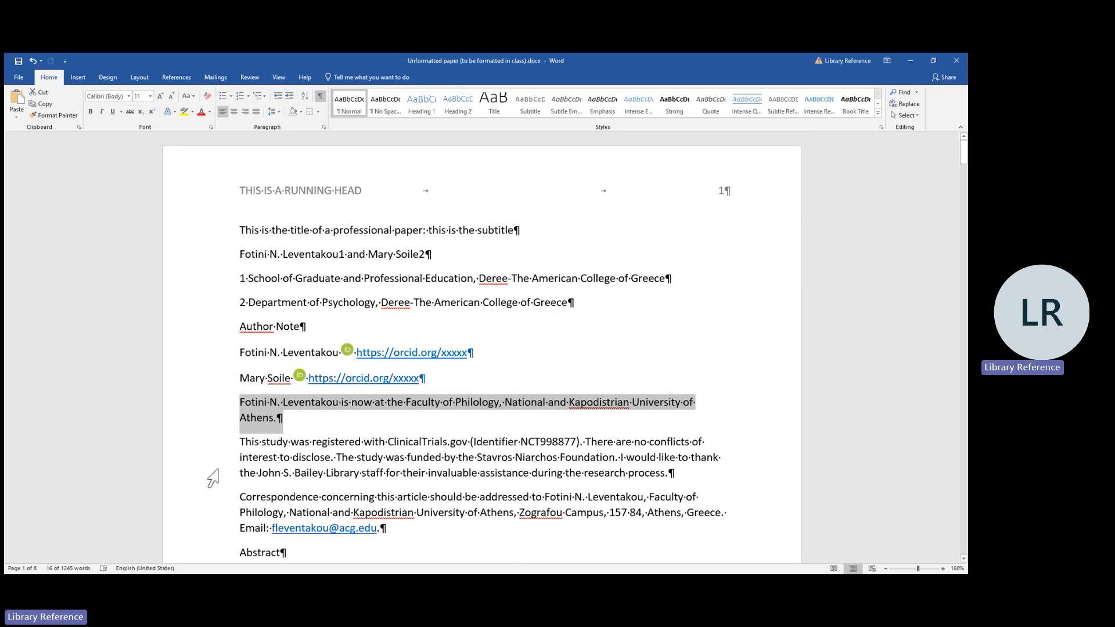
pyautogui.tripleClick(194, 424)
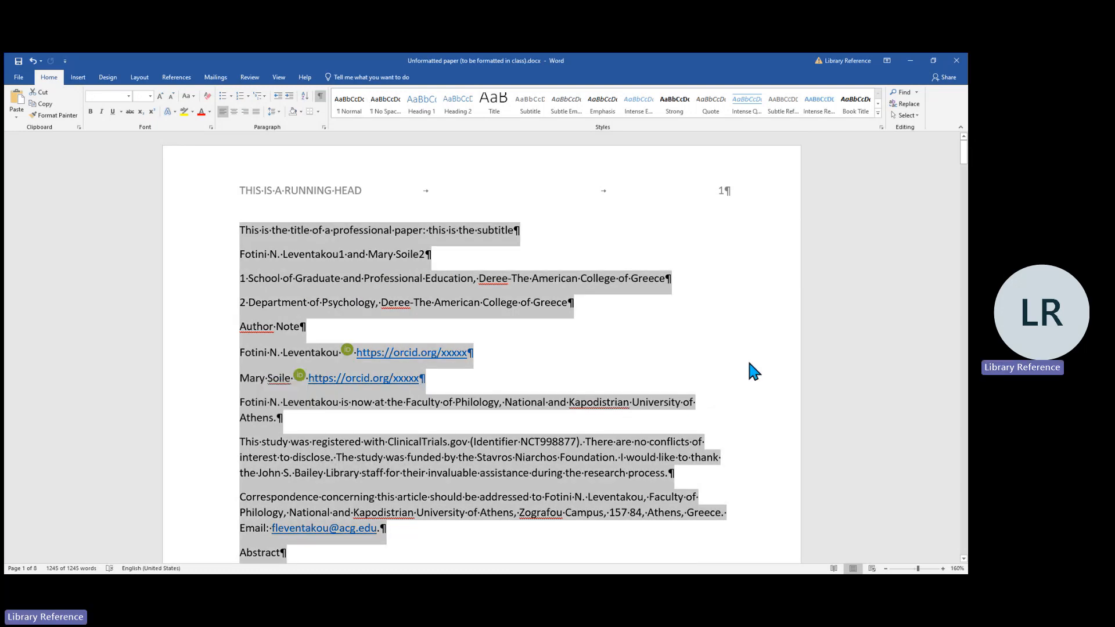
pyautogui.scroll(-10, 749, 366)
pyautogui.scroll(-12, 749, 362)
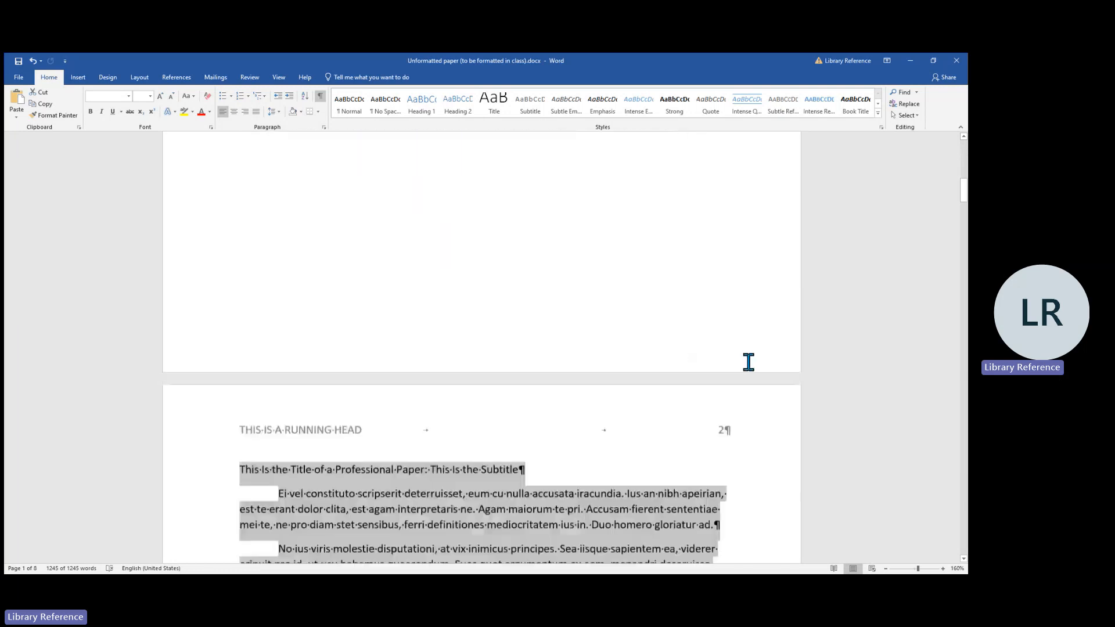
pyautogui.scroll(-10, 749, 365)
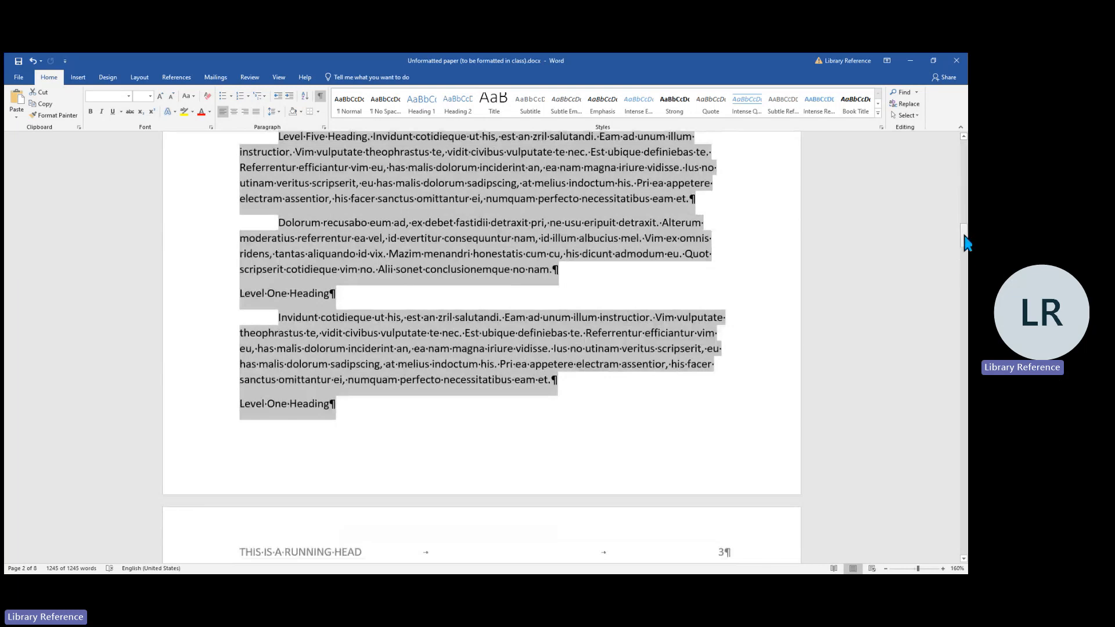
pyautogui.moveTo(966, 242); pyautogui.dragTo(967, 152)
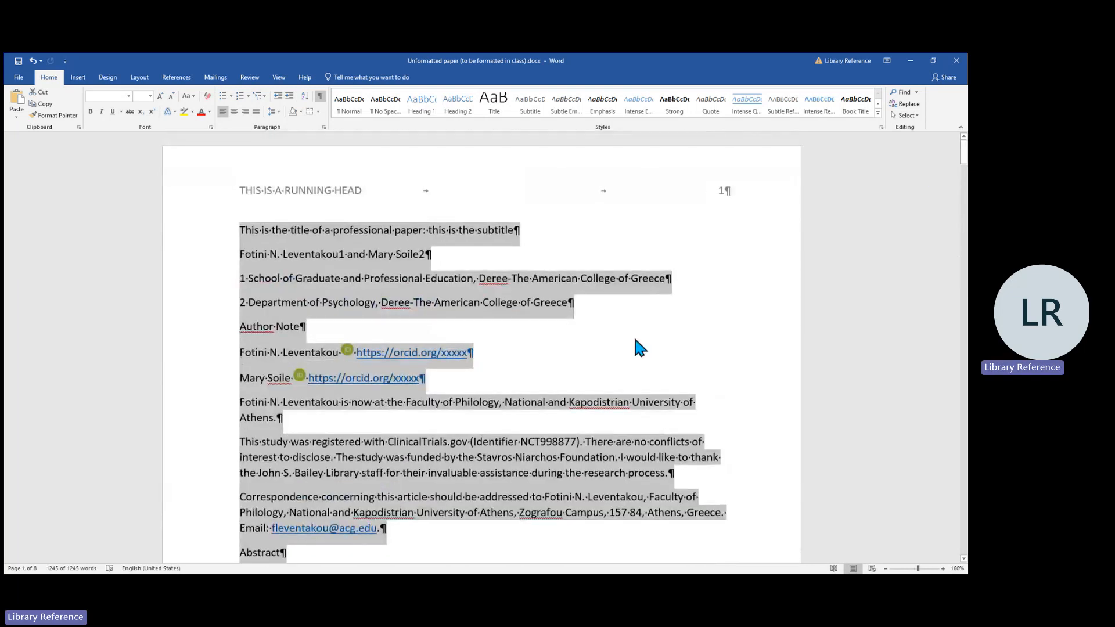
pyautogui.click(181, 418)
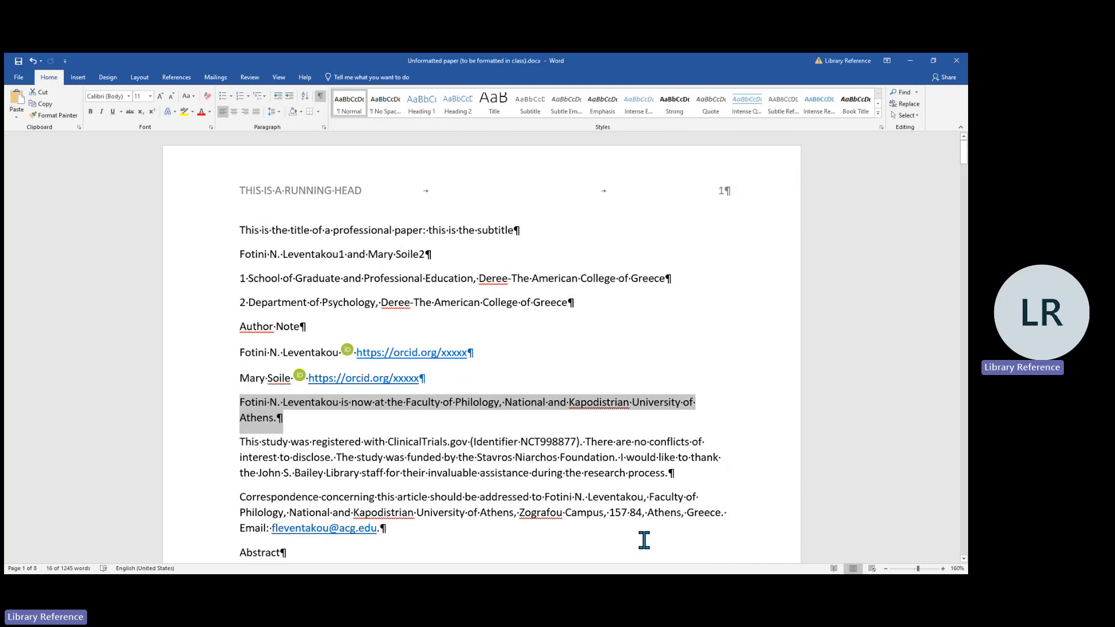
# Select the entire document and set its paragraph alignment to Left
pyautogui.tripleClick(188, 407)
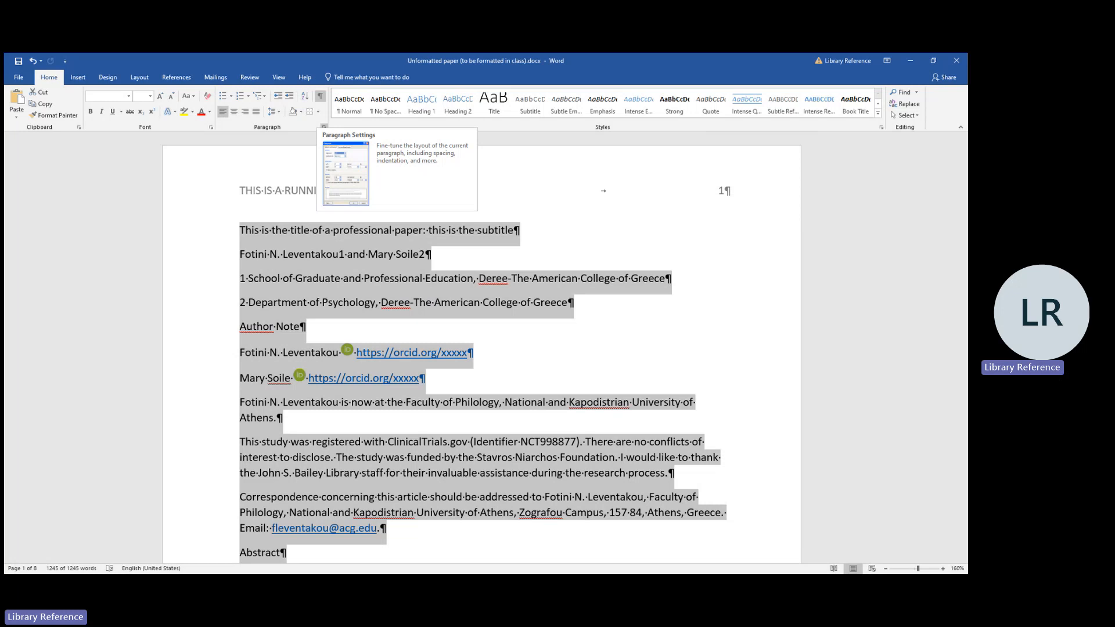
pyautogui.click(323, 127)
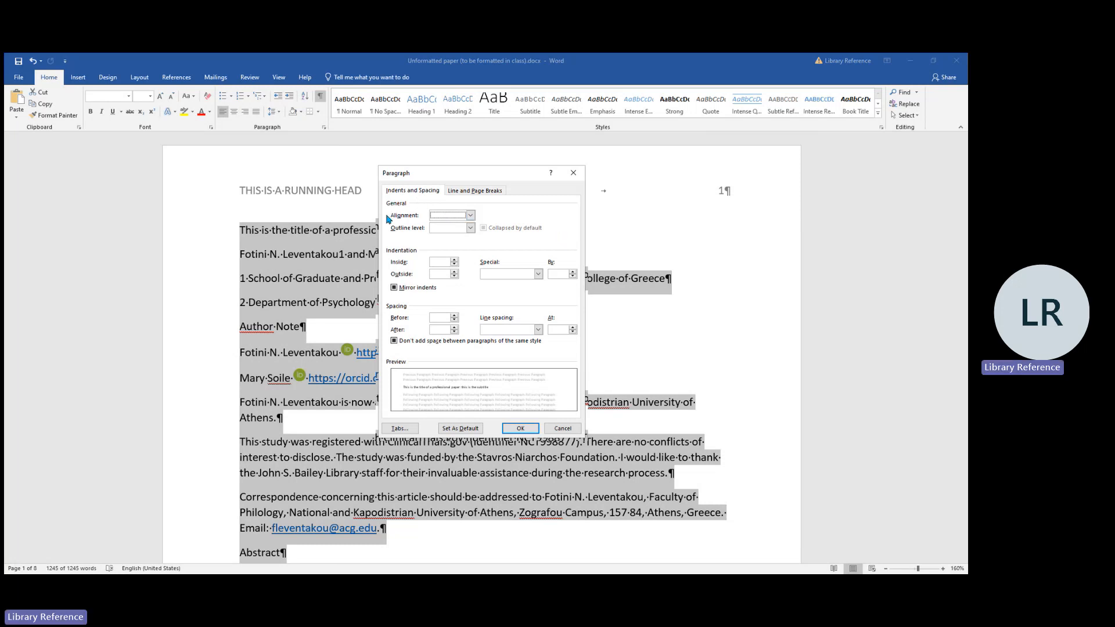
pyautogui.click(471, 217)
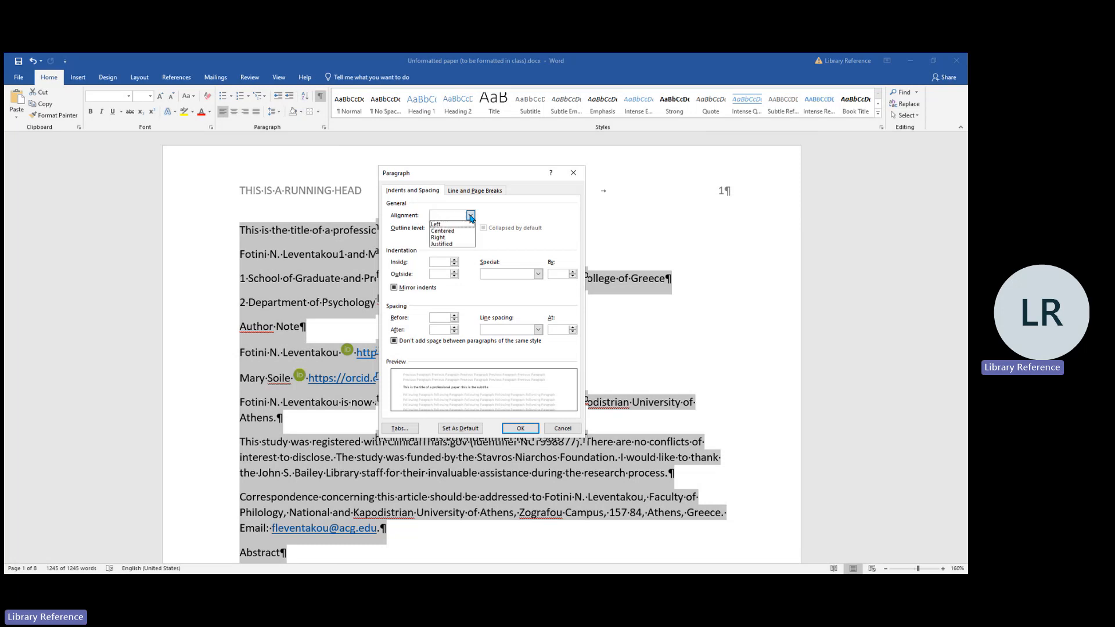
pyautogui.click(436, 225)
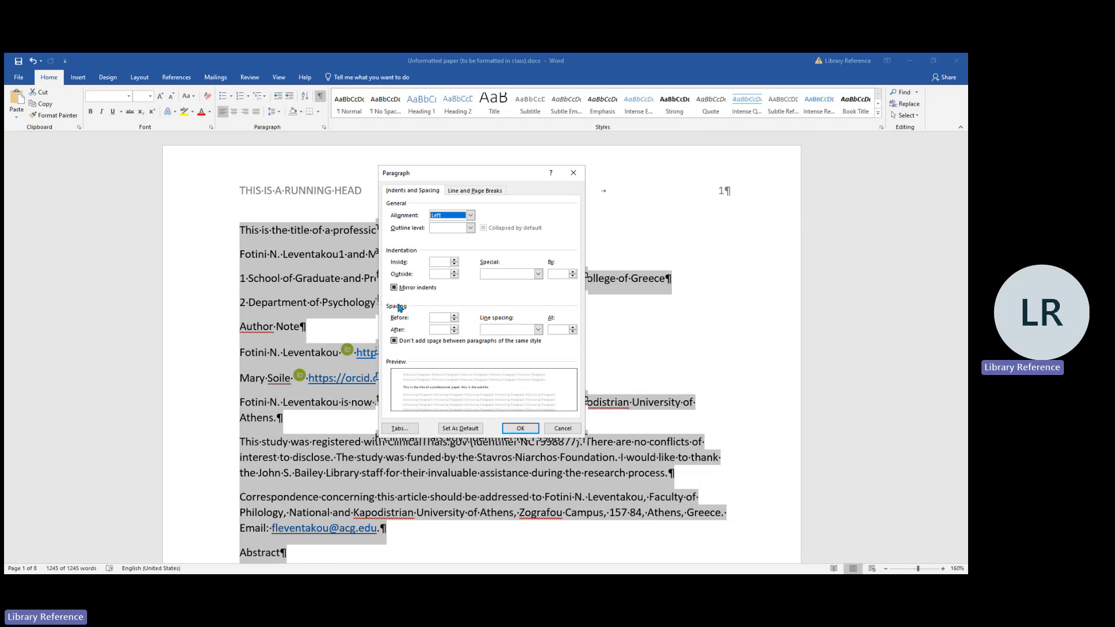
# Set the document's spacing before and after paragraphs to 0 pt and its line spacing to Double, and apply the paragraph settings
pyautogui.click(456, 317)
pyautogui.click(456, 329)
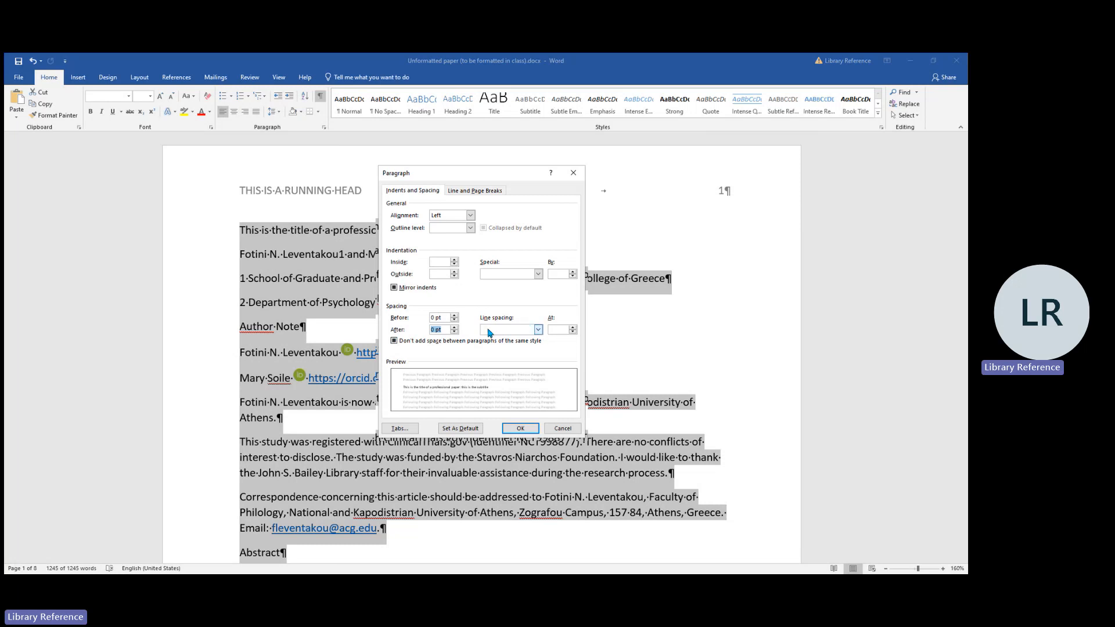
pyautogui.click(539, 331)
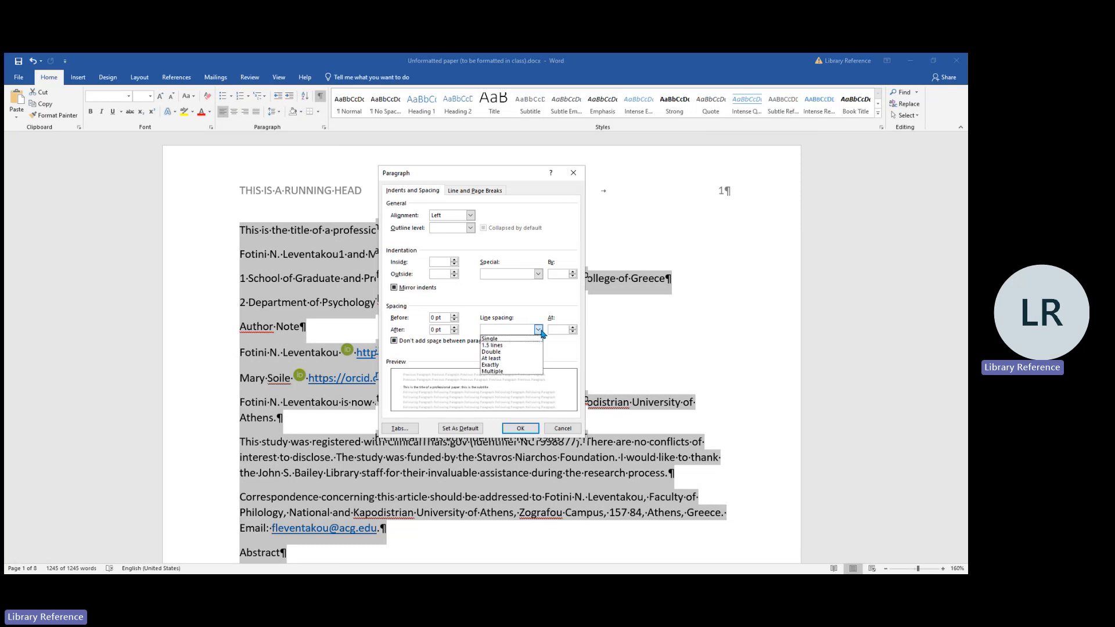
pyautogui.click(498, 352)
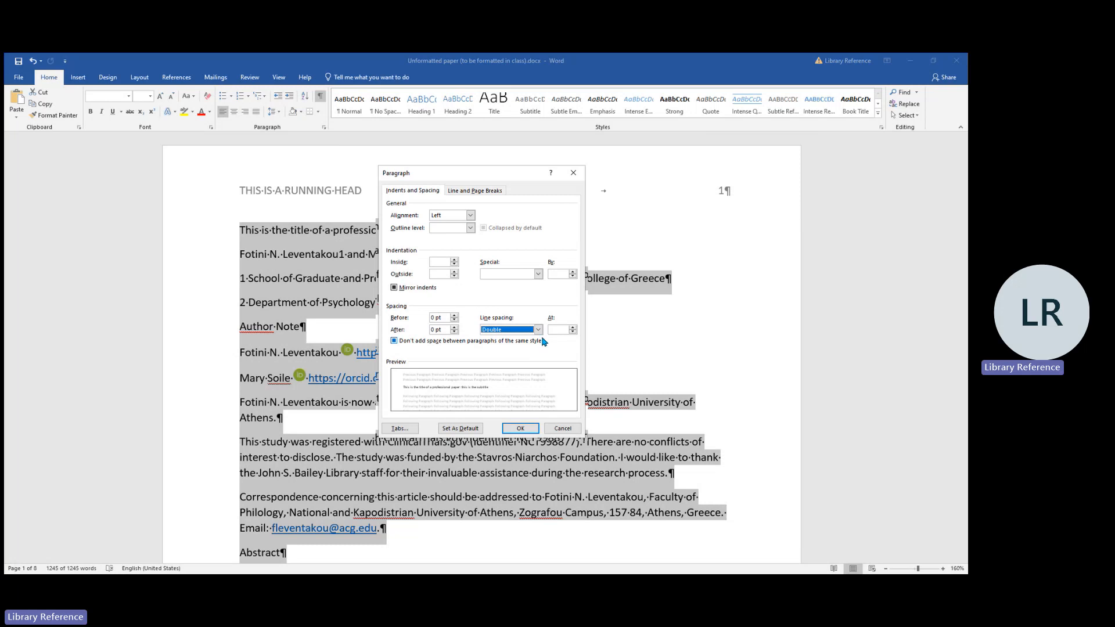
pyautogui.click(521, 430)
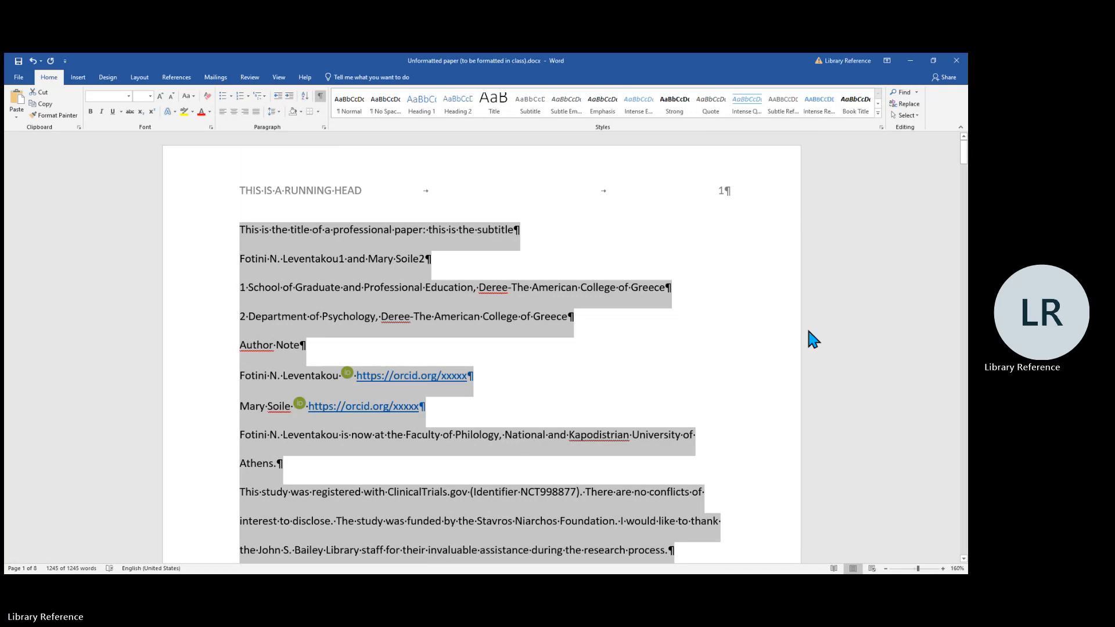
# Review the first page's line spacing and highlight its title, author, affiliation and author note lines in turn
pyautogui.scroll(-5, 726, 349)
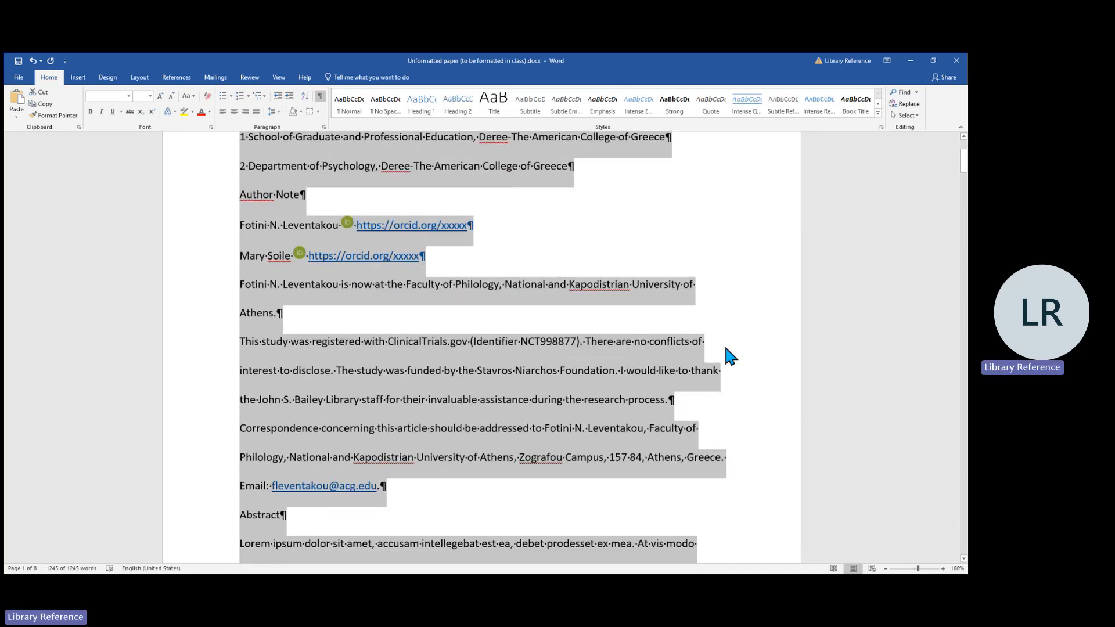
pyautogui.scroll(-3, 726, 350)
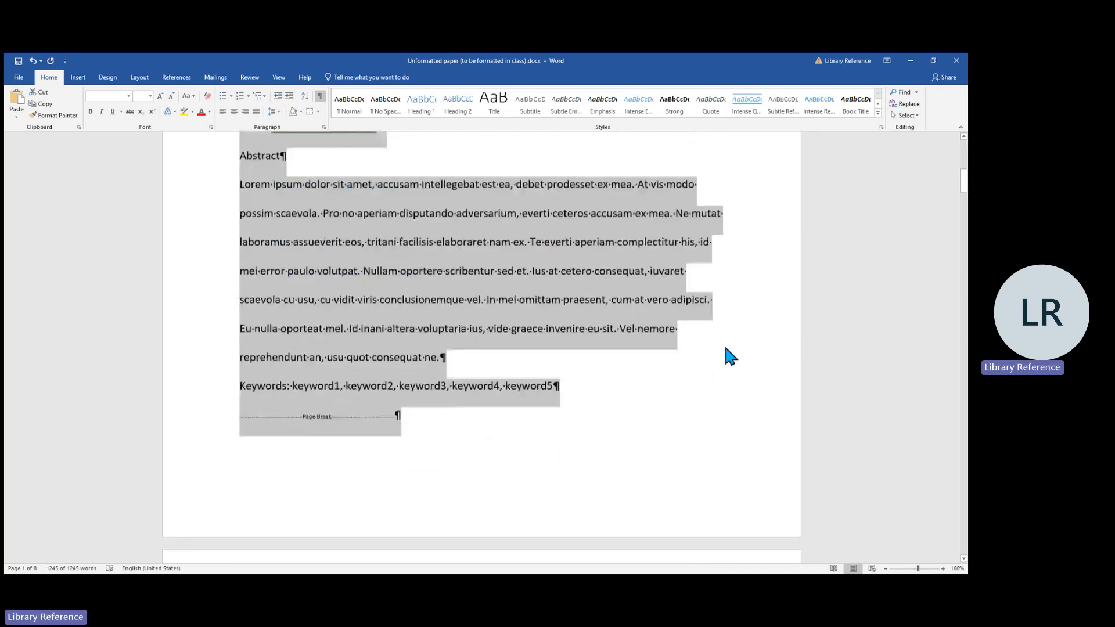
pyautogui.scroll(1, 726, 350)
pyautogui.scroll(5, 727, 354)
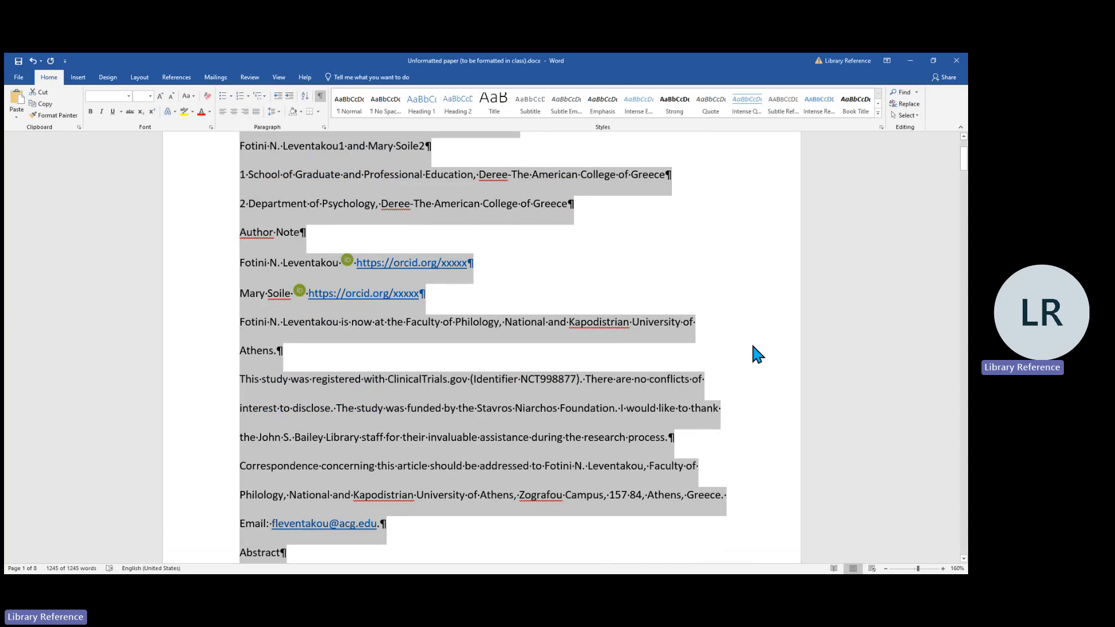
pyautogui.scroll(2, 752, 349)
pyautogui.click(693, 329)
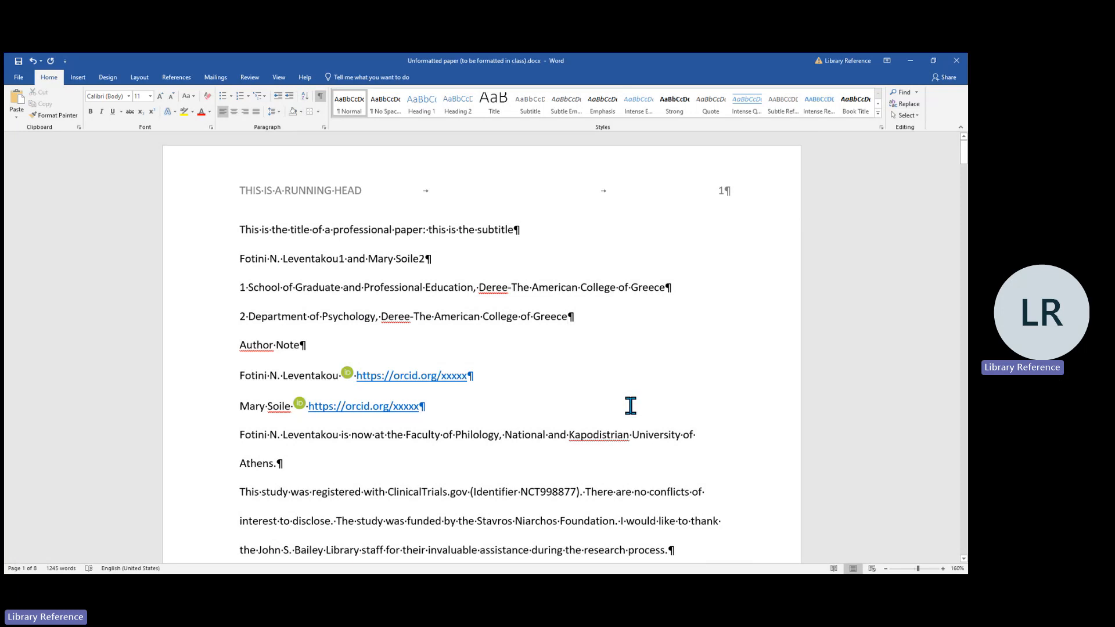
pyautogui.click(226, 234)
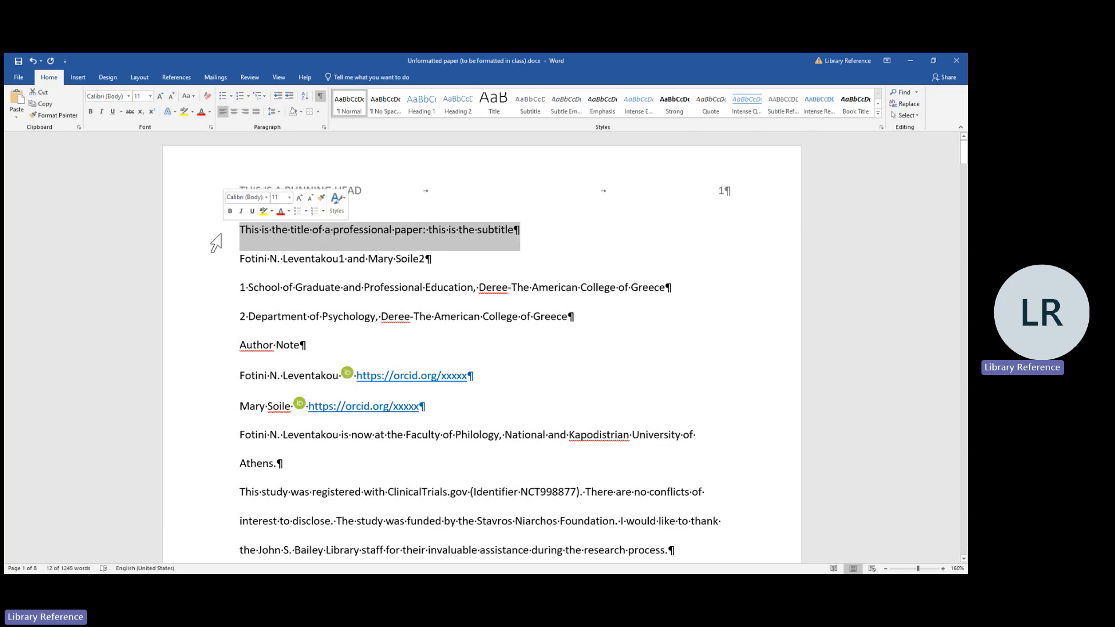
pyautogui.click(208, 266)
pyautogui.moveTo(195, 292); pyautogui.dragTo(194, 320)
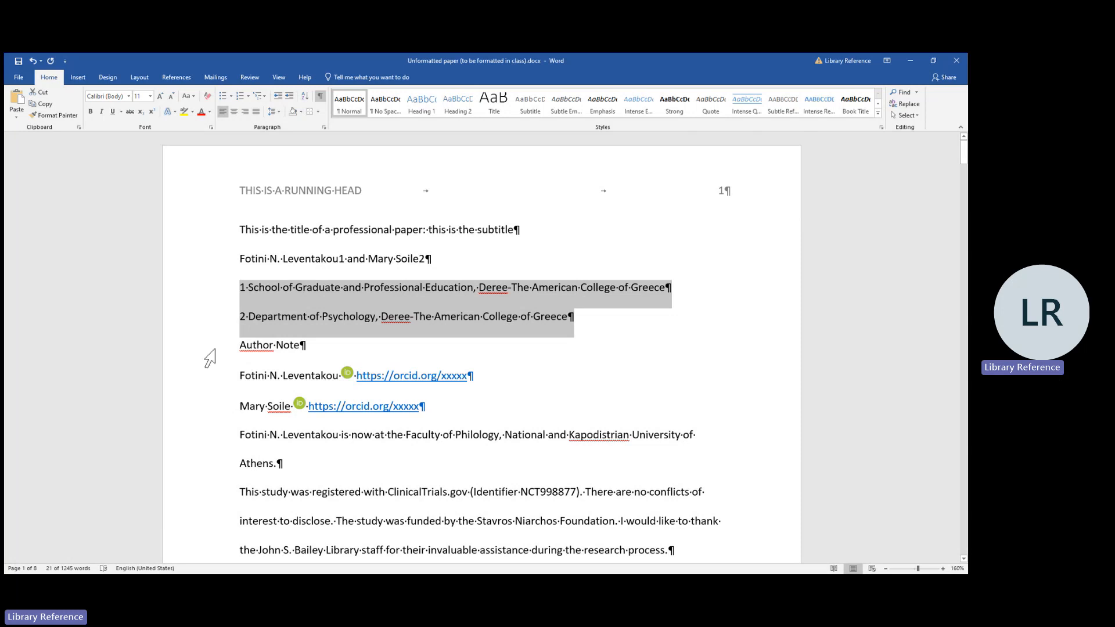
pyautogui.moveTo(209, 357); pyautogui.dragTo(187, 524)
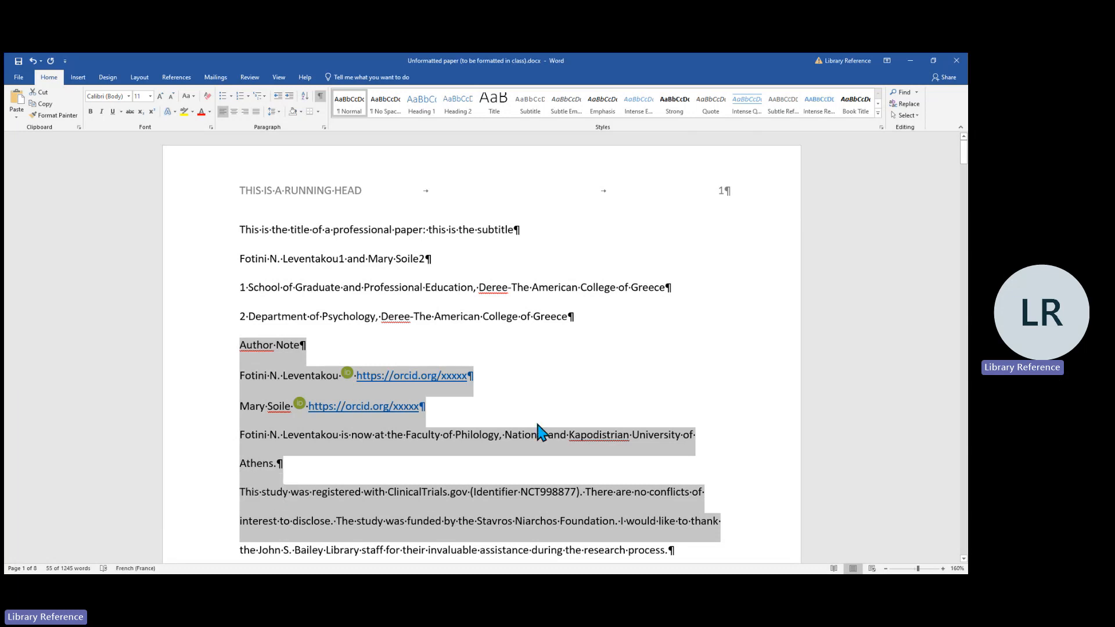
pyautogui.click(602, 389)
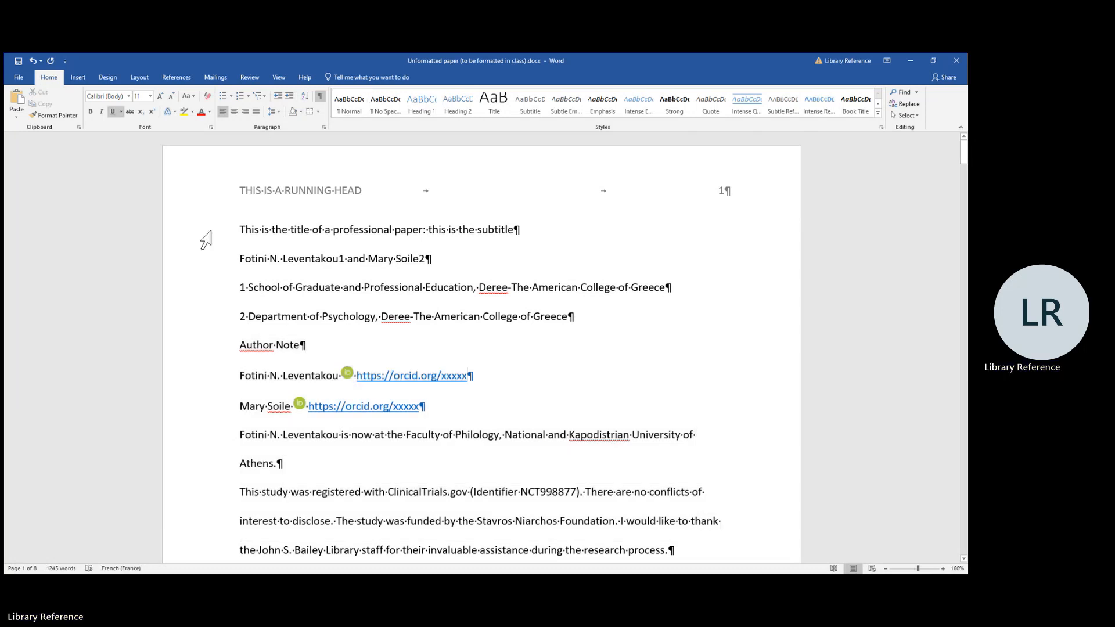
# Insert four blank lines above the paper's title on the first page
pyautogui.click(240, 230)
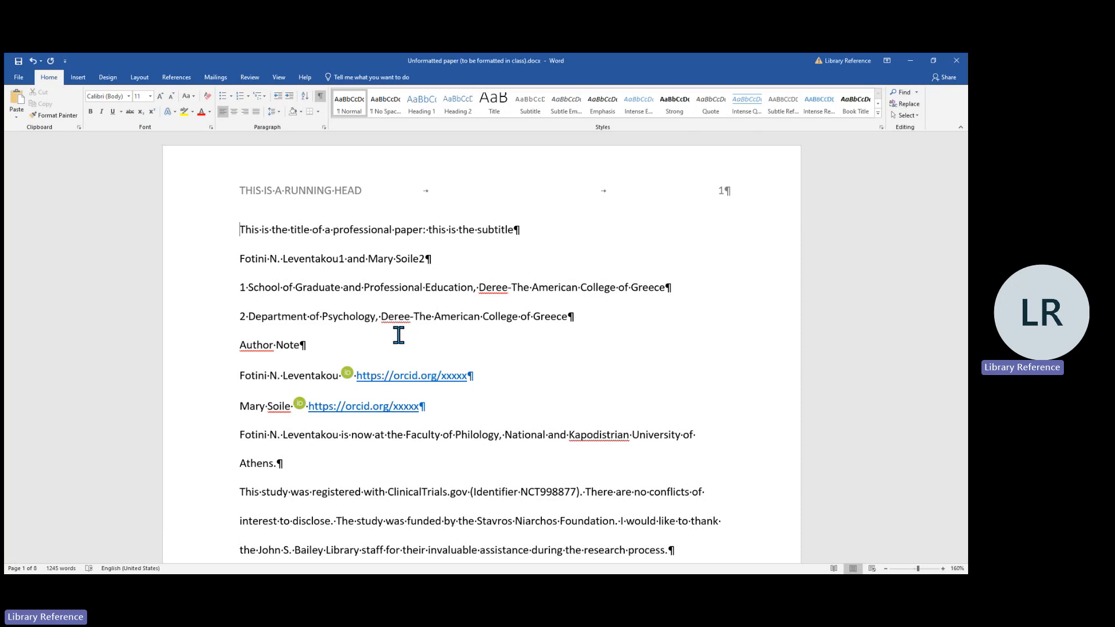
pyautogui.press('Return')
pyautogui.press('Return')
pyautogui.press('Return')
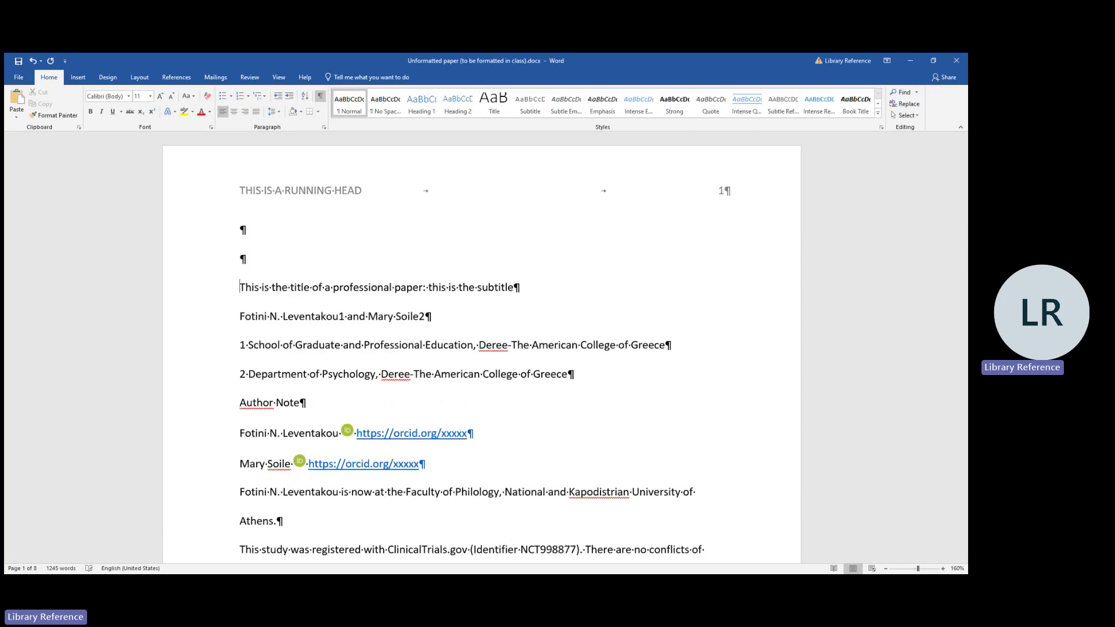
pyautogui.press('Return')
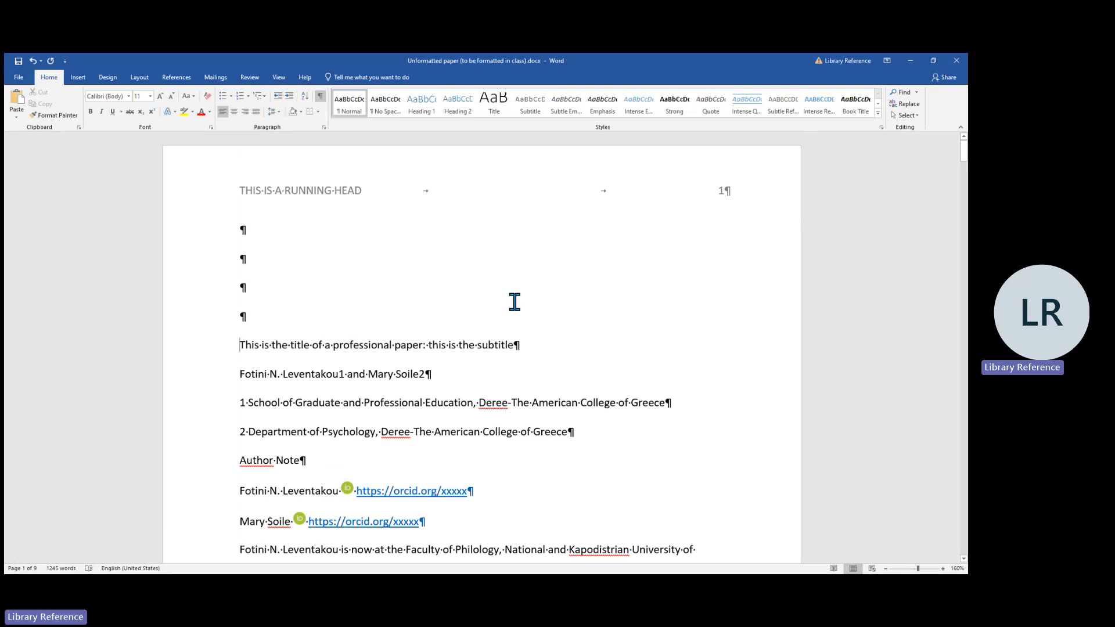
# Center the lines from the paper's title through the Author Note heading and add a blank line beneath the title
pyautogui.scroll(-3, 516, 293)
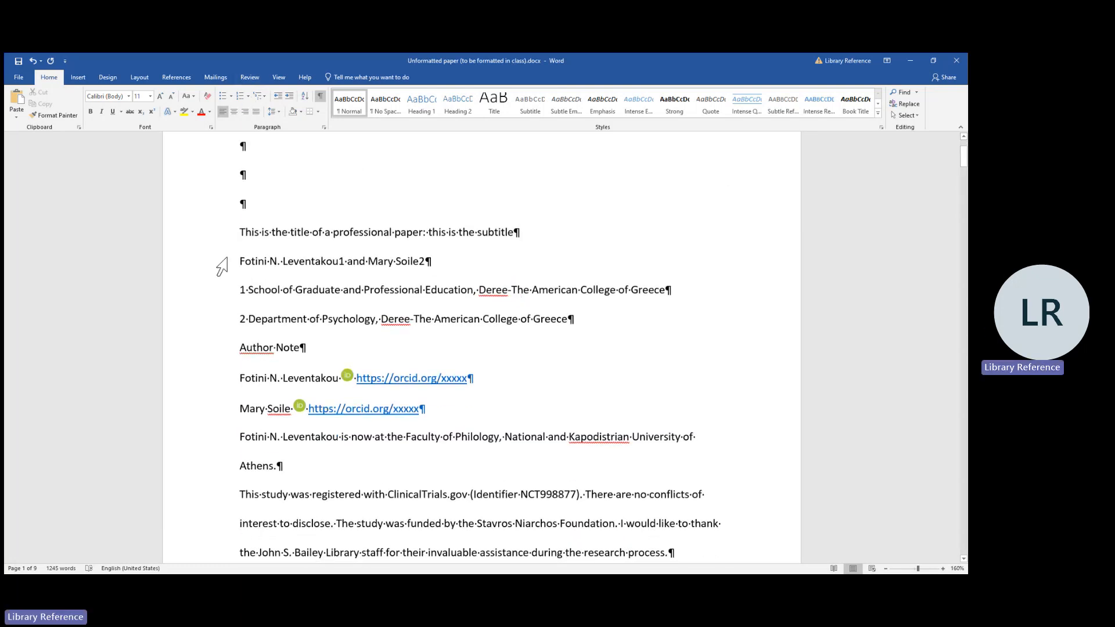
pyautogui.moveTo(239, 231); pyautogui.dragTo(306, 347)
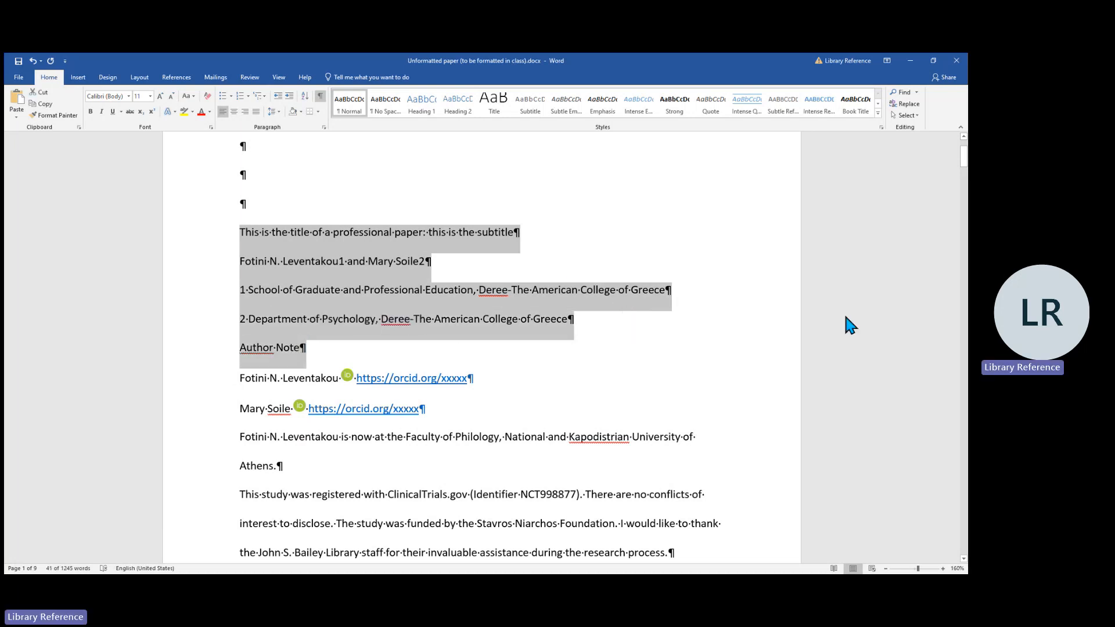
pyautogui.click(234, 112)
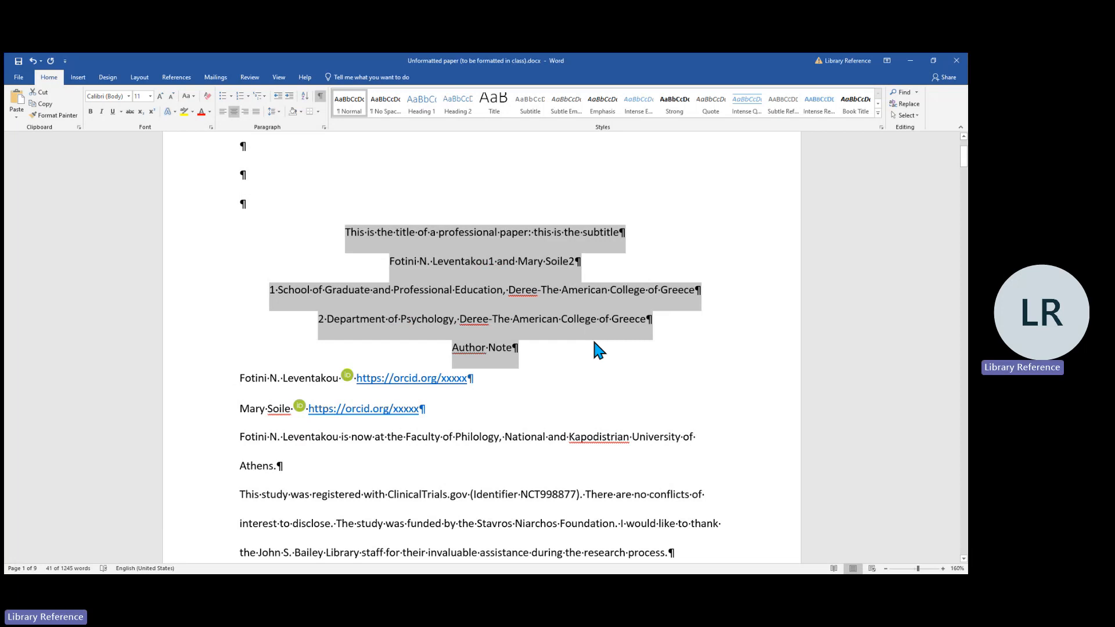
pyautogui.click(663, 246)
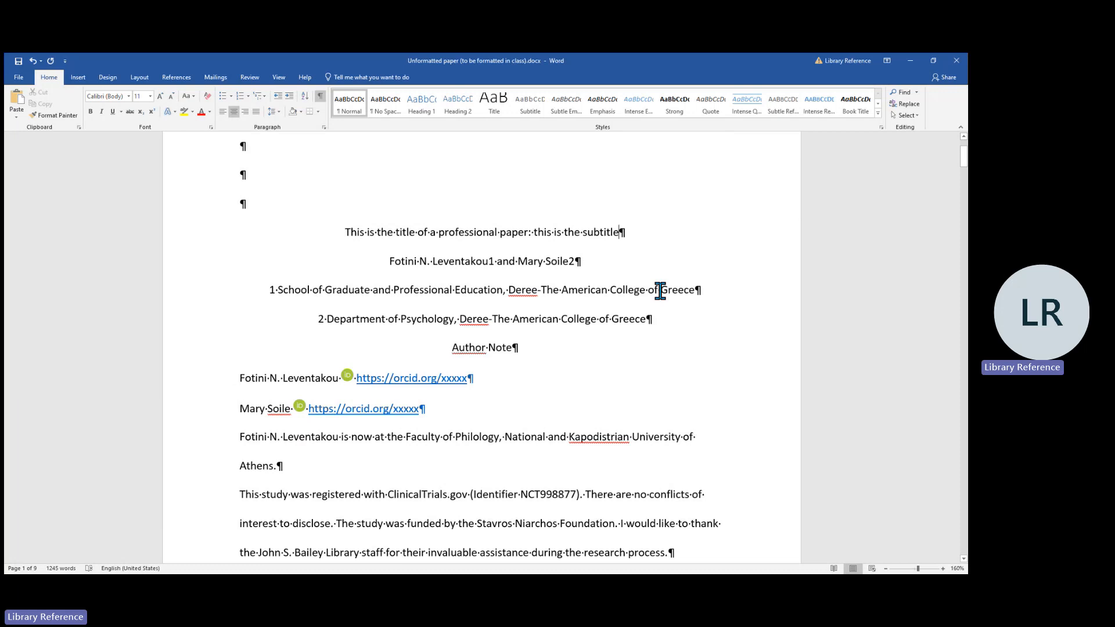
pyautogui.press('Return')
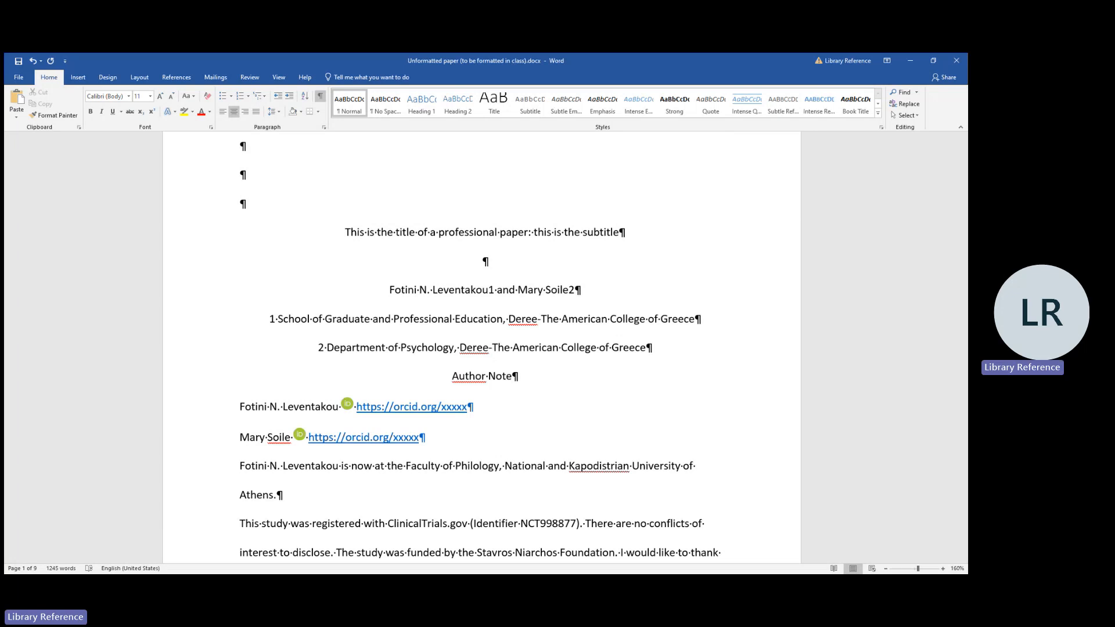
# Make the paper's title line bold and change its case to Capitalize Each Word
pyautogui.click(187, 239)
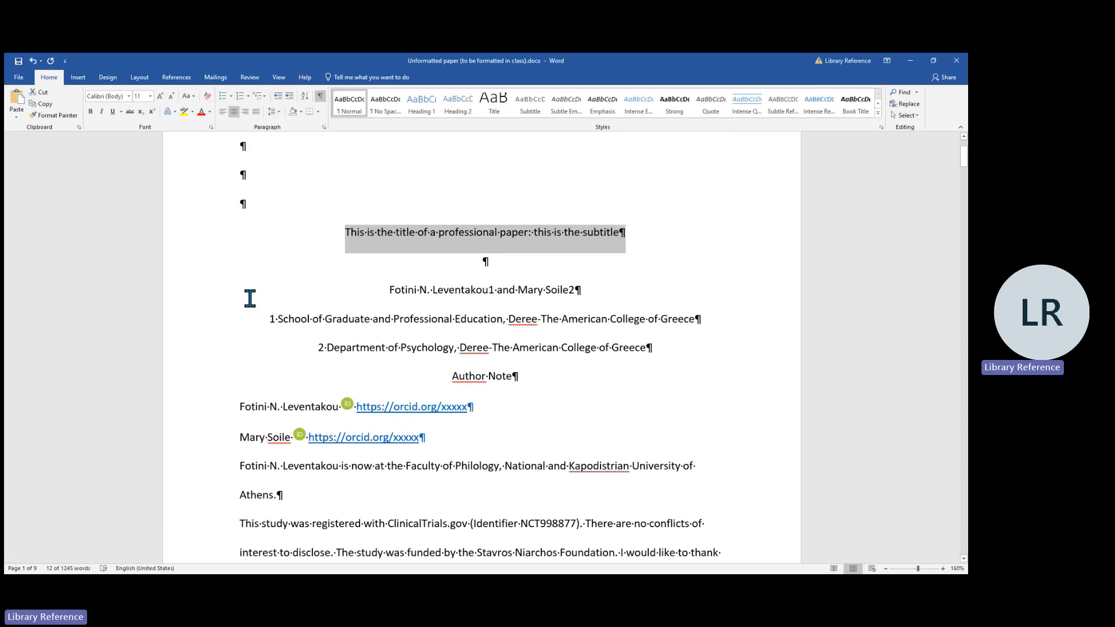
pyautogui.click(92, 113)
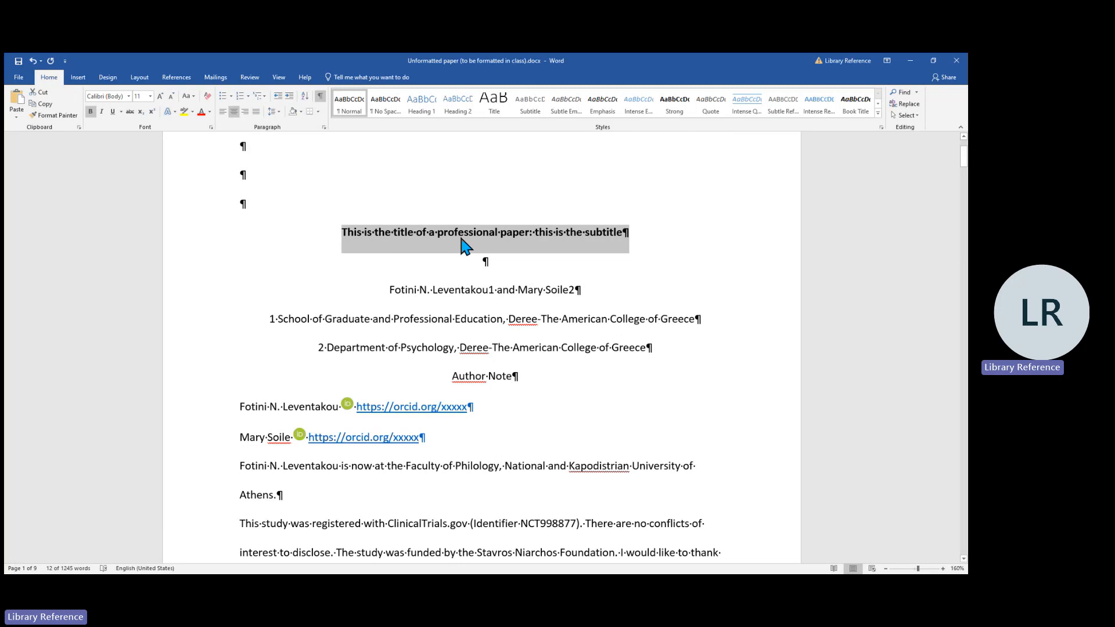
pyautogui.click(190, 97)
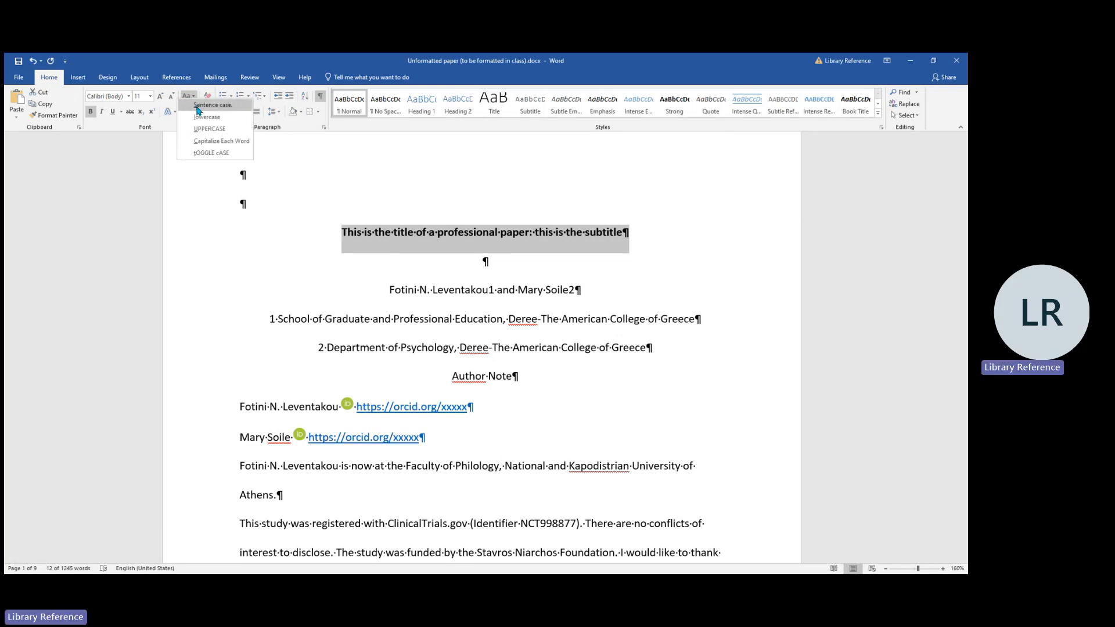
pyautogui.click(235, 142)
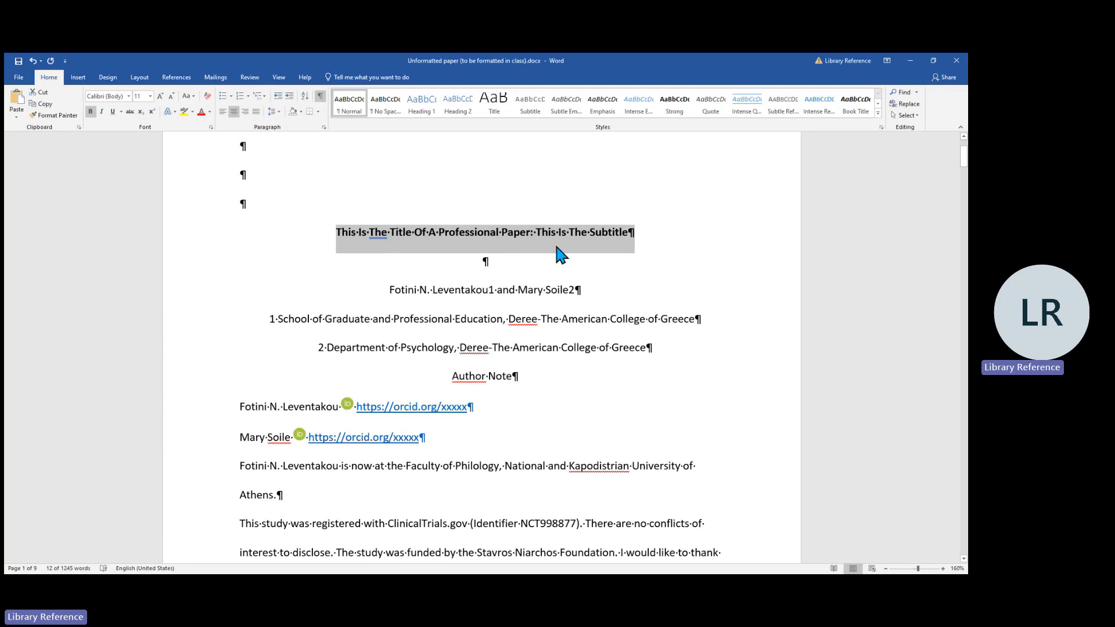
# Lowercase the minor words "the", "of", "a" and the subtitle's "the" in the bold paper title using the grammar suggestions
pyautogui.click(382, 253)
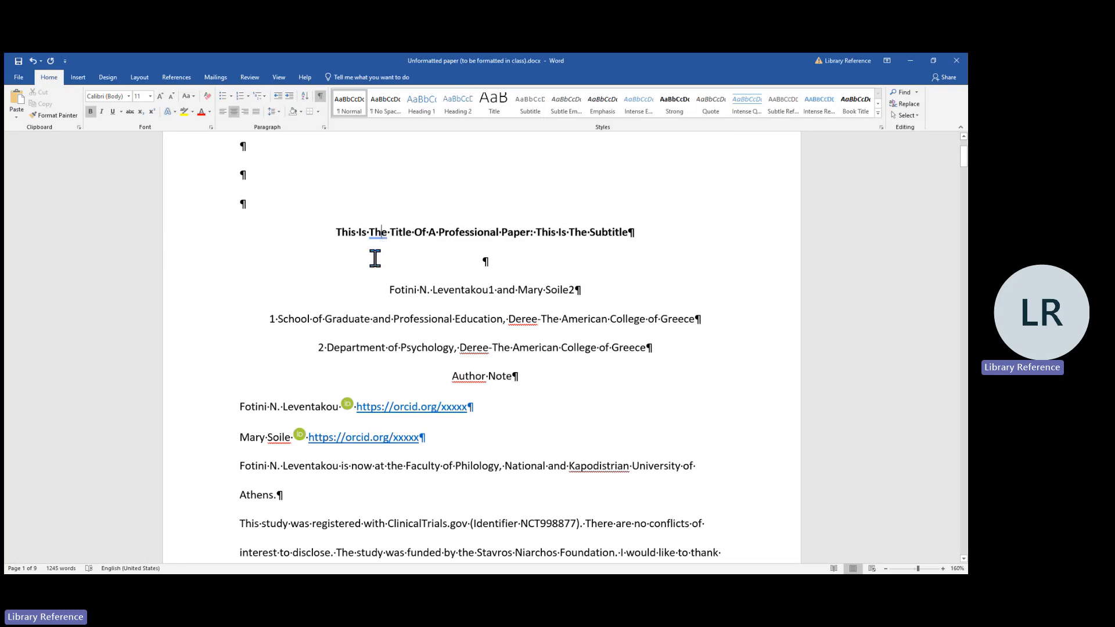
pyautogui.rightClick(383, 233)
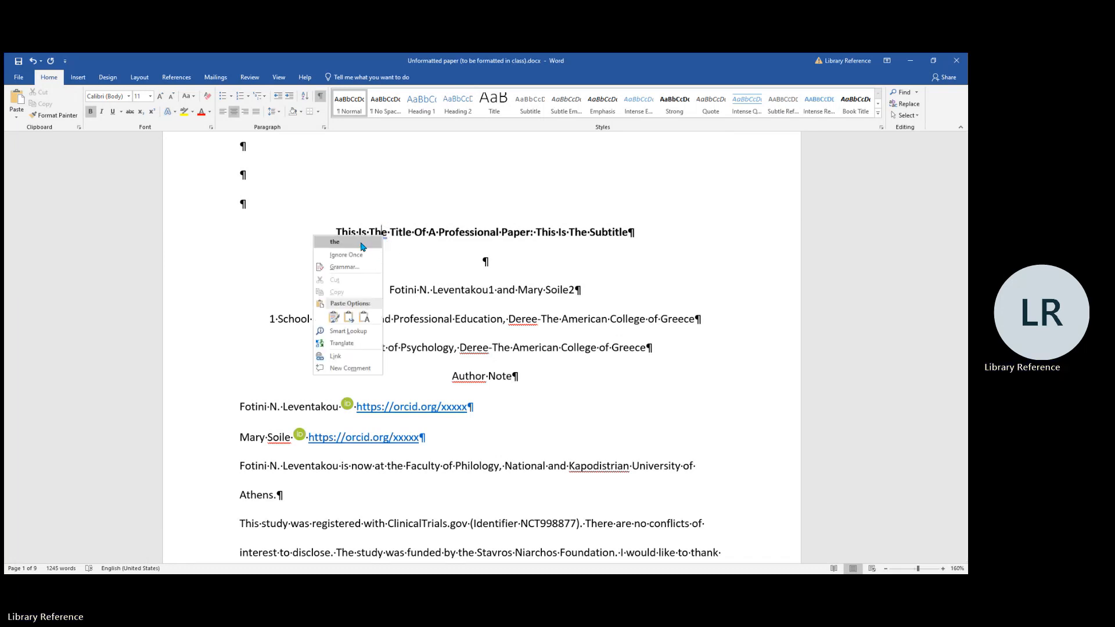
pyautogui.click(360, 242)
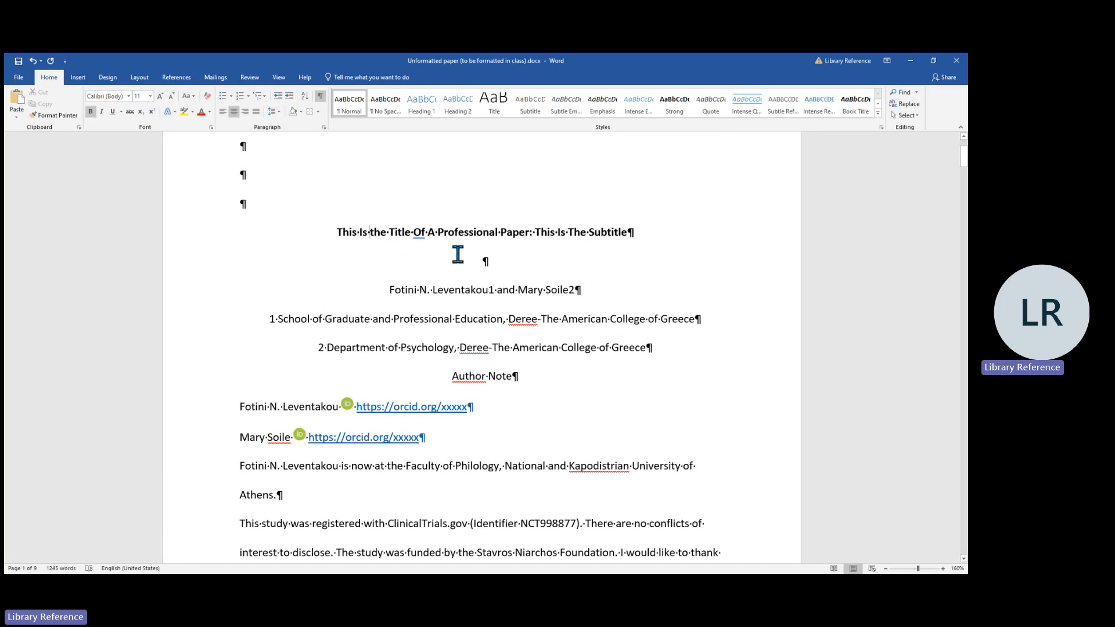
pyautogui.rightClick(418, 235)
pyautogui.click(416, 242)
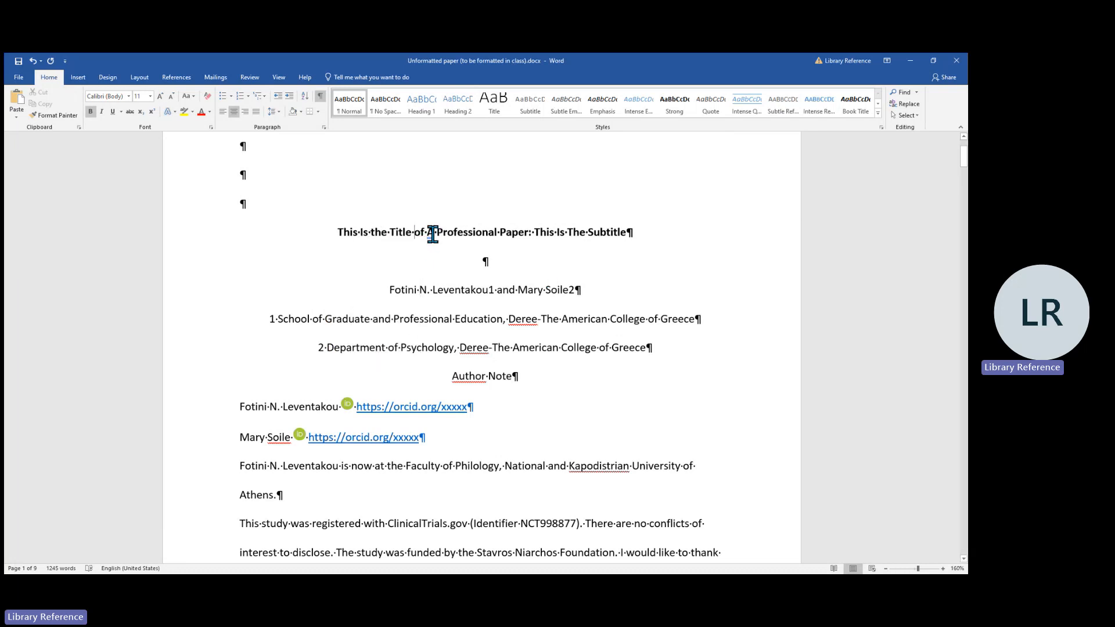
pyautogui.rightClick(433, 235)
pyautogui.click(406, 254)
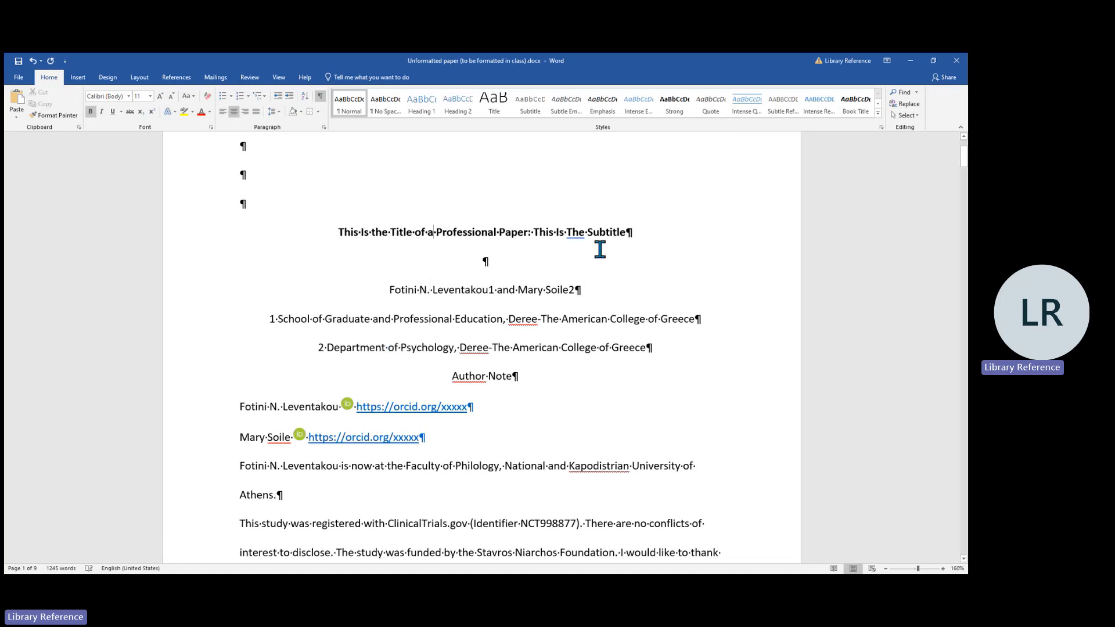
pyautogui.rightClick(577, 235)
pyautogui.click(552, 243)
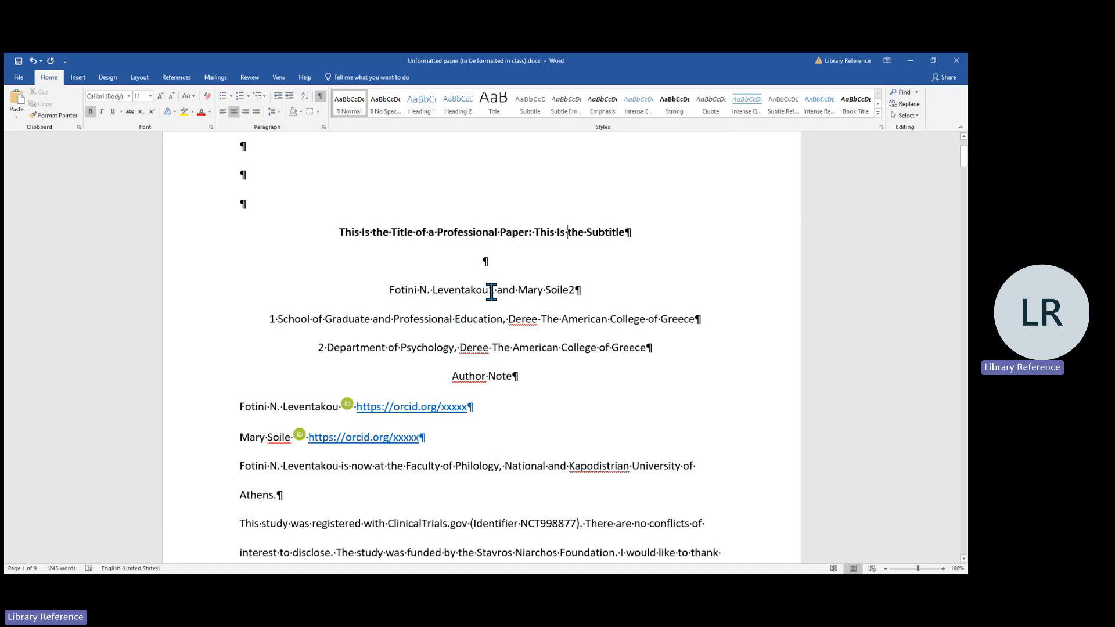
# Make the 1 after the first author's name superscript and copy that formatting to the second author's 2 and both affiliation numbers
pyautogui.moveTo(488, 290); pyautogui.dragTo(495, 290)
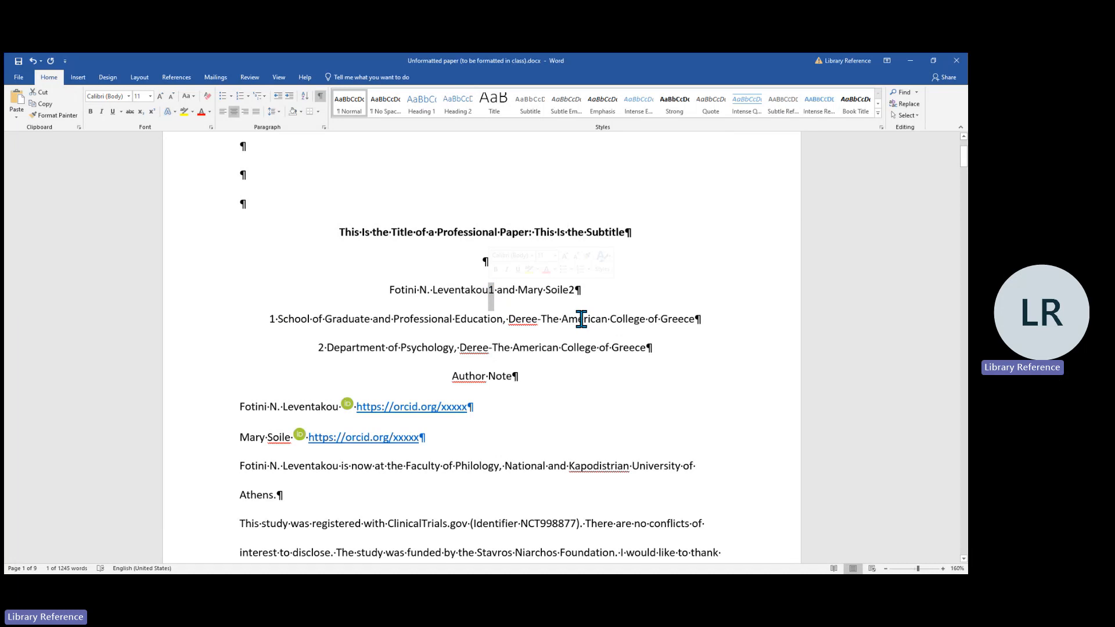
pyautogui.click(151, 112)
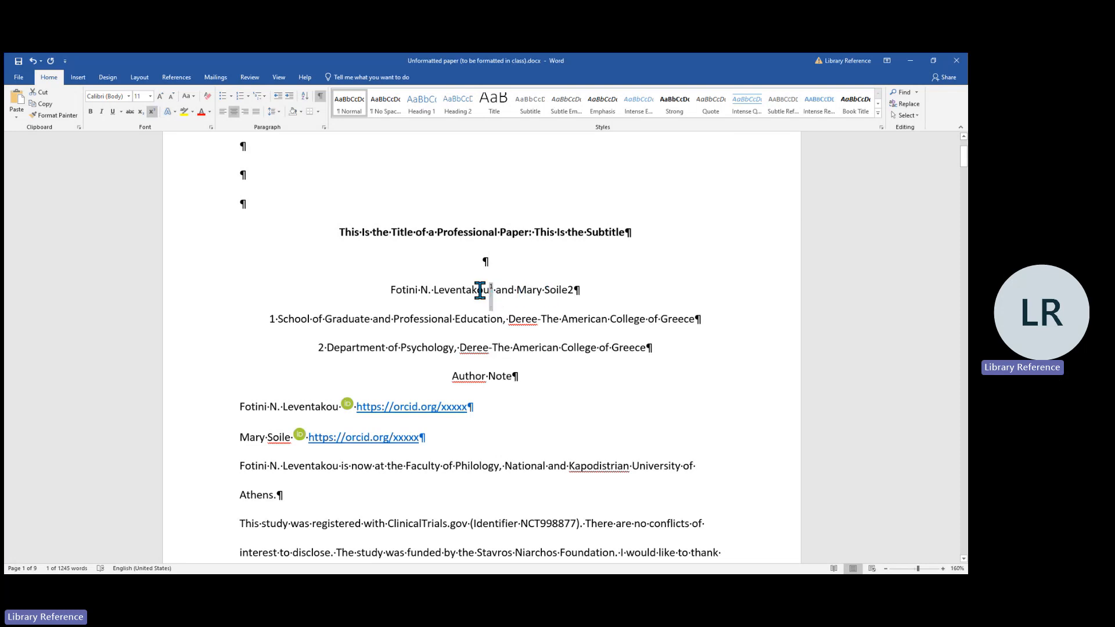
pyautogui.click(498, 290)
pyautogui.moveTo(489, 290); pyautogui.dragTo(494, 290)
pyautogui.click(58, 115)
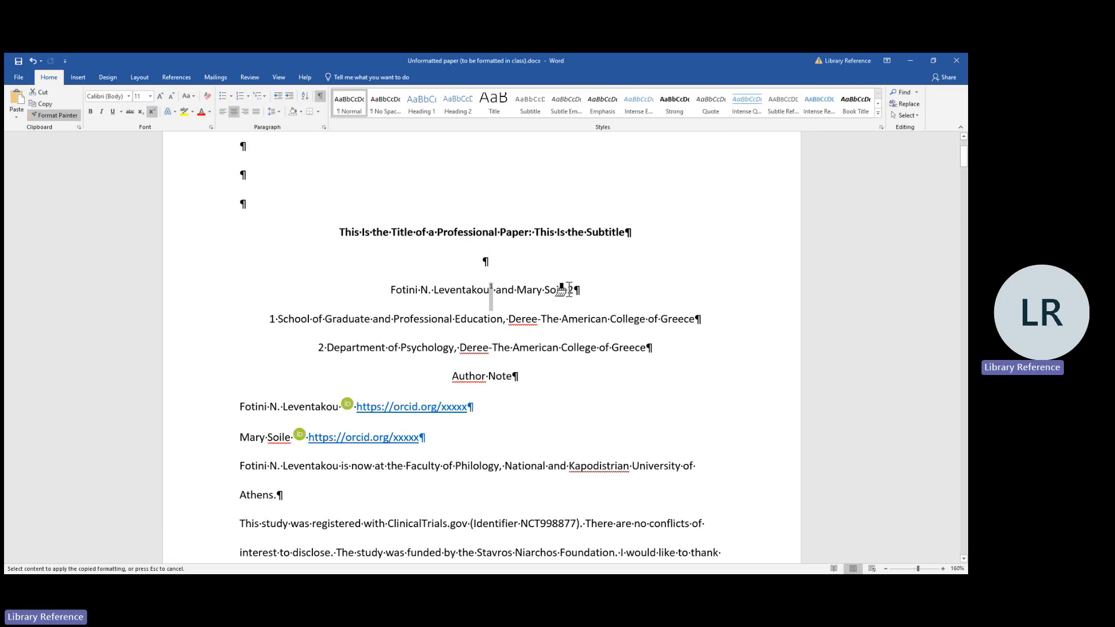
pyautogui.moveTo(569, 289); pyautogui.dragTo(571, 289)
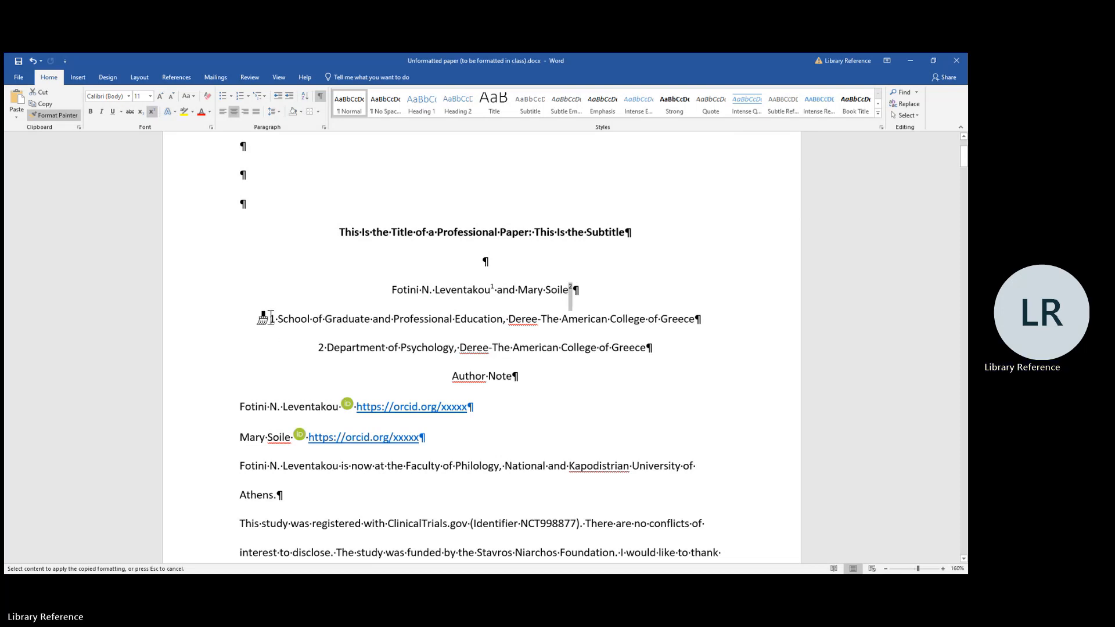
pyautogui.moveTo(268, 319); pyautogui.dragTo(274, 319)
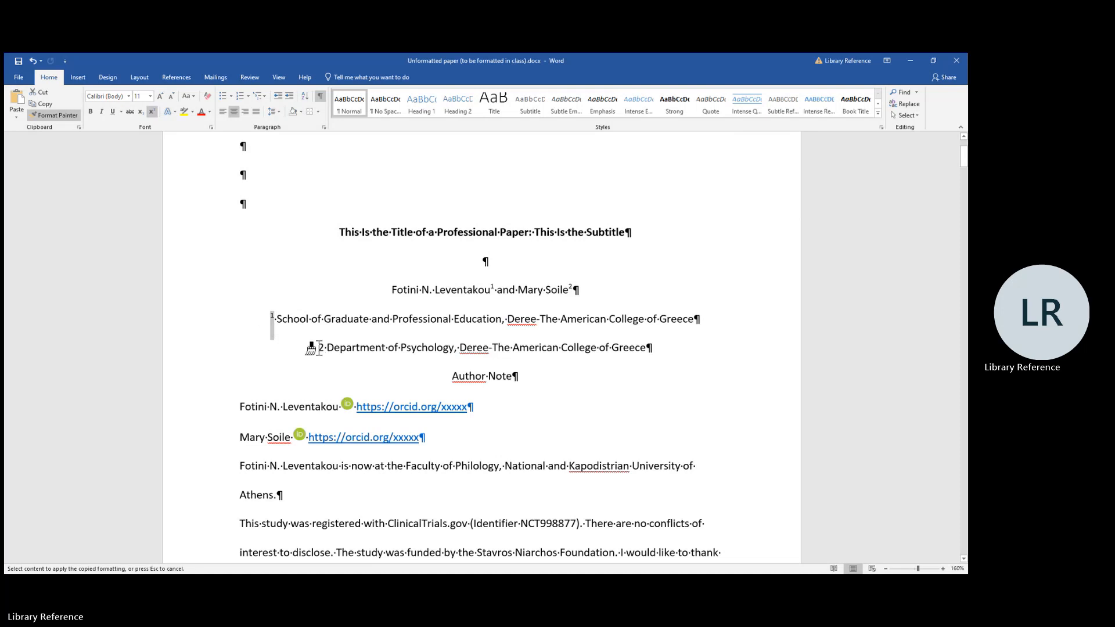
pyautogui.moveTo(320, 347); pyautogui.dragTo(319, 348)
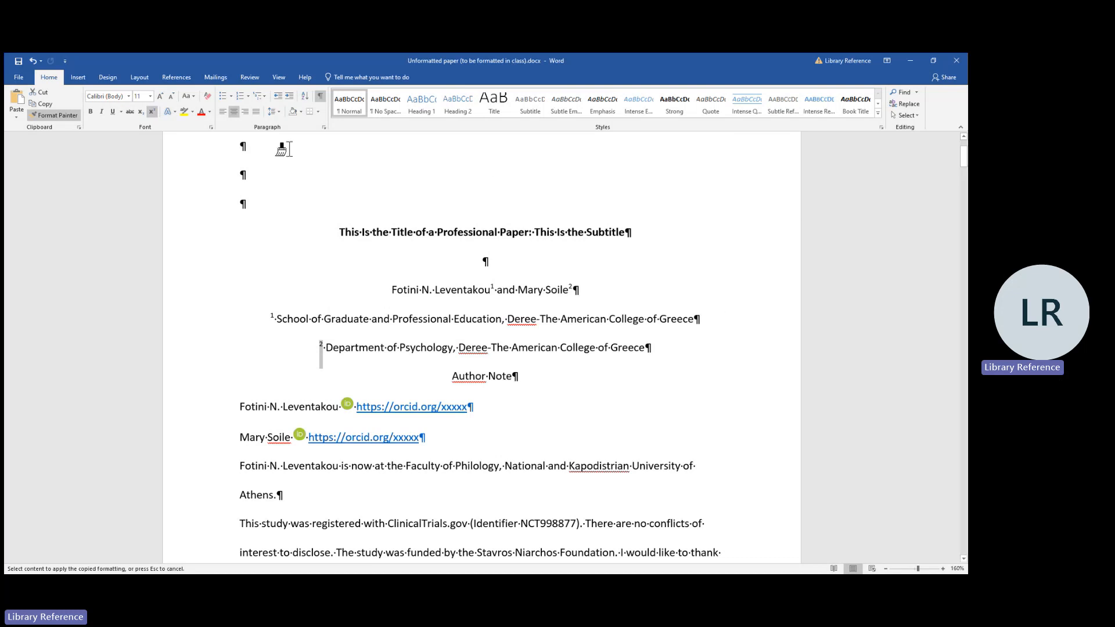
pyautogui.click(56, 117)
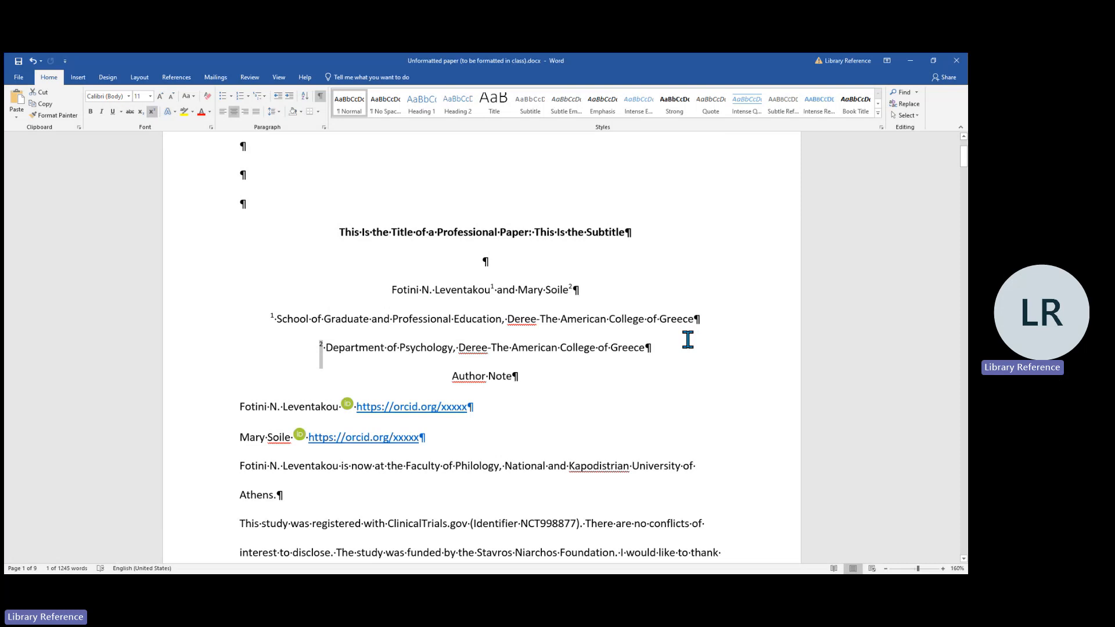
# Insert four blank lines between the Department of Psychology affiliation and the Author Note heading
pyautogui.scroll(-3, 688, 340)
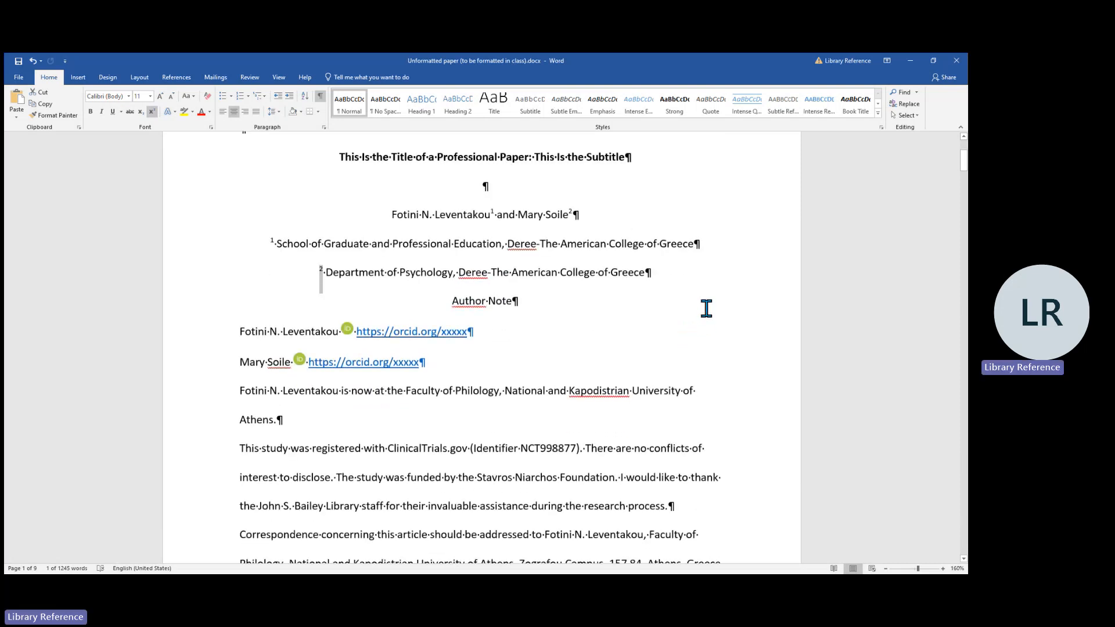
pyautogui.click(650, 273)
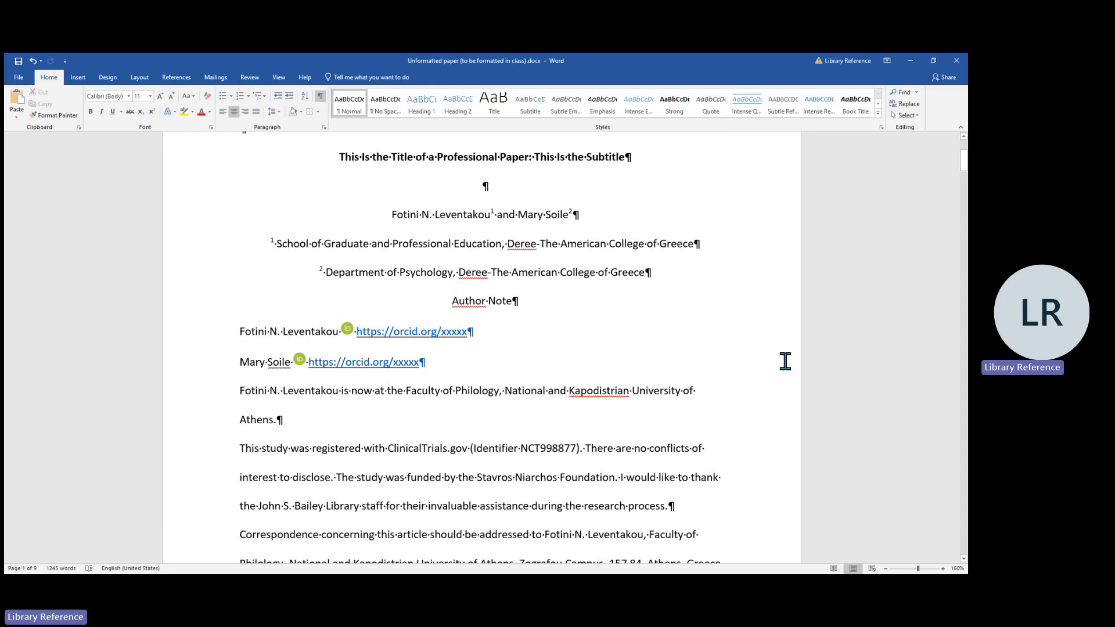
pyautogui.press('Return')
pyautogui.press('Return')
pyautogui.press('Return')
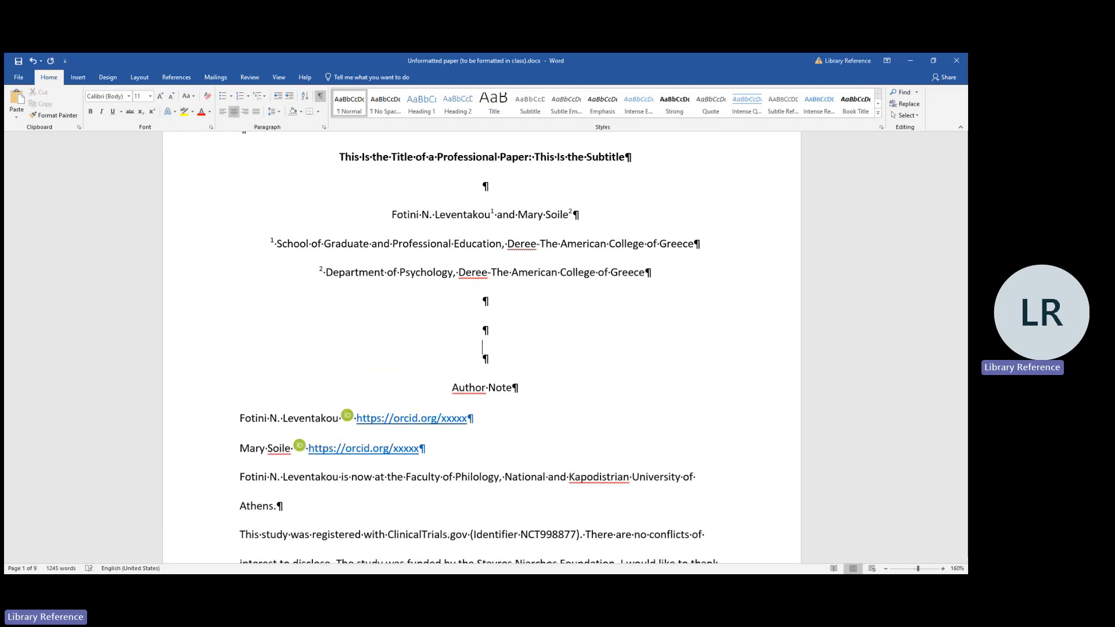
pyautogui.press('Return')
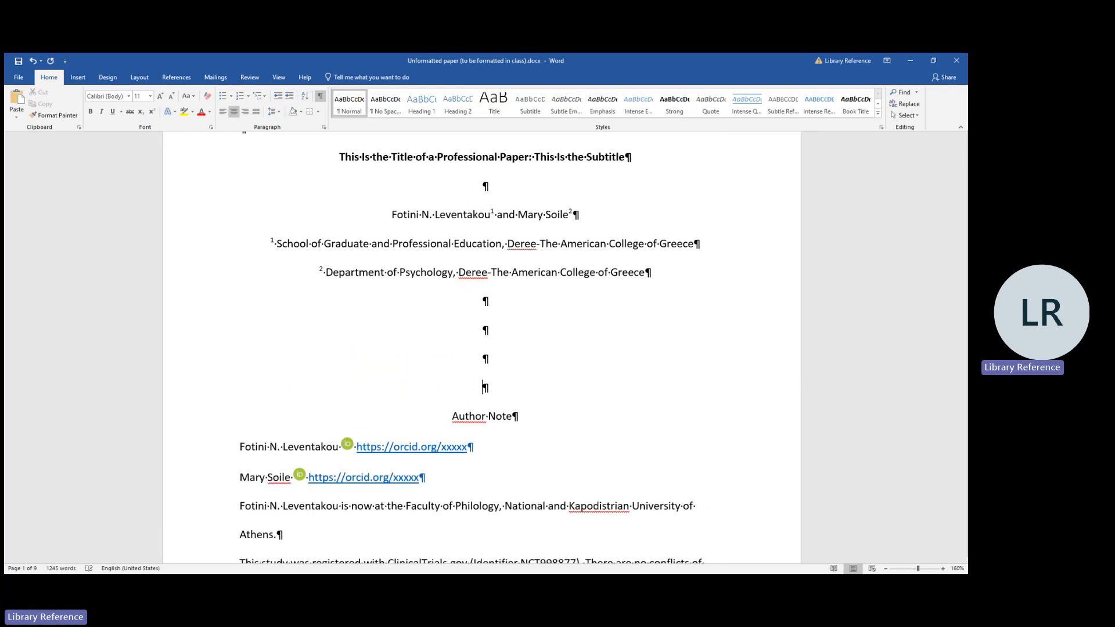
# Make the Author Note heading bold
pyautogui.scroll(-2, 713, 291)
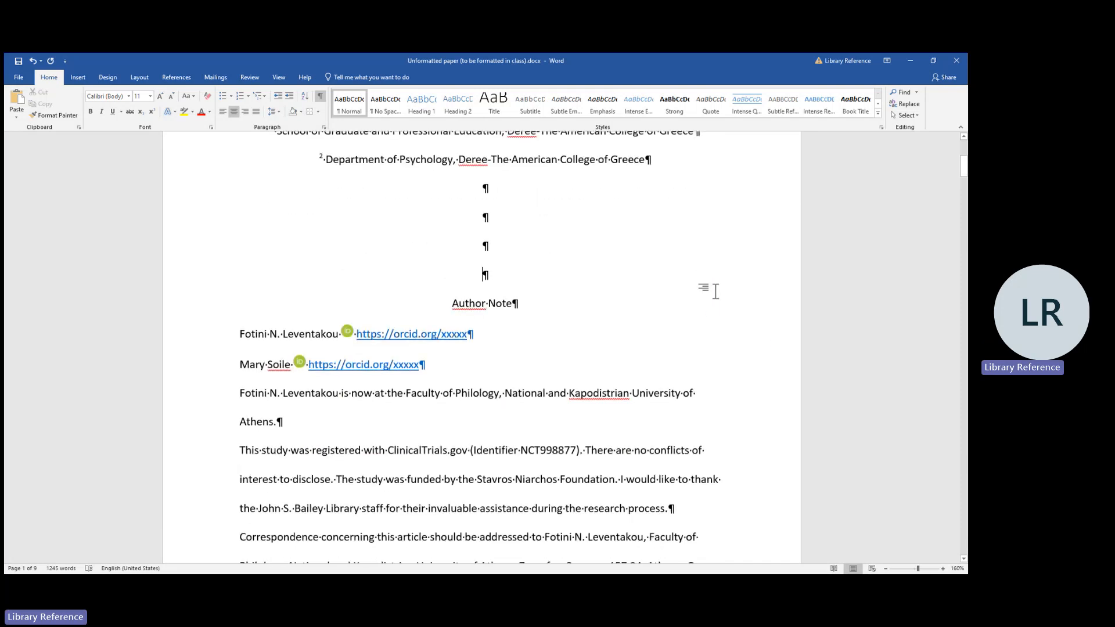
pyautogui.scroll(-2, 715, 291)
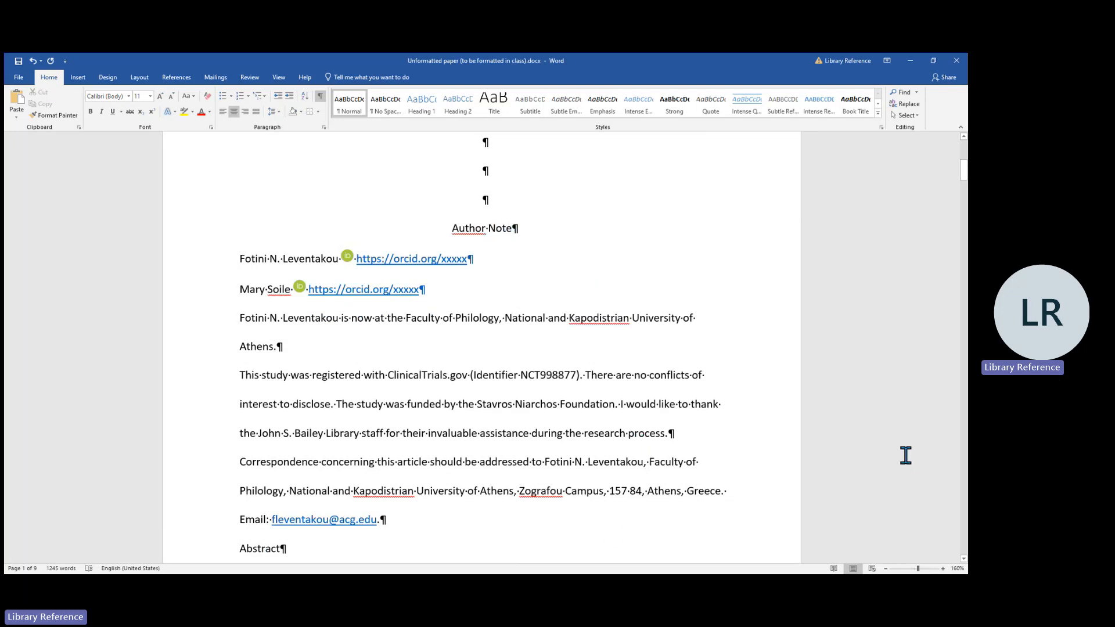
pyautogui.scroll(5, 883, 443)
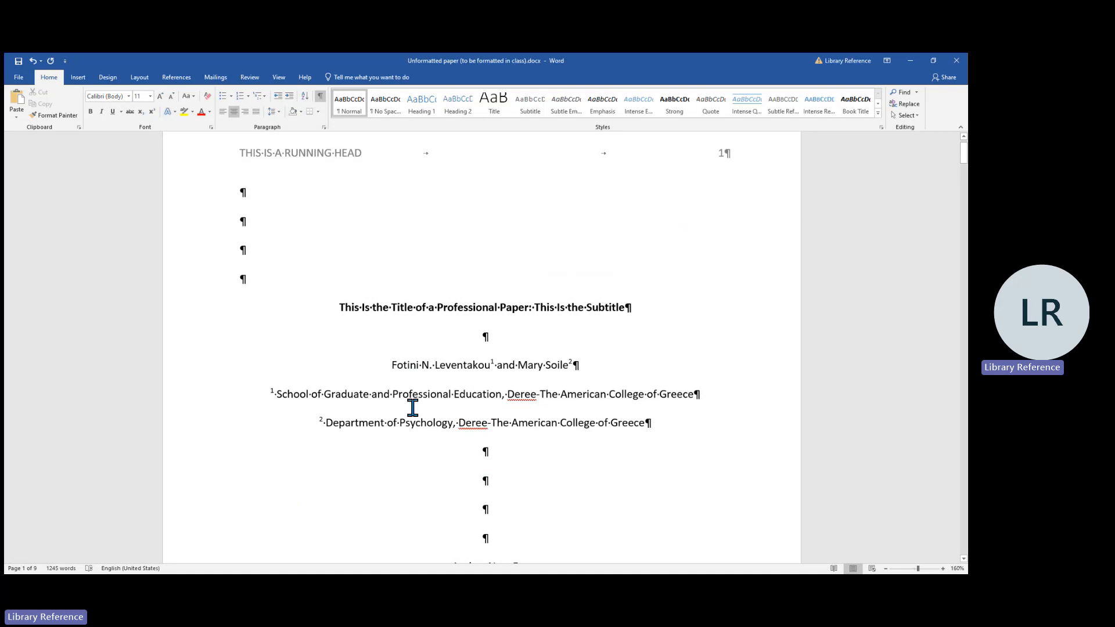
pyautogui.scroll(-4, 633, 349)
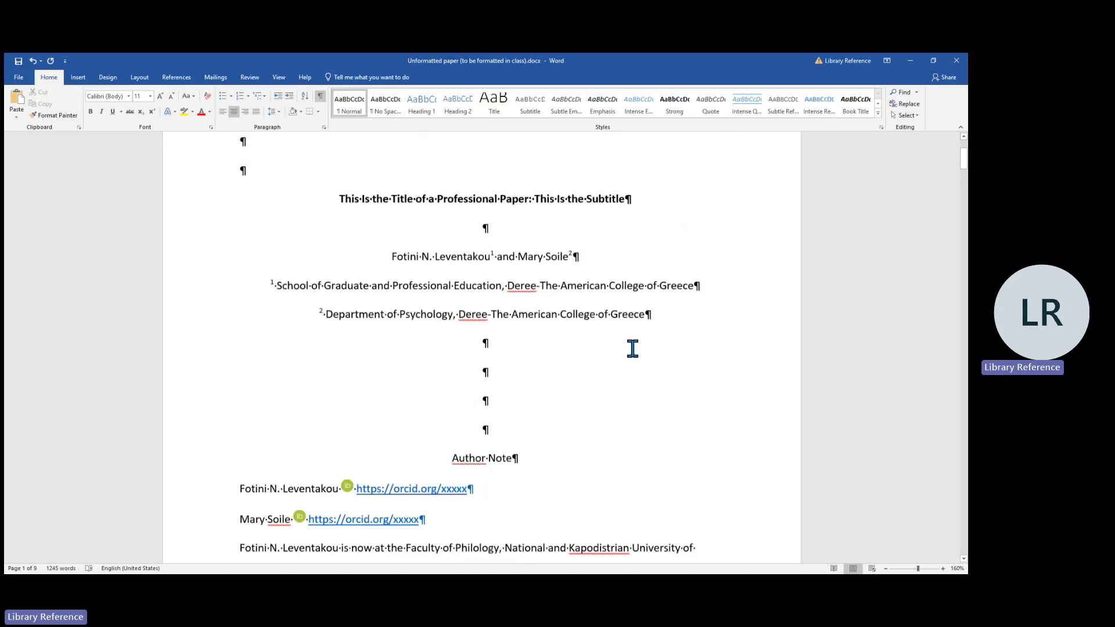
pyautogui.scroll(-1, 633, 348)
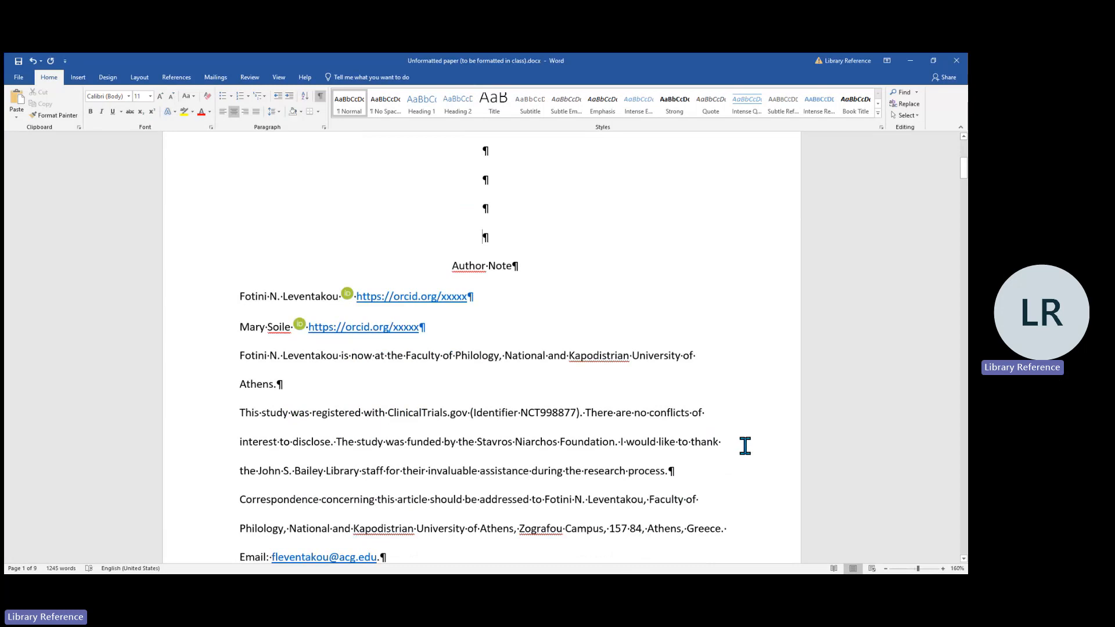
pyautogui.scroll(-1, 745, 446)
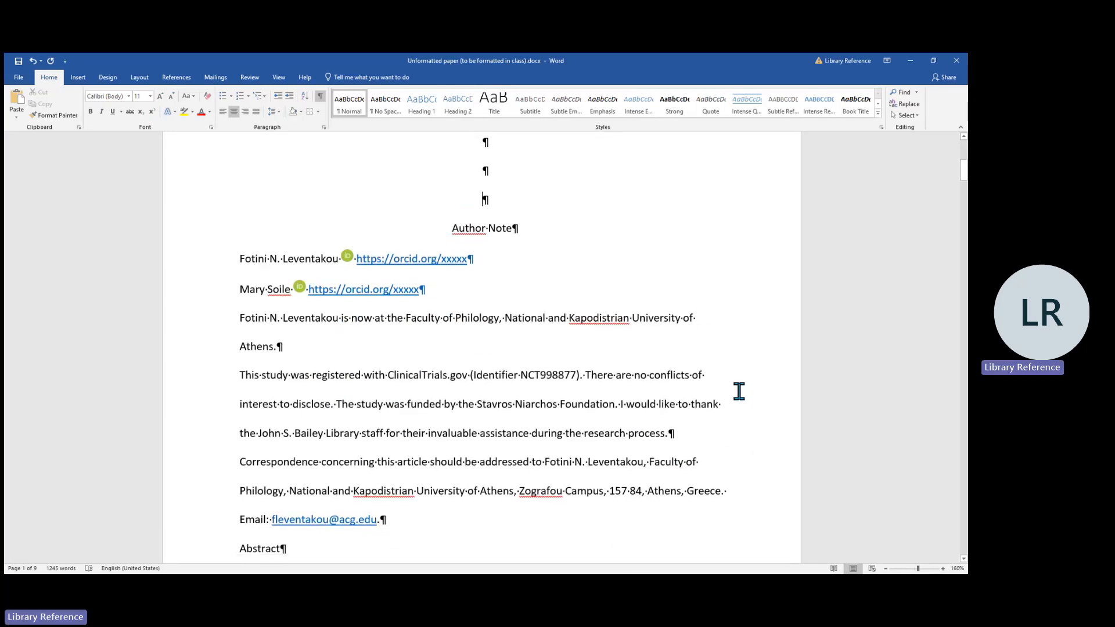
pyautogui.click(191, 236)
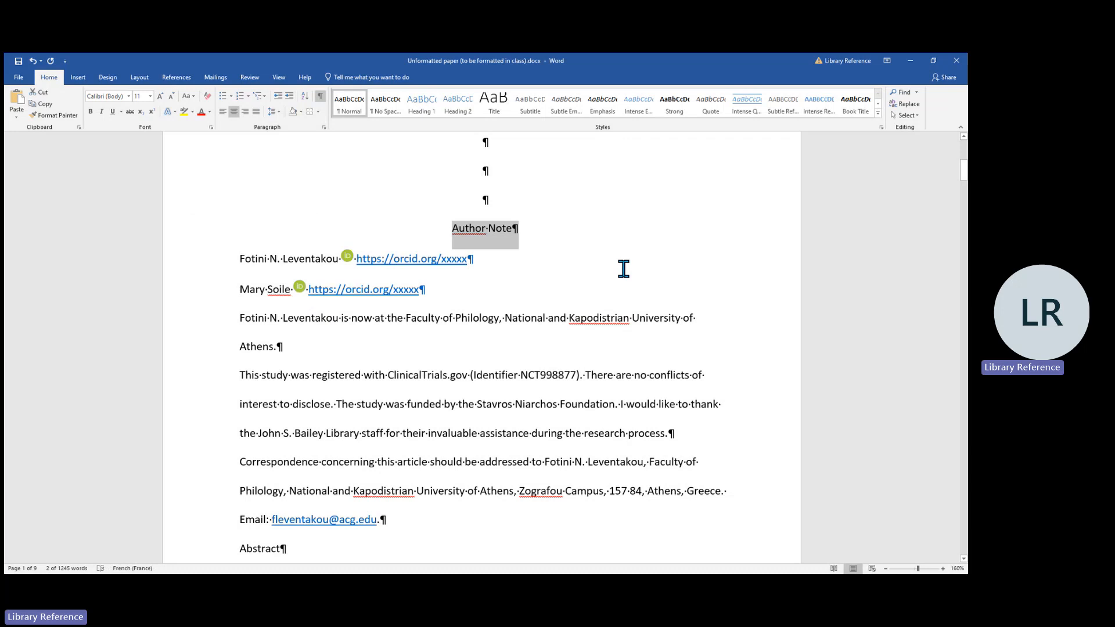
pyautogui.click(92, 112)
# Apply a first-line indent to all author note paragraphs, from the first ORCID line through the correspondence paragraph
pyautogui.scroll(-1, 244, 227)
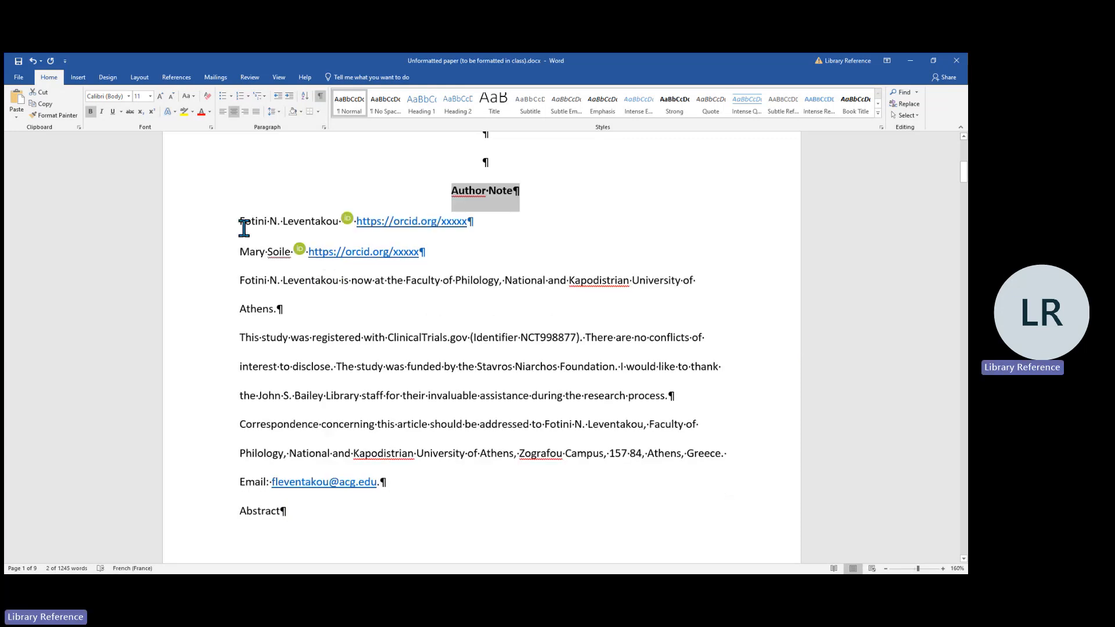
pyautogui.moveTo(234, 222); pyautogui.dragTo(663, 477)
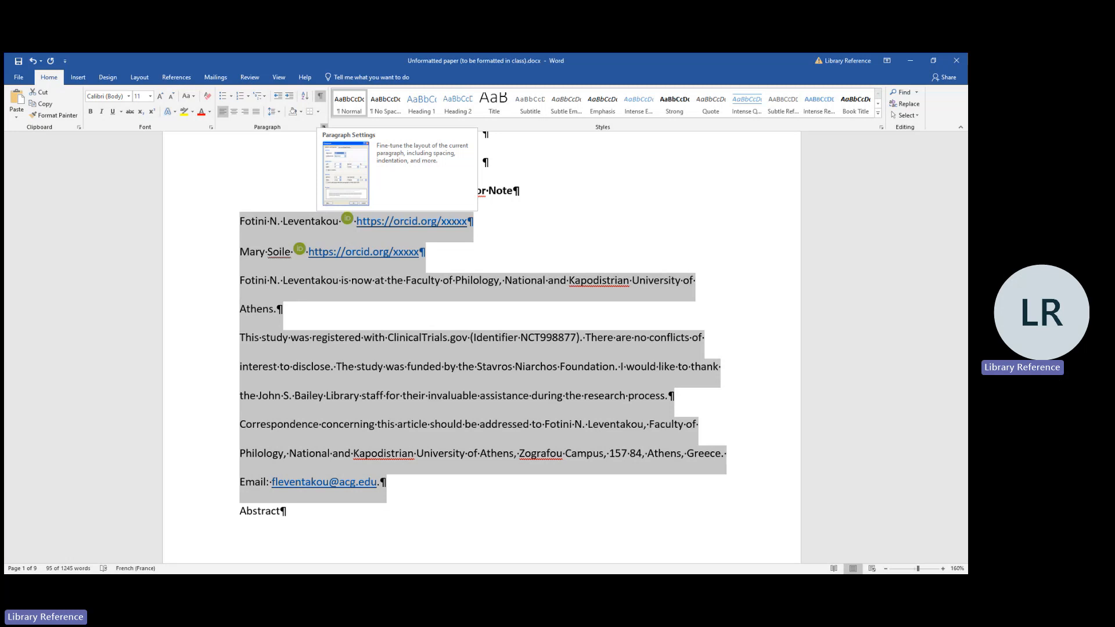
pyautogui.click(324, 126)
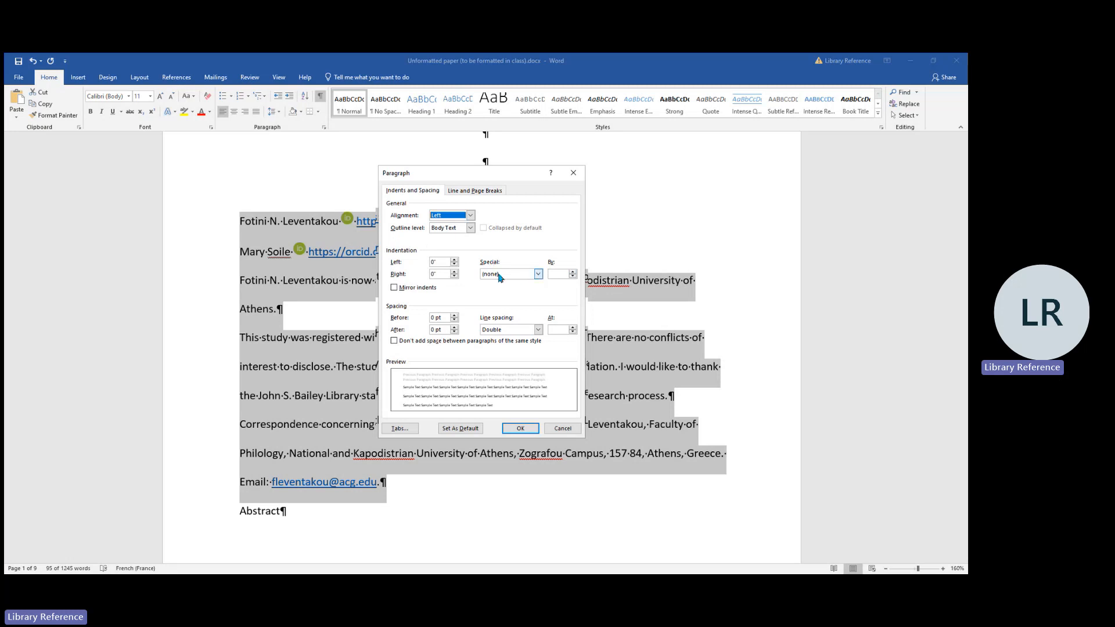
pyautogui.click(538, 274)
pyautogui.click(520, 289)
pyautogui.click(528, 431)
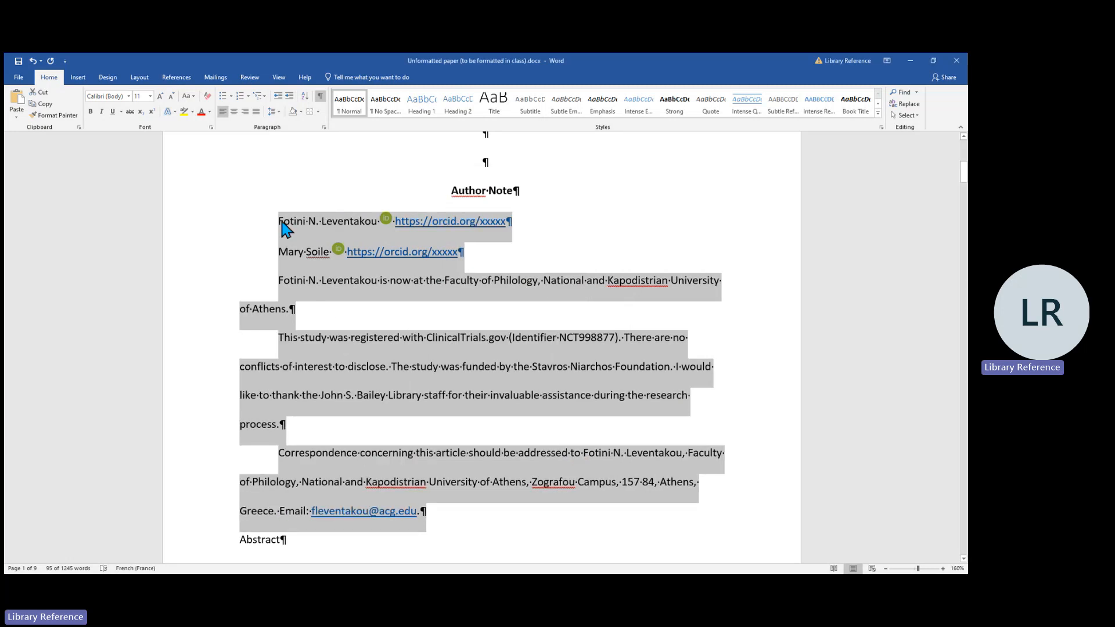
pyautogui.click(278, 388)
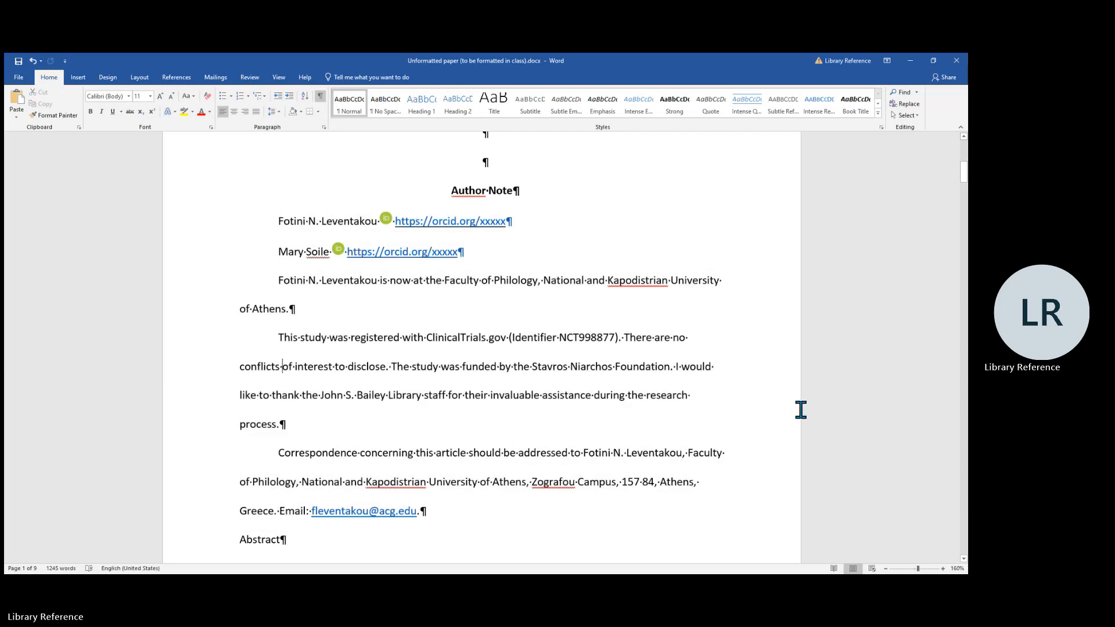
# Try to push the Abstract heading onto the second page with a blank line after the author note, and remove that line again
pyautogui.scroll(2, 800, 411)
pyautogui.scroll(-3, 799, 412)
pyautogui.scroll(-3, 797, 411)
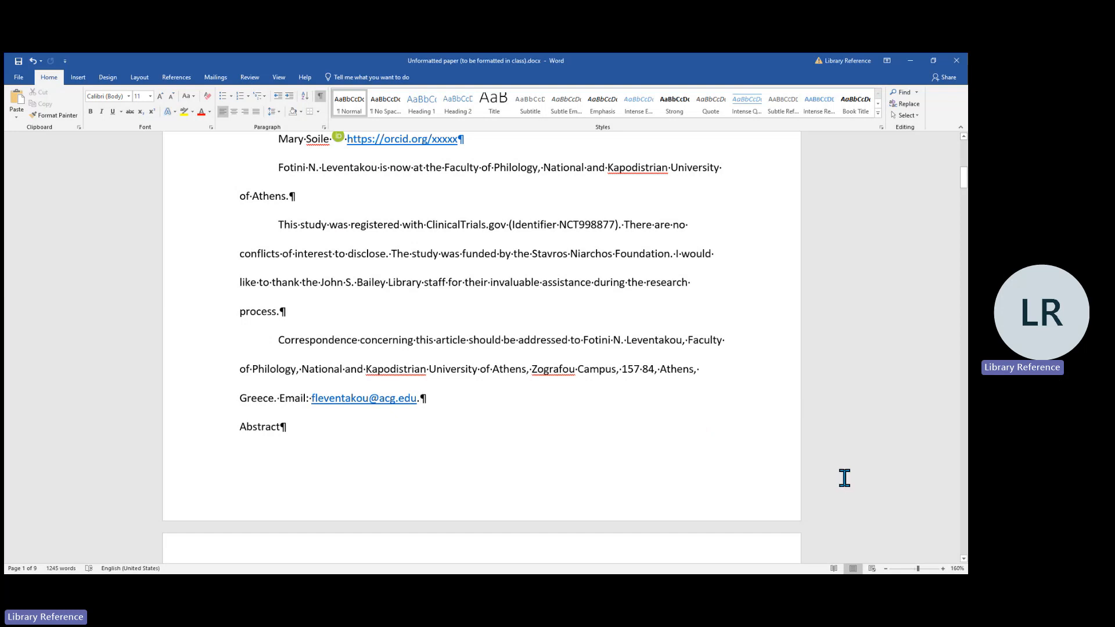
pyautogui.hotkey('ctrl', 'z')
pyautogui.scroll(-3, 838, 478)
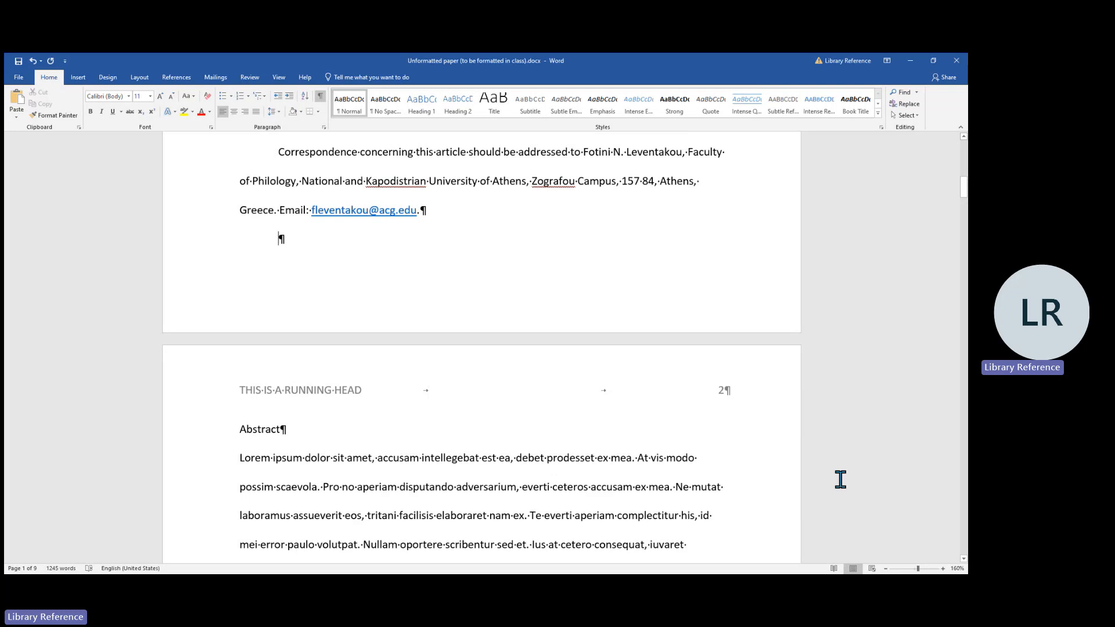
pyautogui.scroll(3, 841, 479)
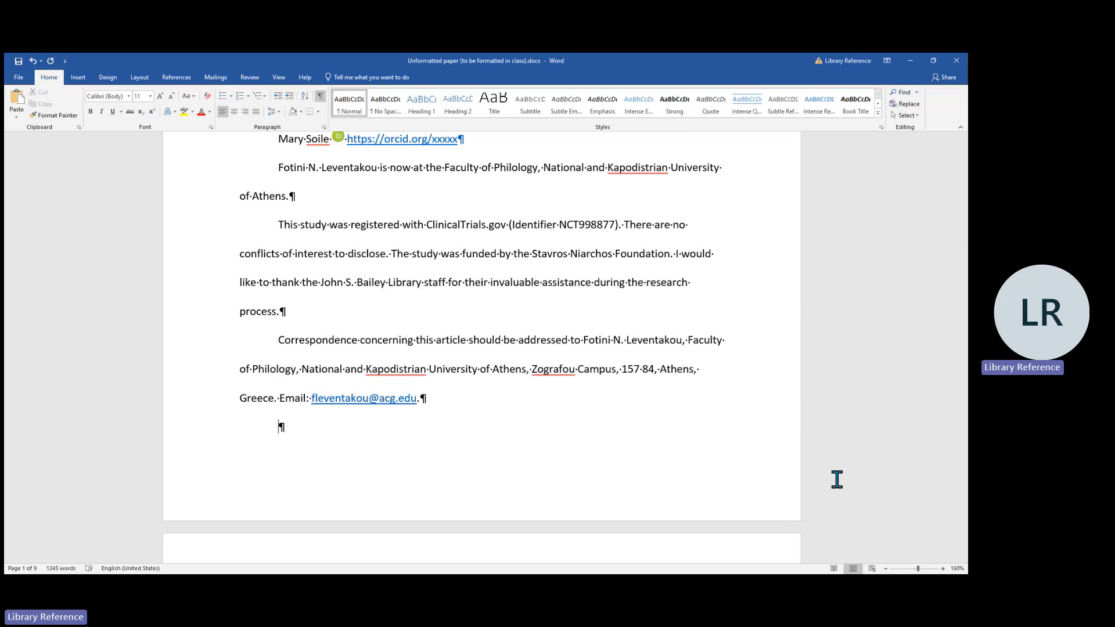
pyautogui.press('BackSpace')
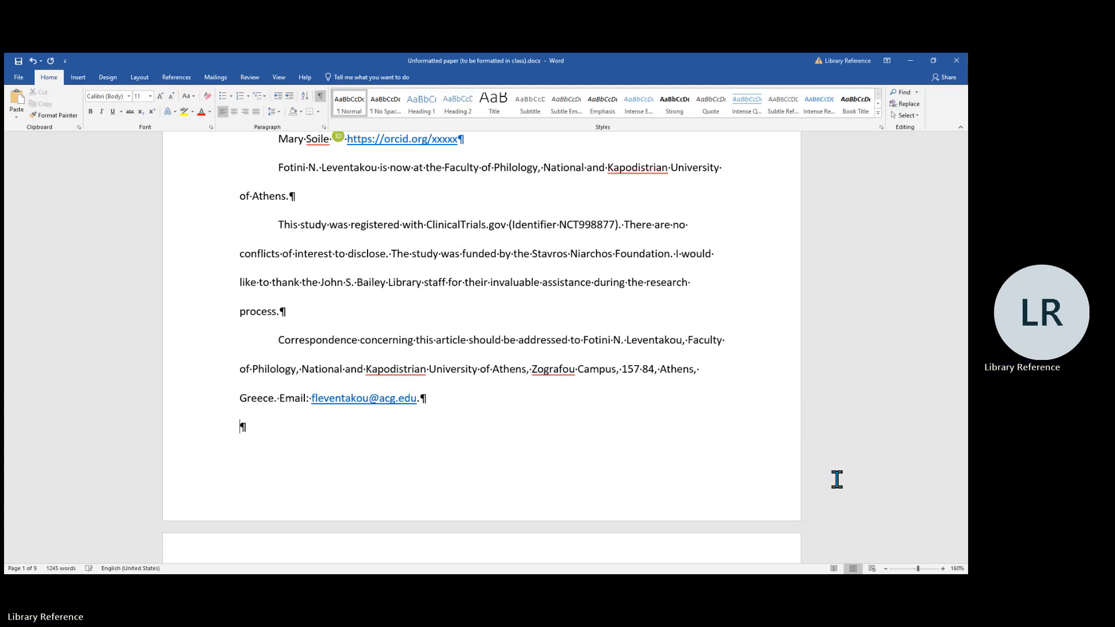
pyautogui.write('Abstract')
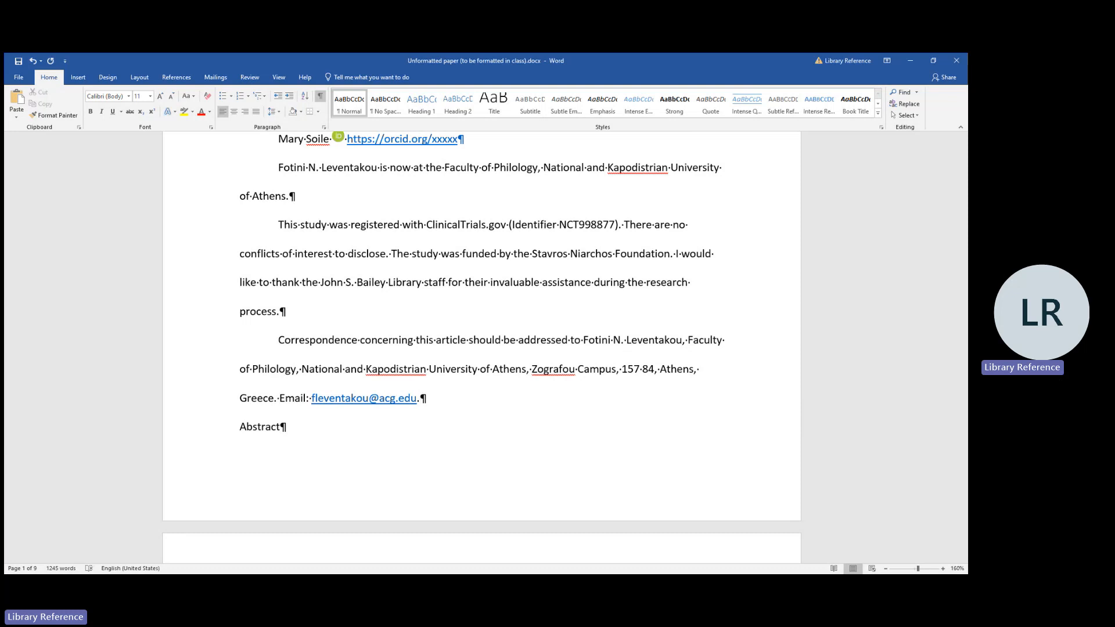
# Insert a page break after the correspondence paragraph that ends the author note, so the Abstract starts on a new page
pyautogui.click(431, 398)
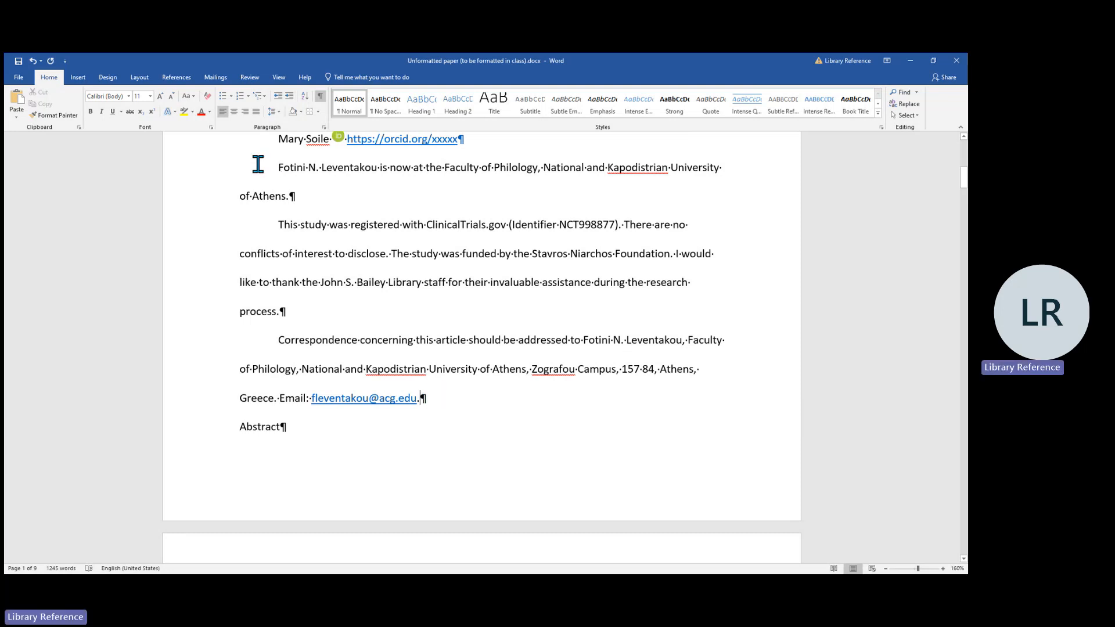
pyautogui.click(76, 78)
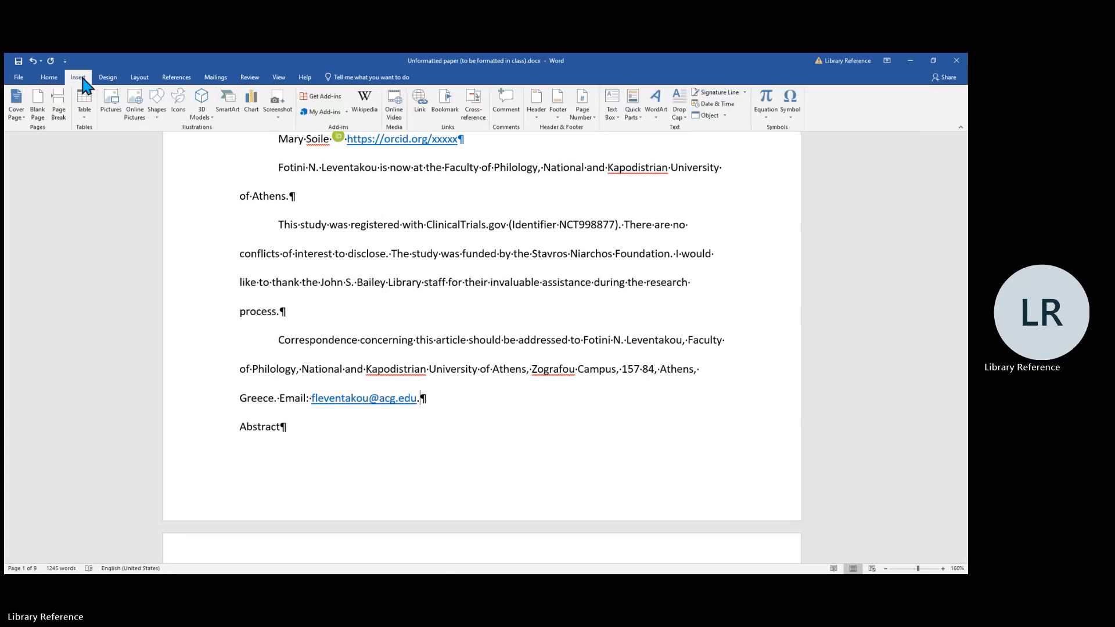
pyautogui.click(59, 110)
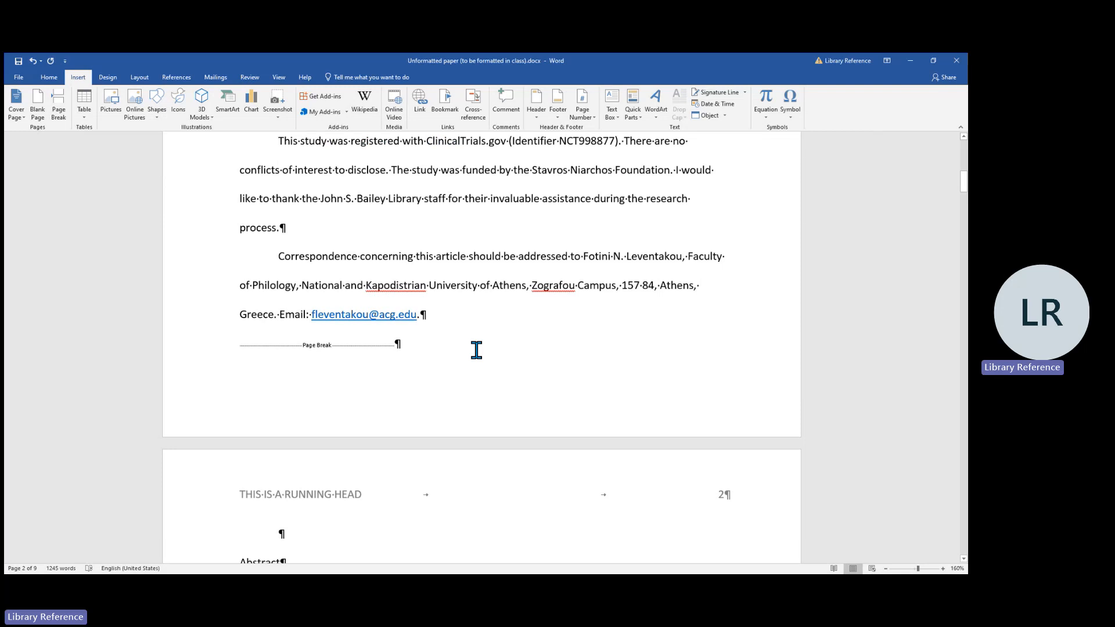
pyautogui.click(219, 348)
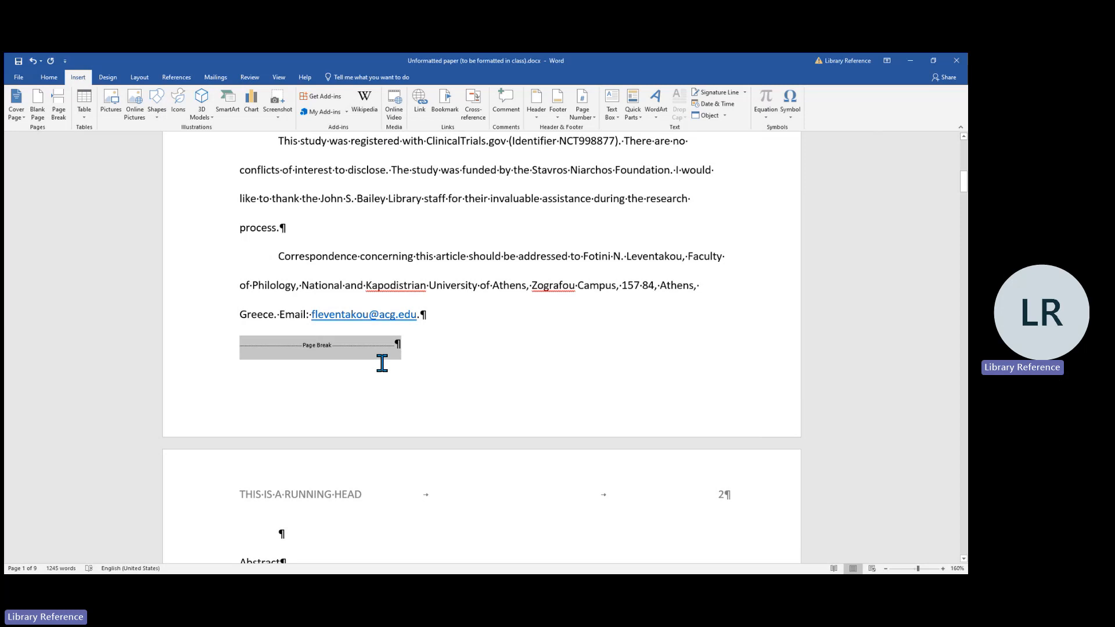
# Delete the empty paragraph above the Abstract heading on page 2
pyautogui.scroll(-2, 517, 346)
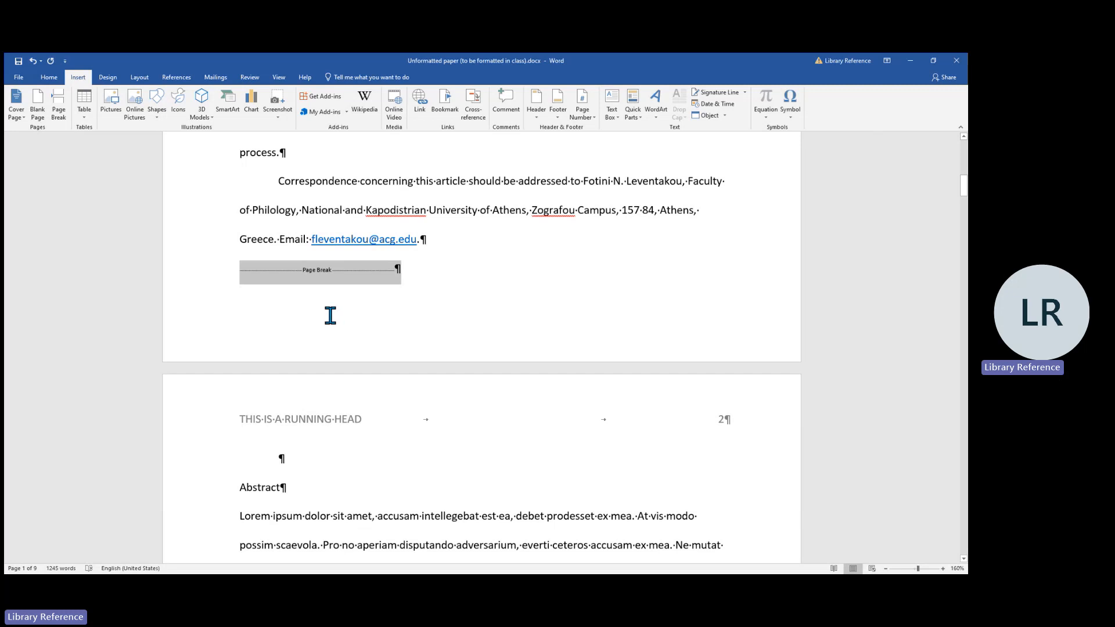
pyautogui.scroll(-2, 332, 317)
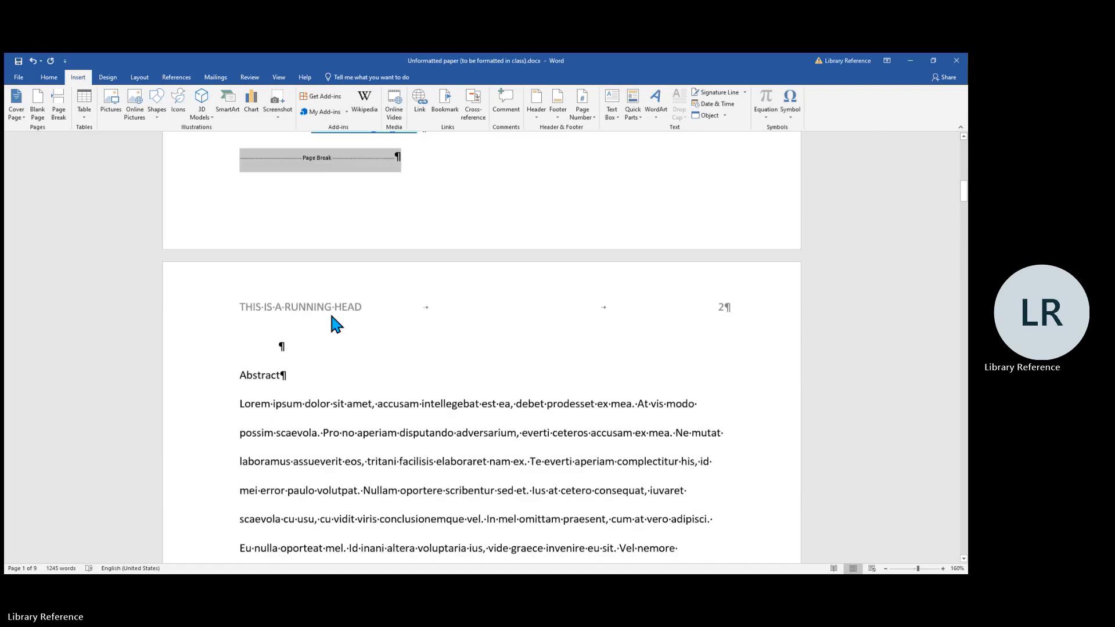
pyautogui.scroll(-2, 416, 341)
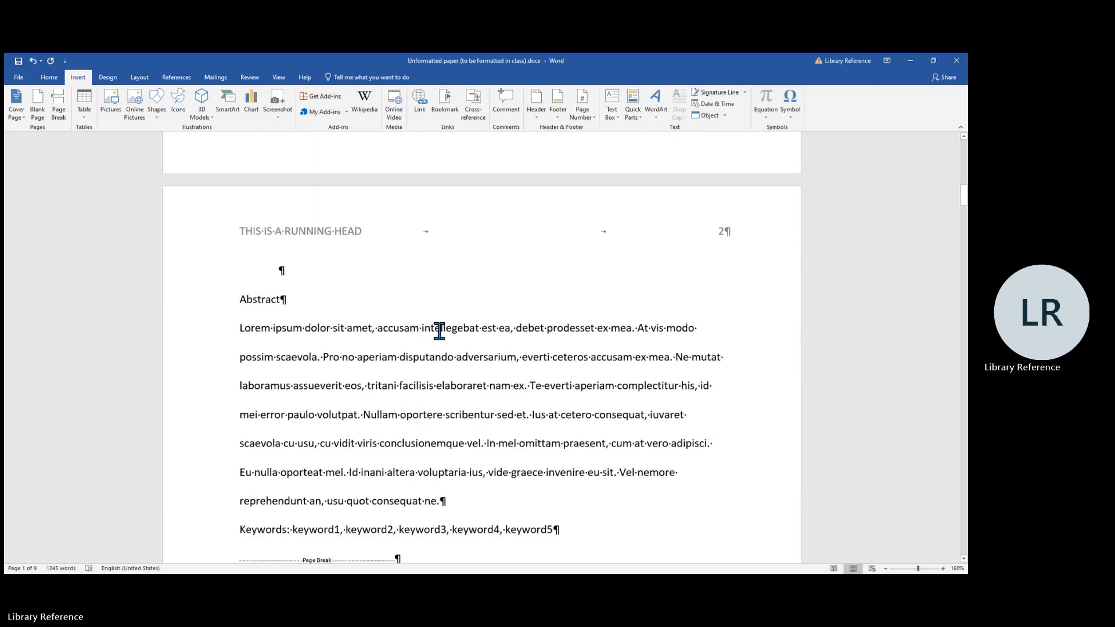
pyautogui.scroll(-1, 439, 331)
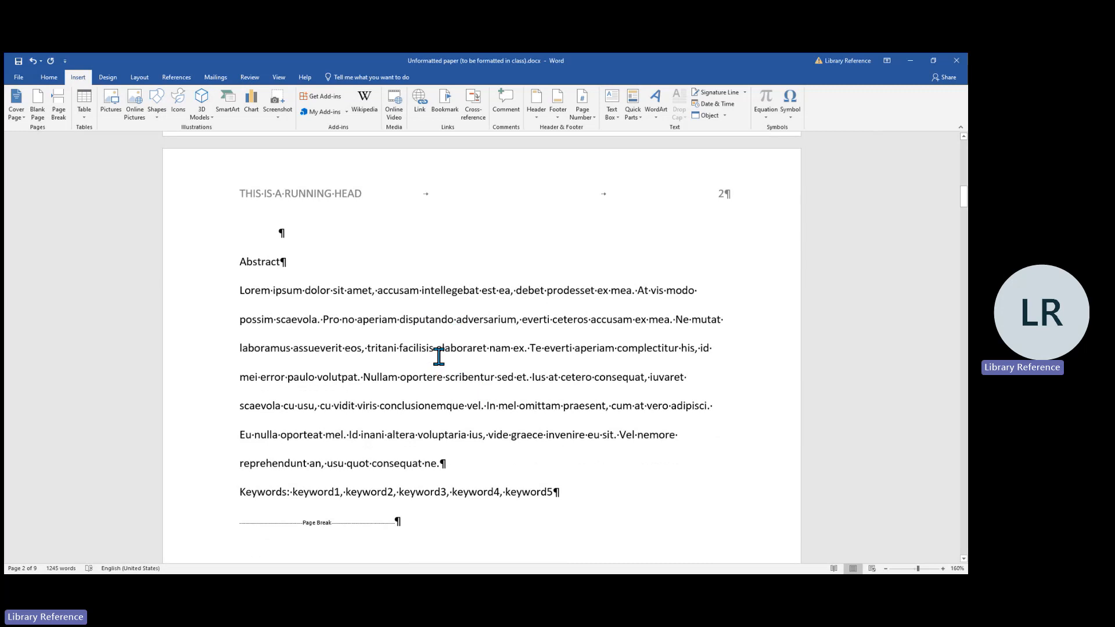
pyautogui.click(238, 263)
pyautogui.press('BackSpace')
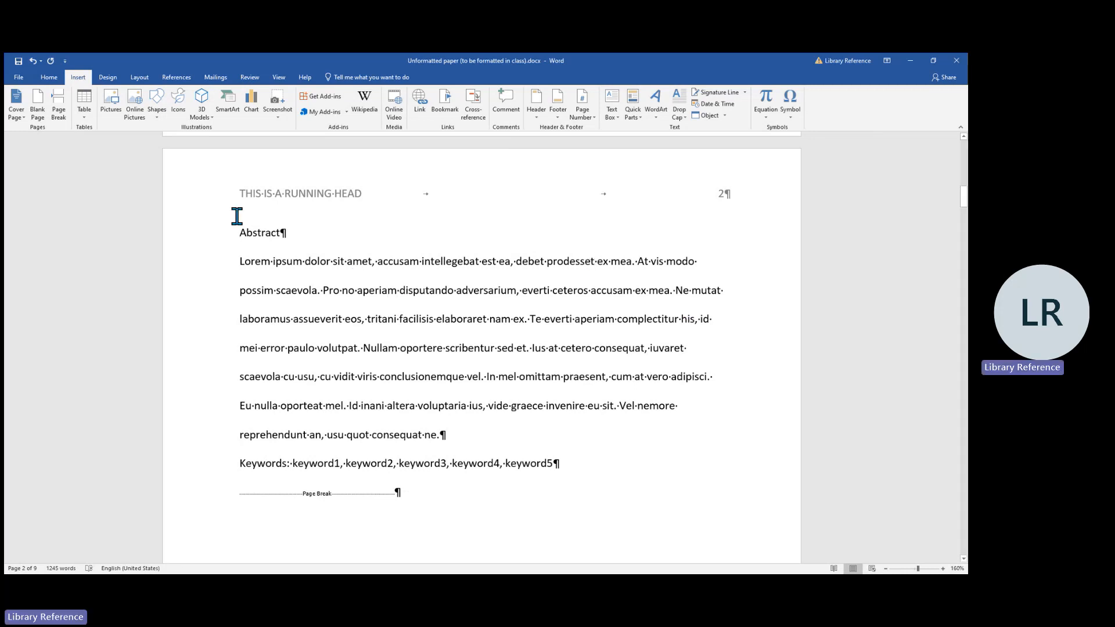
# Make the Abstract heading bold and centered
pyautogui.click(189, 241)
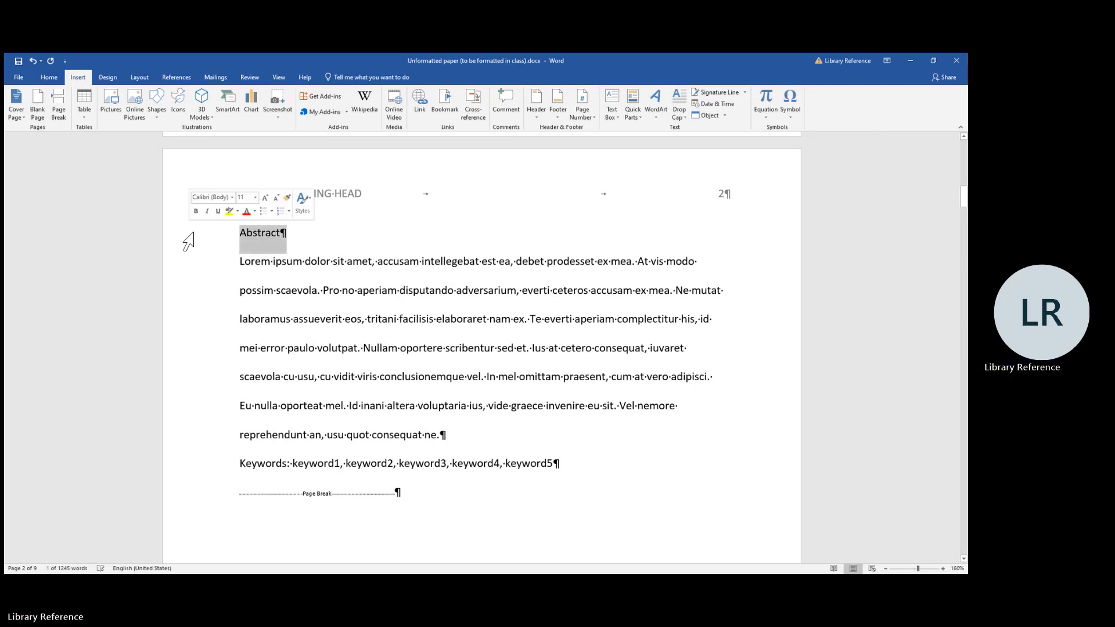
pyautogui.click(50, 78)
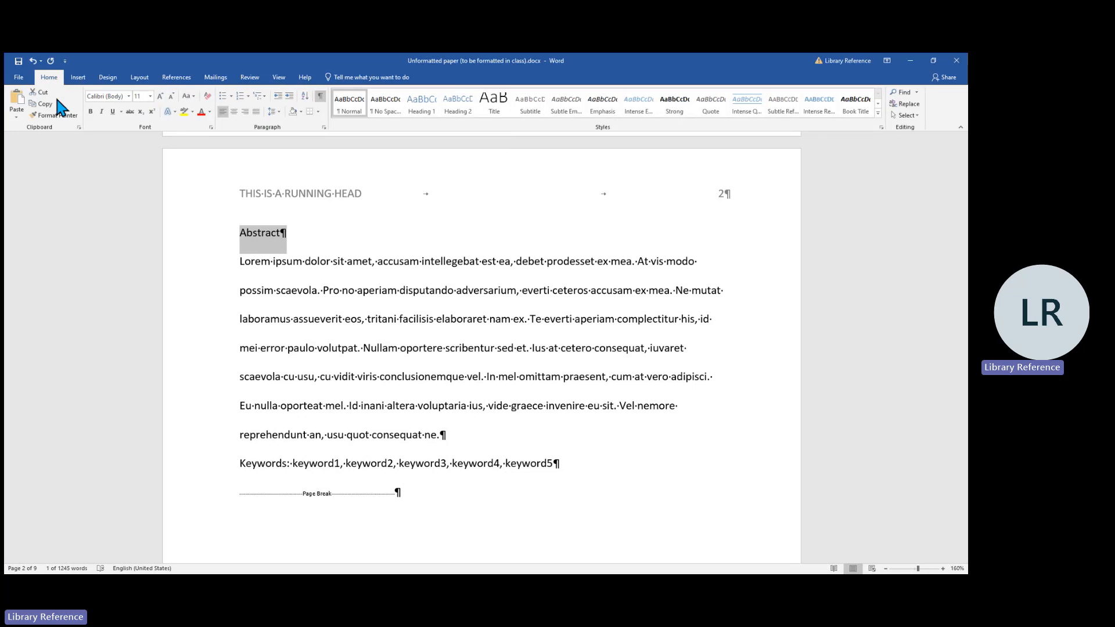
pyautogui.click(91, 112)
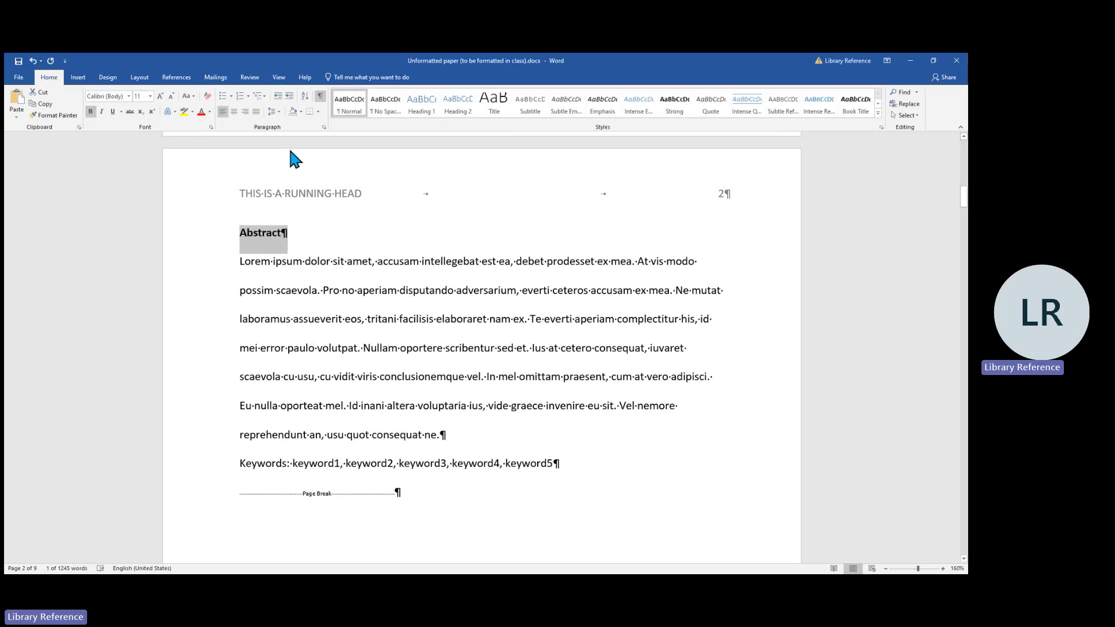
pyautogui.click(234, 112)
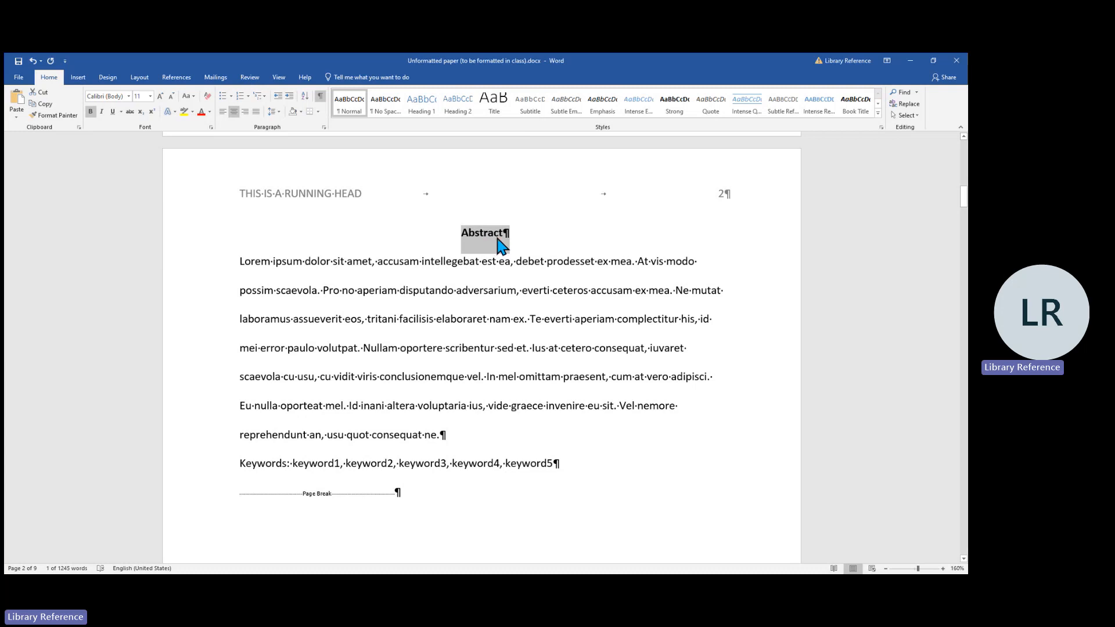
# Copy the Abstract heading's formatting with a reusable Format Painter and apply it to the paper title above the body text on page 3
pyautogui.click(57, 115)
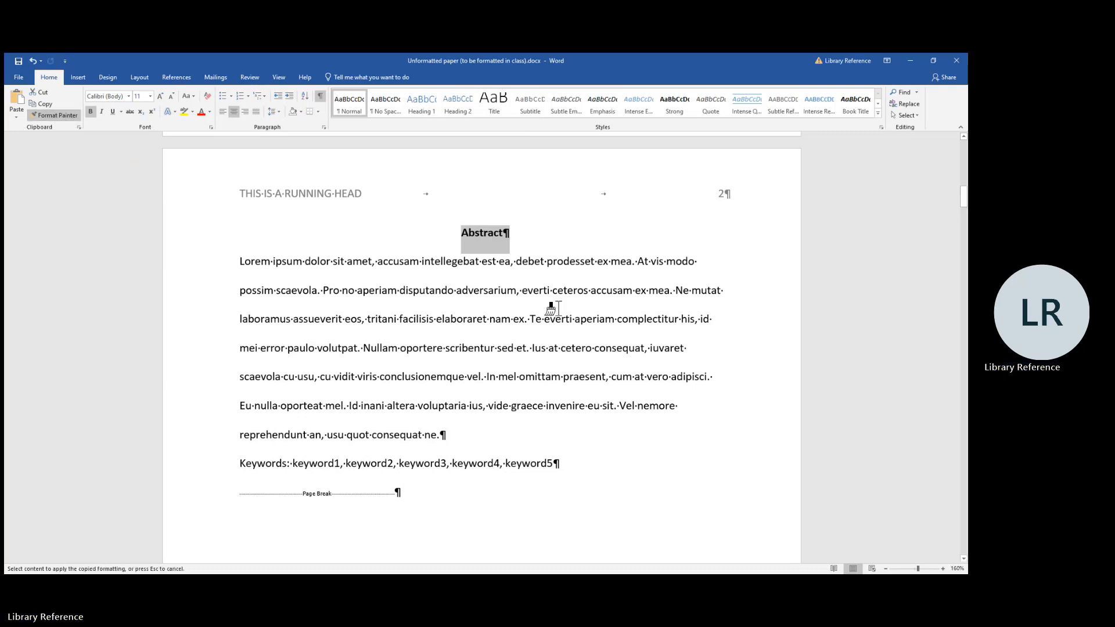
pyautogui.scroll(-10, 554, 308)
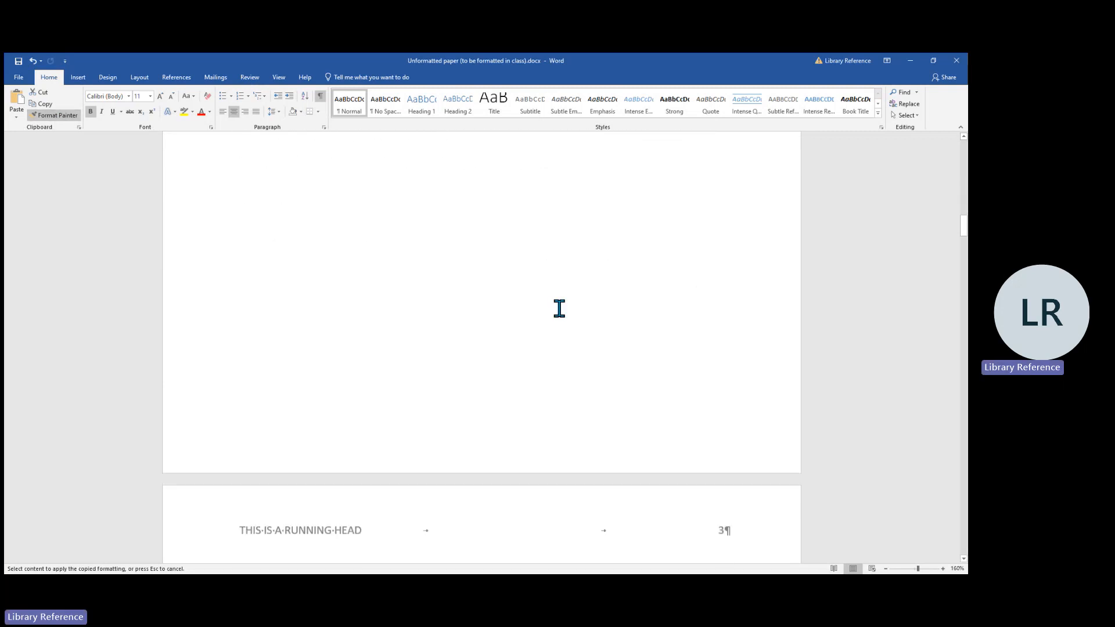
pyautogui.scroll(-7, 559, 309)
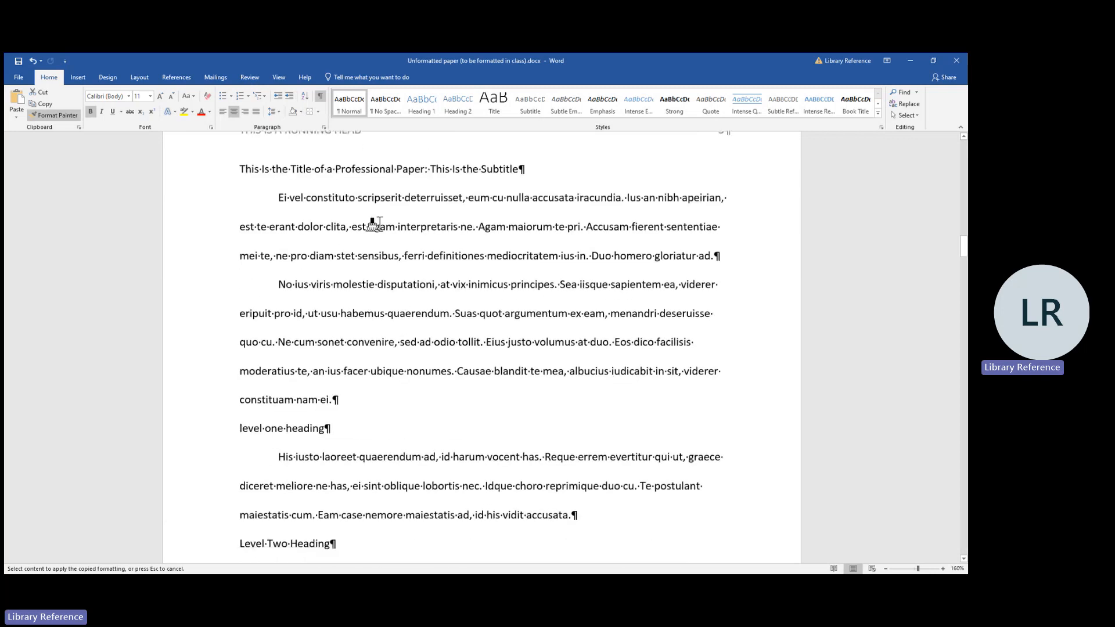
pyautogui.click(192, 177)
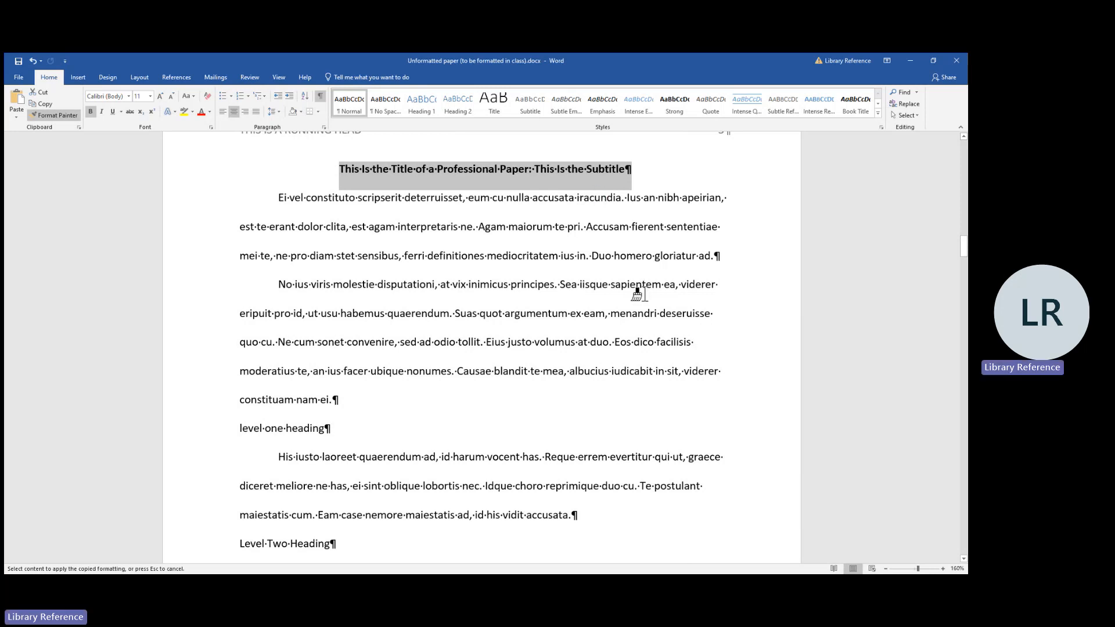
# Apply the copied heading formatting to the References heading on page 5
pyautogui.scroll(-12, 639, 293)
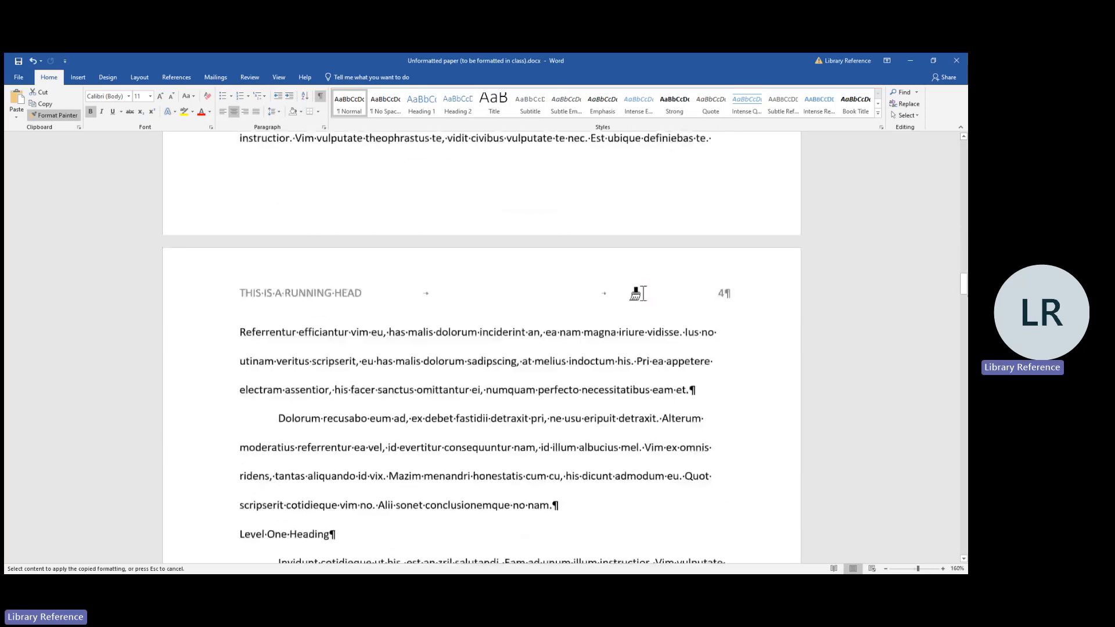
pyautogui.scroll(-14, 639, 293)
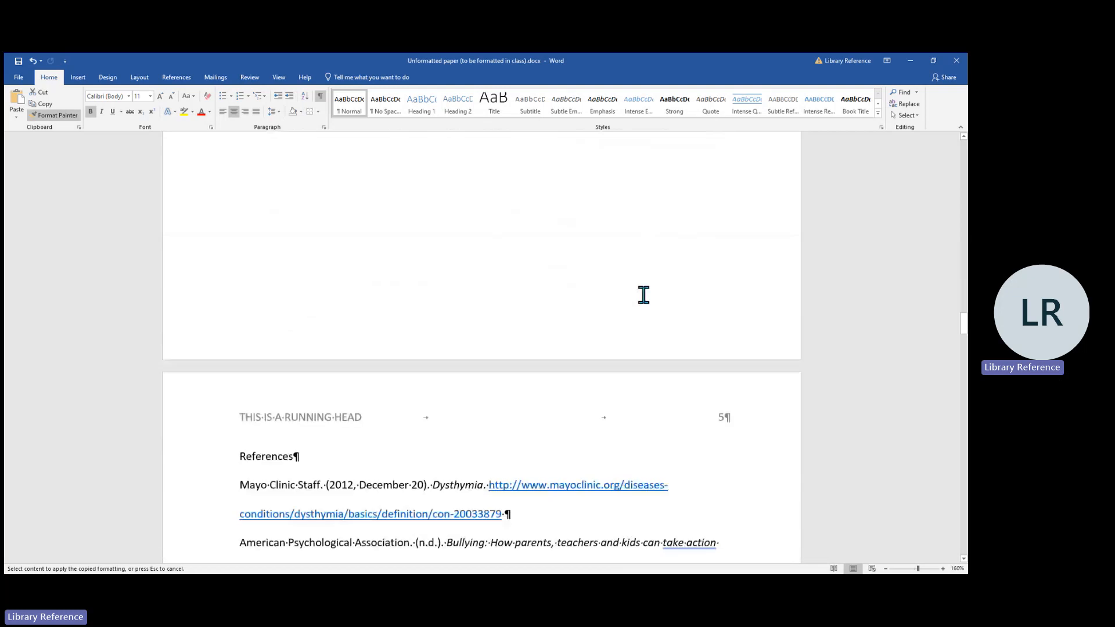
pyautogui.scroll(-5, 643, 295)
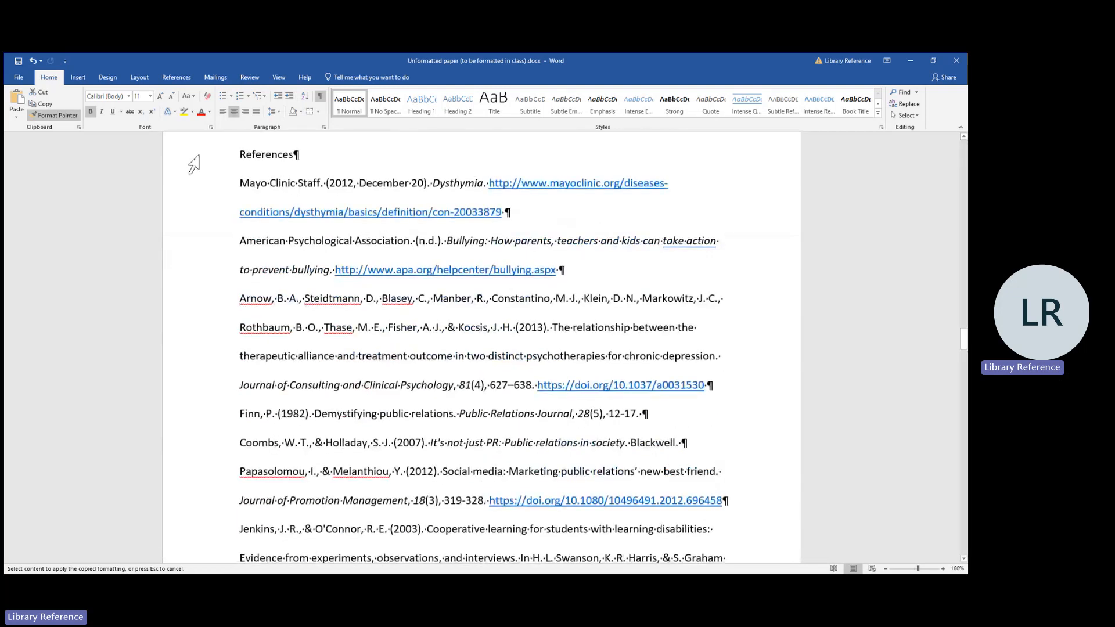
pyautogui.click(197, 157)
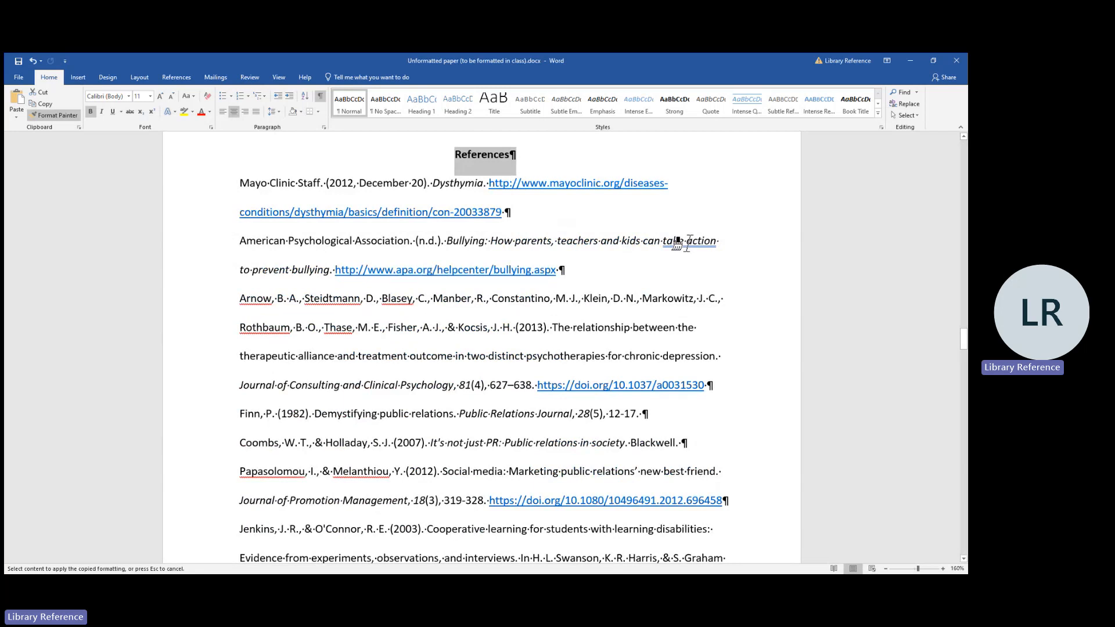
# Apply the copied heading formatting to the Footnotes heading on page 6
pyautogui.scroll(-10, 687, 243)
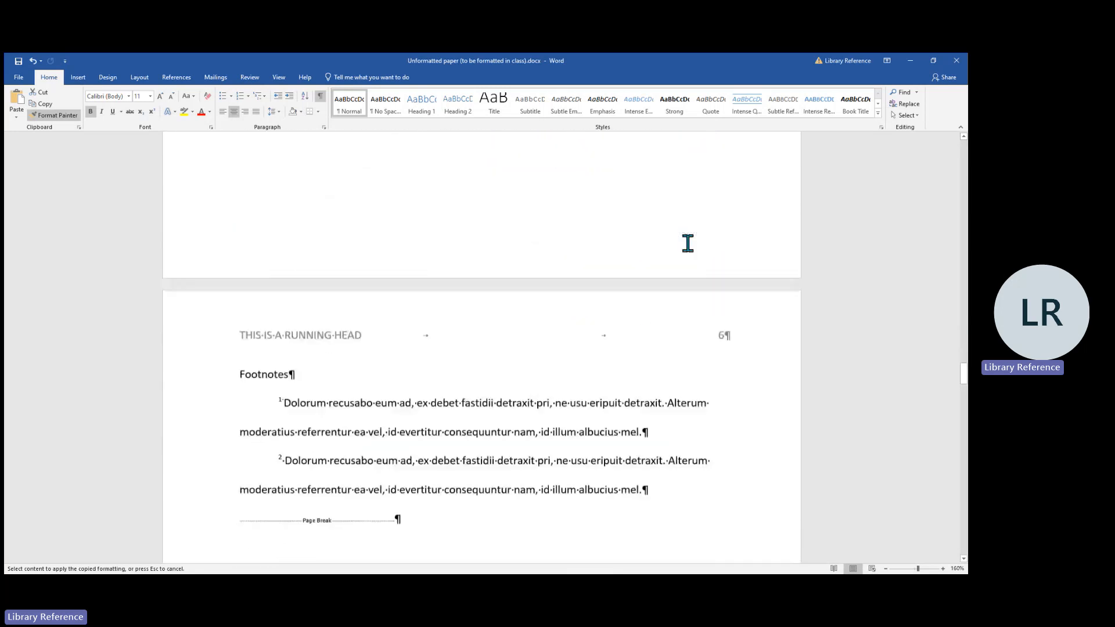
pyautogui.scroll(-2, 687, 242)
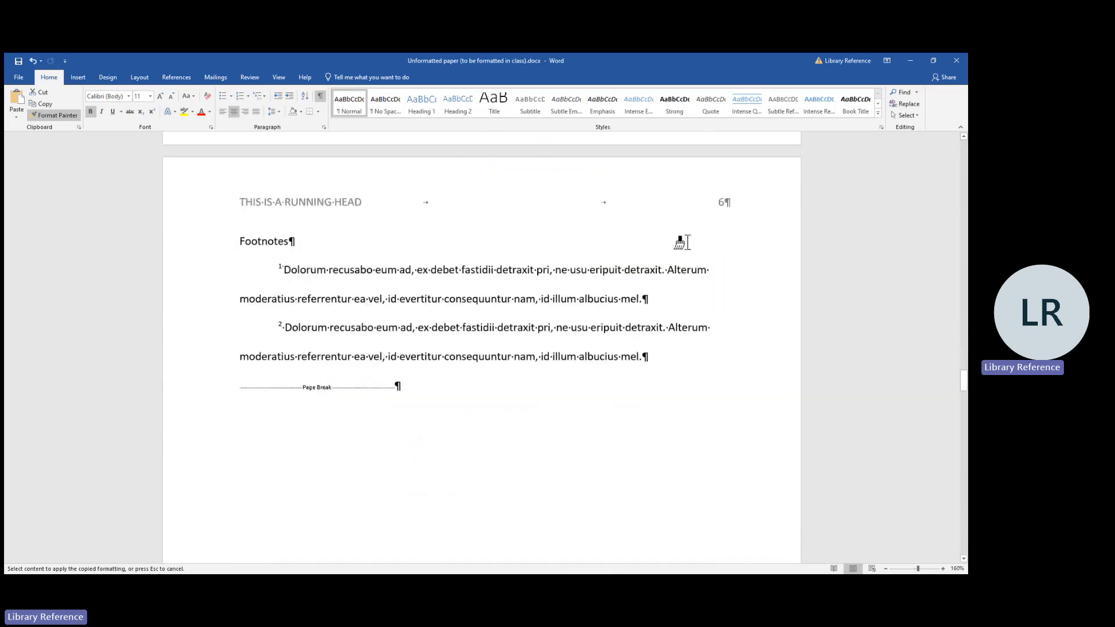
pyautogui.click(197, 244)
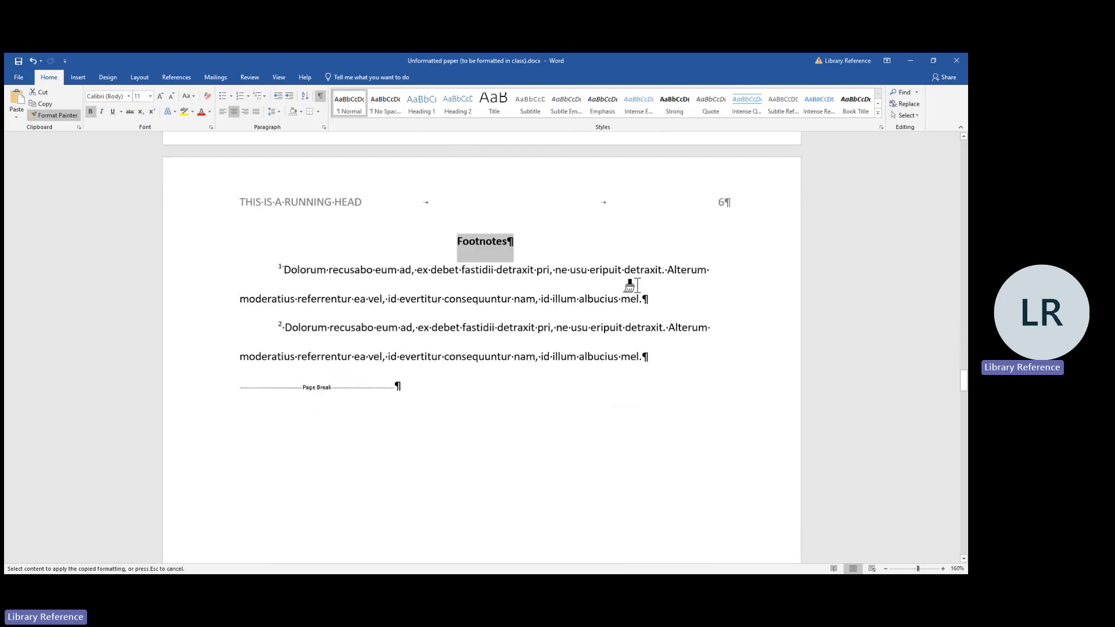
# Apply the copied heading formatting to the Appendix label and the appendix title on page 9, and turn off Format Painter
pyautogui.scroll(-5, 719, 303)
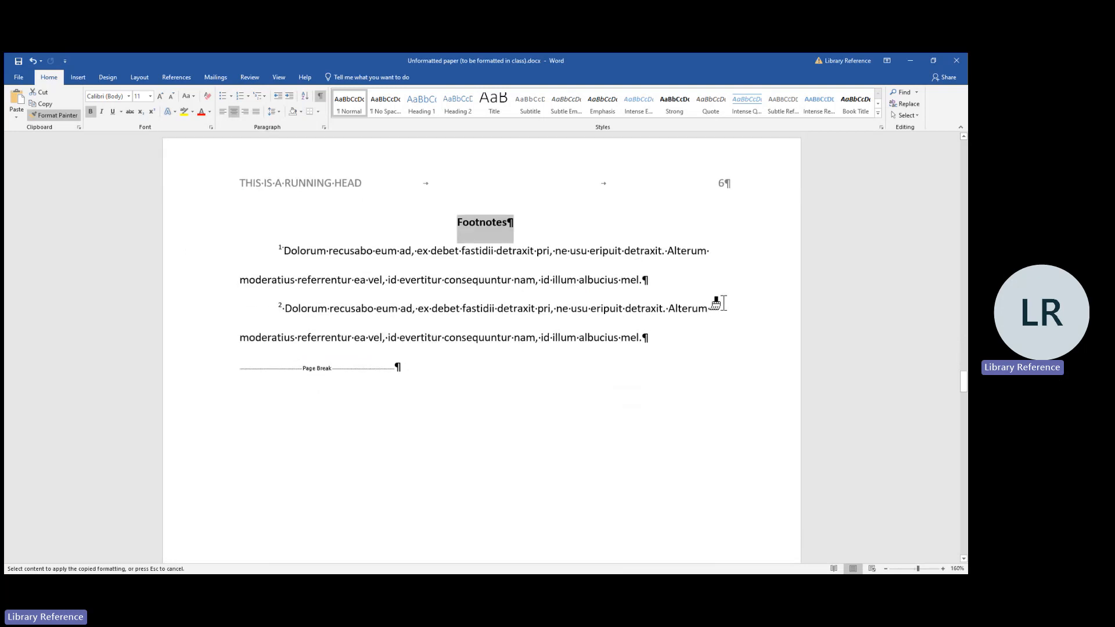
pyautogui.scroll(-6, 723, 304)
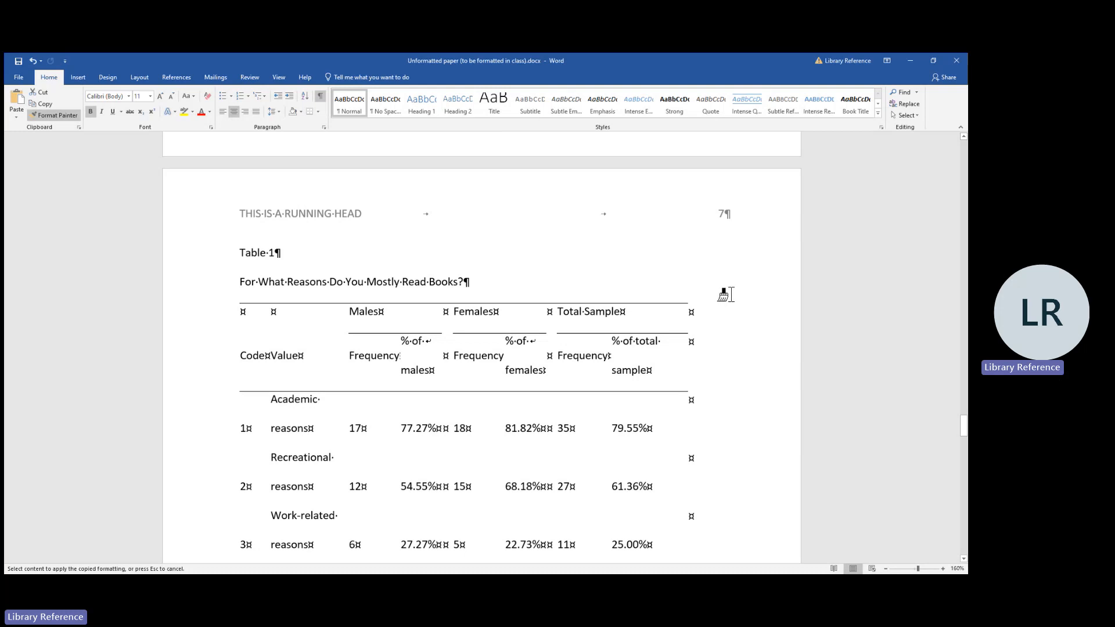
pyautogui.scroll(-10, 726, 295)
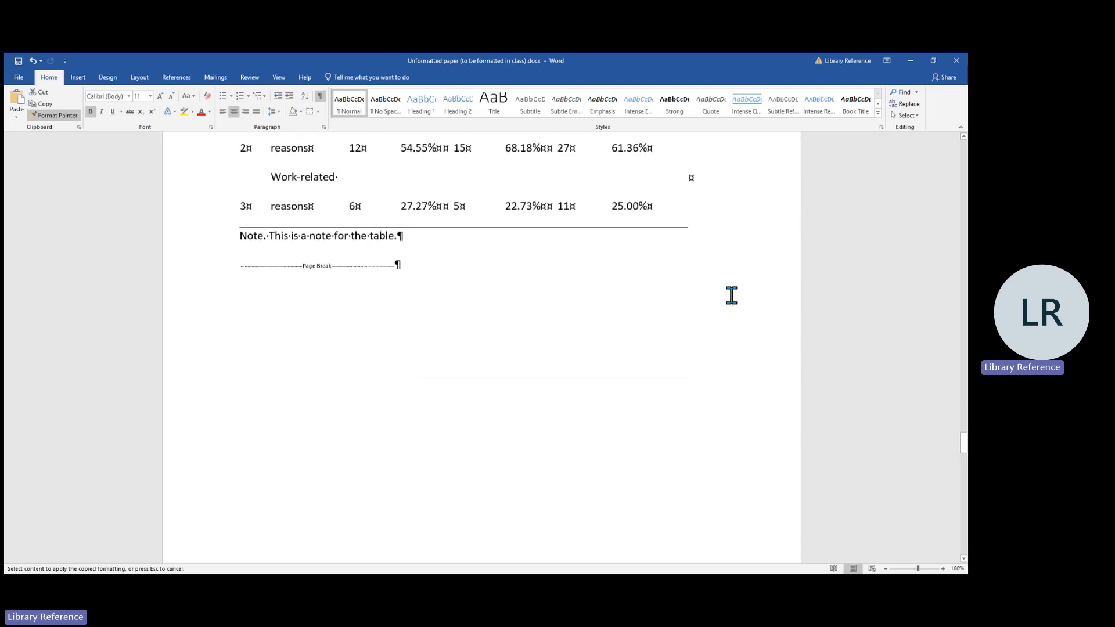
pyautogui.scroll(-7, 731, 295)
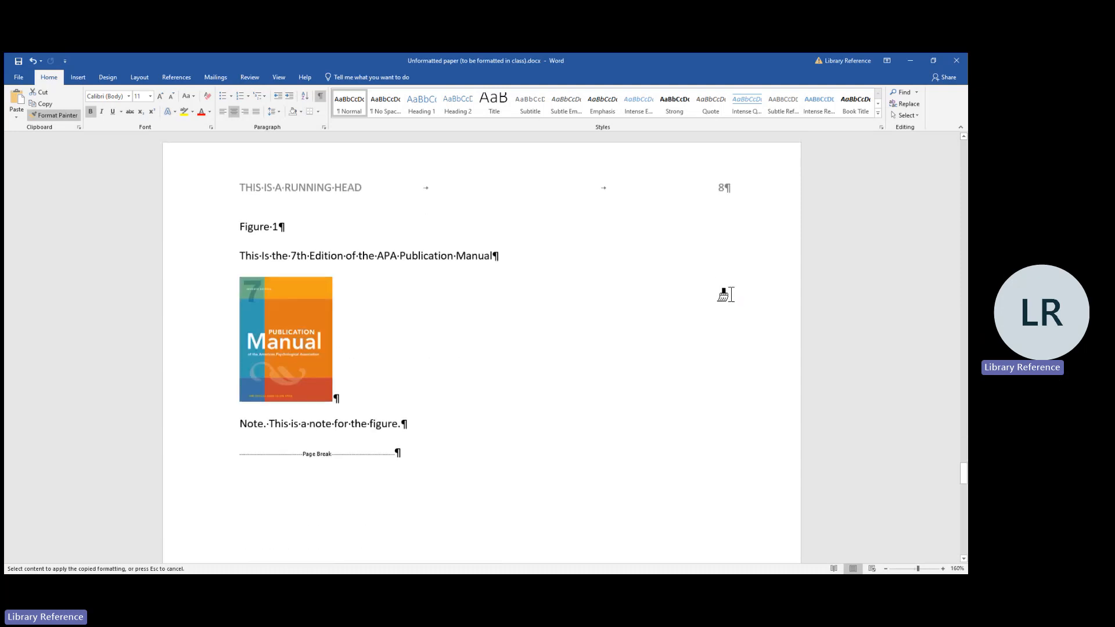
pyautogui.scroll(-6, 726, 295)
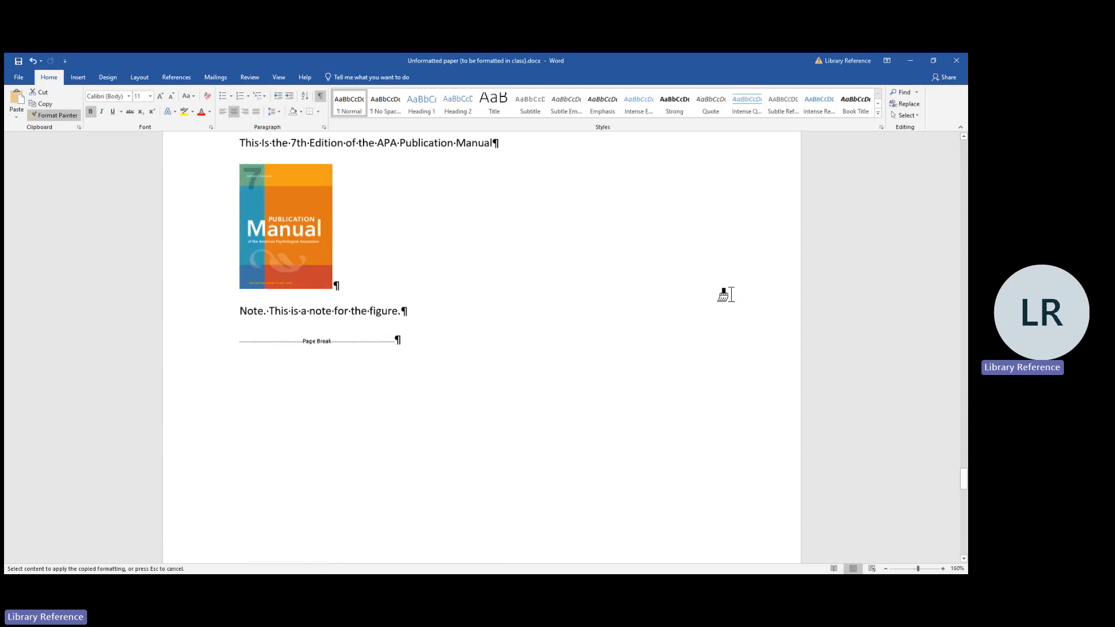
pyautogui.scroll(-4, 731, 295)
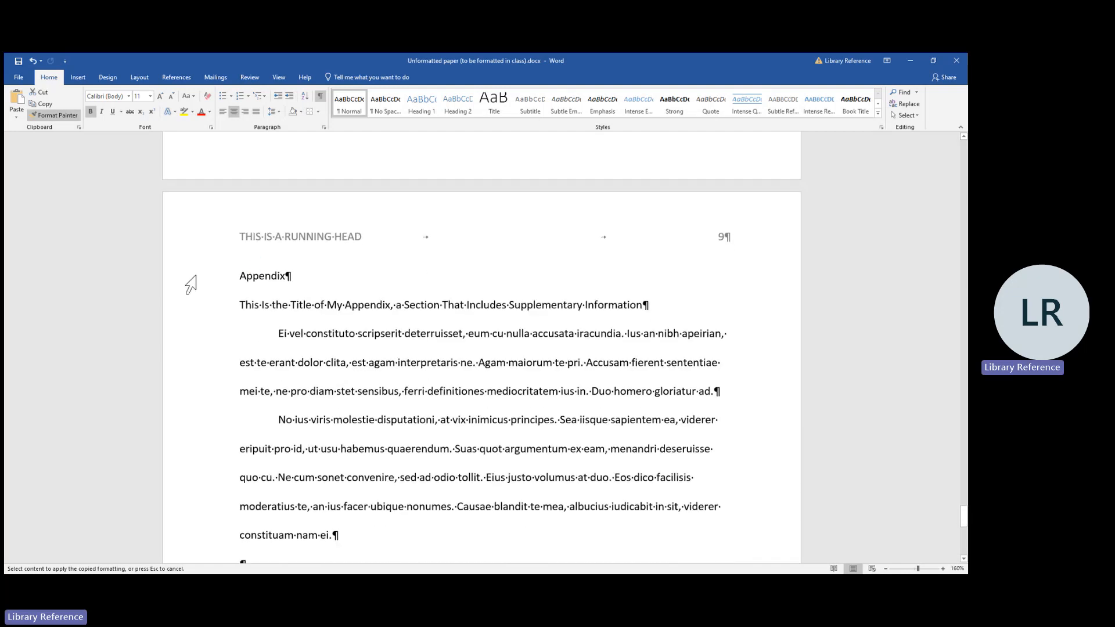
pyautogui.click(188, 306)
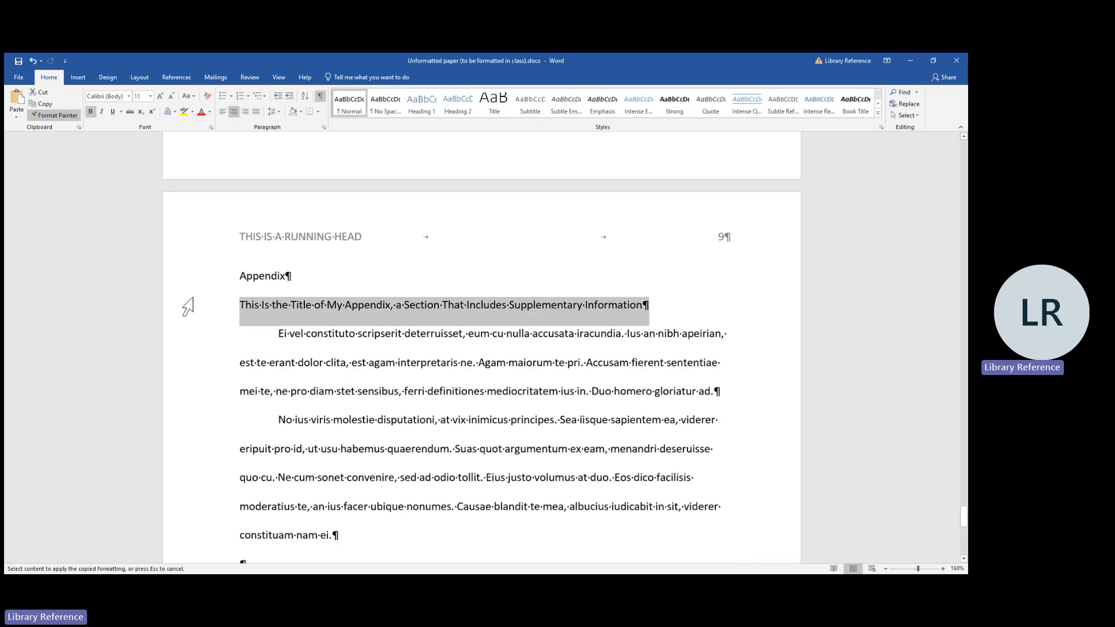
pyautogui.click(187, 306)
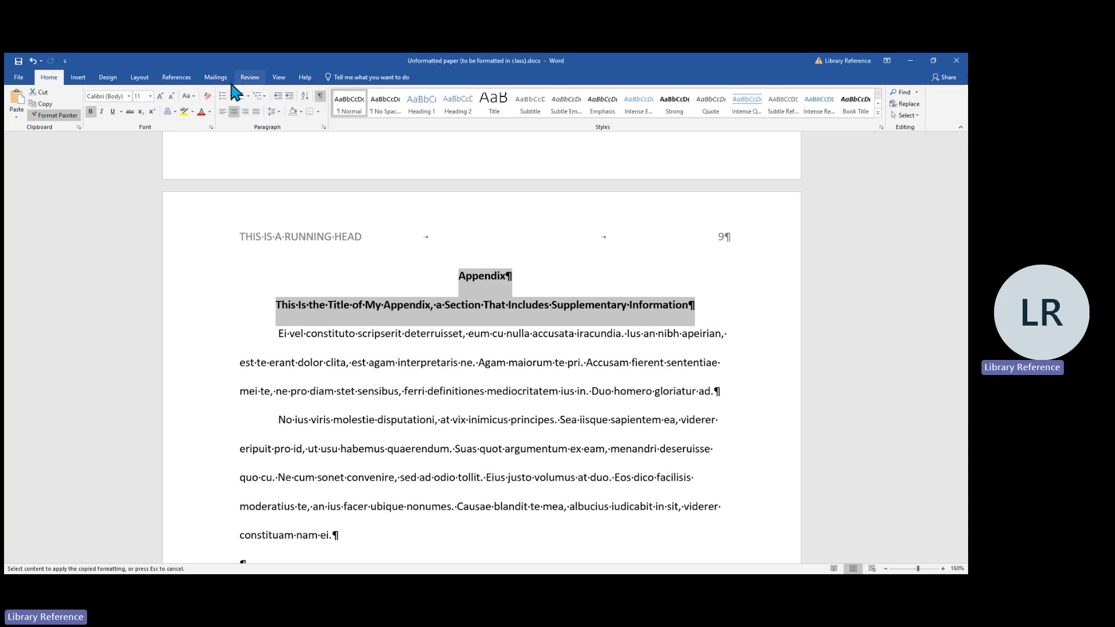
pyautogui.click(65, 116)
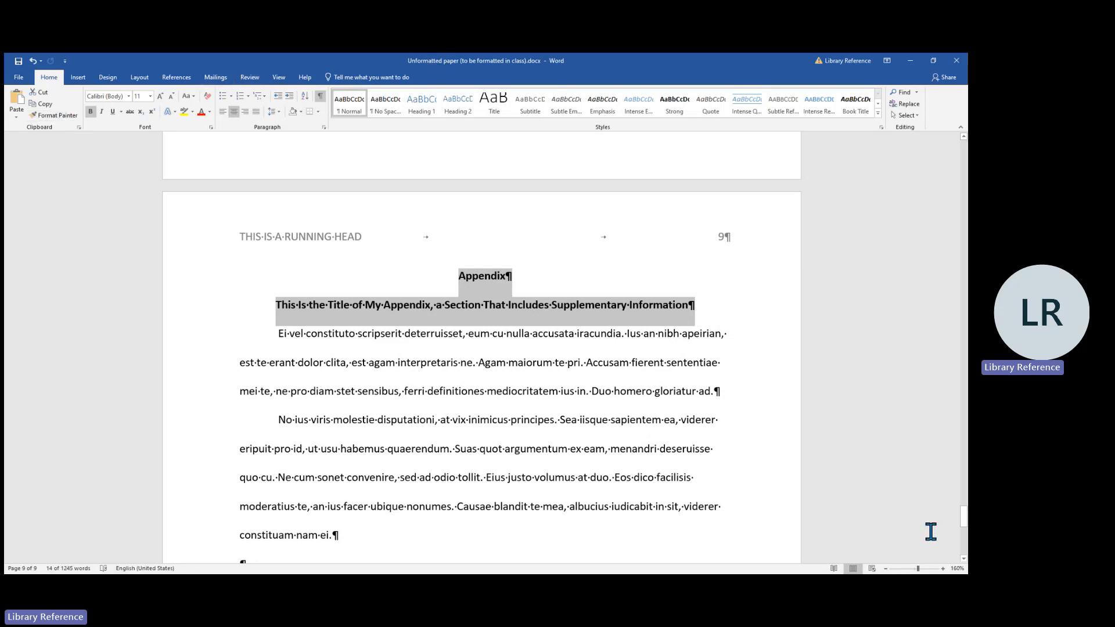
# Apply a 0.5" first-line indent to the Keywords paragraph below the abstract text on page 2
pyautogui.moveTo(966, 523); pyautogui.dragTo(968, 203)
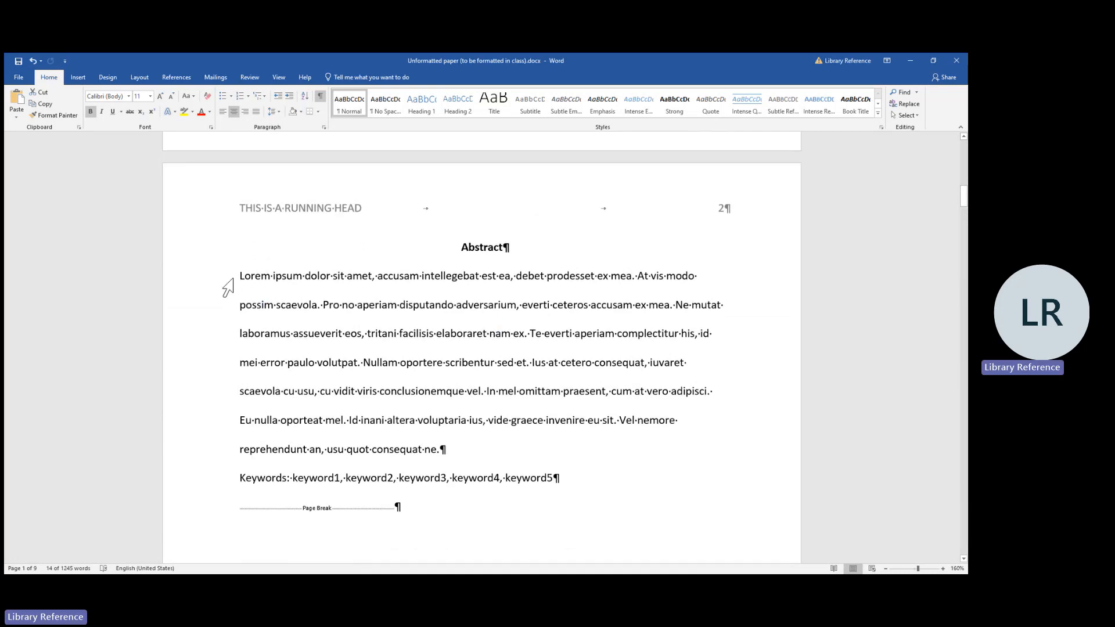
pyautogui.moveTo(228, 305); pyautogui.dragTo(215, 452)
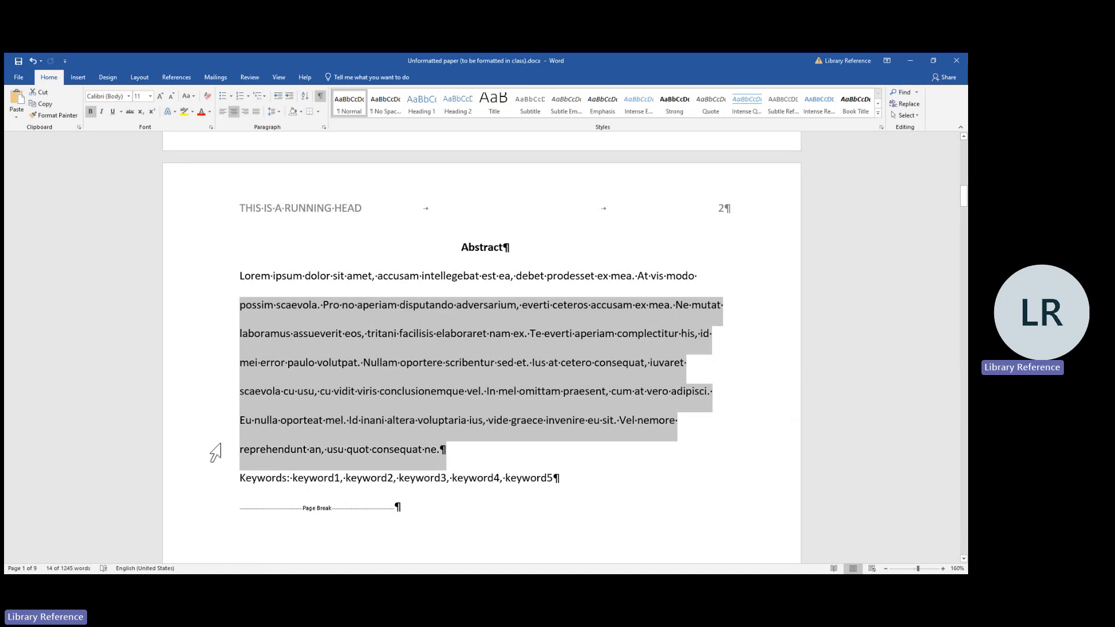
pyautogui.doubleClick(215, 452)
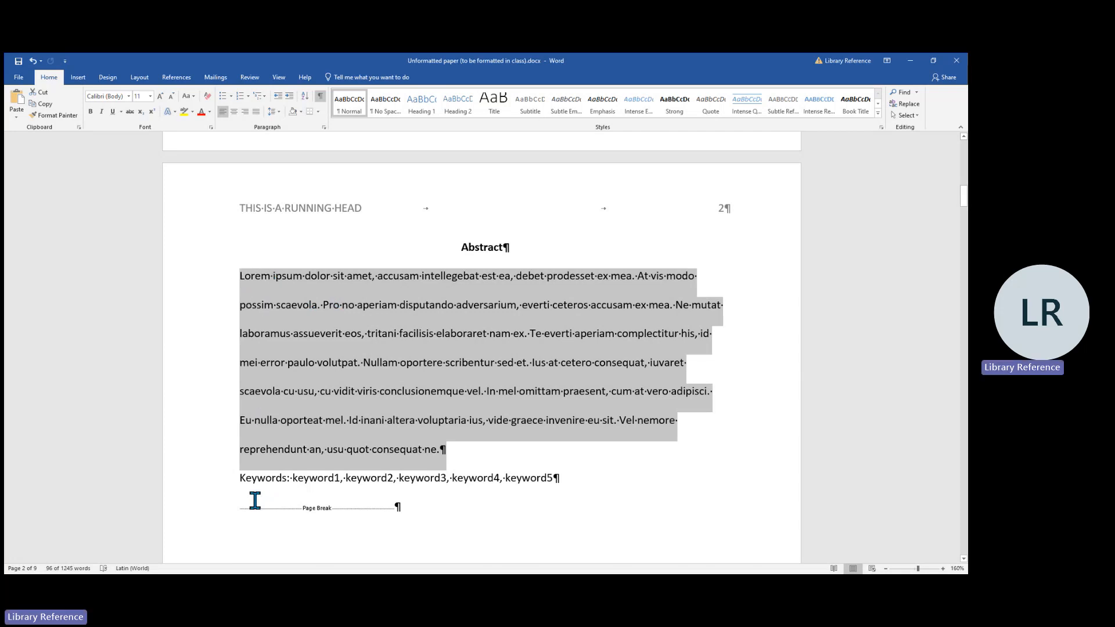
pyautogui.click(236, 477)
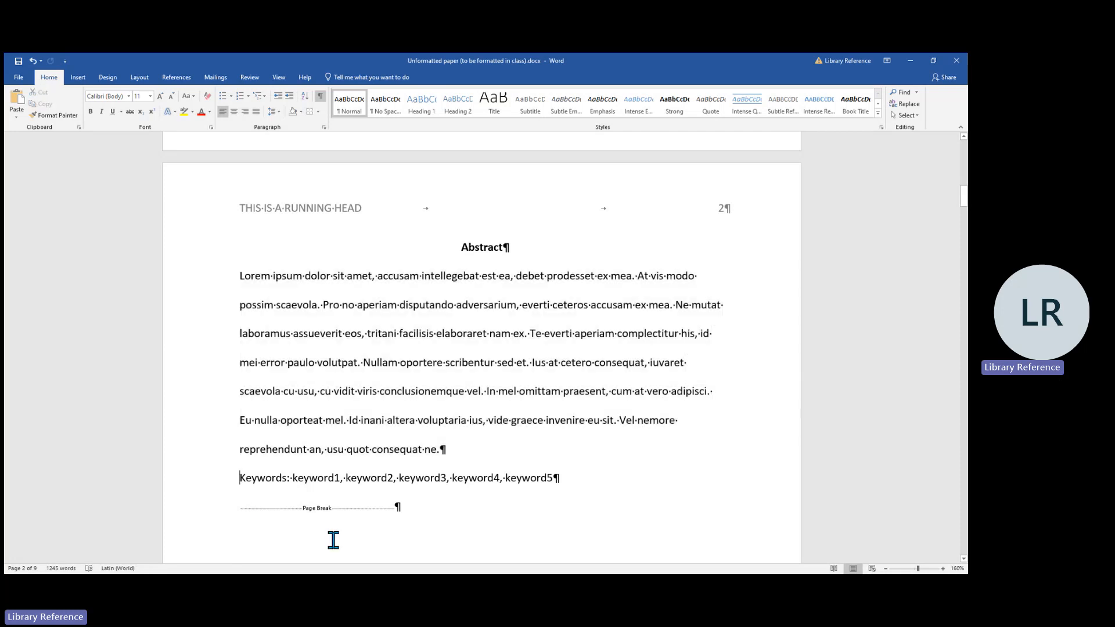
pyautogui.click(193, 484)
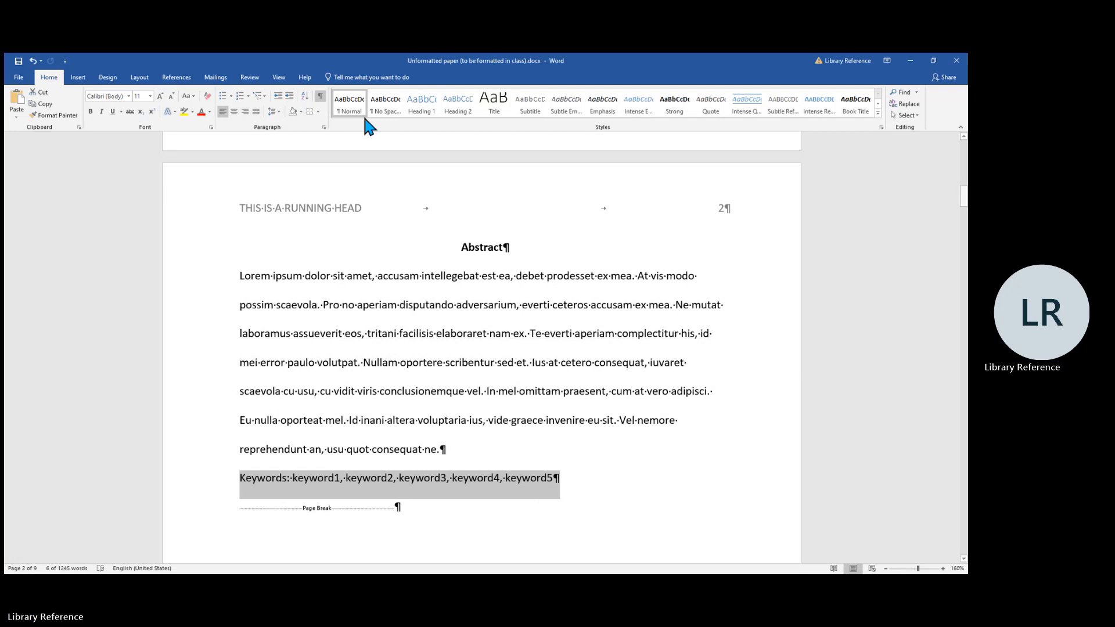
pyautogui.click(323, 126)
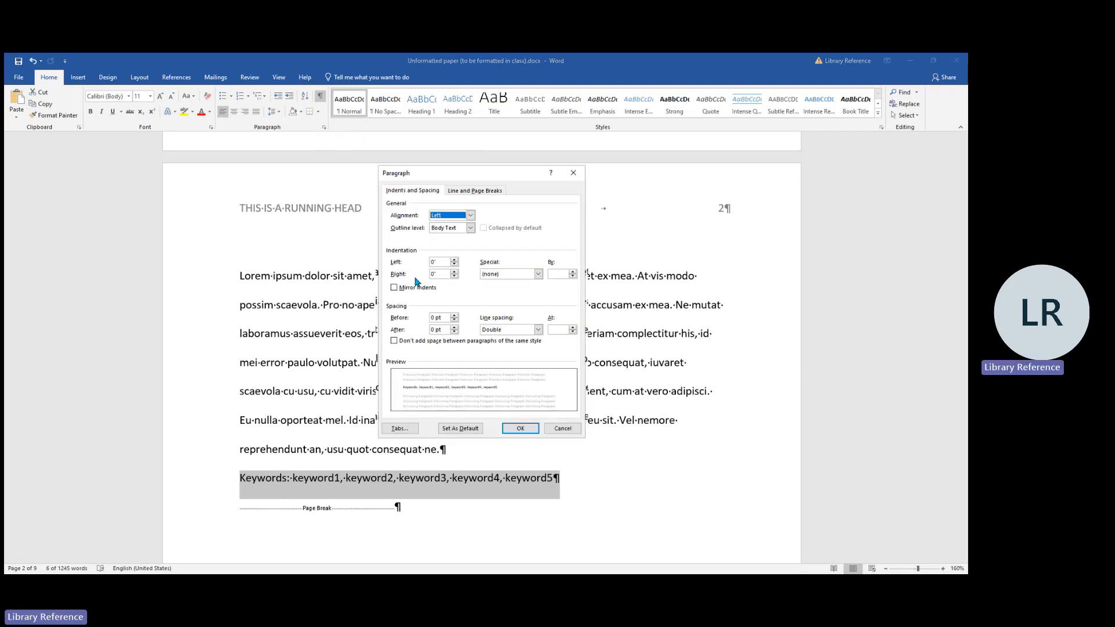
pyautogui.click(493, 276)
pyautogui.click(504, 291)
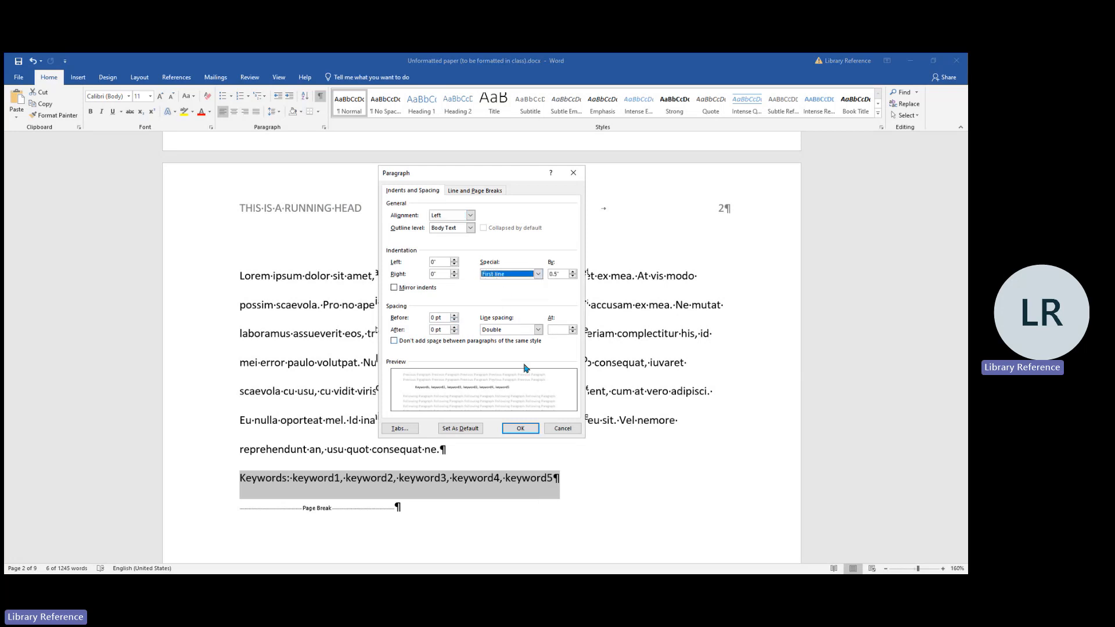
pyautogui.click(521, 429)
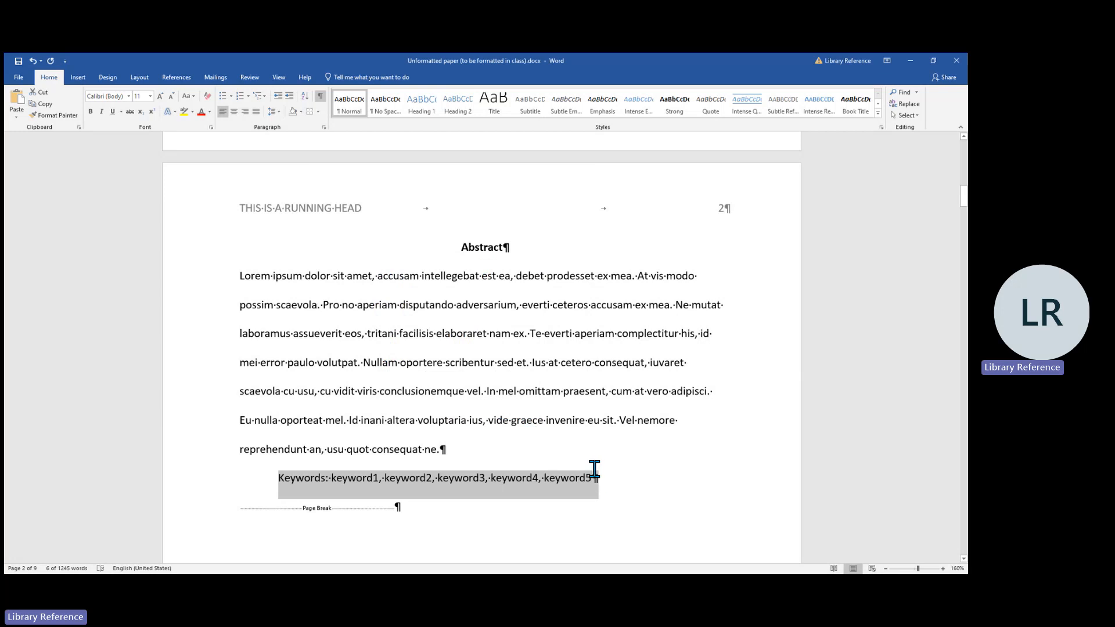
# Italicize only the word "Keywords" at the start of the keywords line, leaving out the colon
pyautogui.click(600, 528)
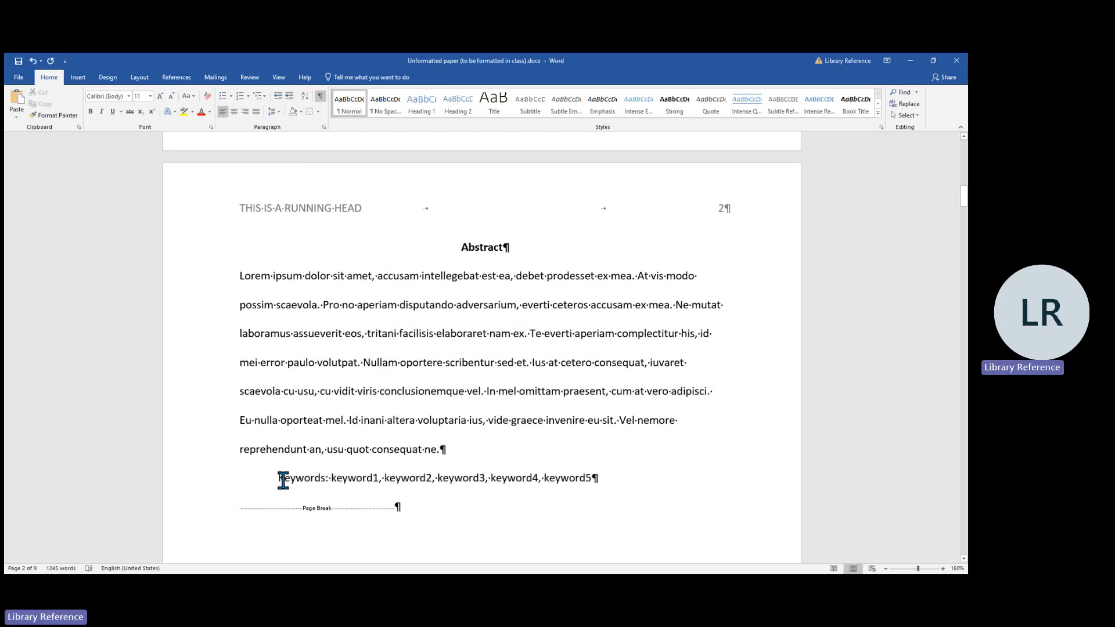
pyautogui.moveTo(280, 480); pyautogui.dragTo(326, 488)
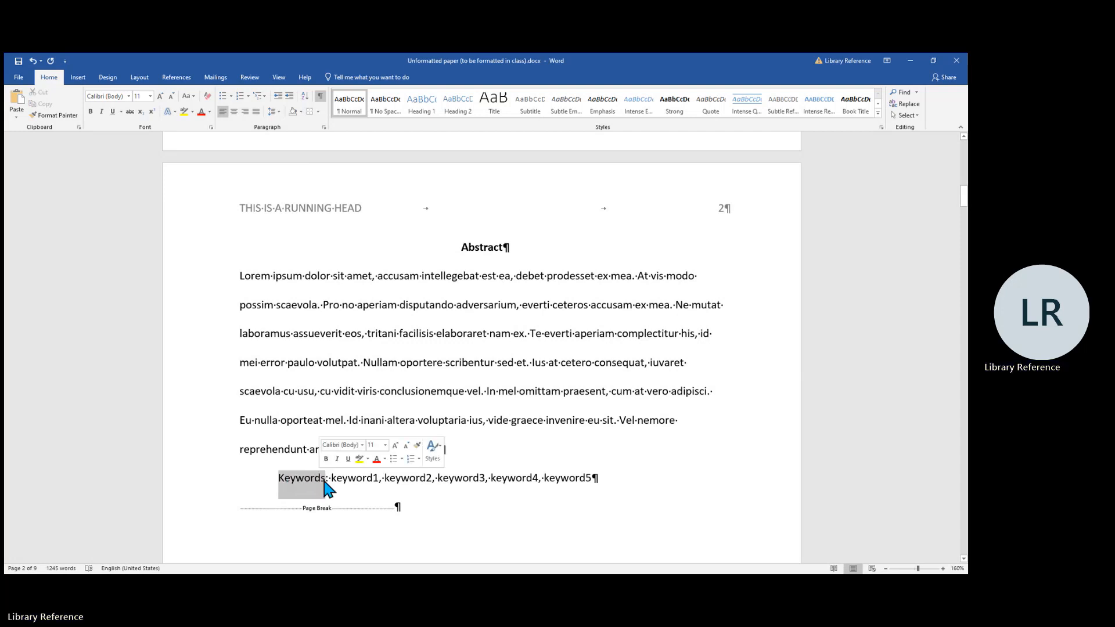
pyautogui.click(101, 112)
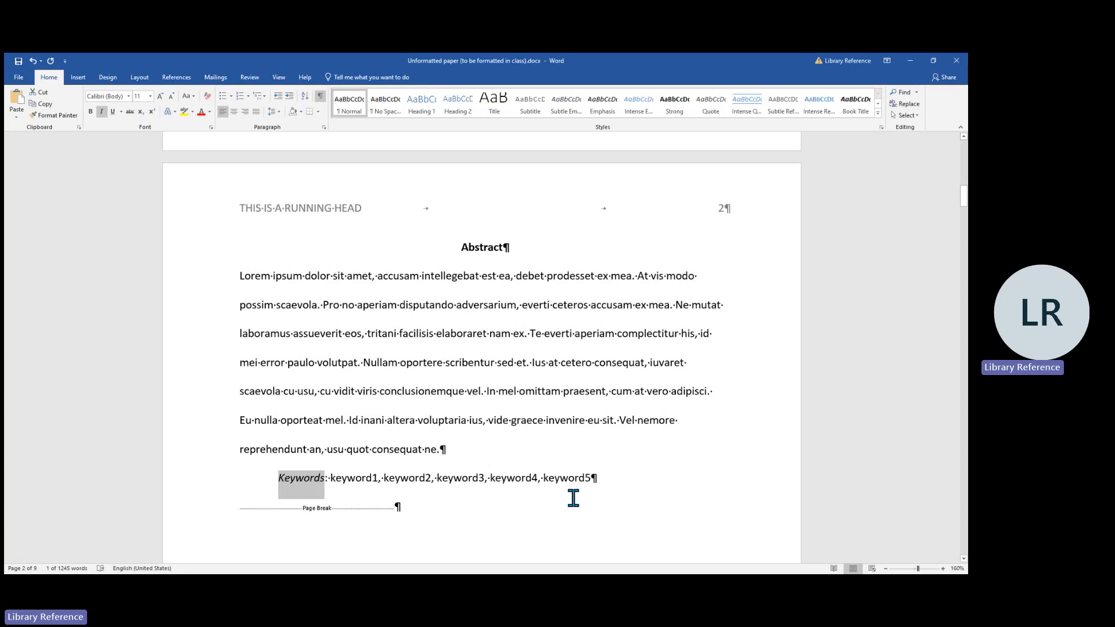
pyautogui.scroll(-1, 664, 442)
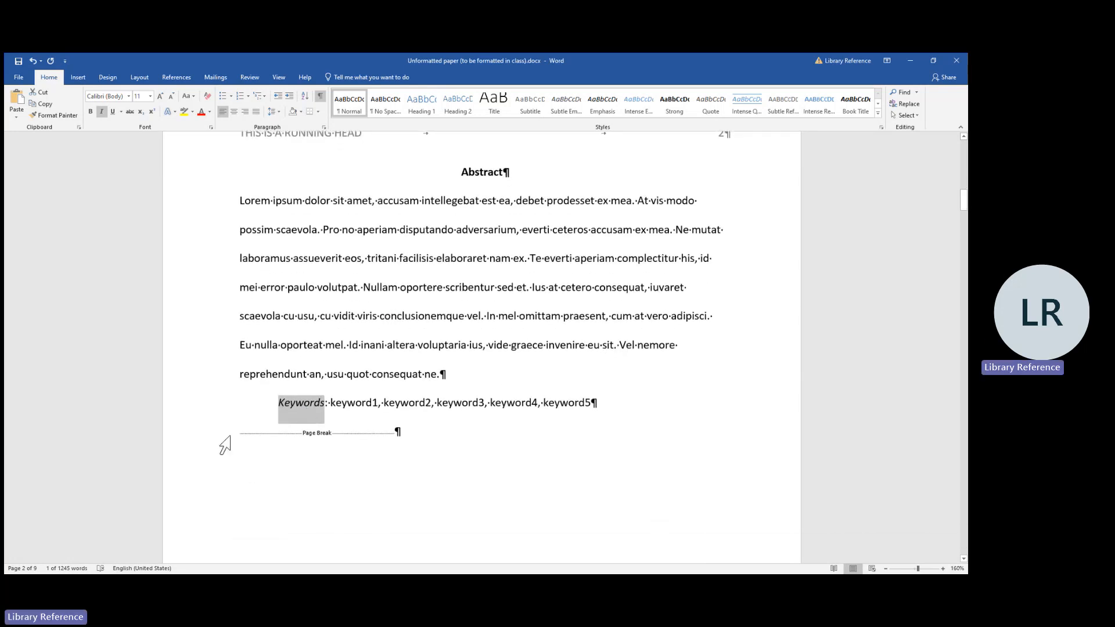
pyautogui.click(205, 438)
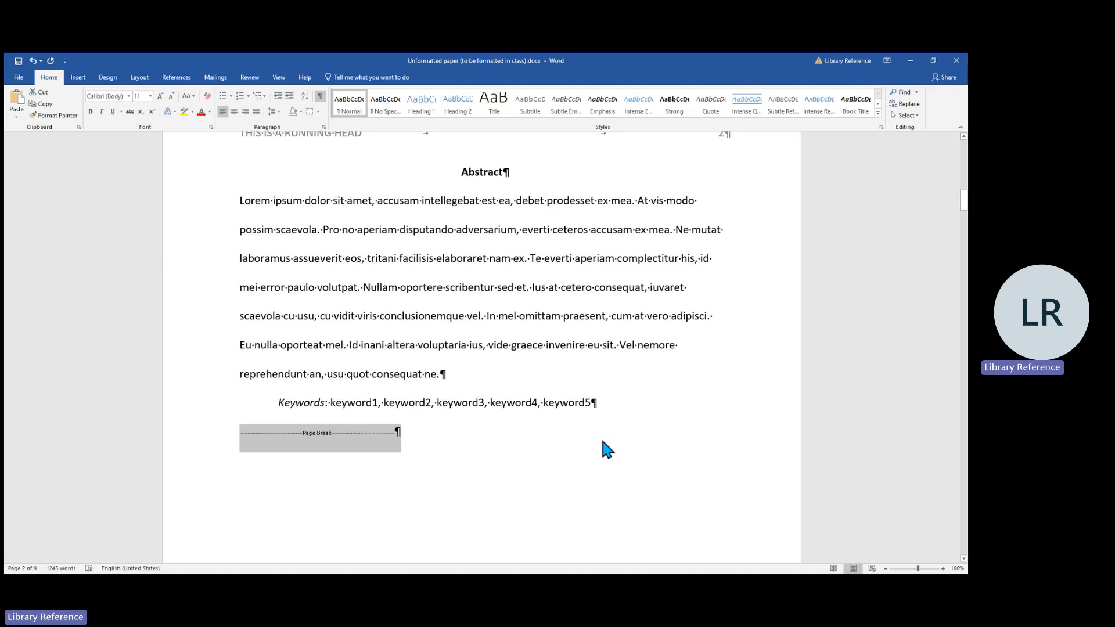
pyautogui.scroll(-4, 603, 443)
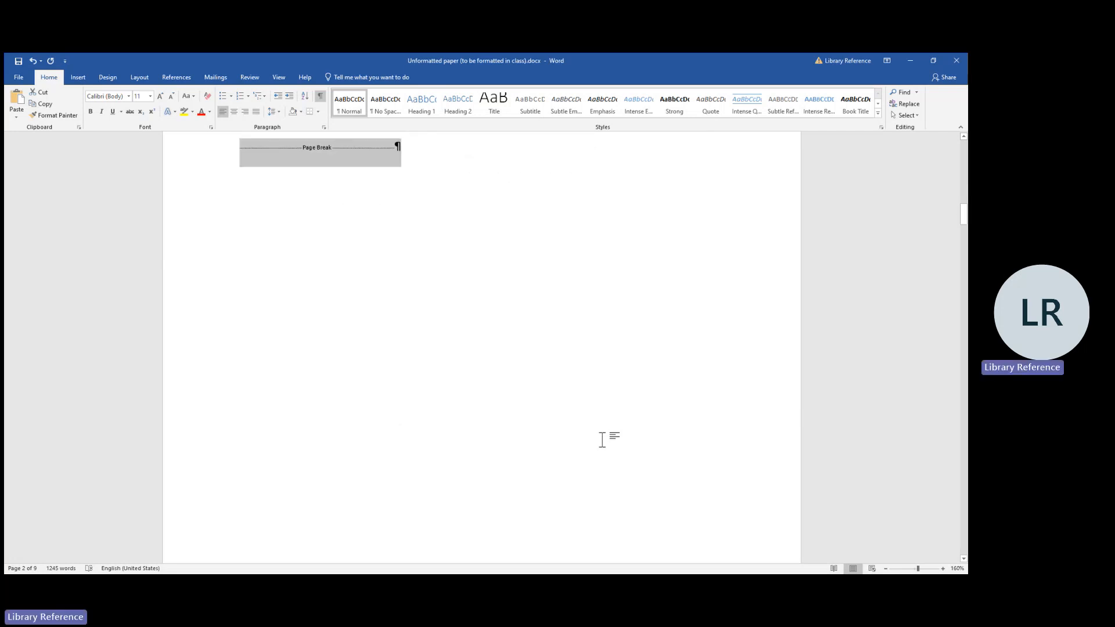
pyautogui.scroll(-6, 602, 440)
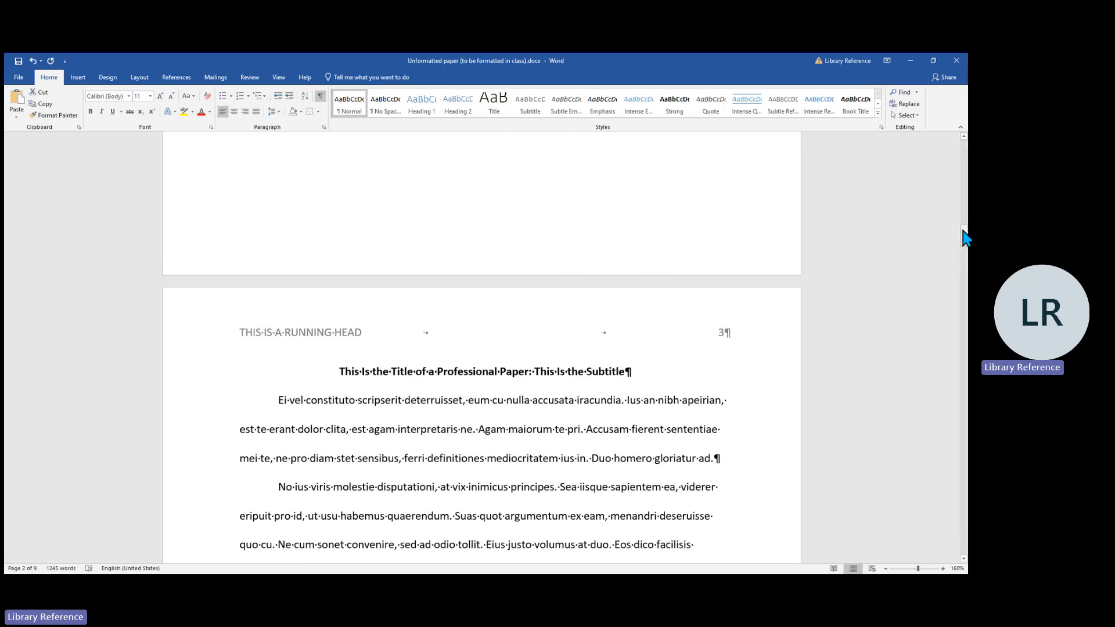
# Delete the running head text from the page header on the title page, keeping the page number, and close the header
pyautogui.moveTo(965, 238); pyautogui.dragTo(968, 202)
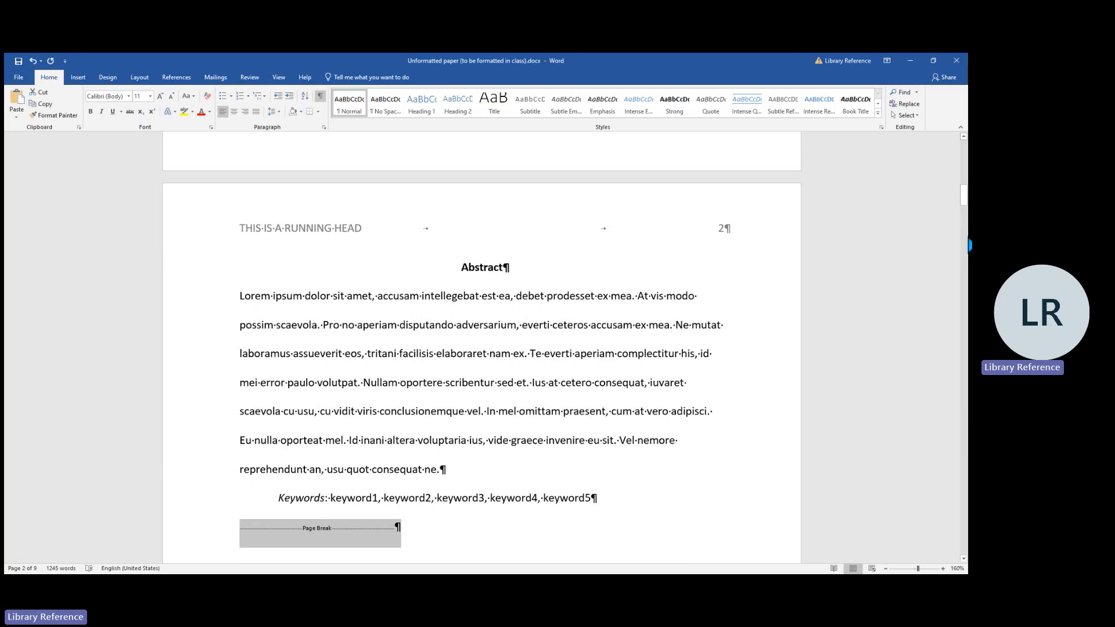
pyautogui.moveTo(964, 200); pyautogui.dragTo(965, 149)
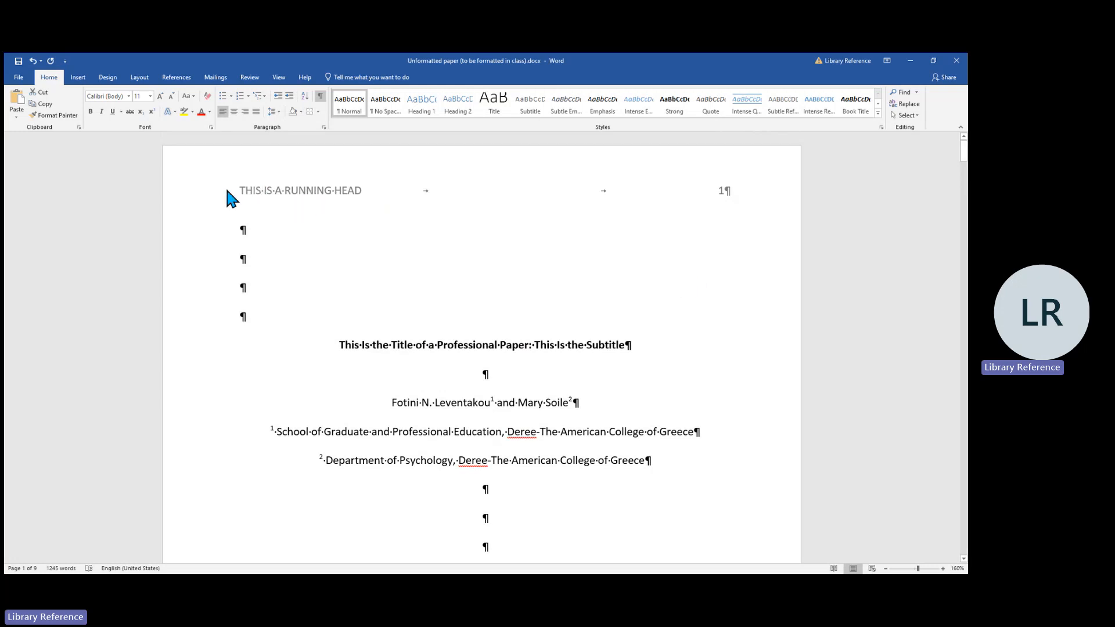
pyautogui.doubleClick(329, 188)
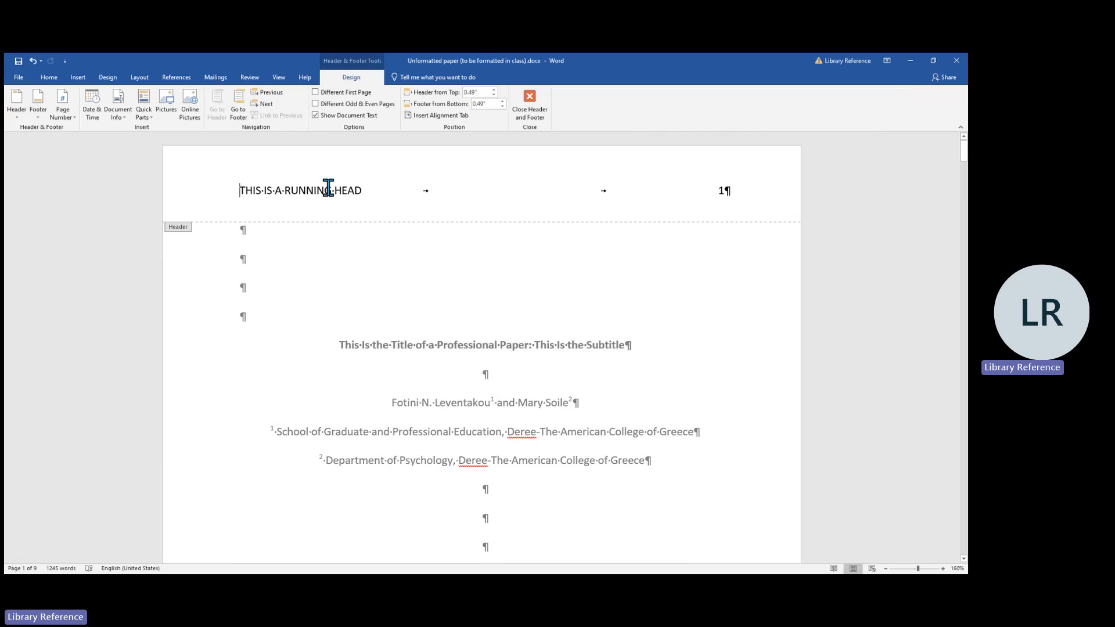
pyautogui.moveTo(240, 190); pyautogui.dragTo(357, 192)
pyautogui.press('BackSpace')
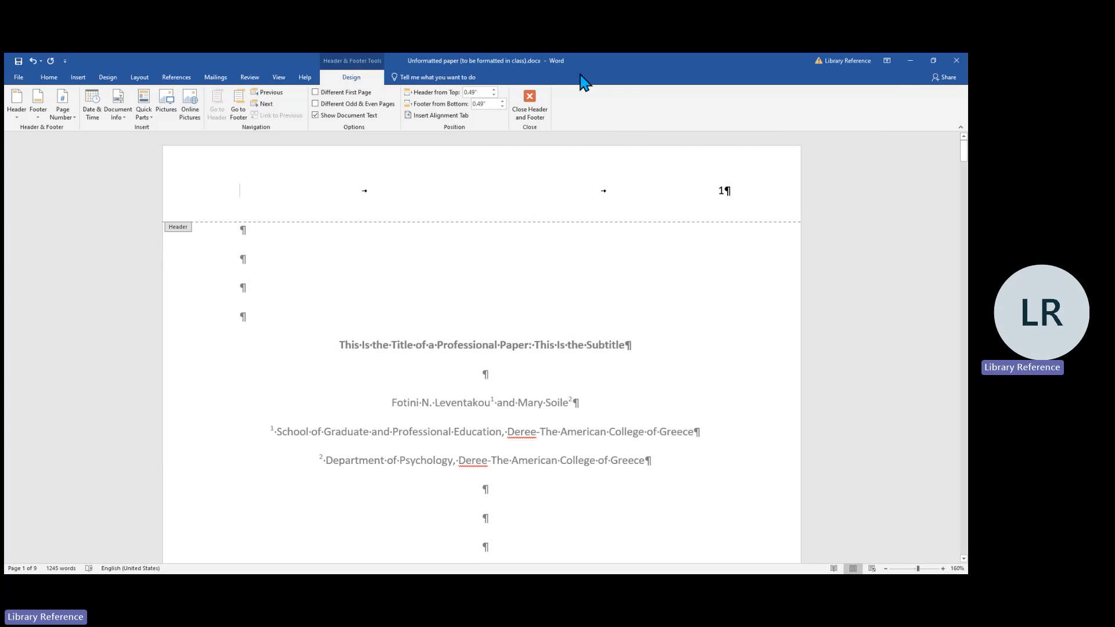
pyautogui.click(529, 98)
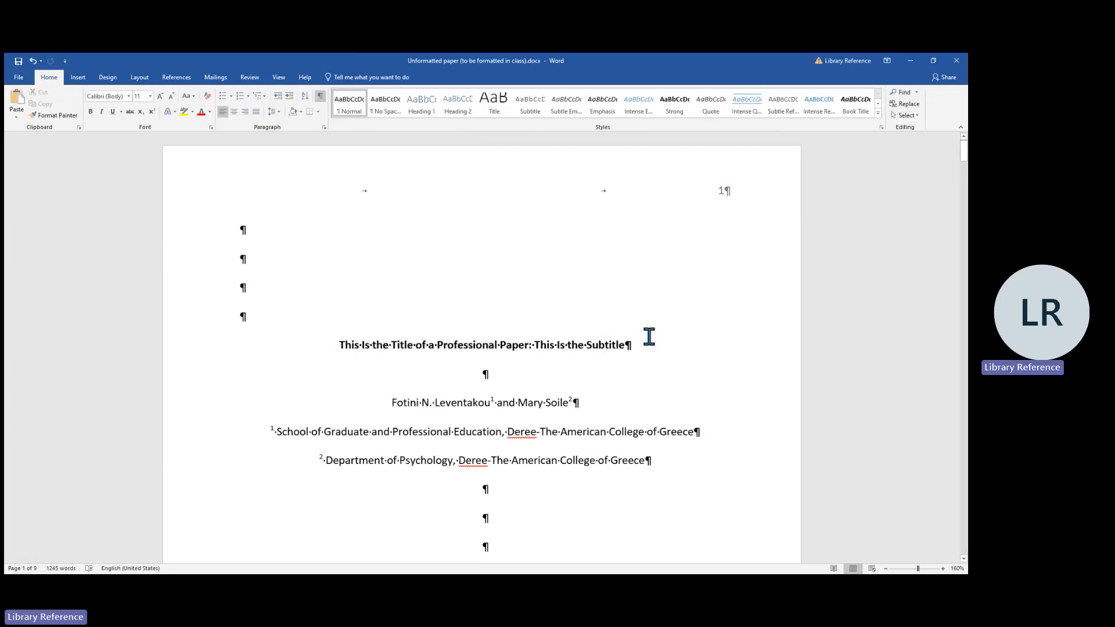
# Replace the word "Professional" with "Student" in the paper title on the title page
pyautogui.scroll(-2, 663, 327)
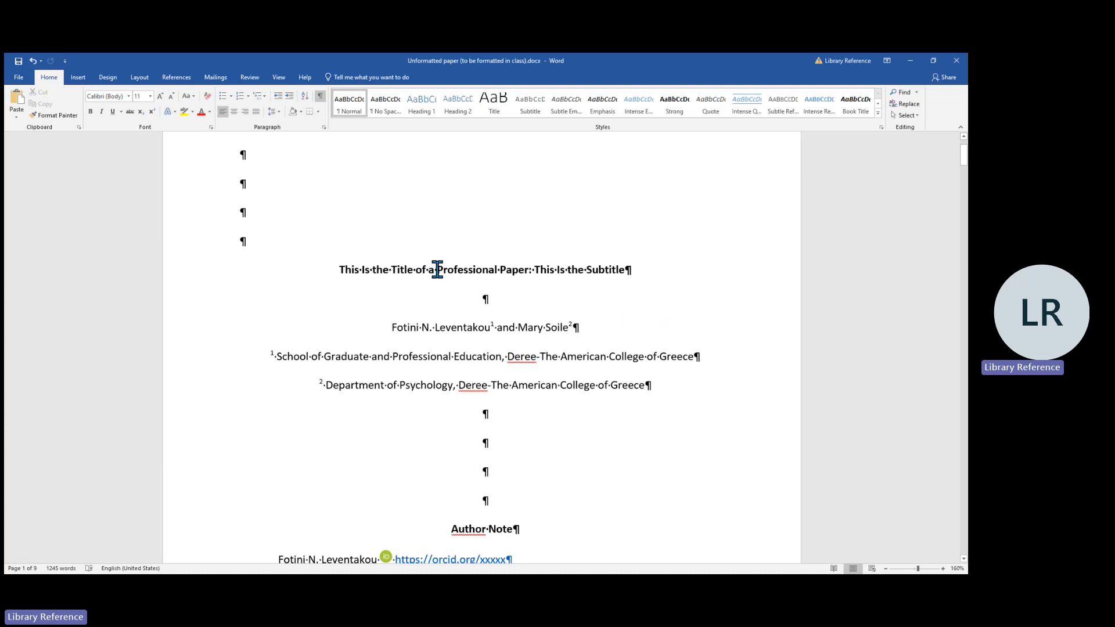
pyautogui.moveTo(437, 269); pyautogui.dragTo(497, 268)
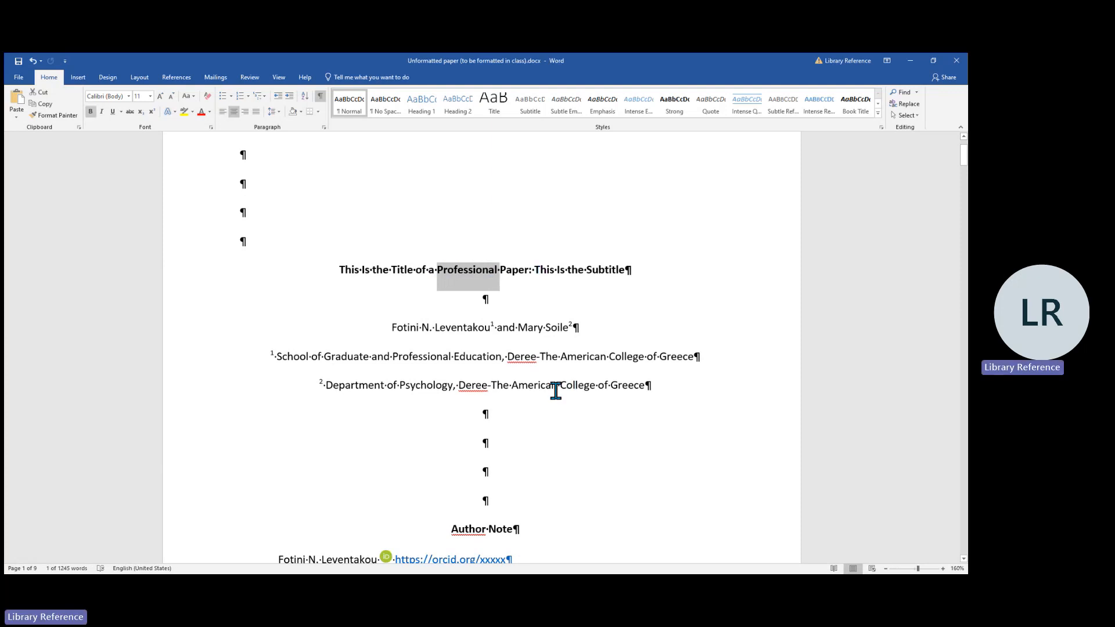
pyautogui.write('Student')
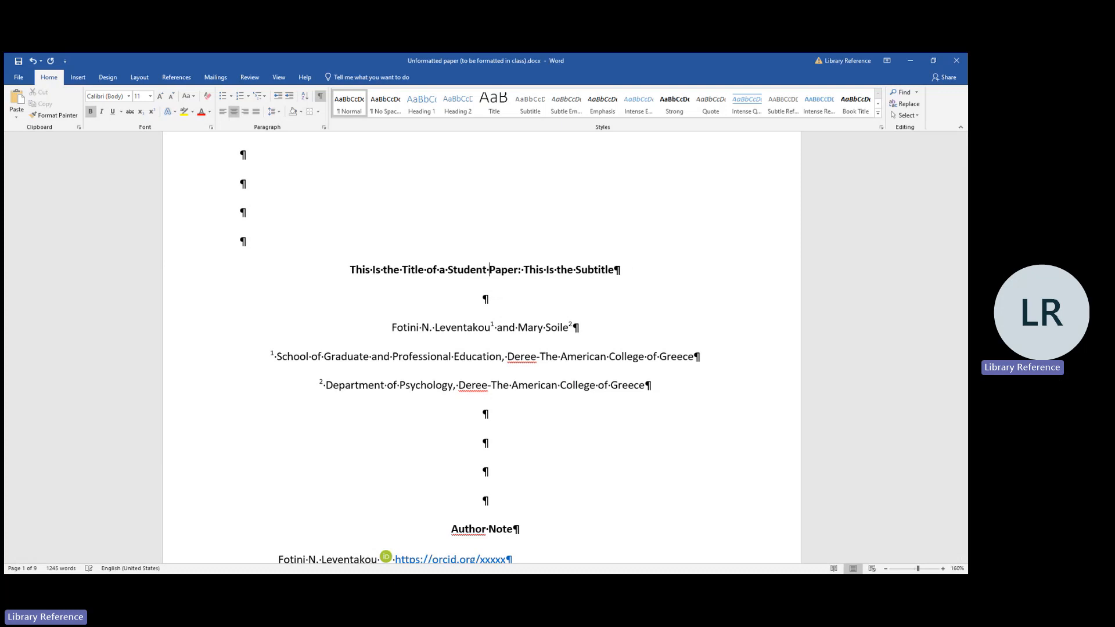
# Add the course line "PS 1000: Psychology as a Natural Science" on the empty line directly below the second affiliation
pyautogui.scroll(-1, 620, 411)
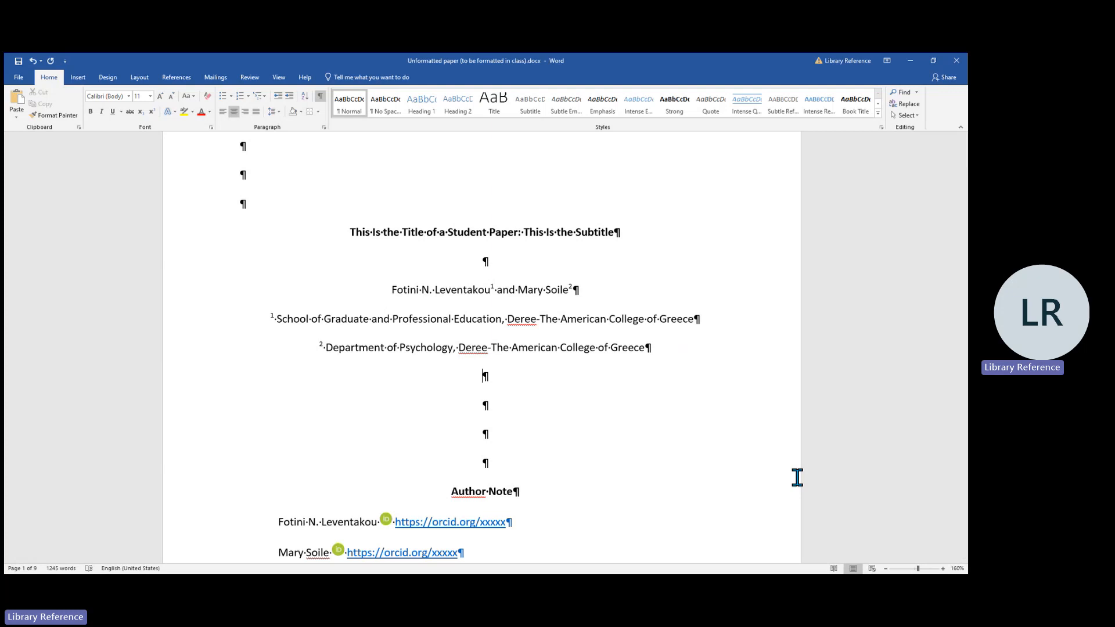
pyautogui.write('PS 1000: Psycholo')
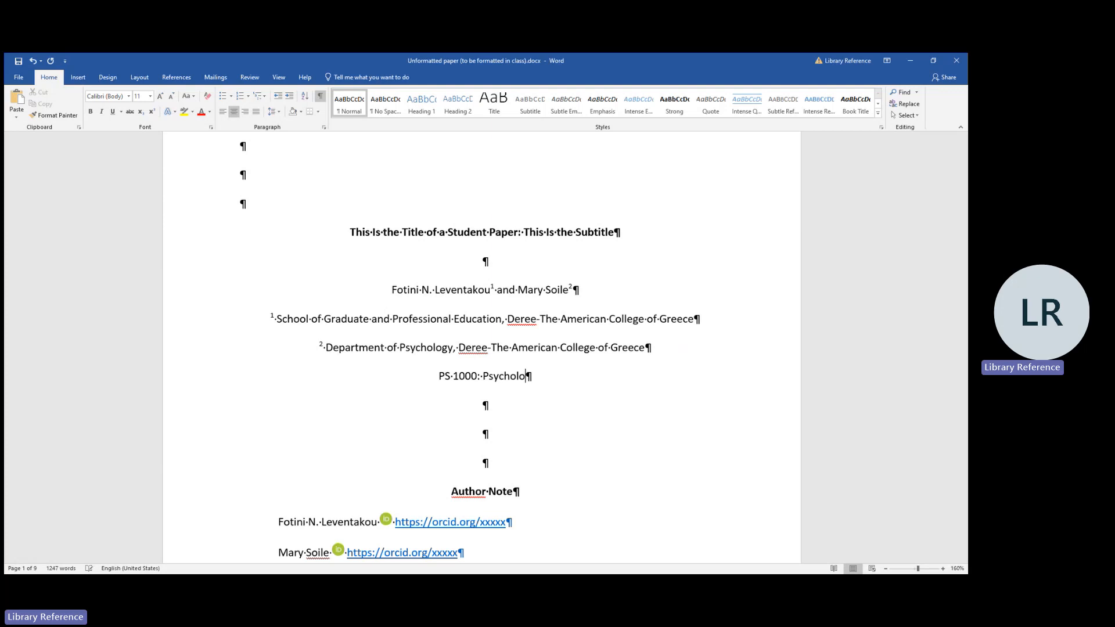
pyautogui.write('gy as a')
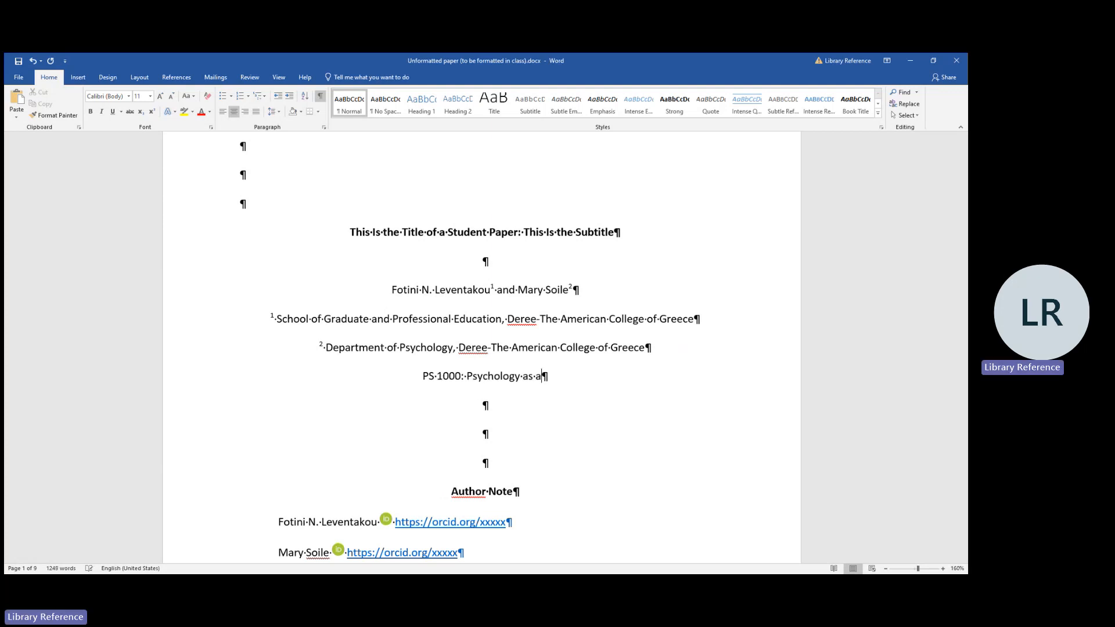
pyautogui.write(' Natural ')
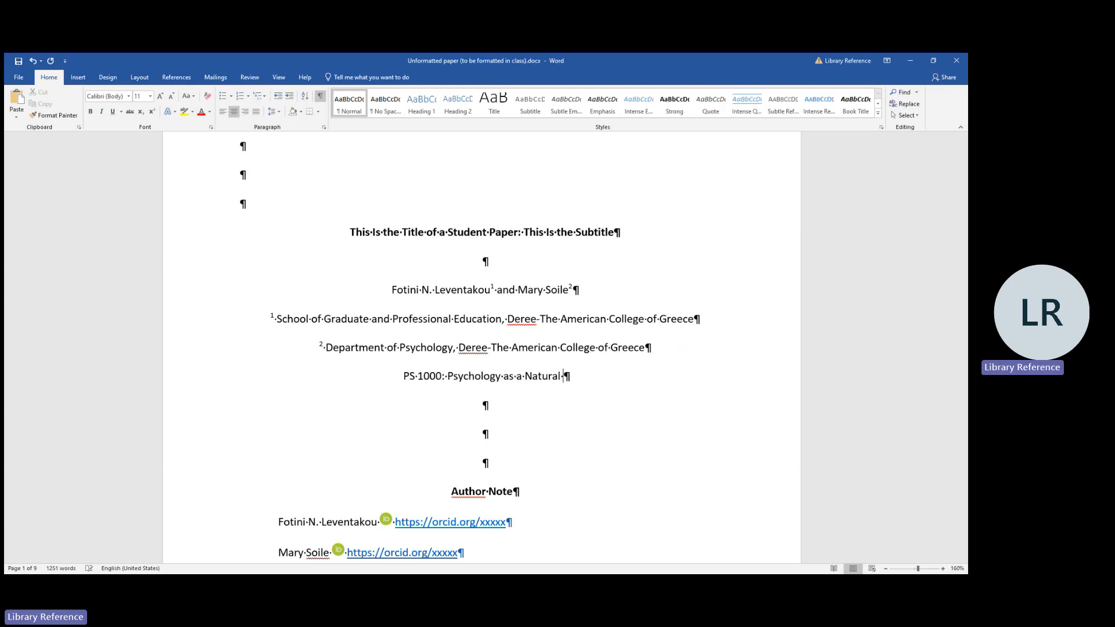
pyautogui.write('Science')
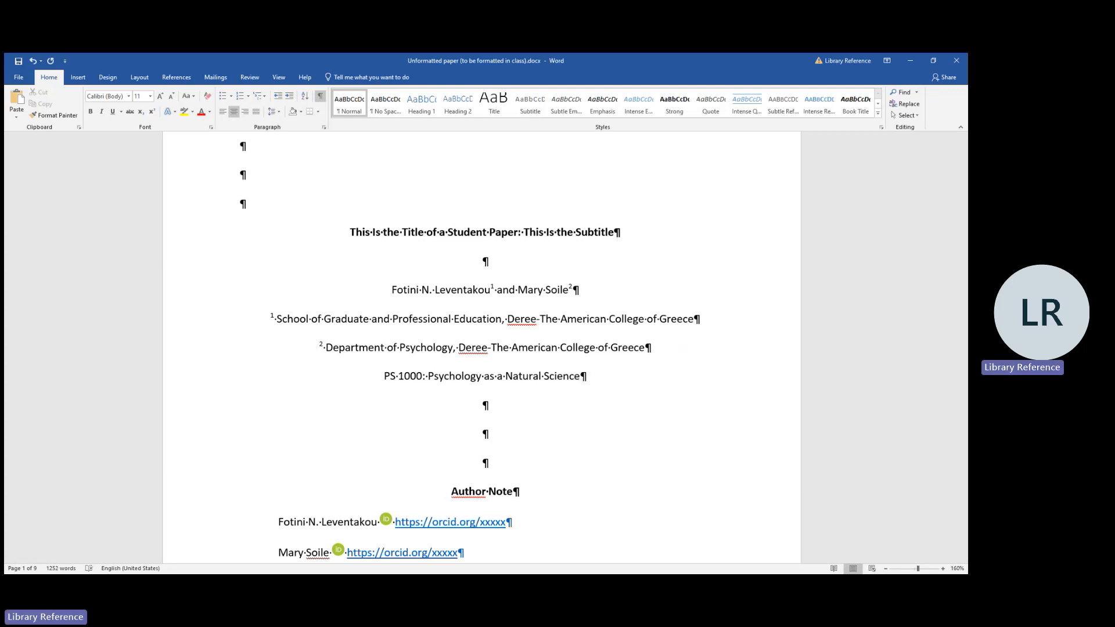
# Enter the instructor's title "Dr." and full name on the empty line below the course line
pyautogui.click(496, 406)
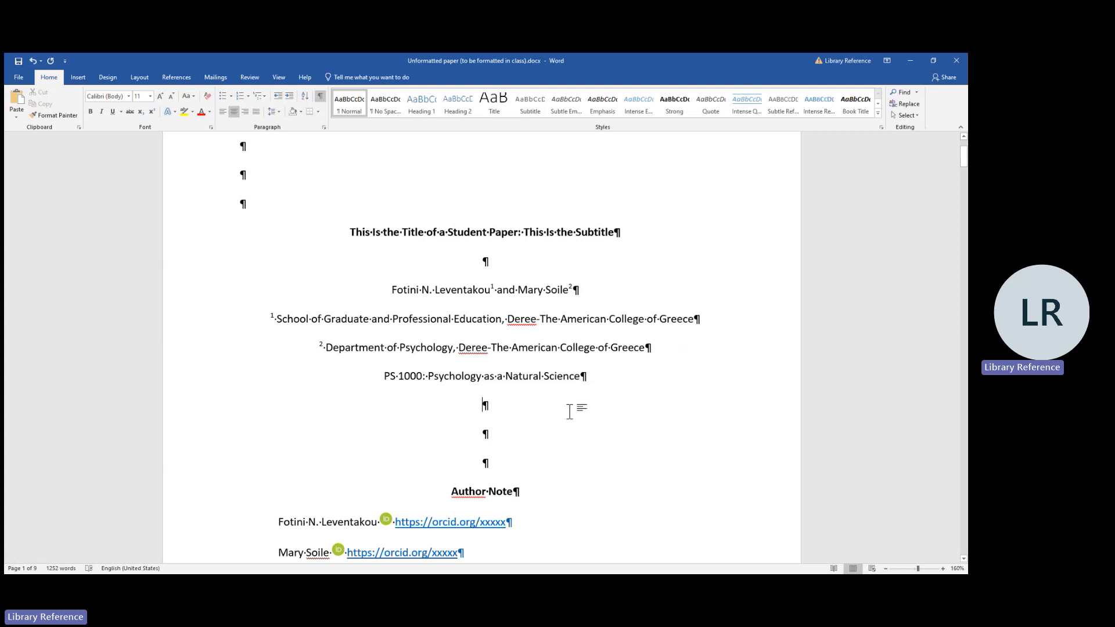
pyautogui.write('Dr.')
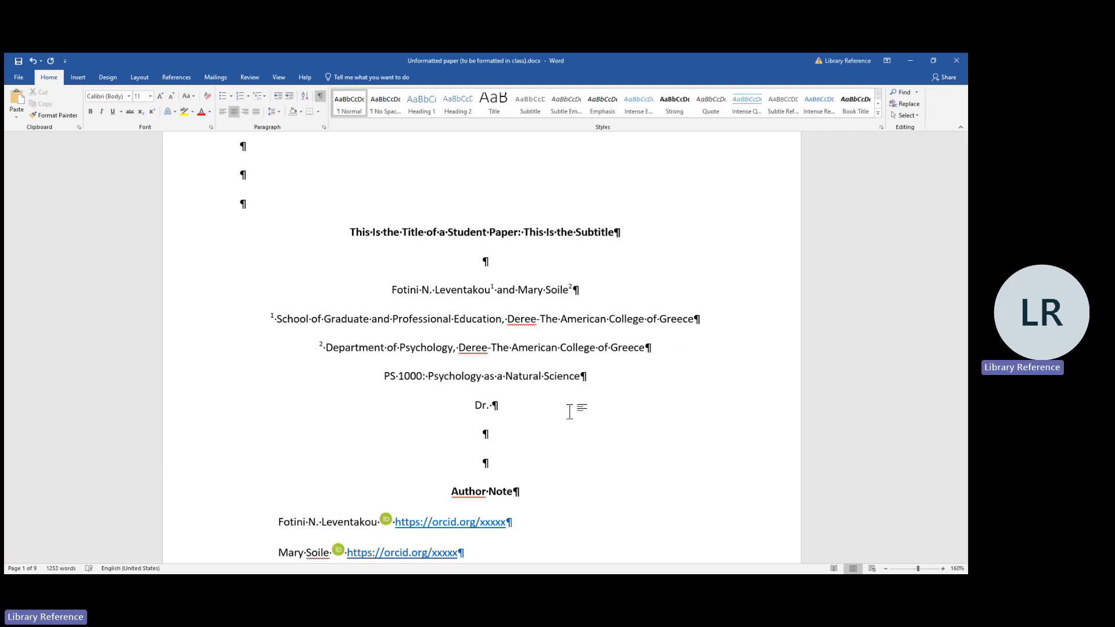
pyautogui.write(' John Smith')
# Enter the due date "October 30, 2023" on the empty line below the instructor's name
pyautogui.click(497, 433)
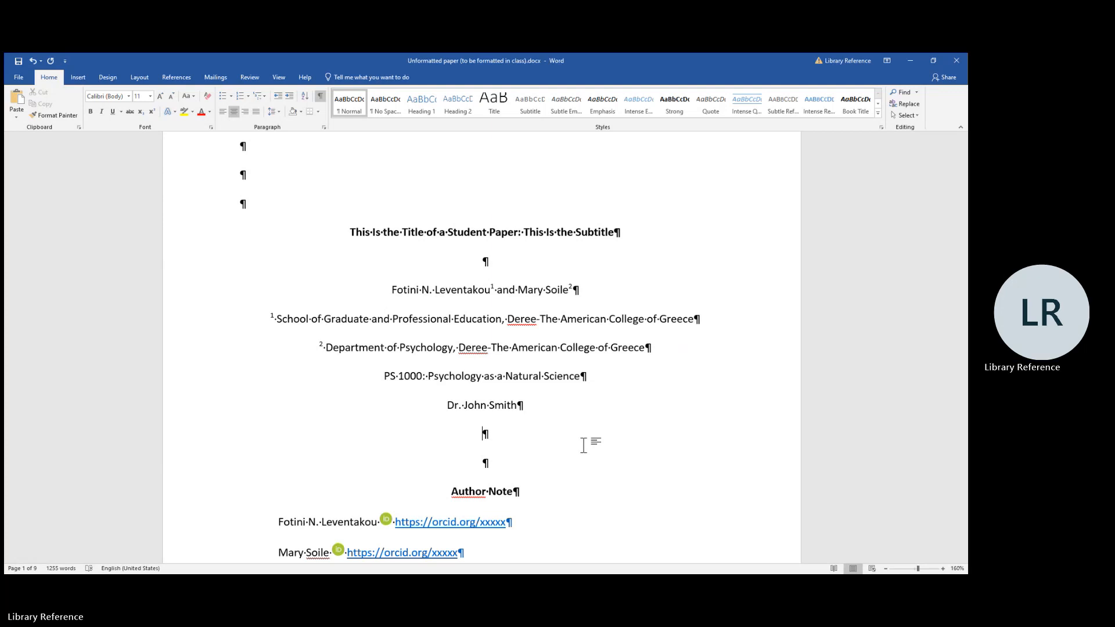
pyautogui.write('Octobe')
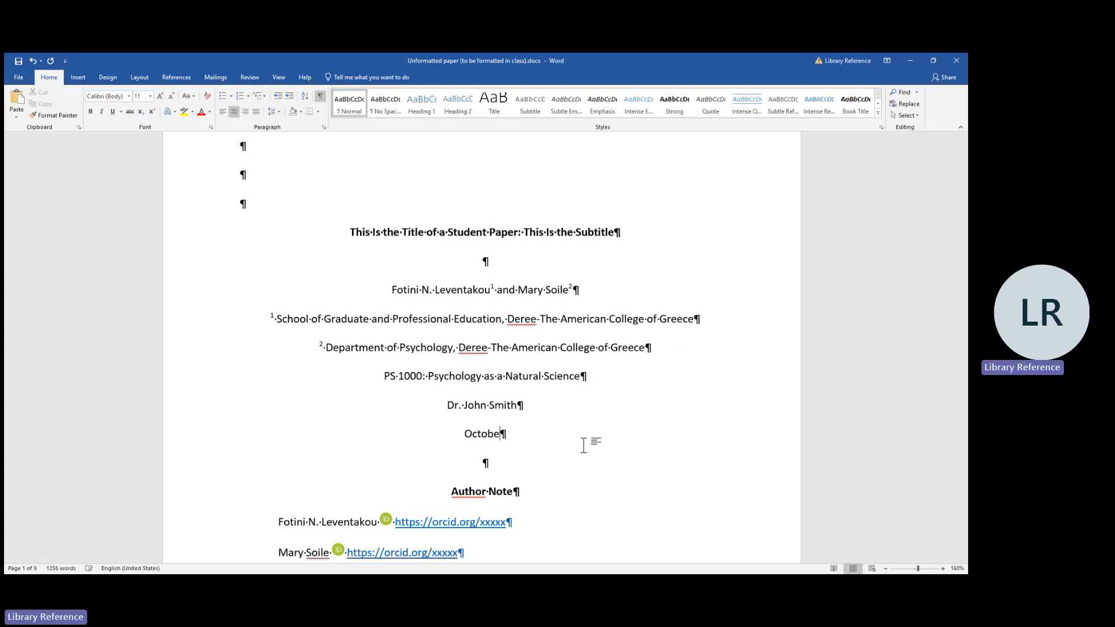
pyautogui.write('r 30')
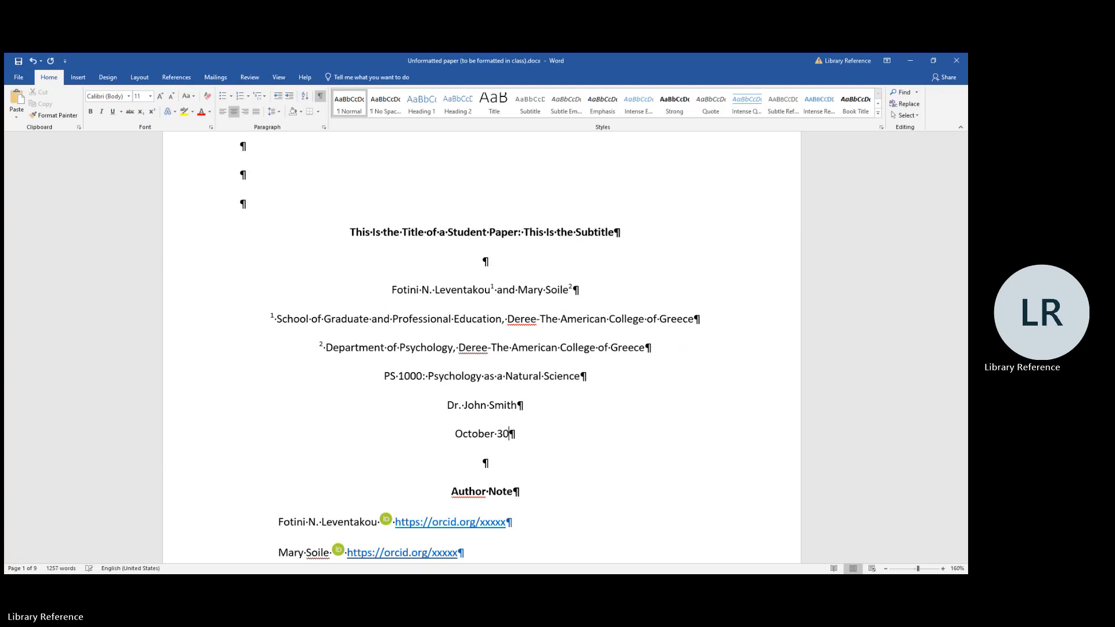
pyautogui.write(', 2023')
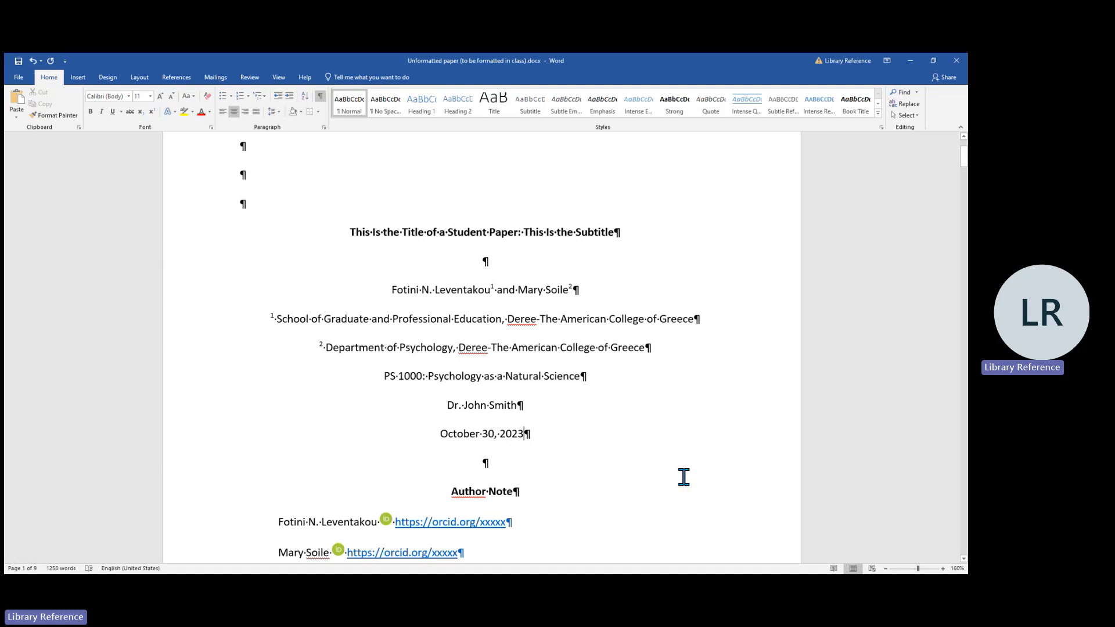
pyautogui.scroll(1, 682, 470)
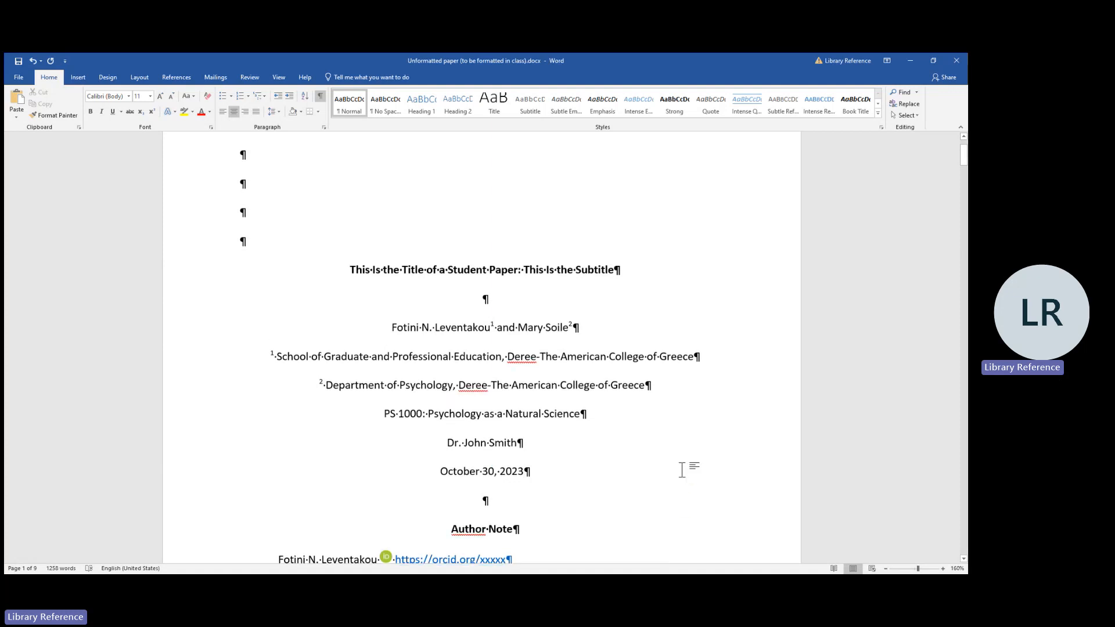
# Delete the whole Author Note section, from its heading through the correspondence paragraph, keeping the page break at the end of the title page
pyautogui.scroll(-4, 683, 470)
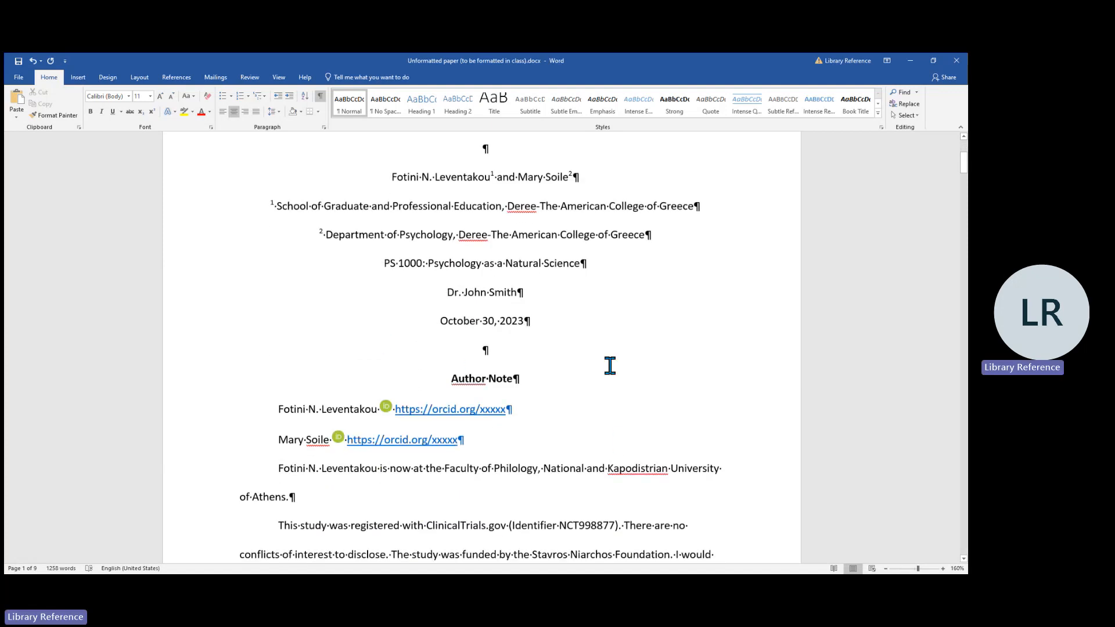
pyautogui.scroll(-3, 610, 366)
pyautogui.click(451, 266)
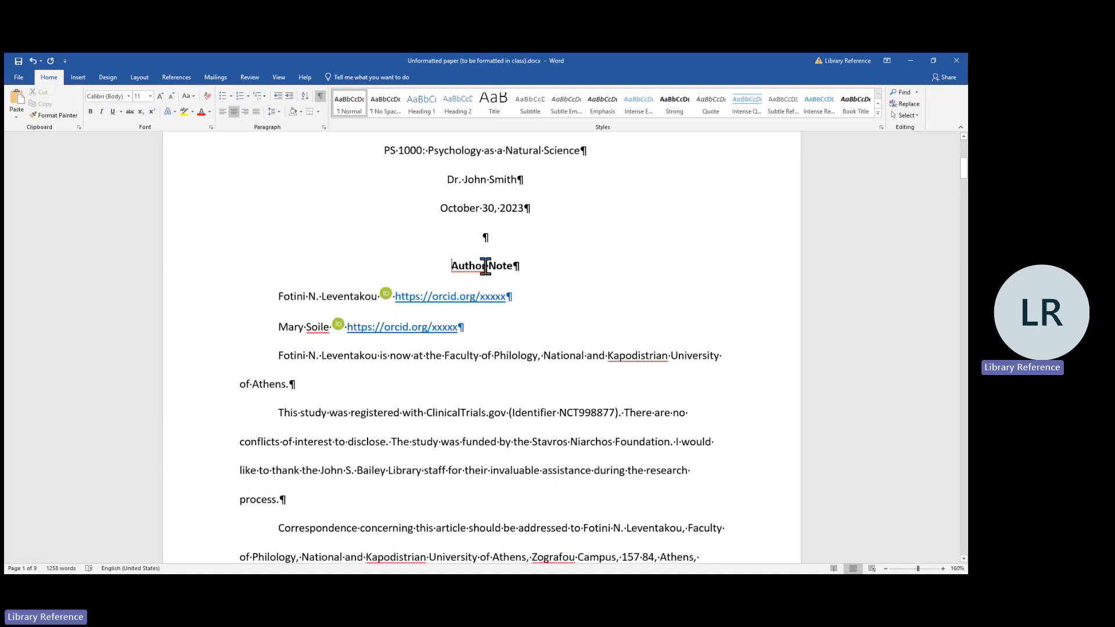
pyautogui.moveTo(485, 266); pyautogui.dragTo(509, 493)
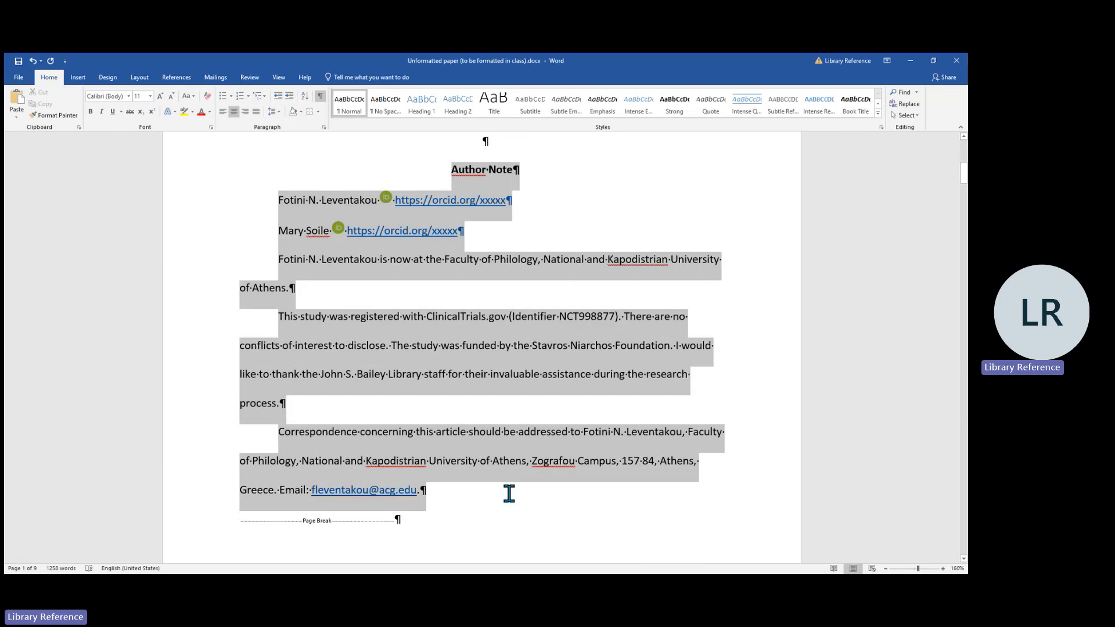
pyautogui.press('Delete')
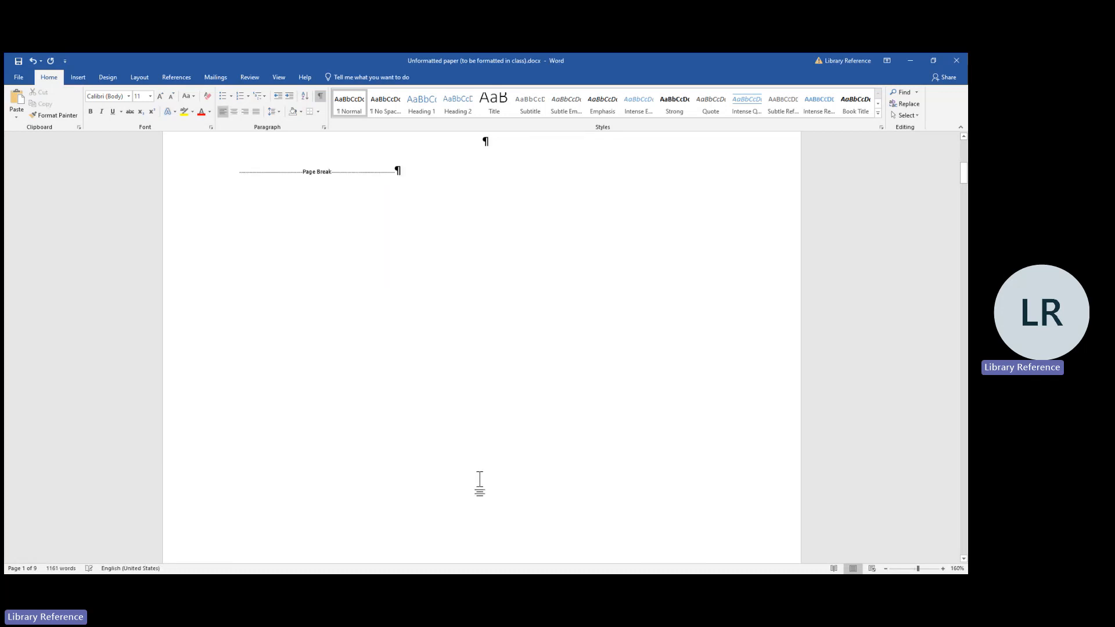
pyautogui.scroll(5, 459, 492)
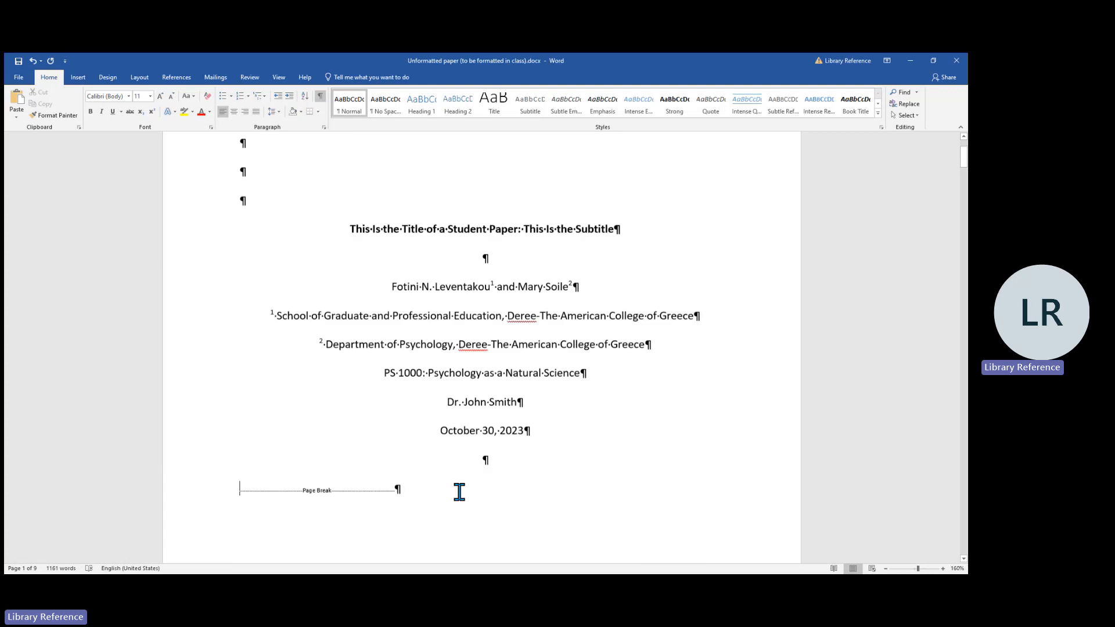
pyautogui.scroll(1, 459, 492)
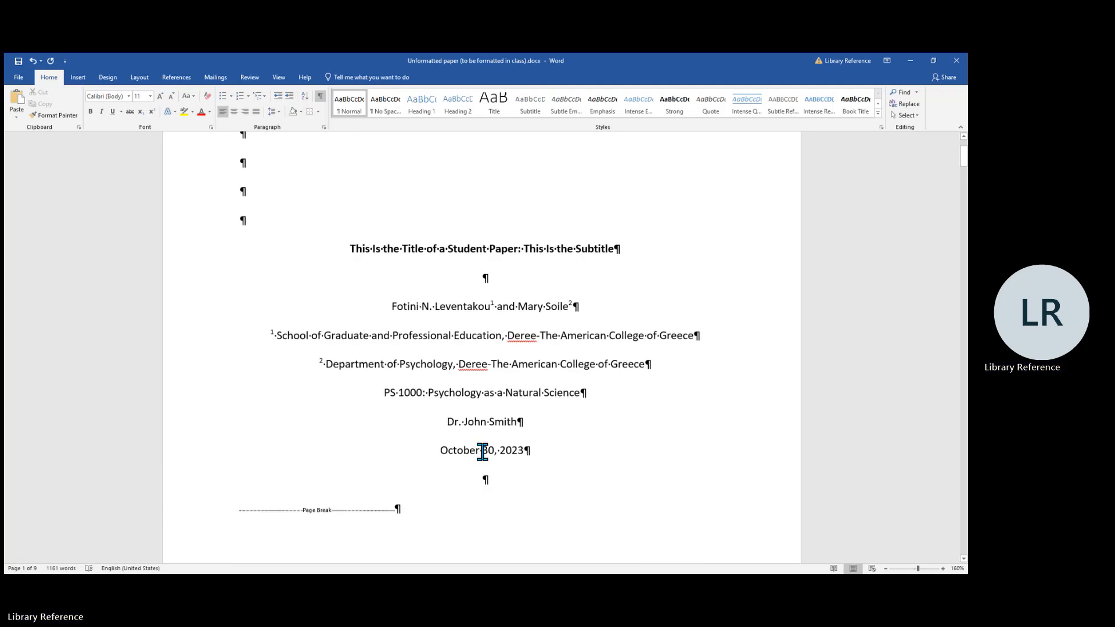
# Delete the entire abstract page content, including the Abstract heading, its paragraph, the keywords line and the page break
pyautogui.scroll(-2, 482, 456)
pyautogui.scroll(-6, 481, 456)
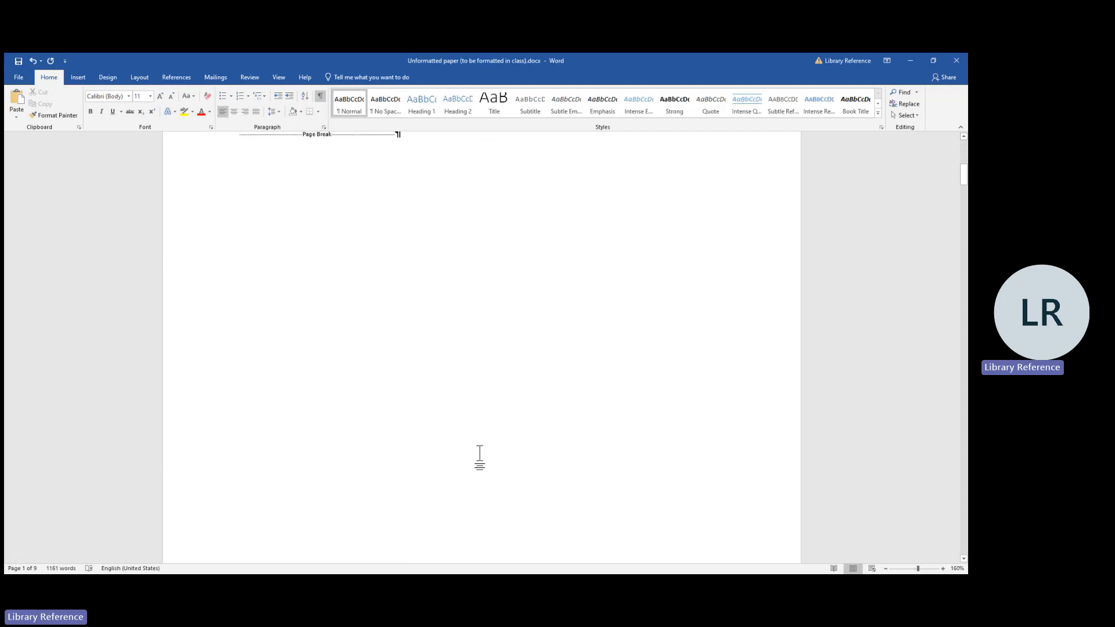
pyautogui.scroll(-3, 481, 455)
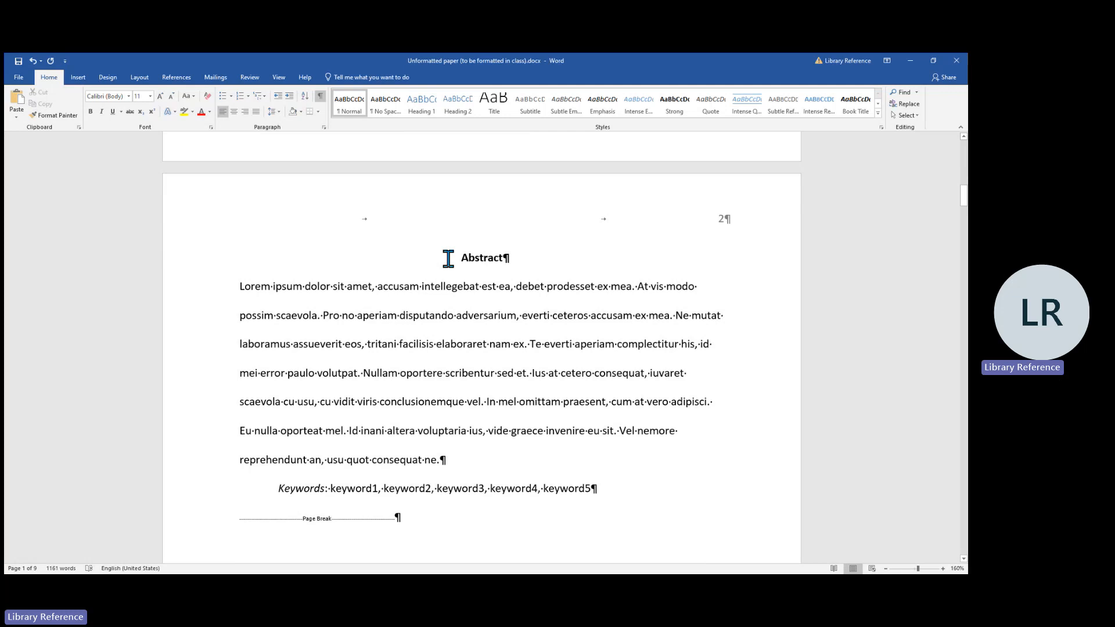
pyautogui.moveTo(448, 258); pyautogui.dragTo(695, 501)
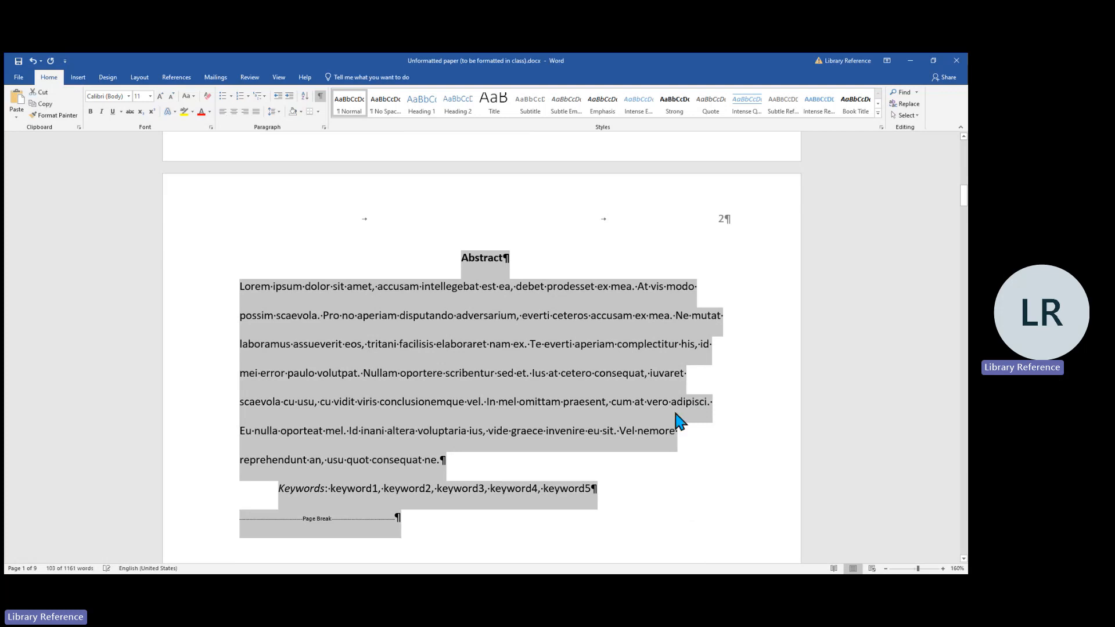
pyautogui.press('Delete')
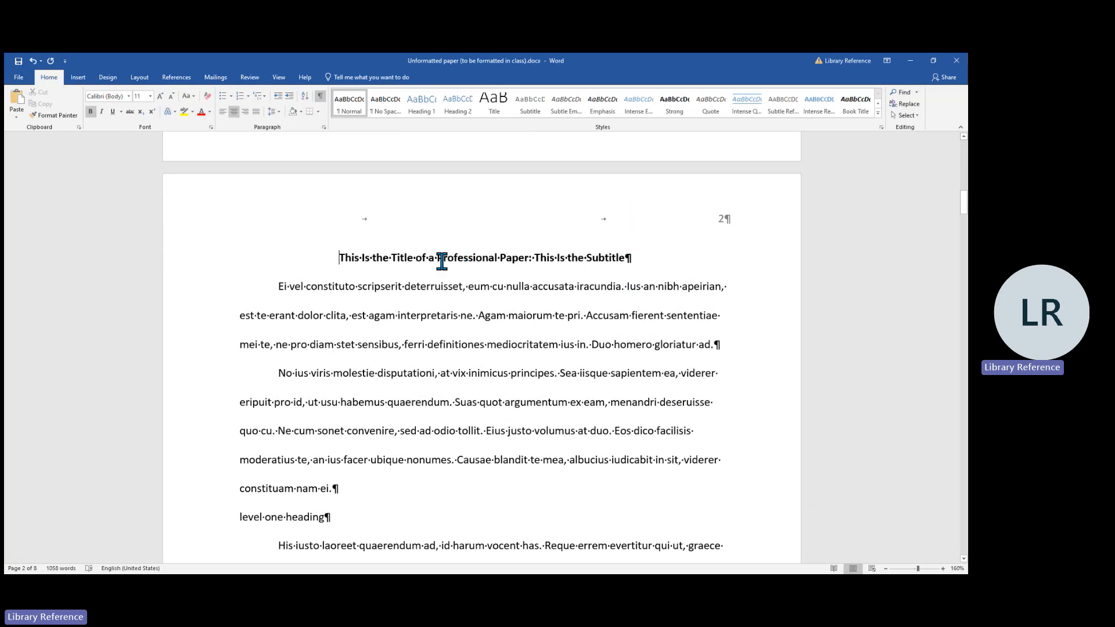
# Replace the word "Professional" with "Student" in the paper title at the start of the body text on page 2
pyautogui.moveTo(439, 260); pyautogui.dragTo(499, 259)
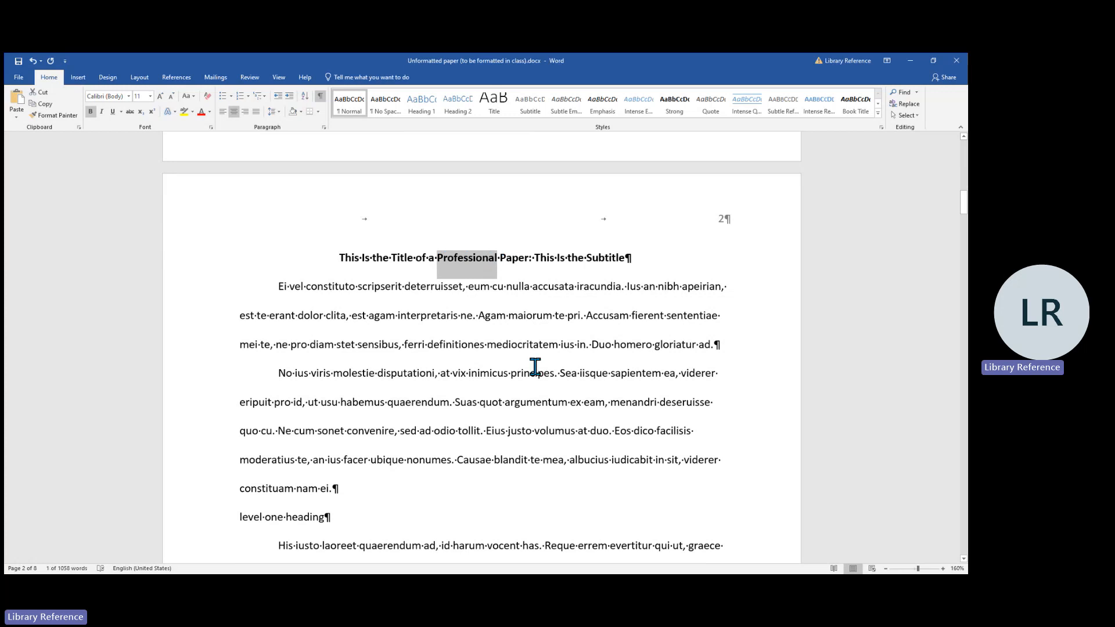
pyautogui.write('Student')
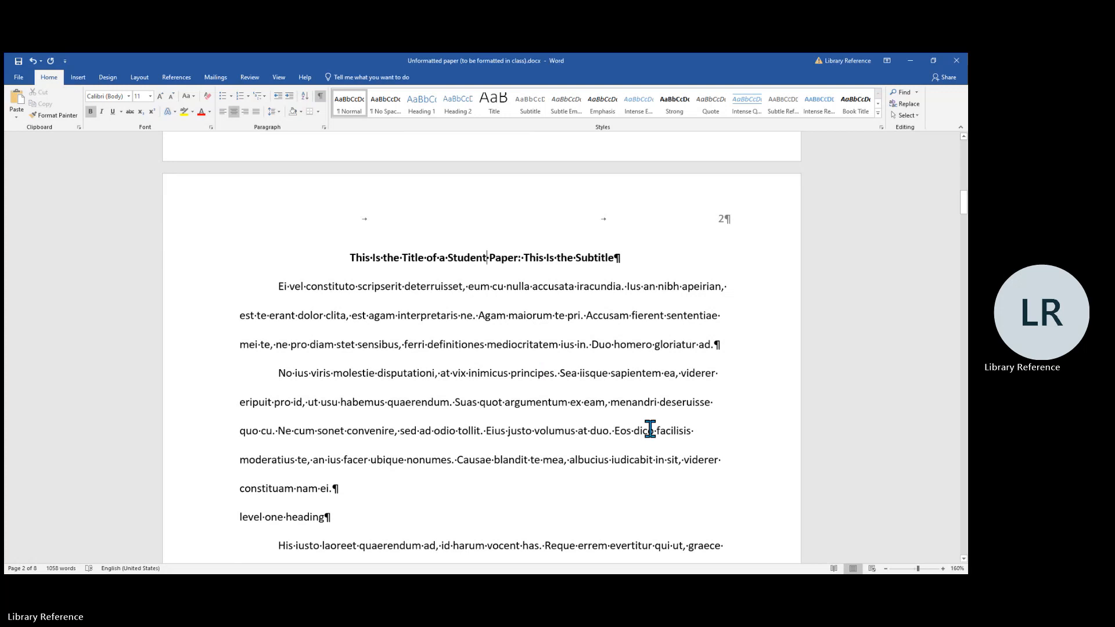
# Format the first "level one heading" line on page 2 as bold and centered, with each word capitalized
pyautogui.scroll(-2, 694, 392)
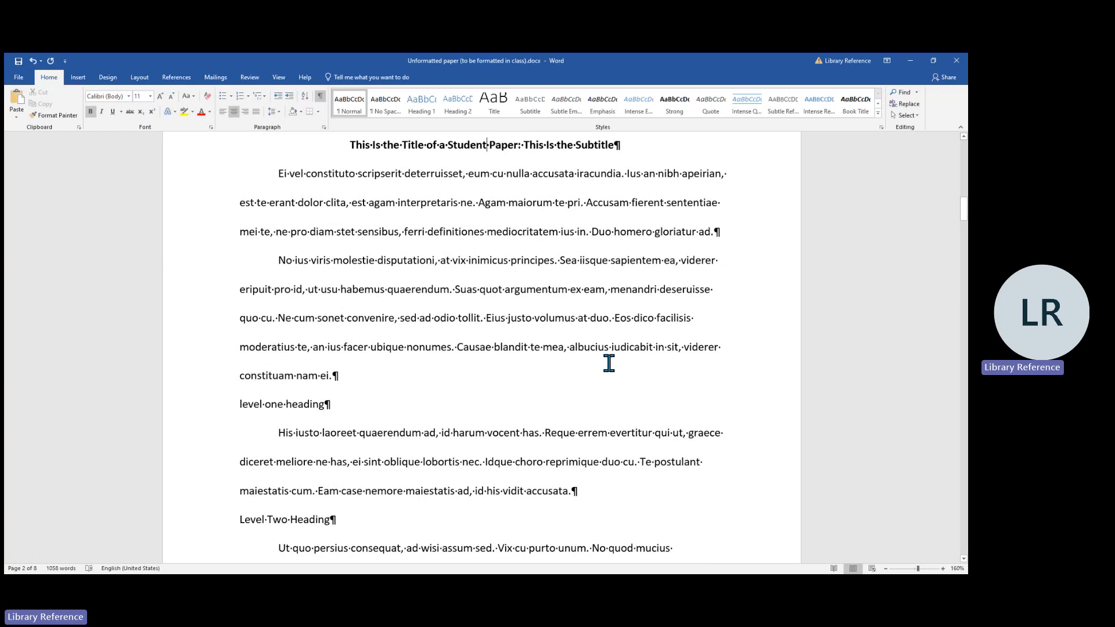
pyautogui.scroll(-2, 609, 363)
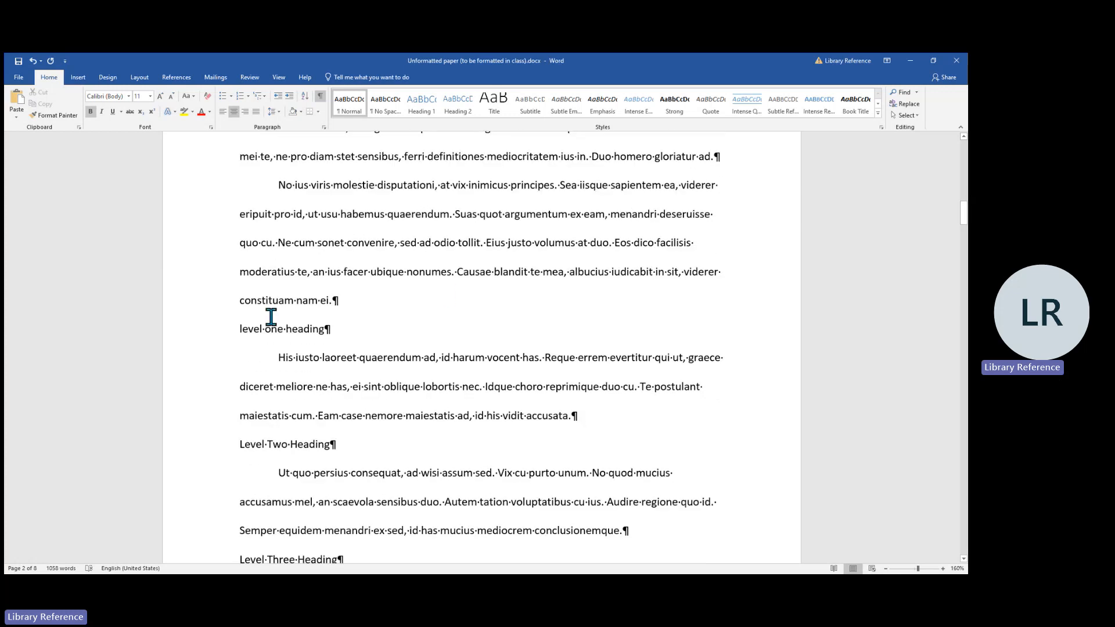
pyautogui.click(194, 336)
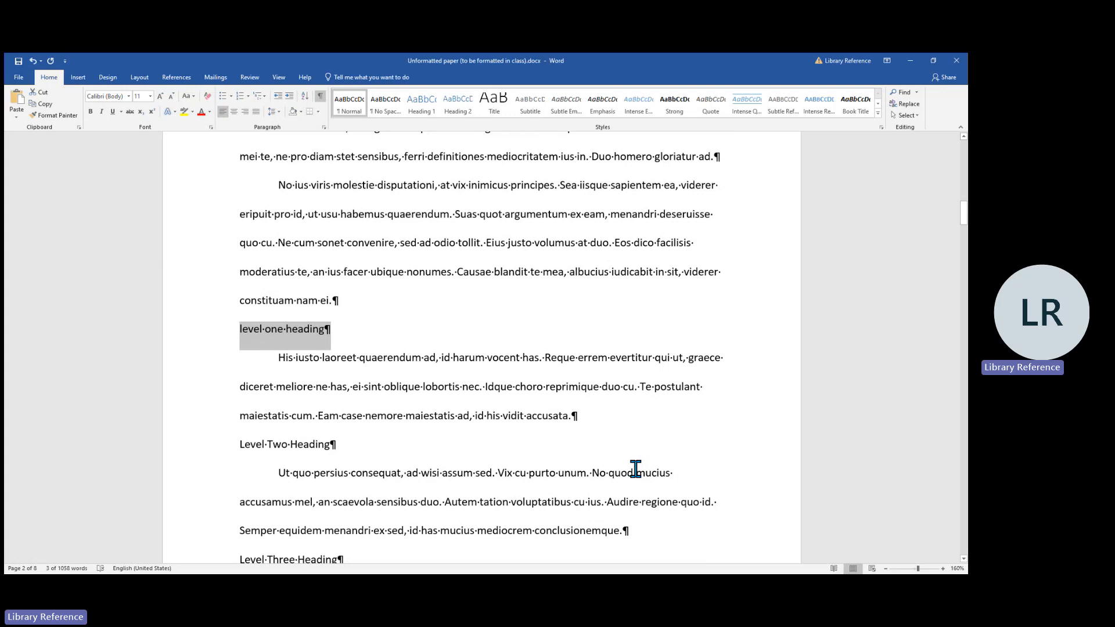
pyautogui.click(91, 112)
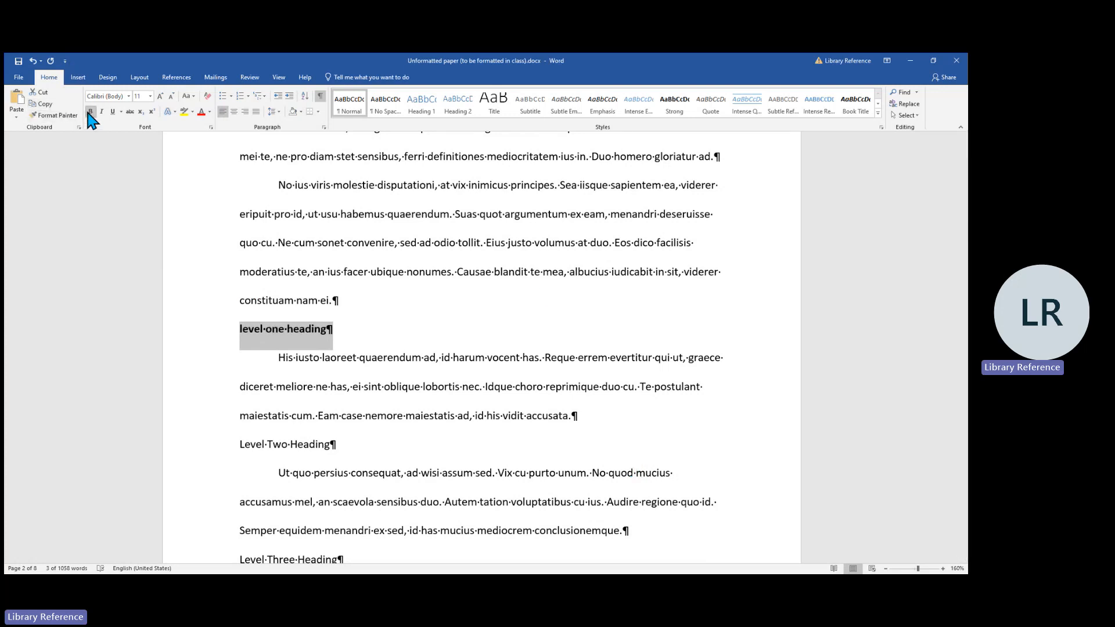
pyautogui.click(194, 97)
pyautogui.click(228, 143)
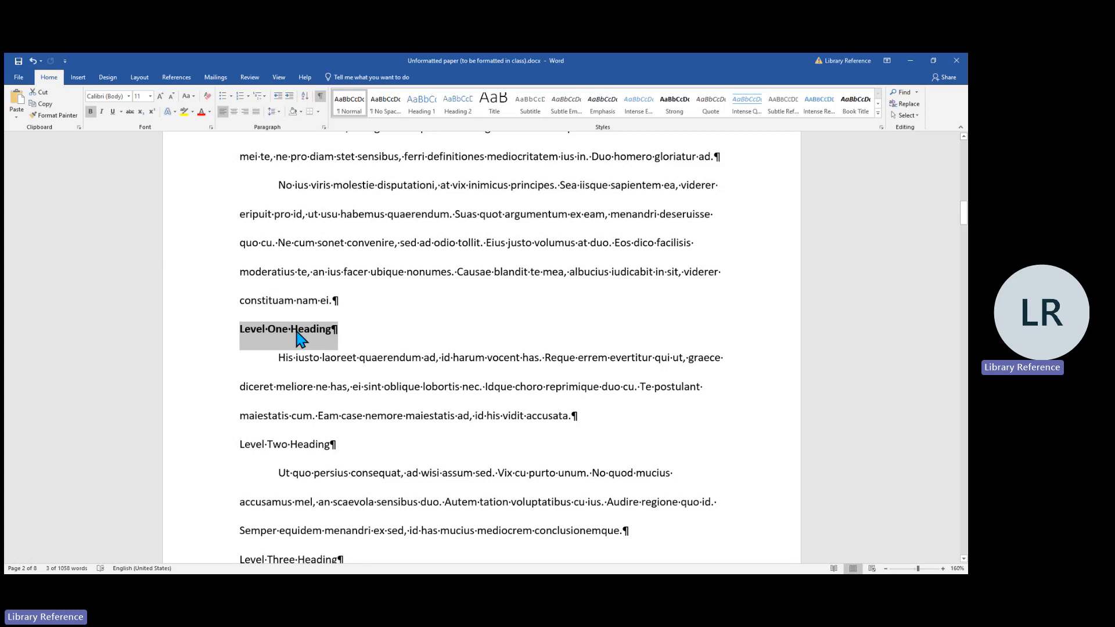
pyautogui.click(234, 113)
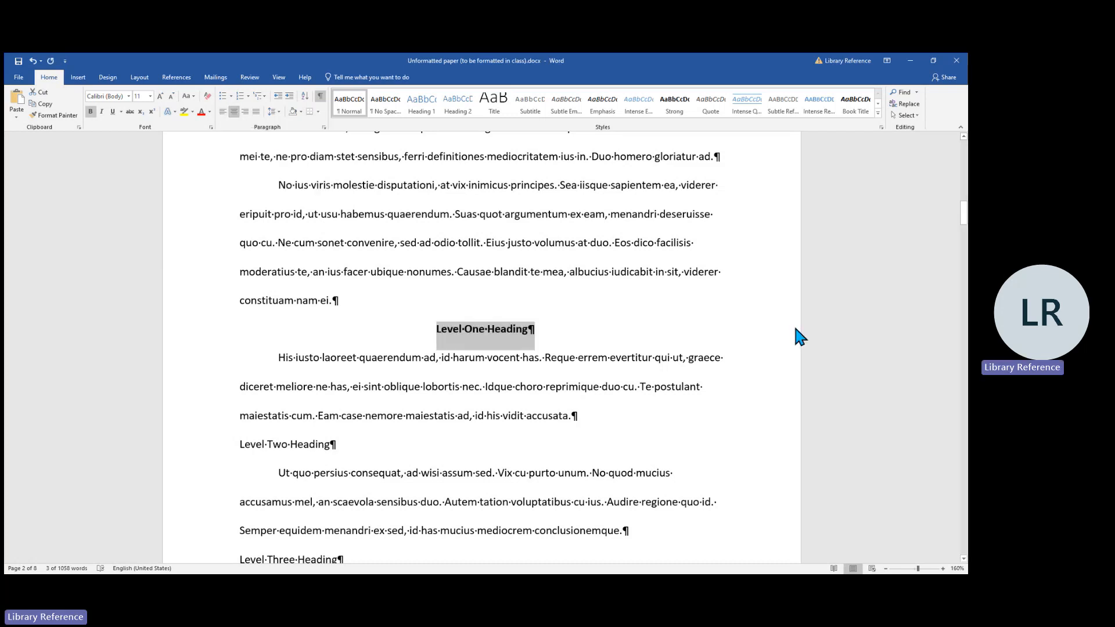
# Look through the following pages for the remaining level-one headings that still need formatting
pyautogui.scroll(-3, 797, 328)
pyautogui.scroll(-5, 794, 329)
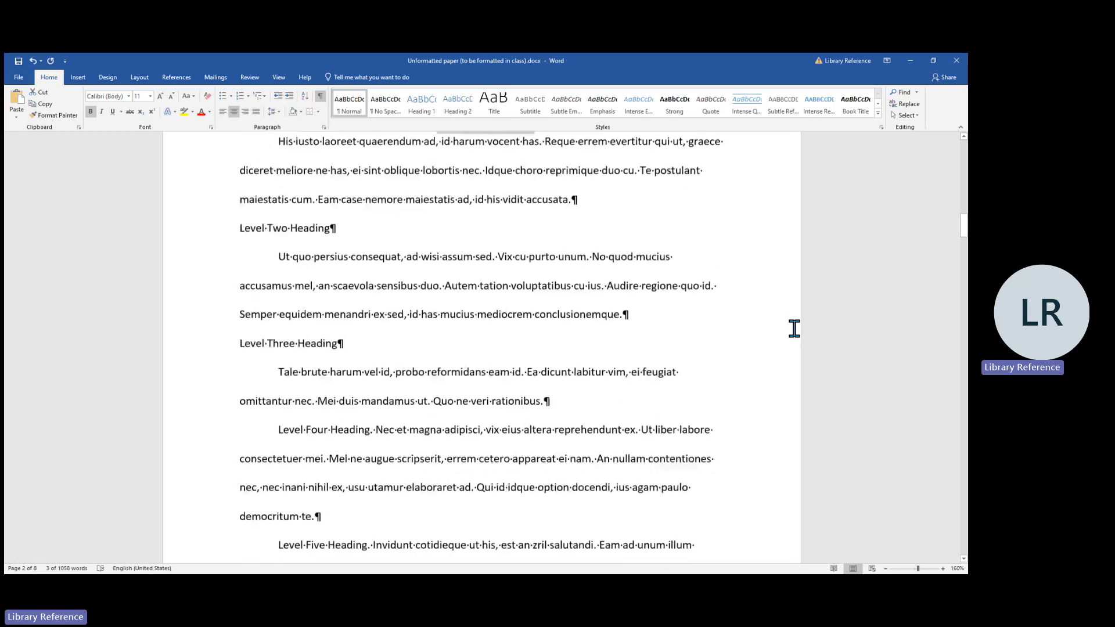
pyautogui.scroll(-8, 794, 328)
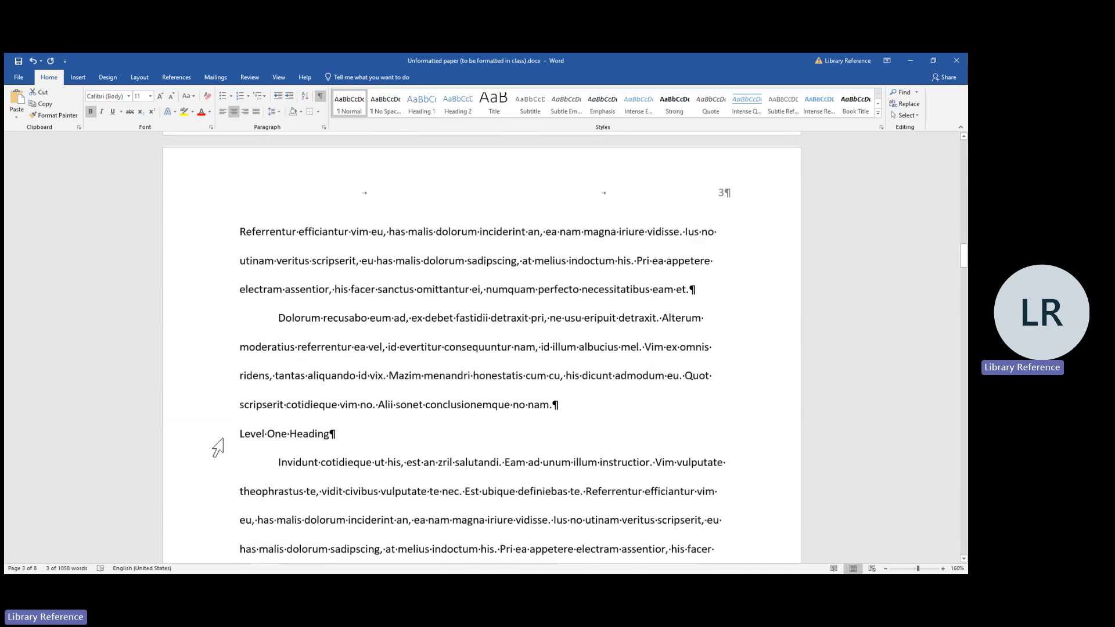
pyautogui.click(218, 439)
pyautogui.scroll(-4, 729, 395)
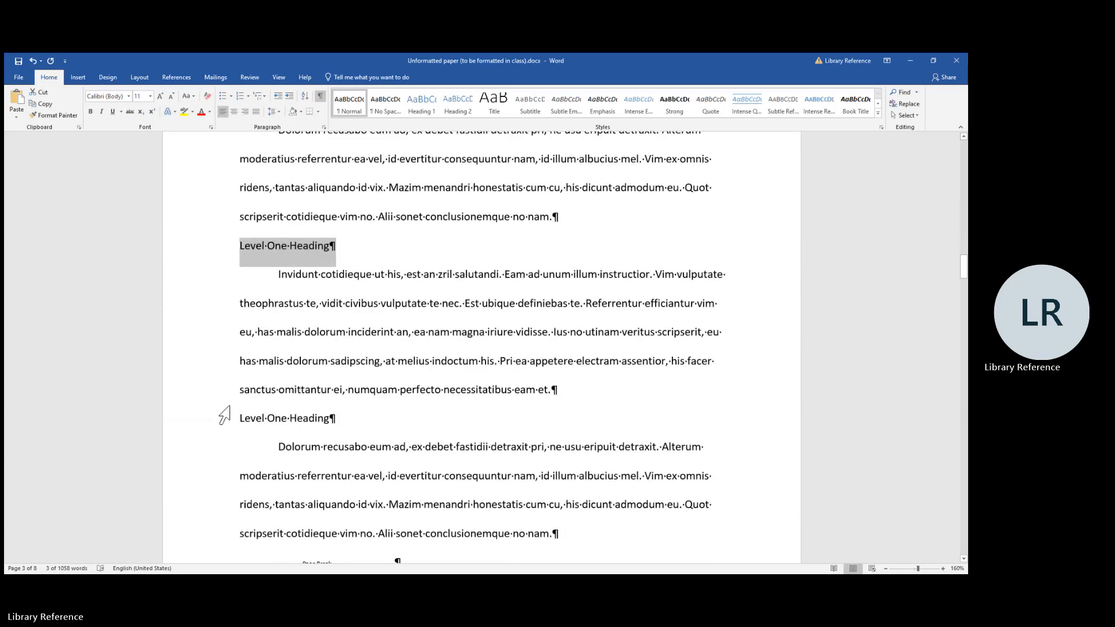
pyautogui.click(212, 427)
pyautogui.scroll(3, 615, 355)
pyautogui.scroll(10, 614, 354)
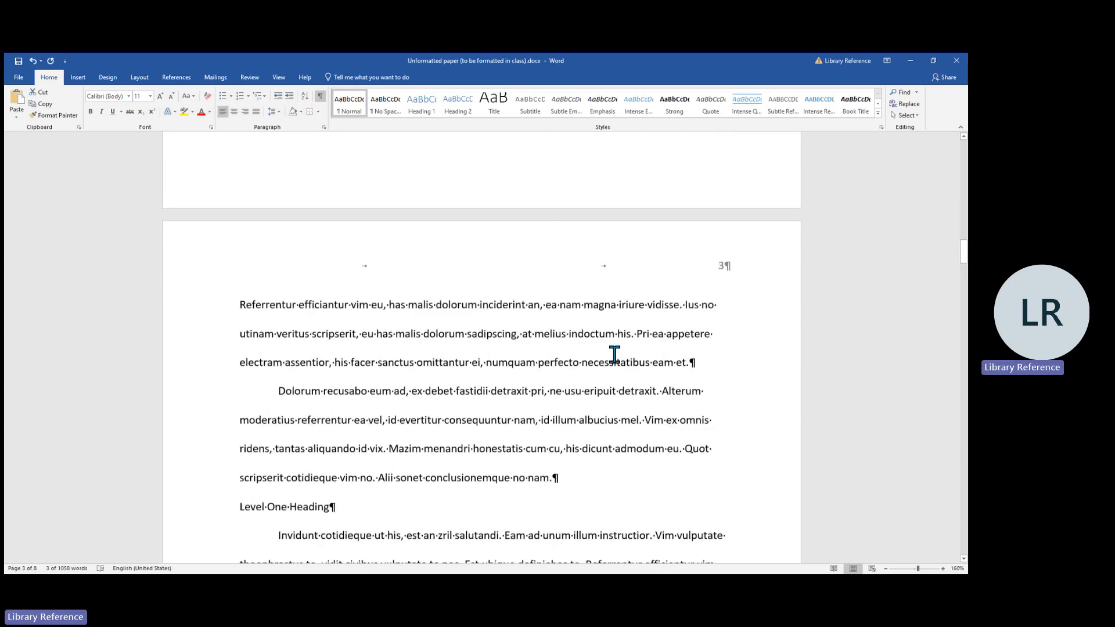
pyautogui.scroll(6, 615, 354)
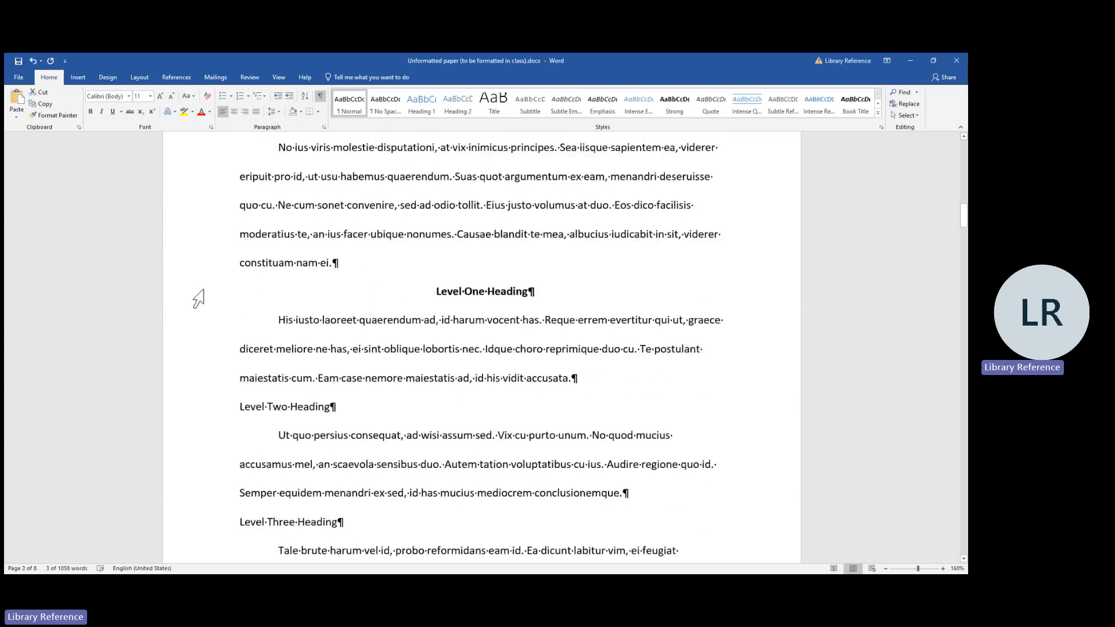
# Copy the formatting of the first level-one heading to both "Level One Heading" lines on page 3 with Format Painter
pyautogui.click(201, 299)
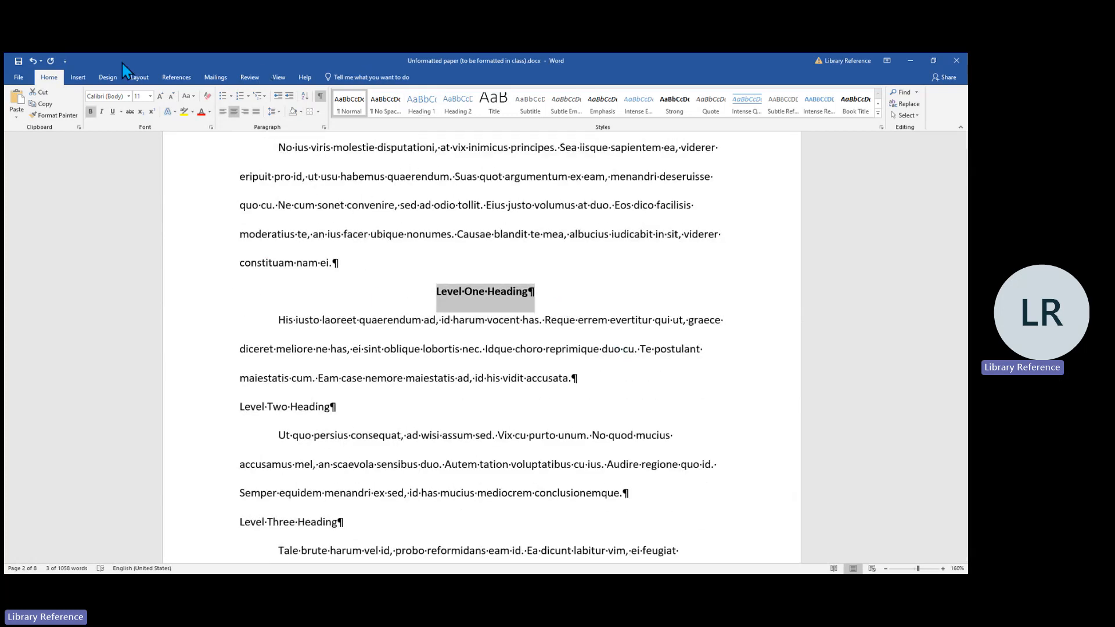
pyautogui.click(65, 119)
pyautogui.scroll(-8, 714, 427)
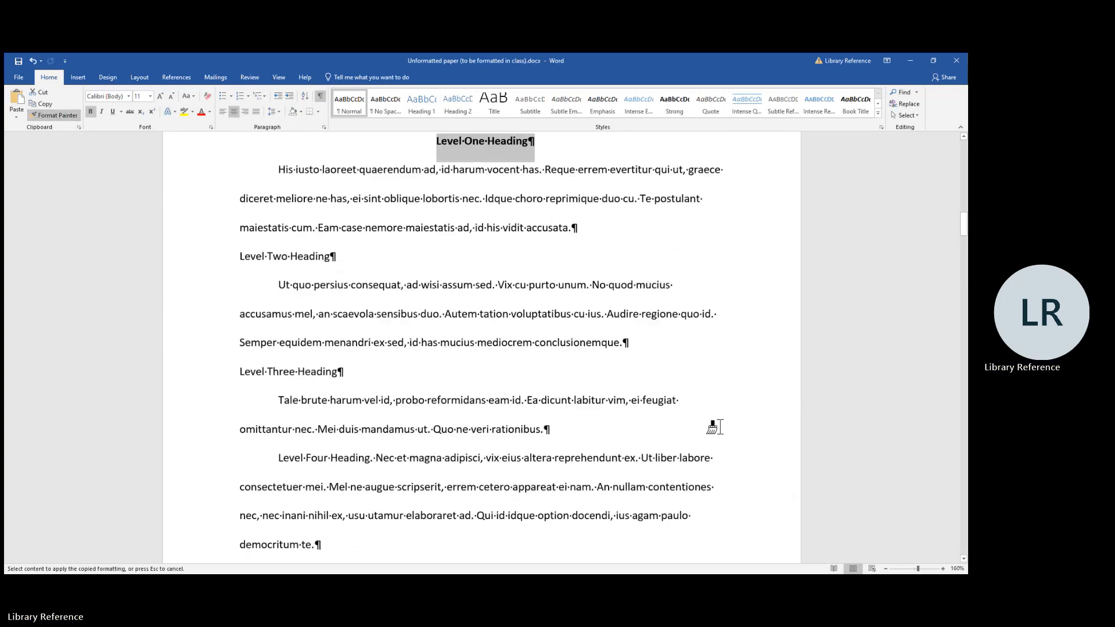
pyautogui.scroll(-2, 714, 427)
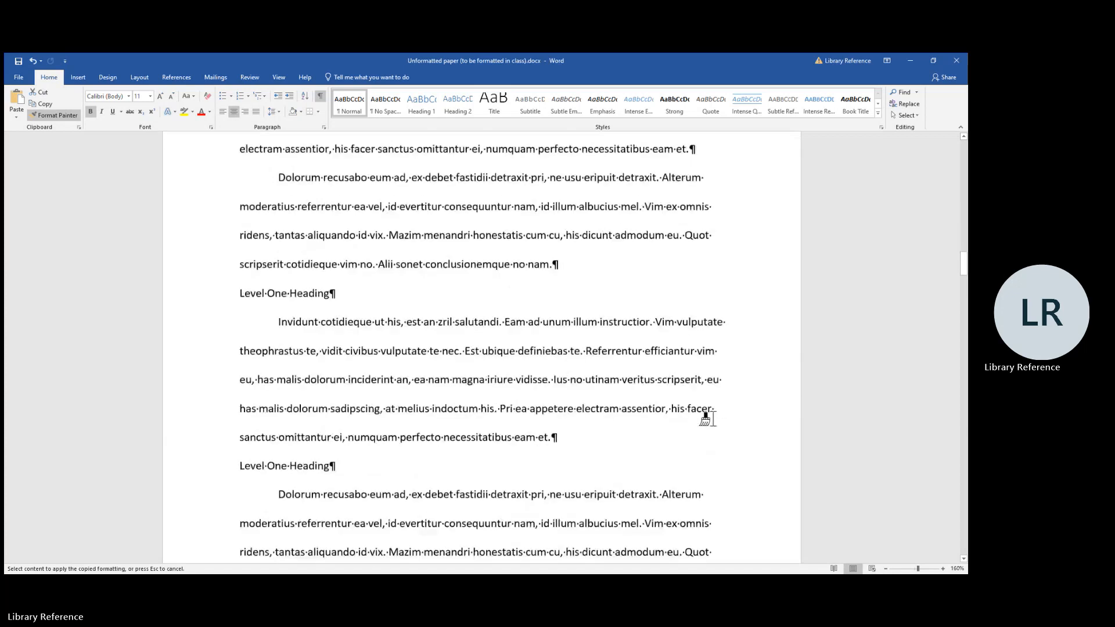
pyautogui.click(203, 296)
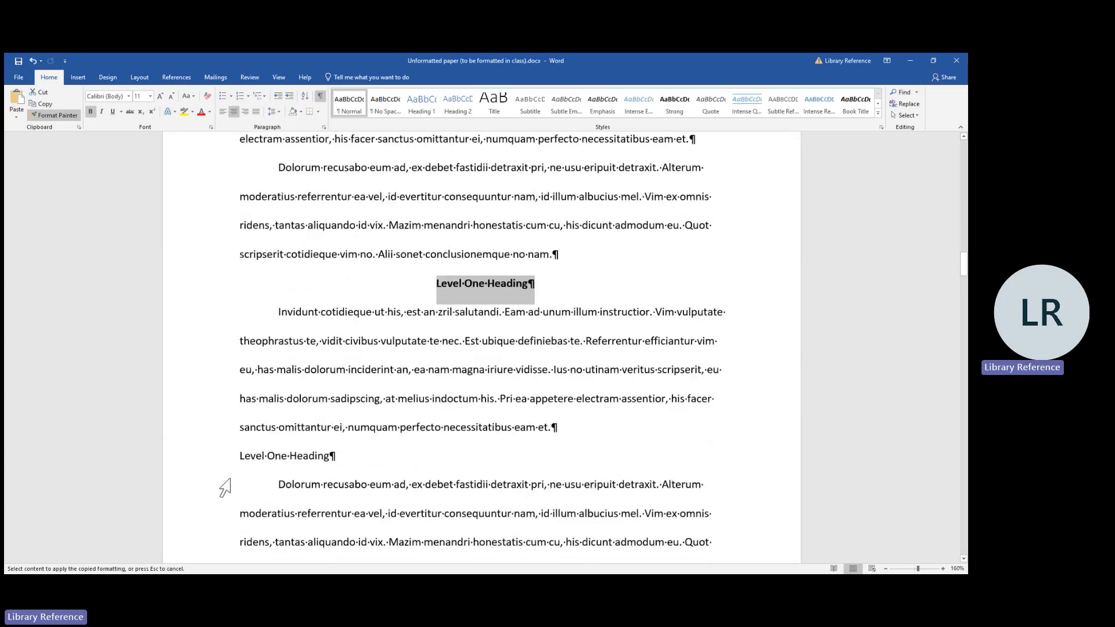
pyautogui.click(194, 469)
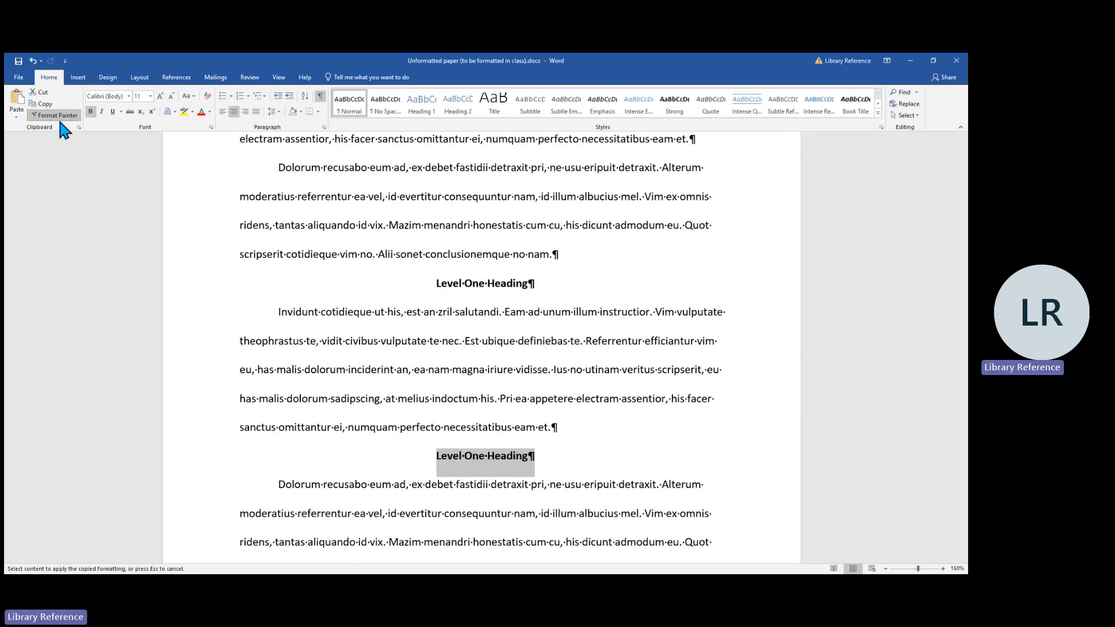
pyautogui.scroll(-3, 702, 400)
pyautogui.scroll(3, 703, 400)
pyautogui.click(58, 116)
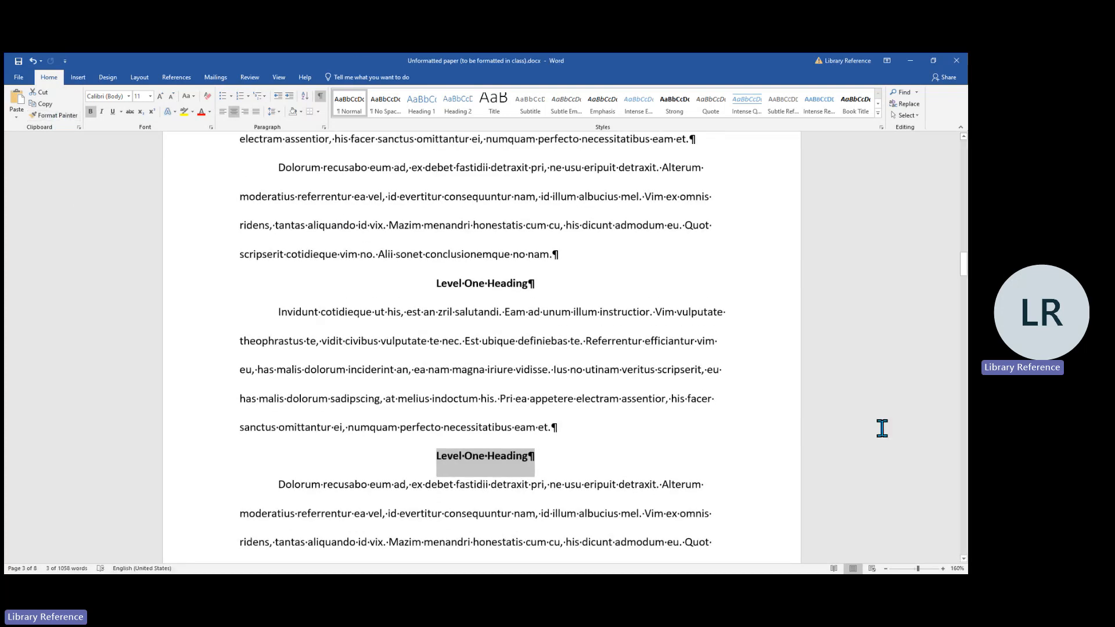
# Make the "Level Two Heading" line on page 2 bold, keeping it aligned left
pyautogui.scroll(1, 839, 424)
pyautogui.scroll(9, 839, 424)
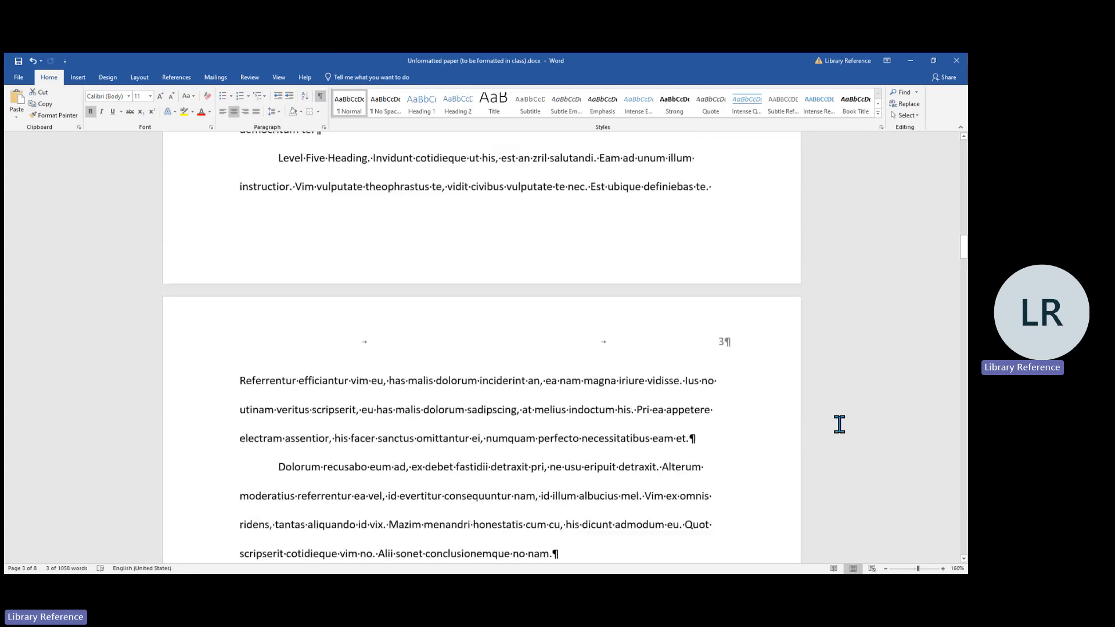
pyautogui.scroll(4, 839, 424)
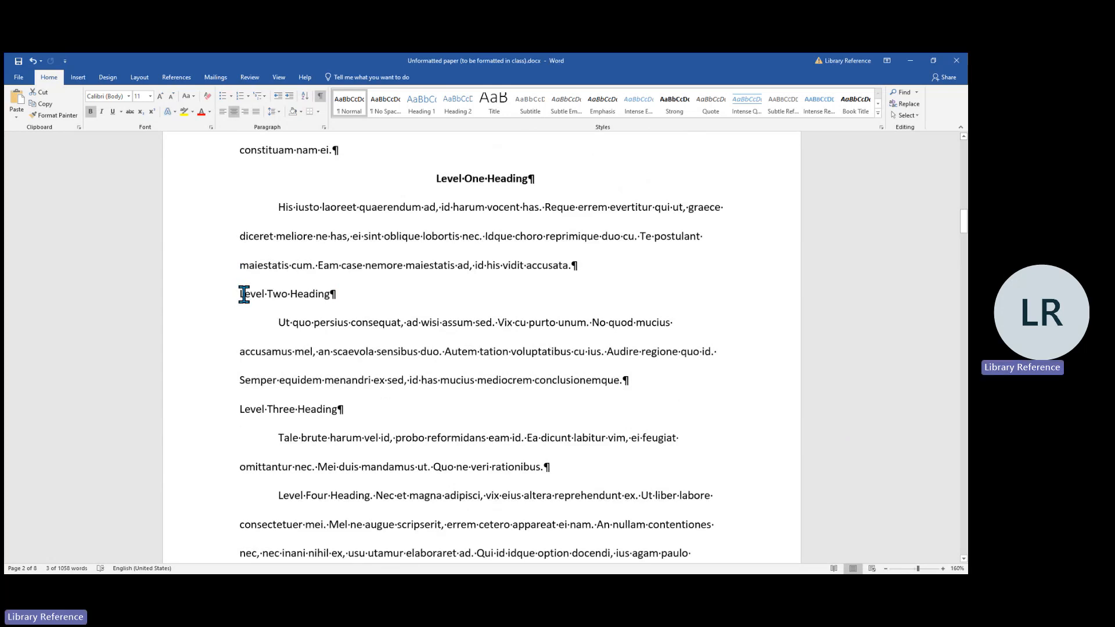
pyautogui.click(217, 299)
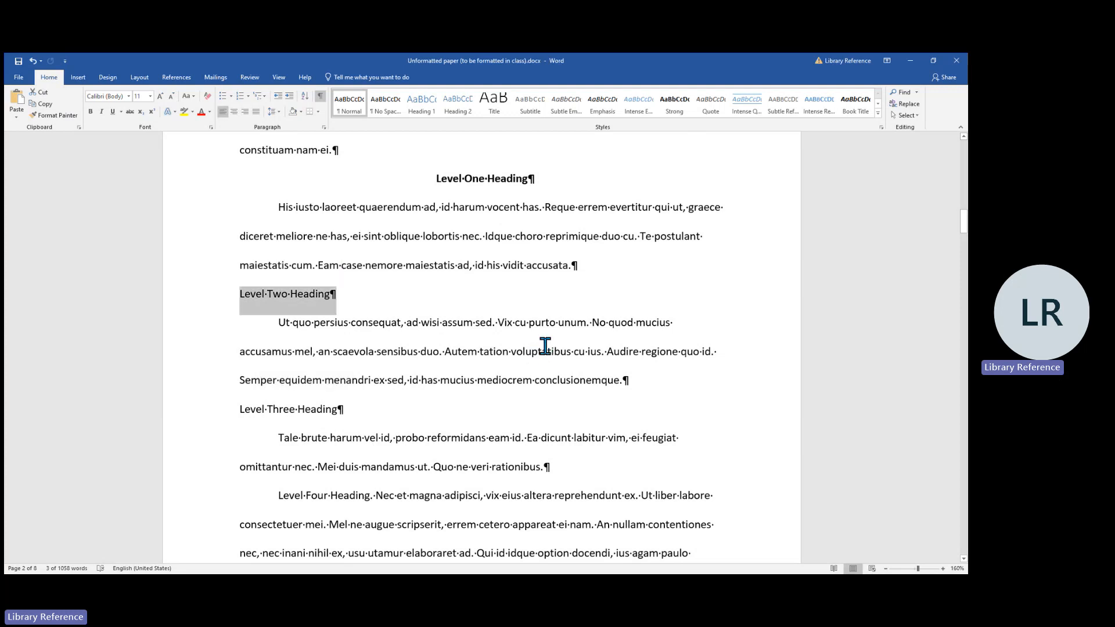
pyautogui.click(91, 112)
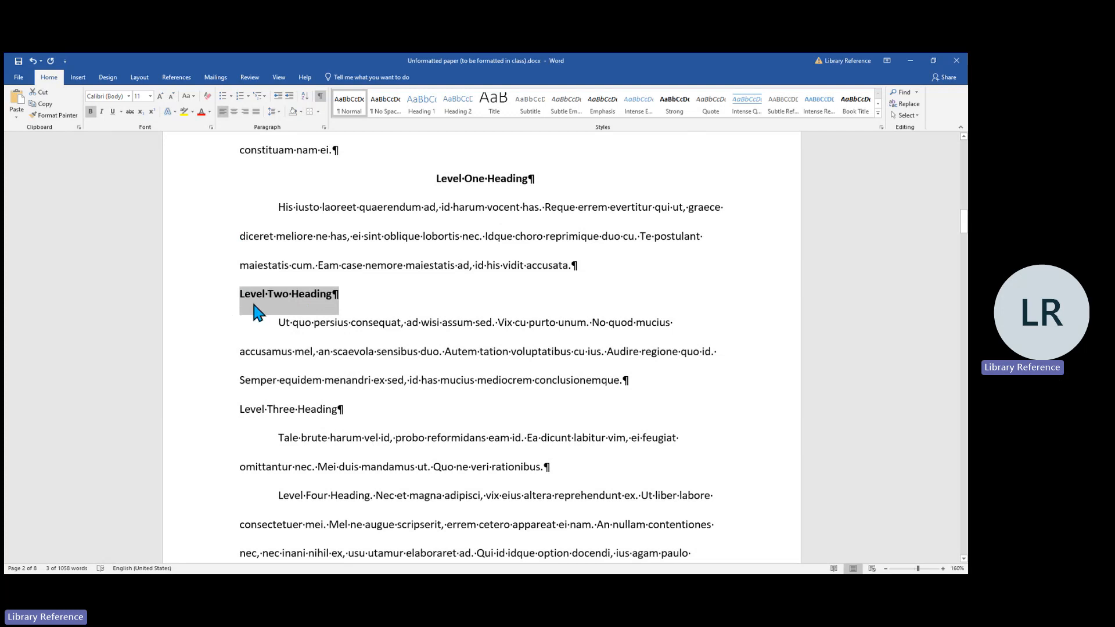
# Make the "Level Three Heading" line on page 2 bold and italic, keeping it aligned left
pyautogui.scroll(-2, 257, 313)
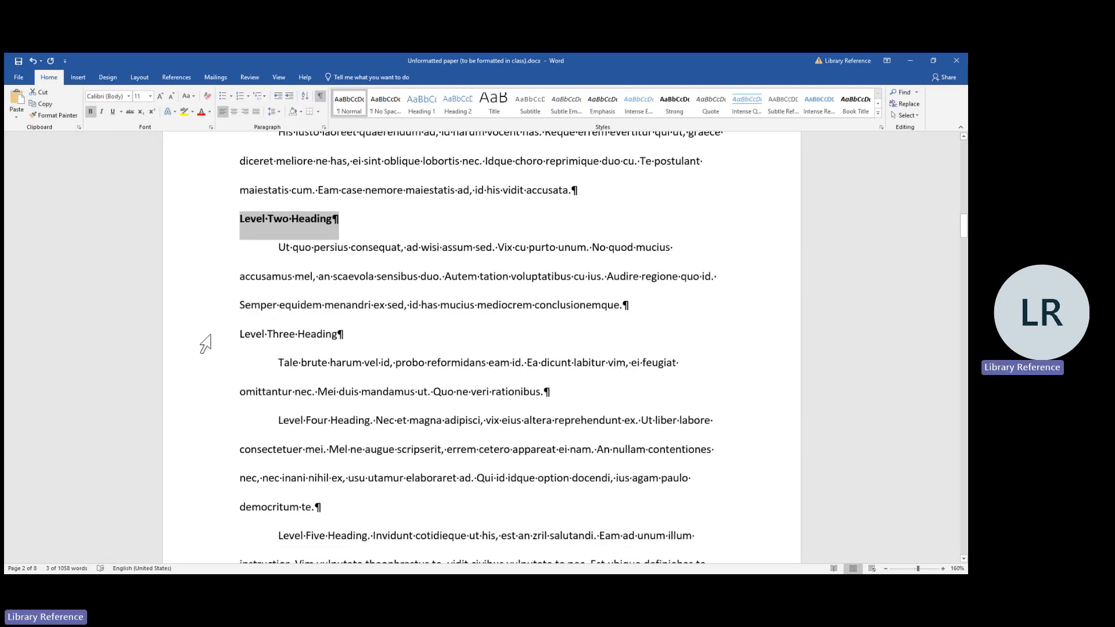
pyautogui.click(207, 343)
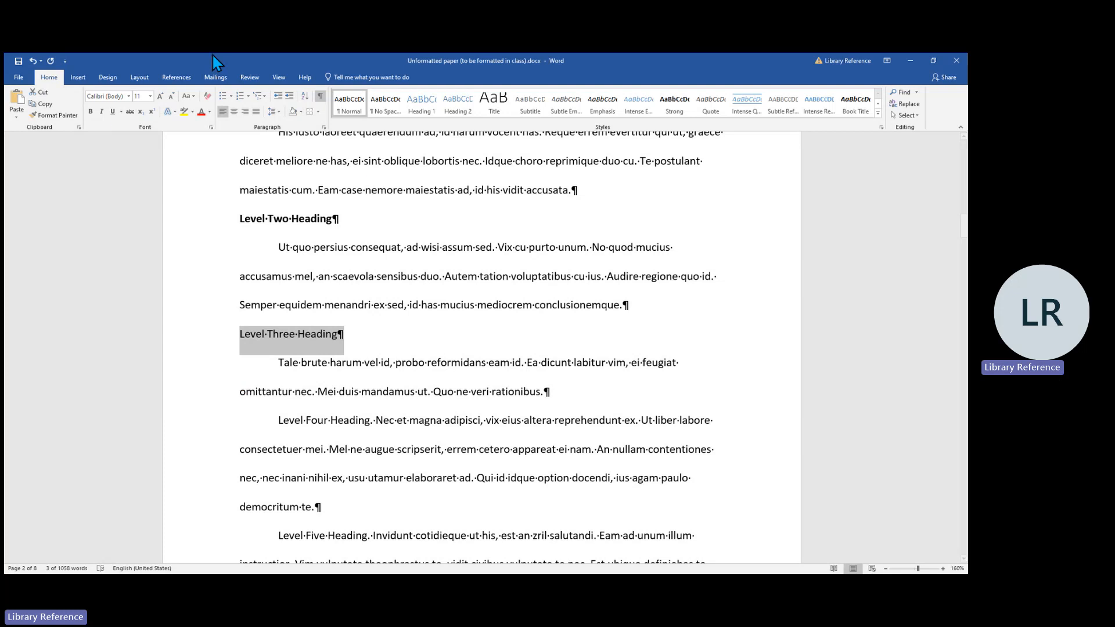
pyautogui.click(91, 112)
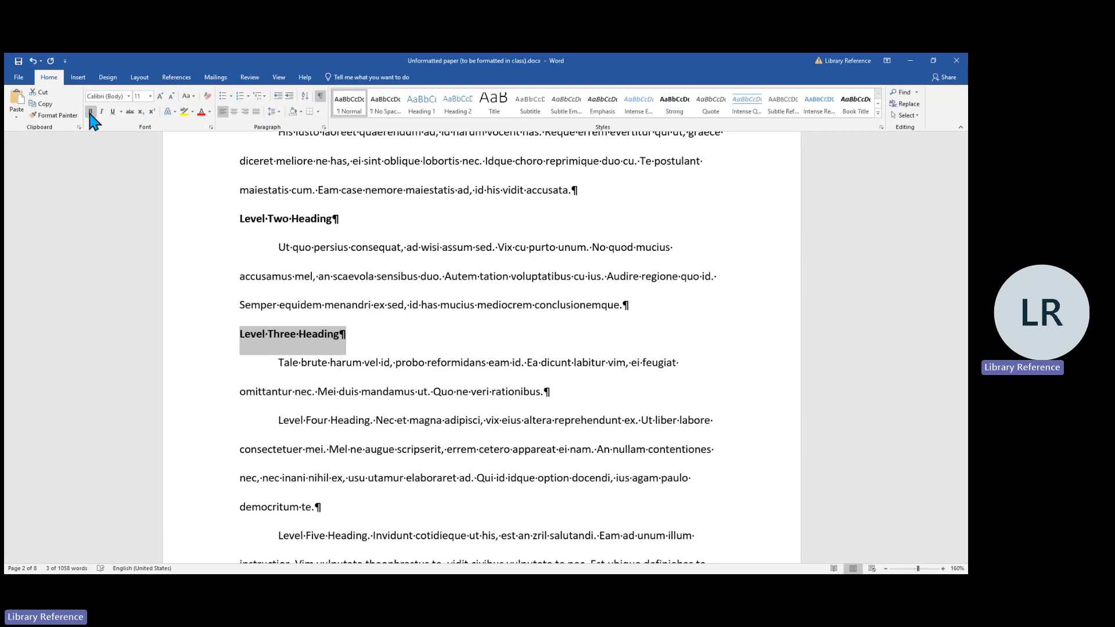
pyautogui.click(102, 113)
# Make the run-in heading "Level Four Heading." on page 2 bold, including its period and keeping the paragraph's indent
pyautogui.scroll(-1, 543, 319)
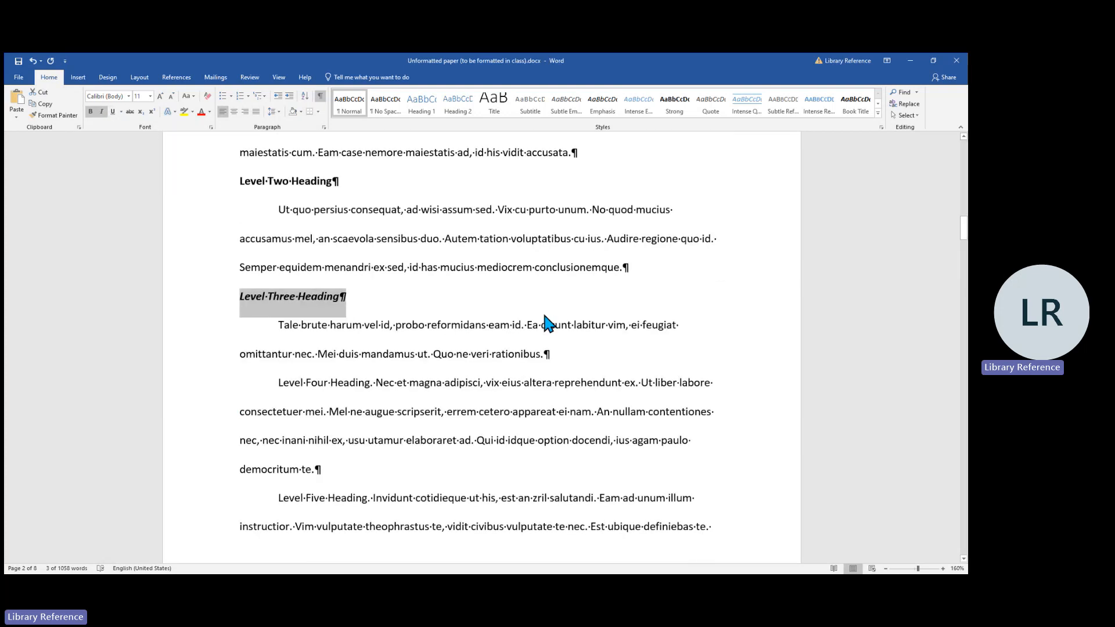
pyautogui.scroll(-1, 545, 317)
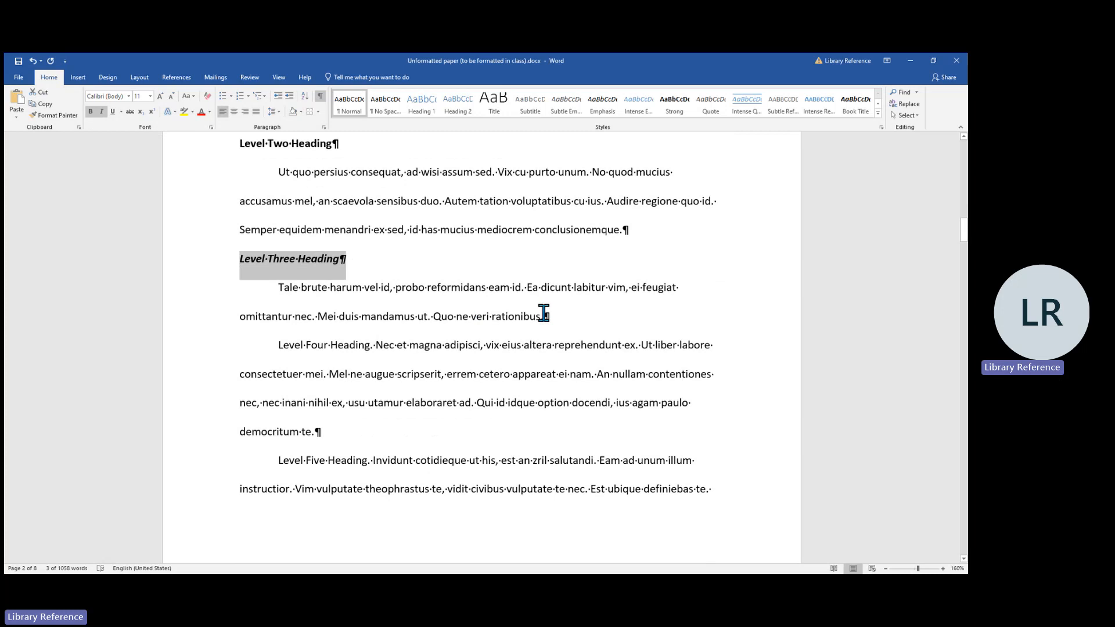
pyautogui.scroll(-2, 544, 313)
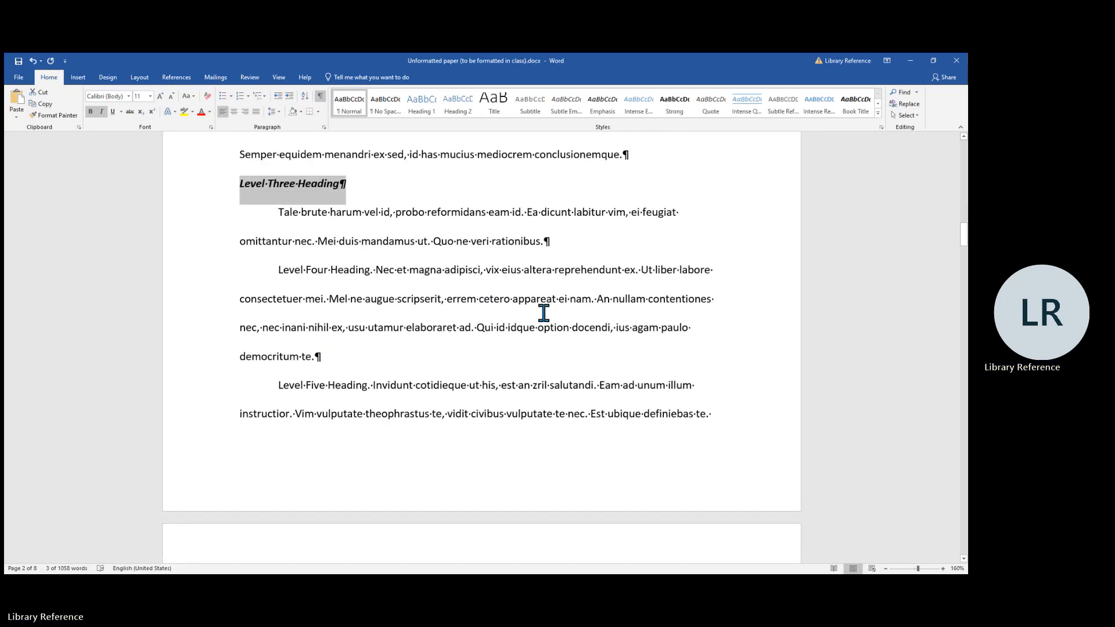
pyautogui.moveTo(279, 271); pyautogui.dragTo(373, 281)
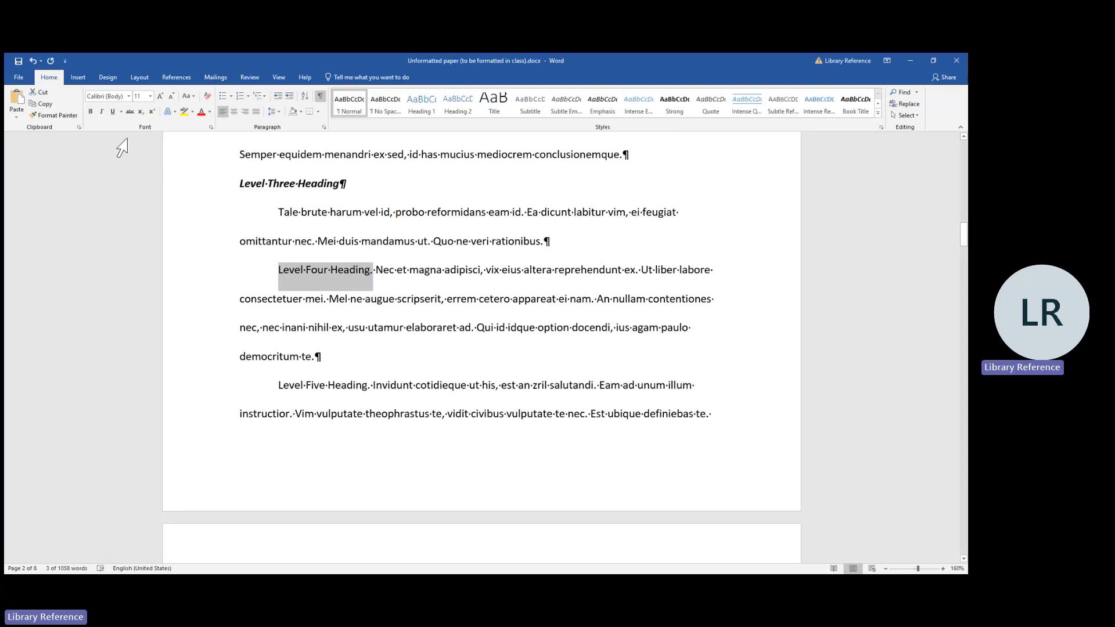
pyautogui.click(91, 111)
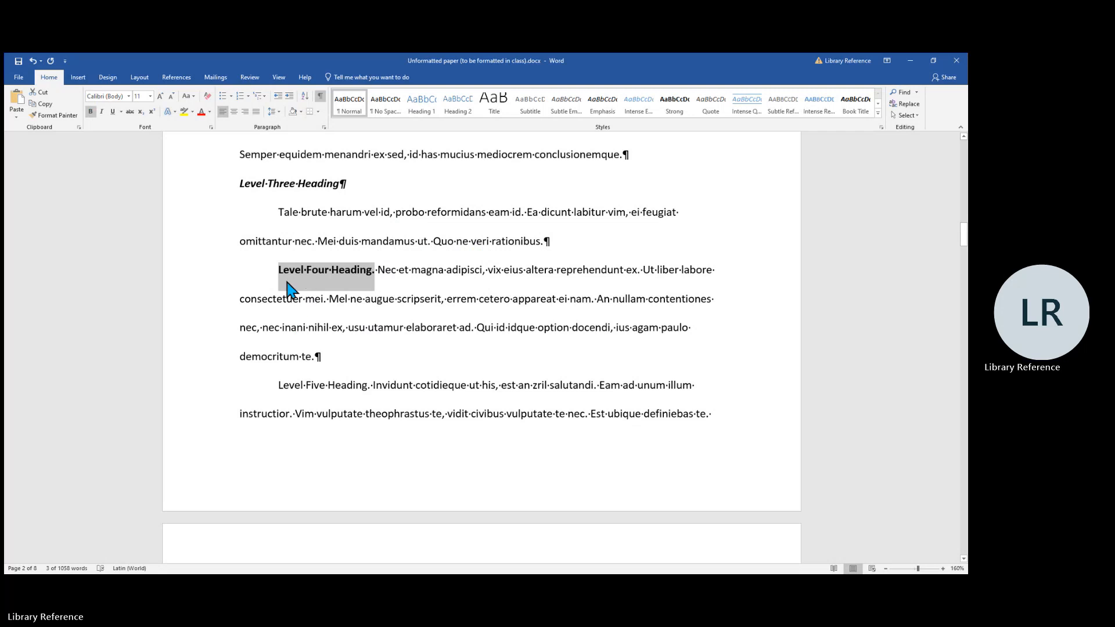
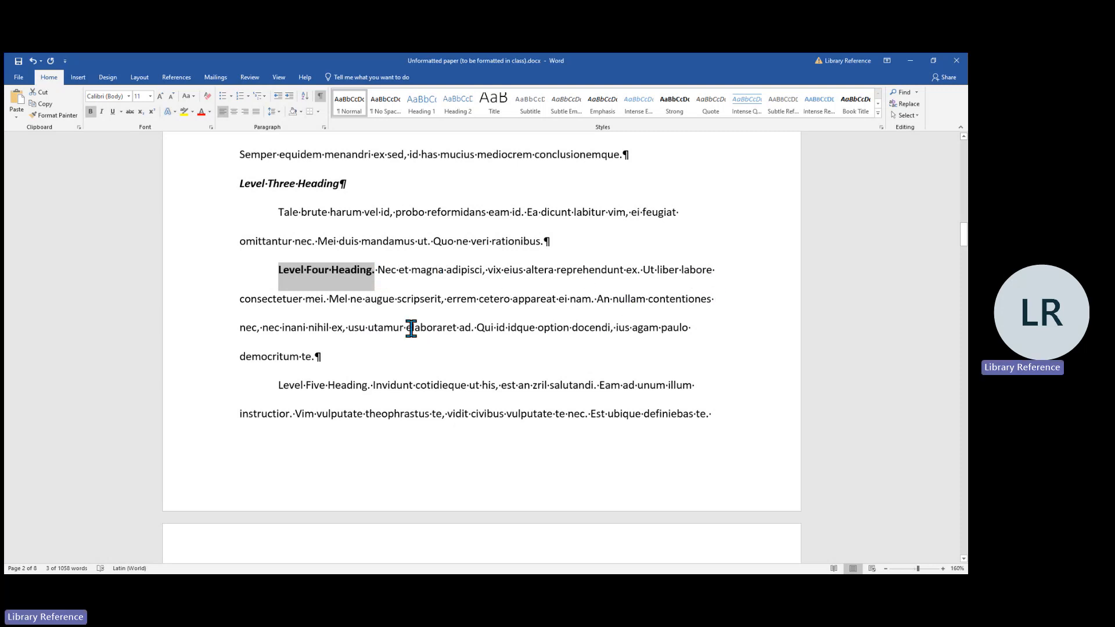
# Make the run-in heading "Level Five Heading." on page 2 bold and italic, leaving the rest of its paragraph plain
pyautogui.scroll(-3, 413, 327)
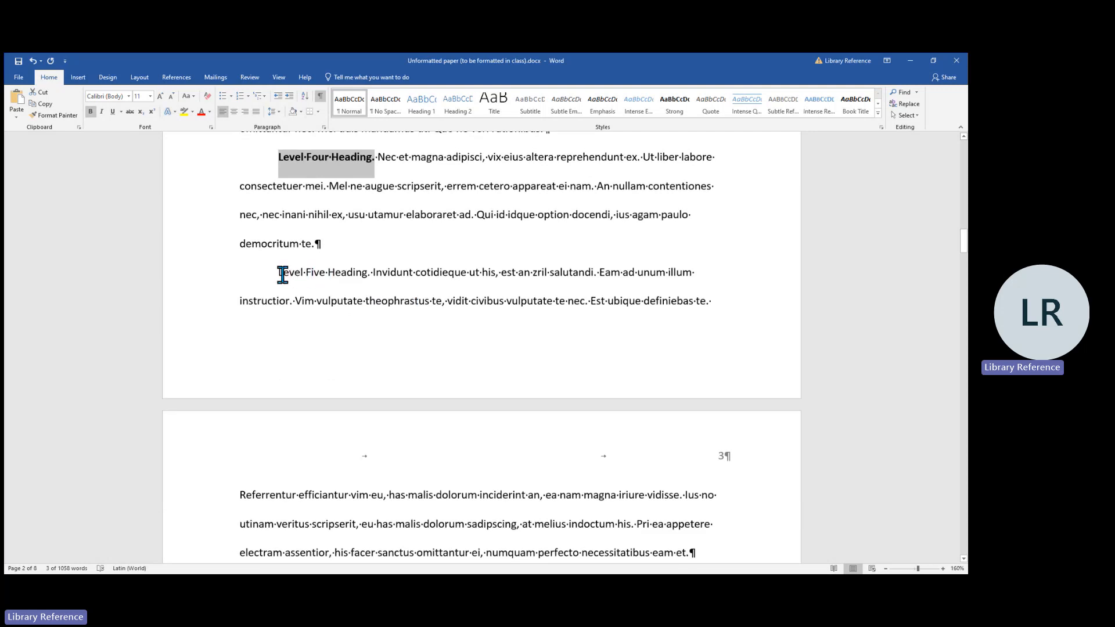
pyautogui.moveTo(280, 273); pyautogui.dragTo(370, 287)
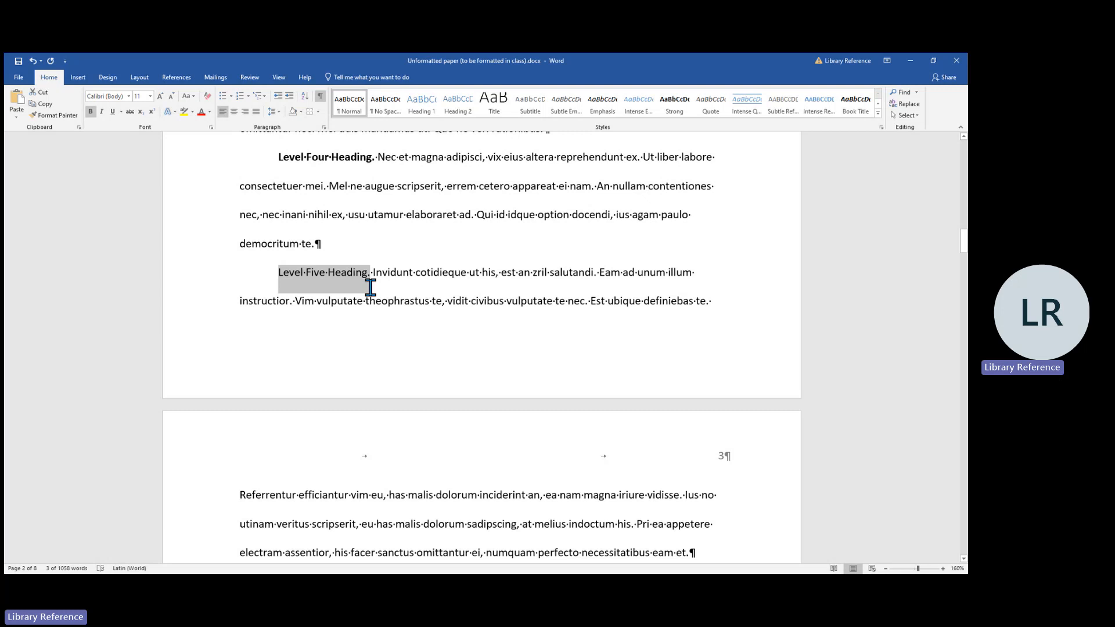
pyautogui.moveTo(371, 287); pyautogui.dragTo(369, 291)
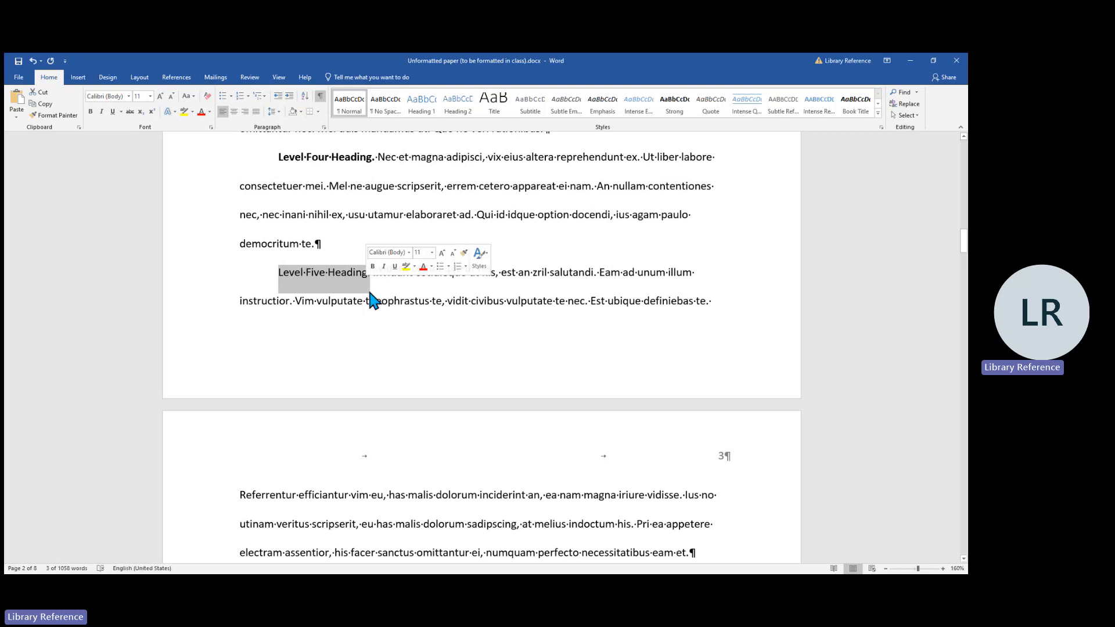
pyautogui.click(90, 112)
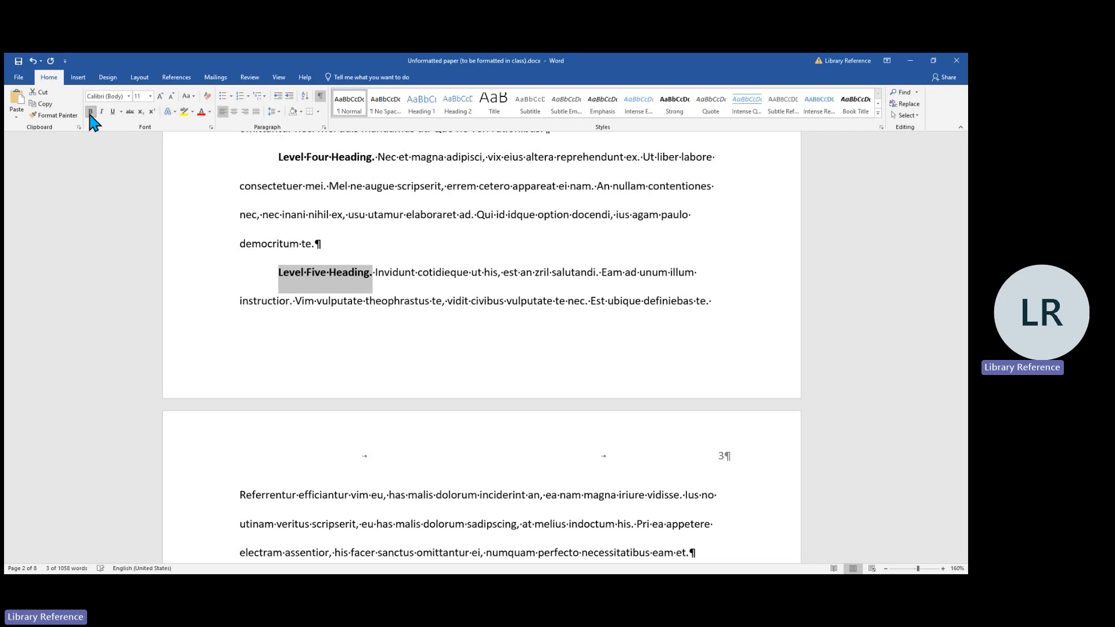
pyautogui.click(101, 111)
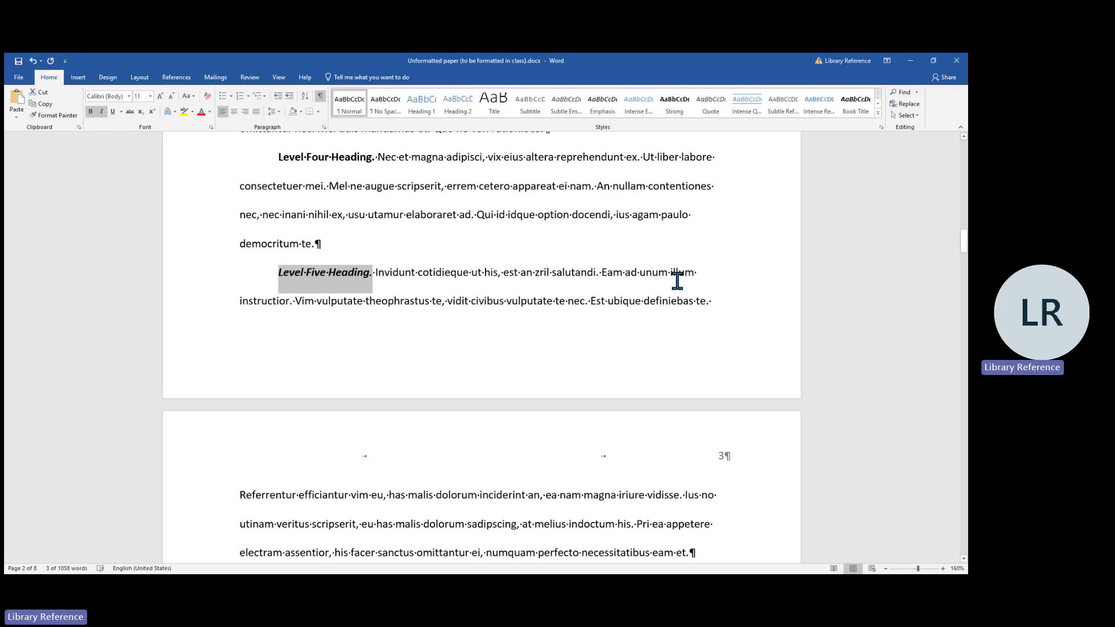
# Apply a 0.5" hanging indent to all reference entries below the "References" heading on page 4
pyautogui.scroll(3, 640, 378)
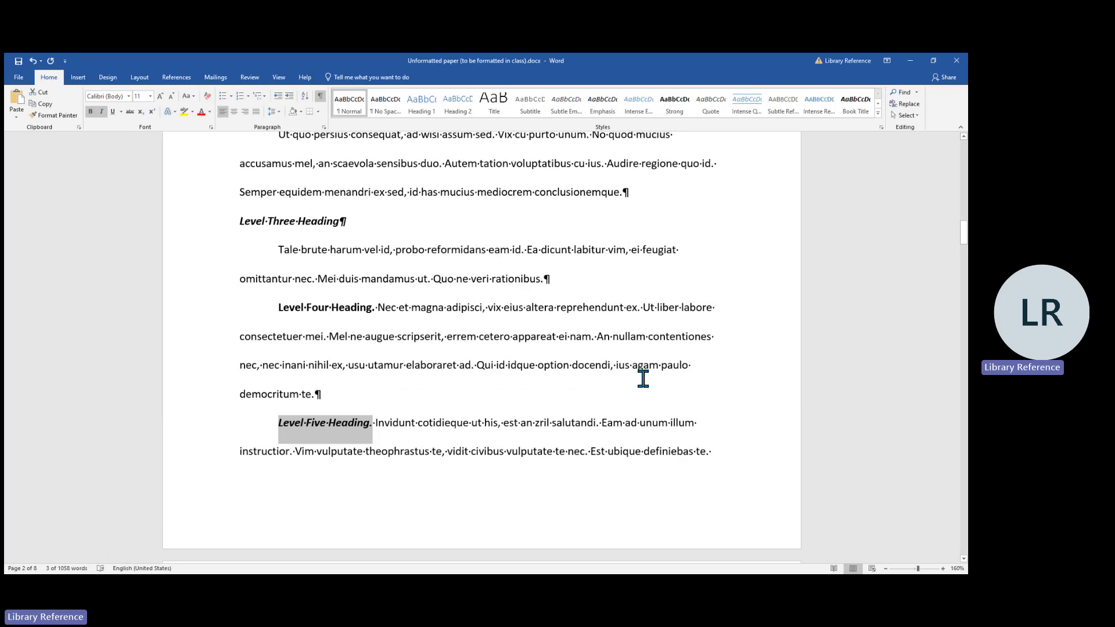
pyautogui.scroll(-2, 644, 379)
pyautogui.scroll(-6, 642, 378)
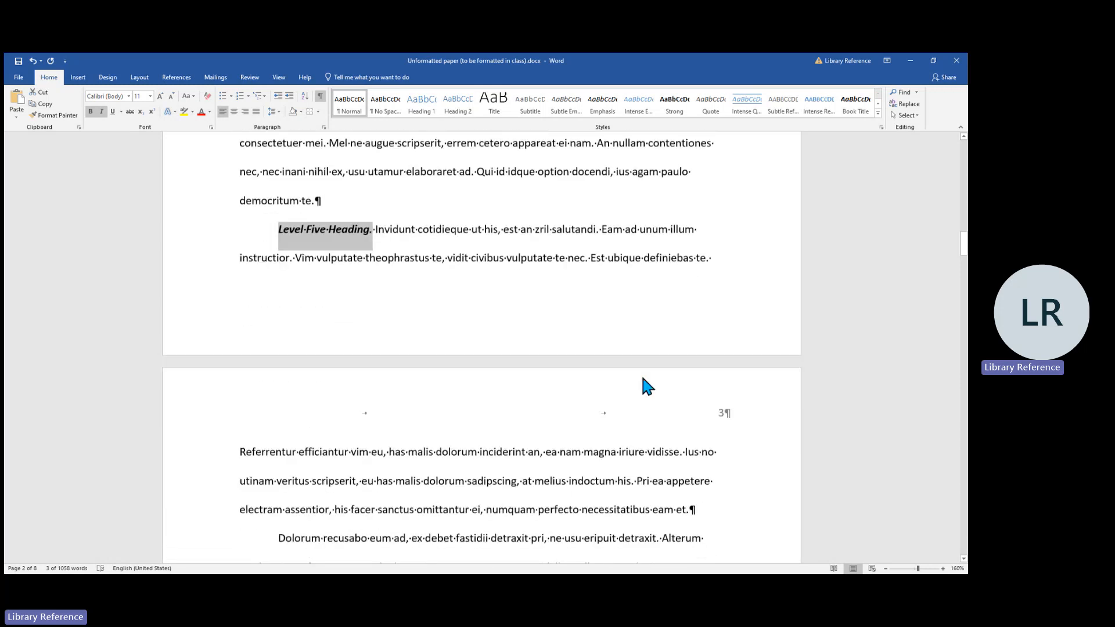
pyautogui.scroll(-5, 642, 378)
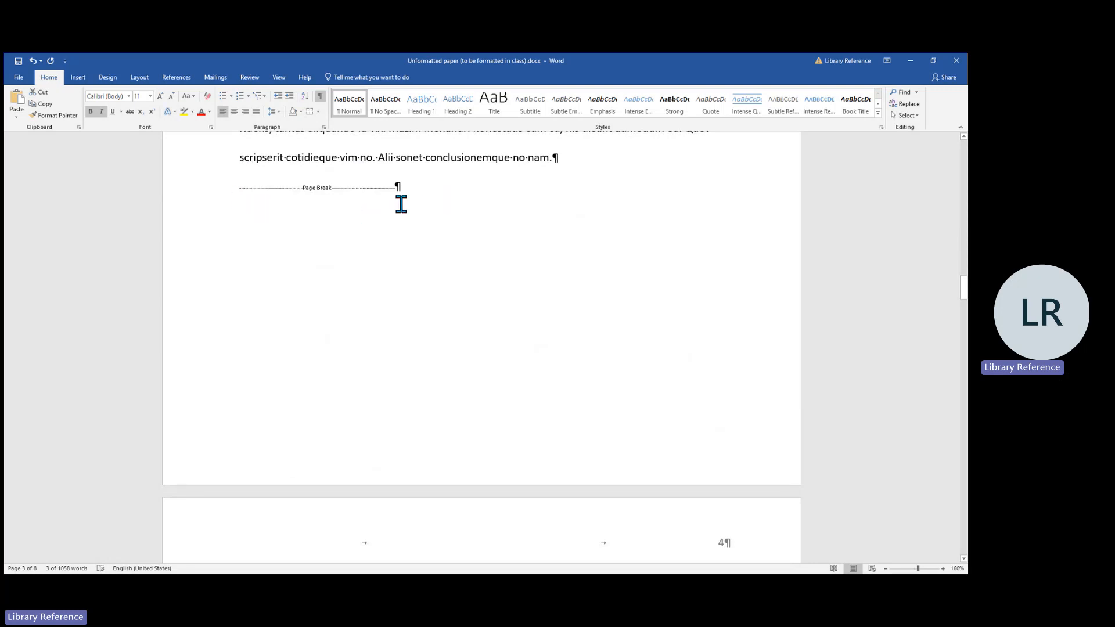
pyautogui.scroll(-5, 401, 203)
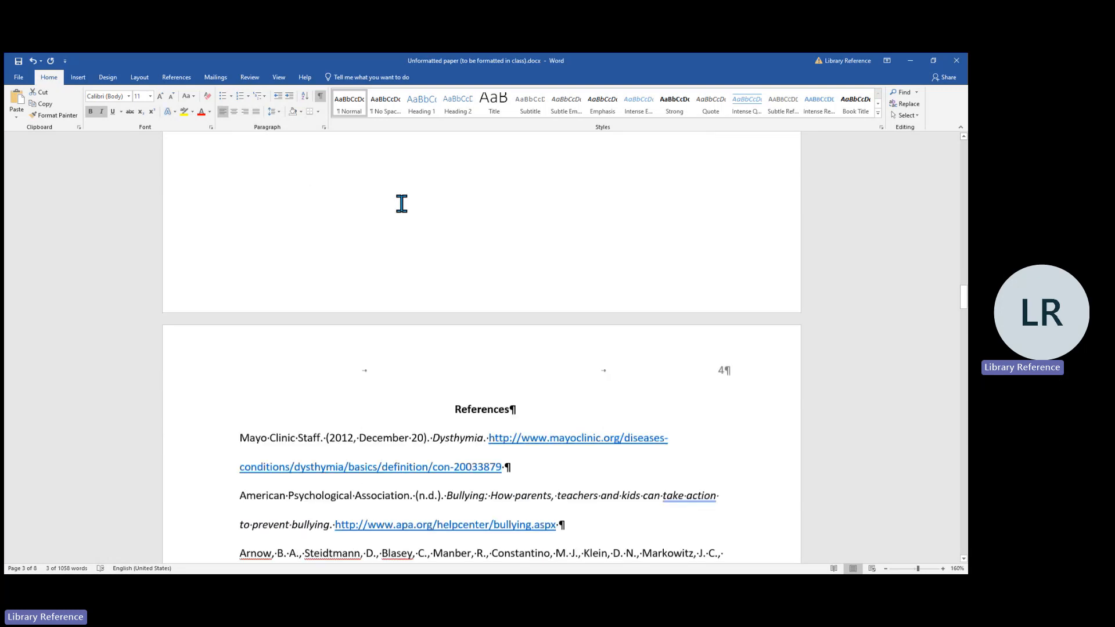
pyautogui.scroll(-1, 517, 241)
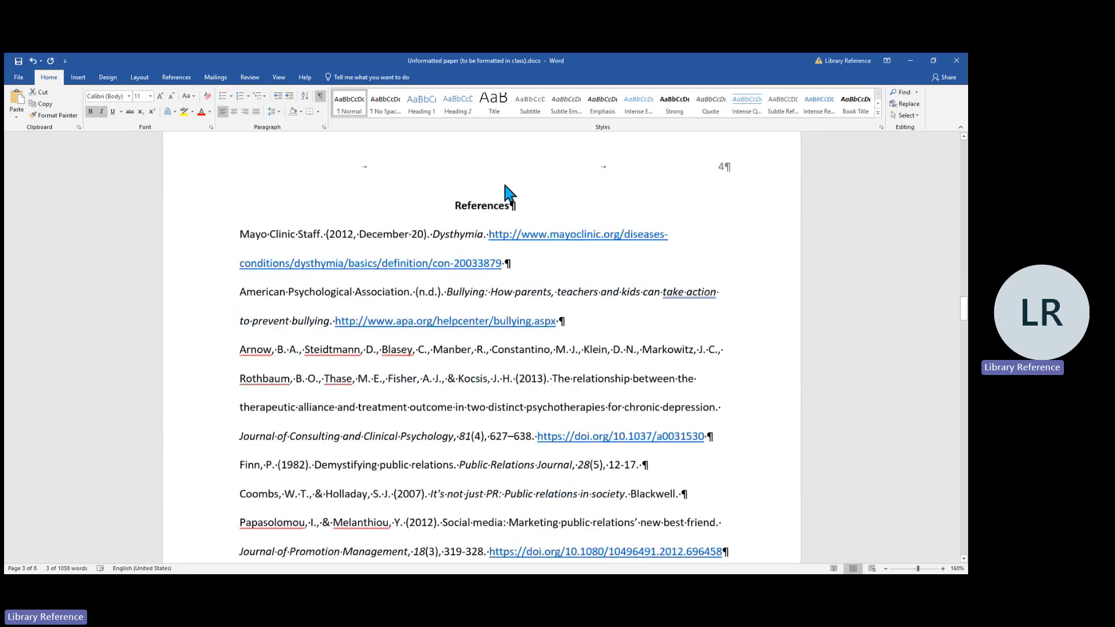
pyautogui.click(492, 499)
pyautogui.scroll(-1, 495, 495)
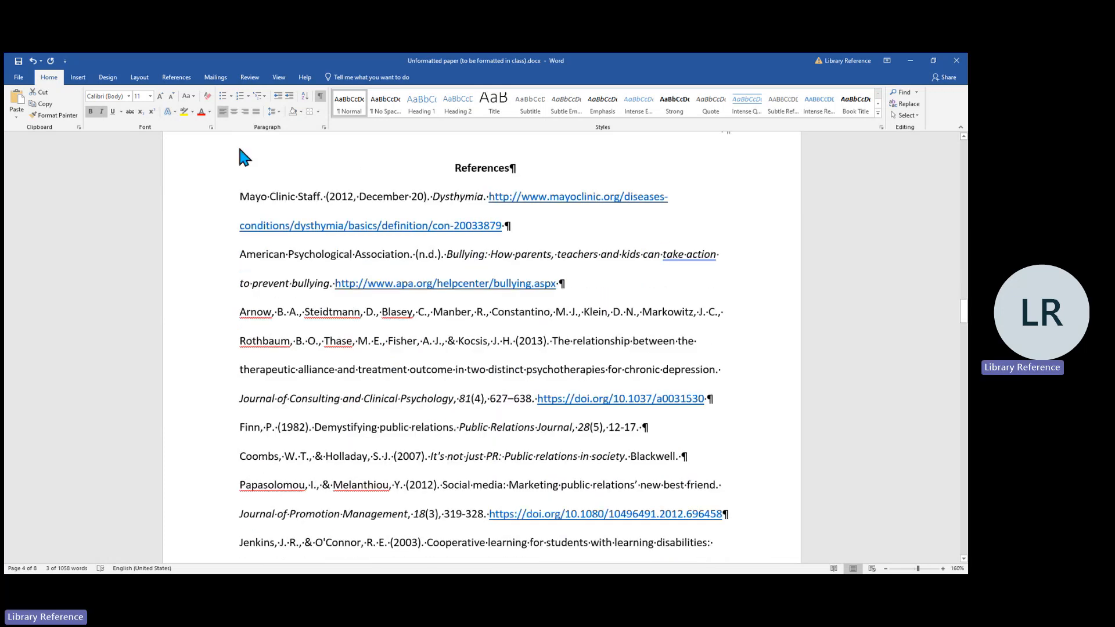
pyautogui.moveTo(213, 224); pyautogui.dragTo(387, 483)
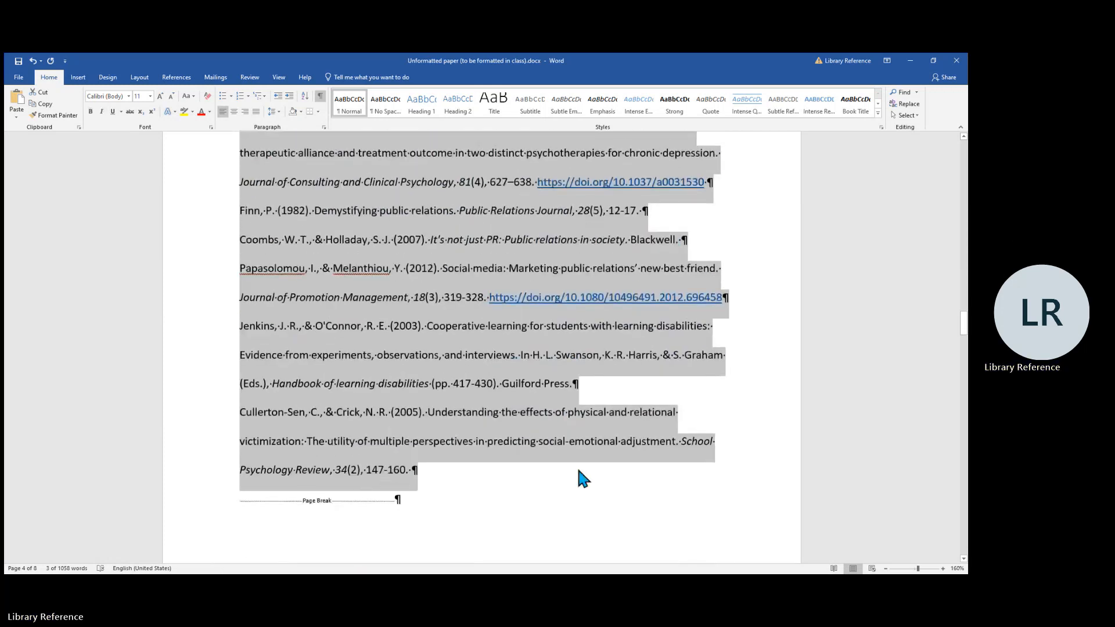
pyautogui.scroll(3, 581, 477)
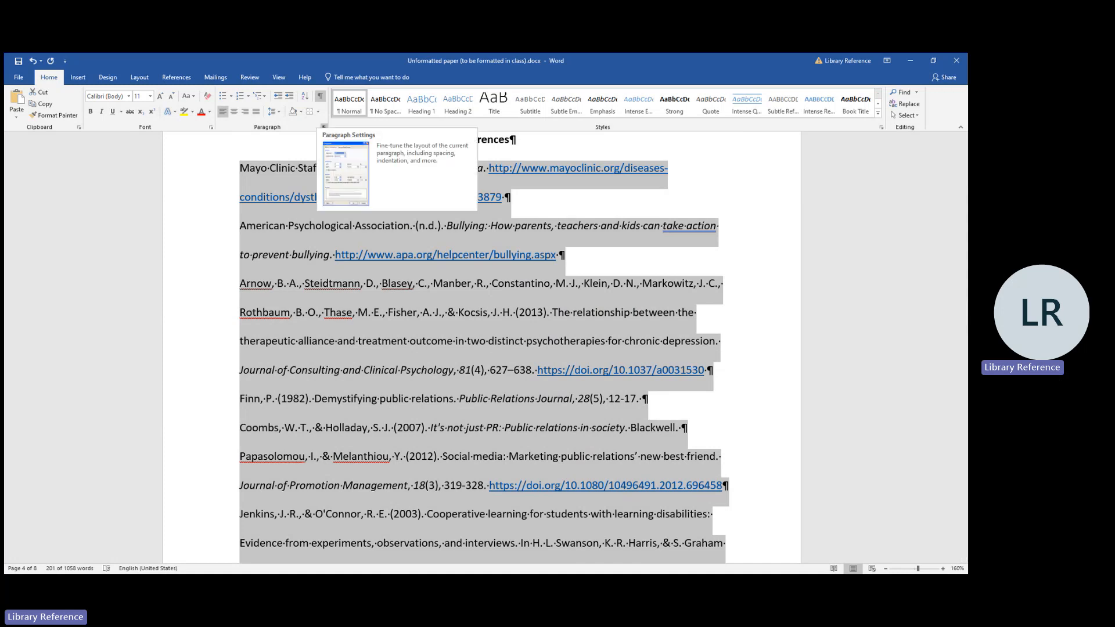
pyautogui.click(324, 127)
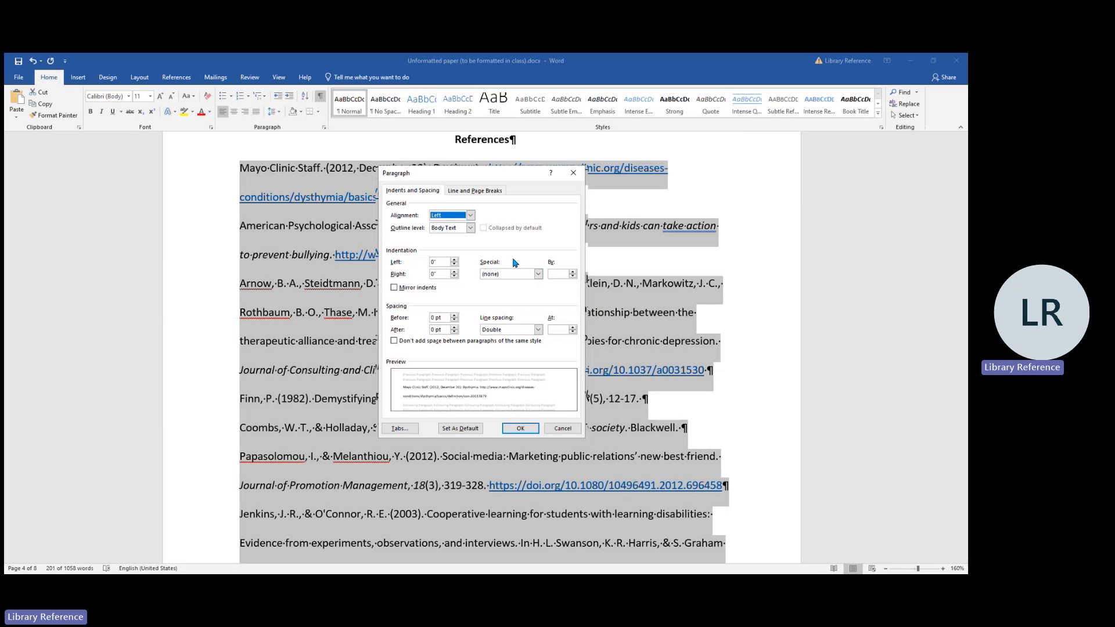
pyautogui.click(538, 274)
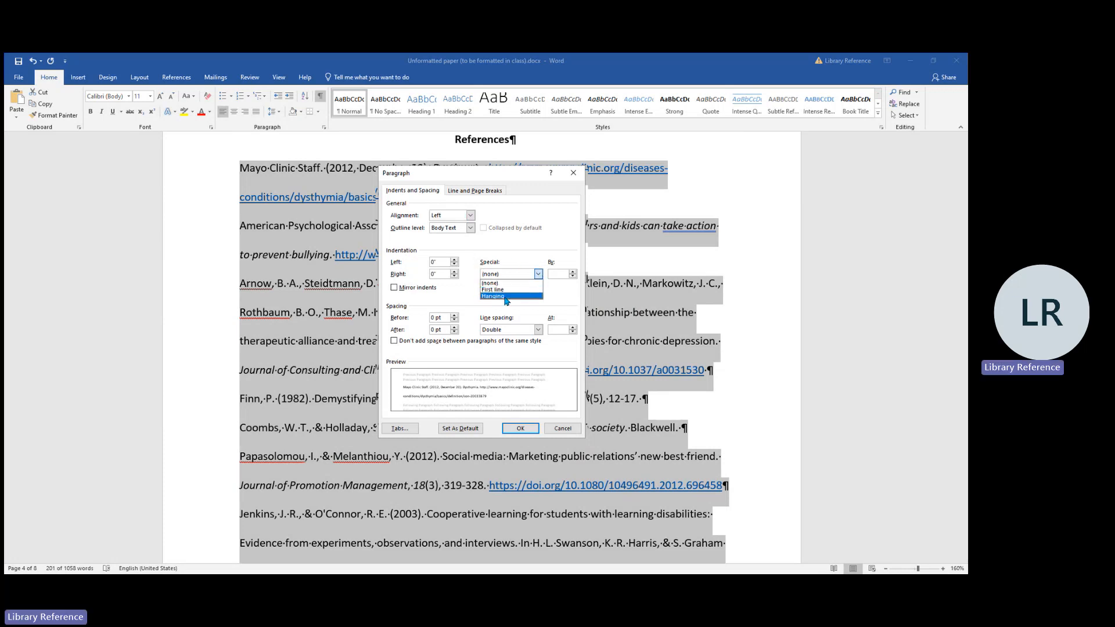
pyautogui.click(505, 297)
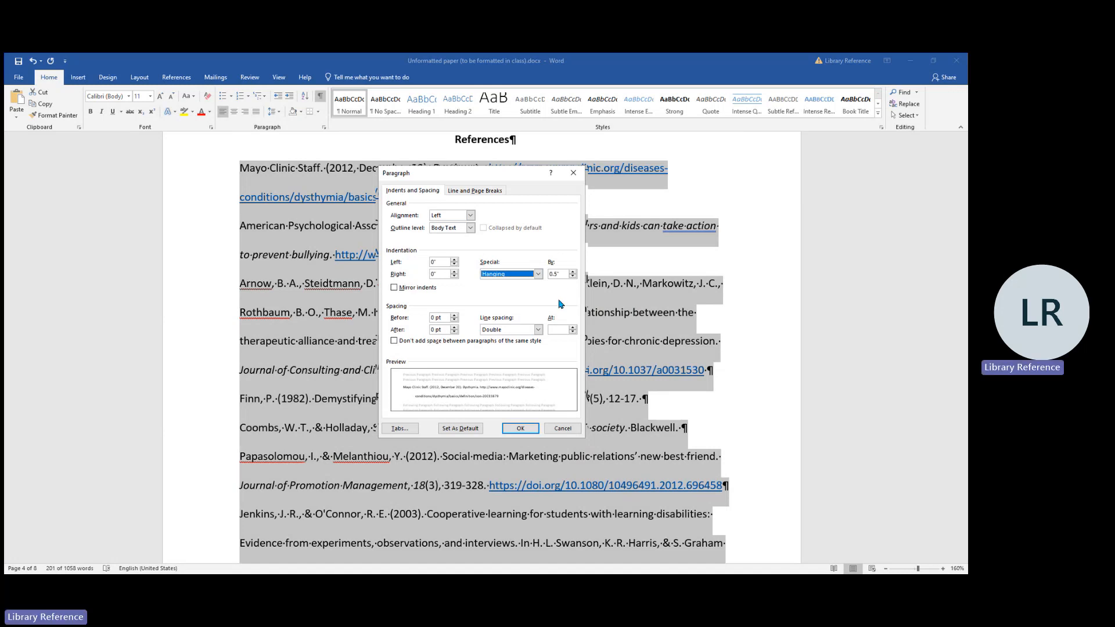
pyautogui.click(526, 429)
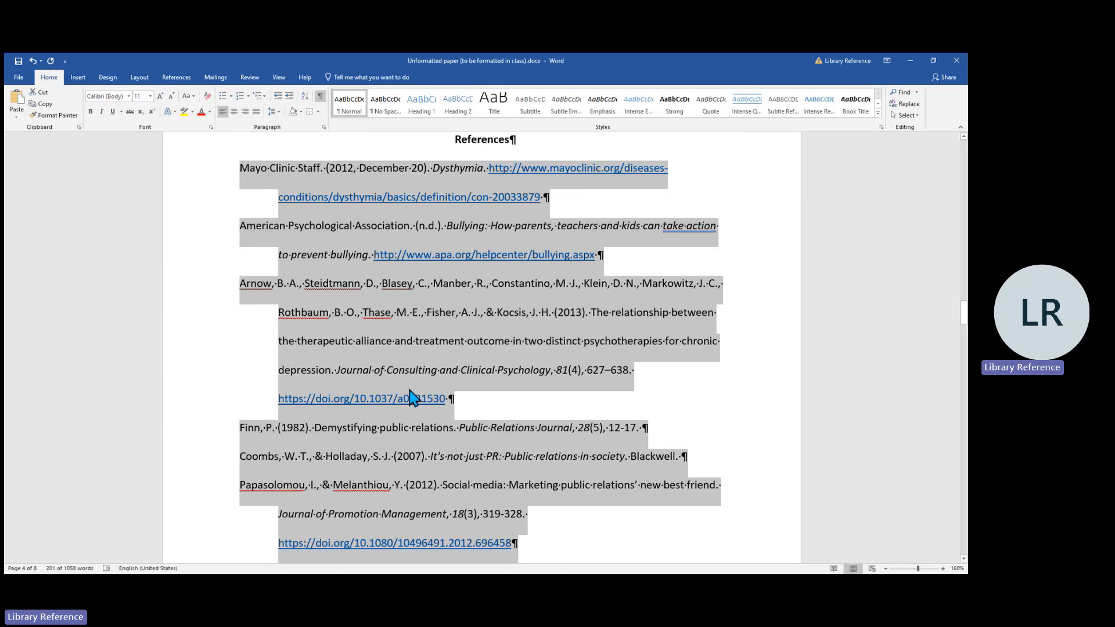
# Sort the selected reference entries alphabetically by paragraph text in ascending order, without a header row
pyautogui.click(305, 97)
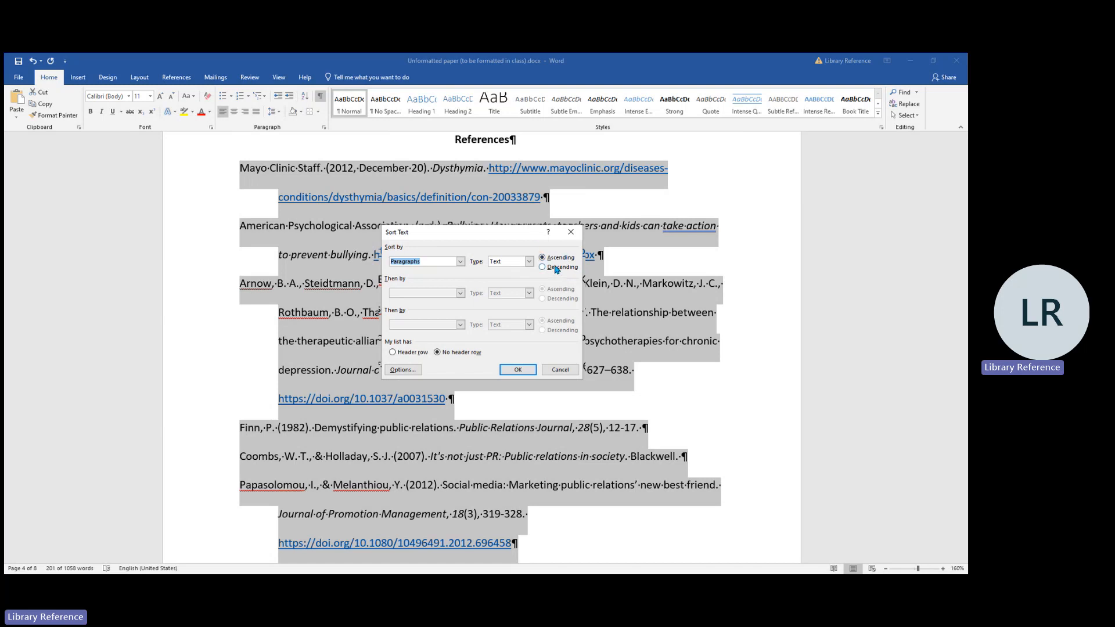
pyautogui.click(518, 369)
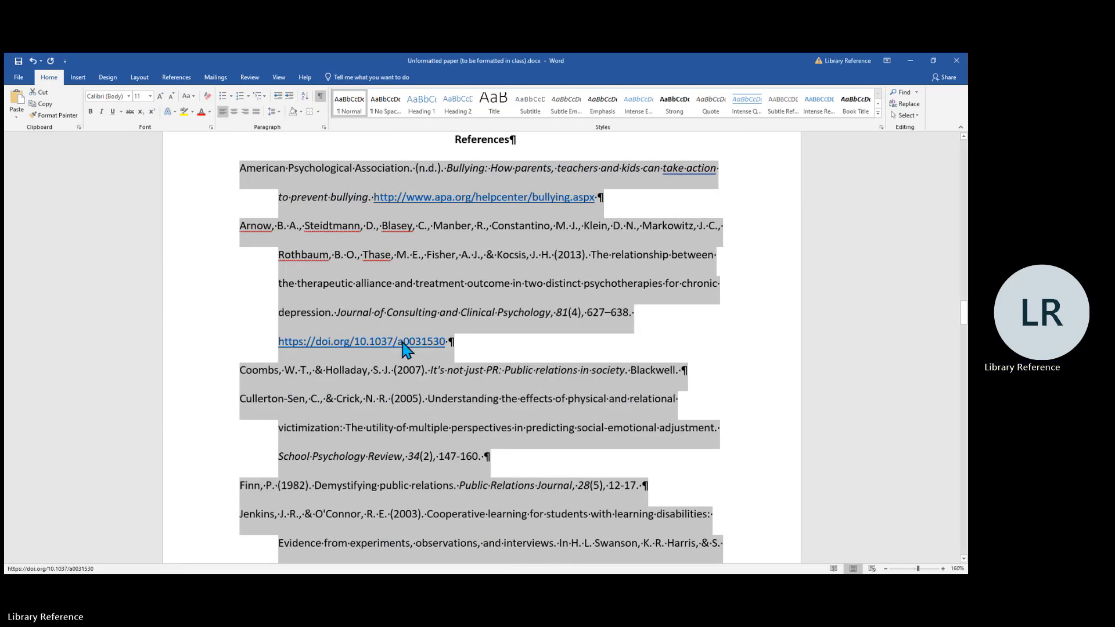
# Check the order and indents of the whole reference list, and look over the Footnotes page and the end of the body text
pyautogui.scroll(-3, 679, 366)
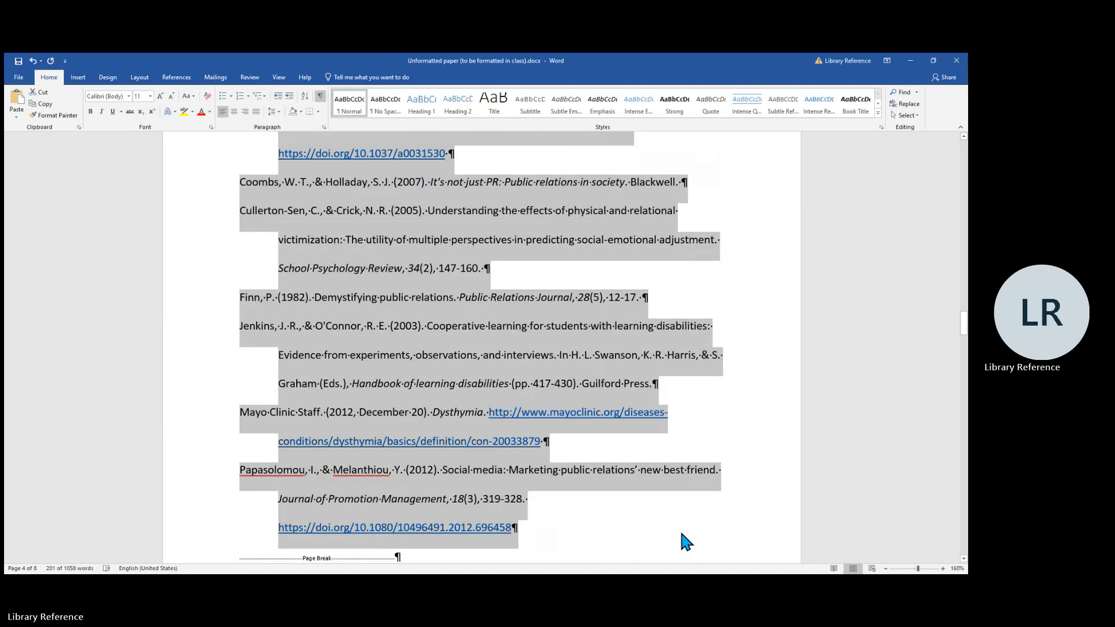
pyautogui.scroll(-1, 681, 535)
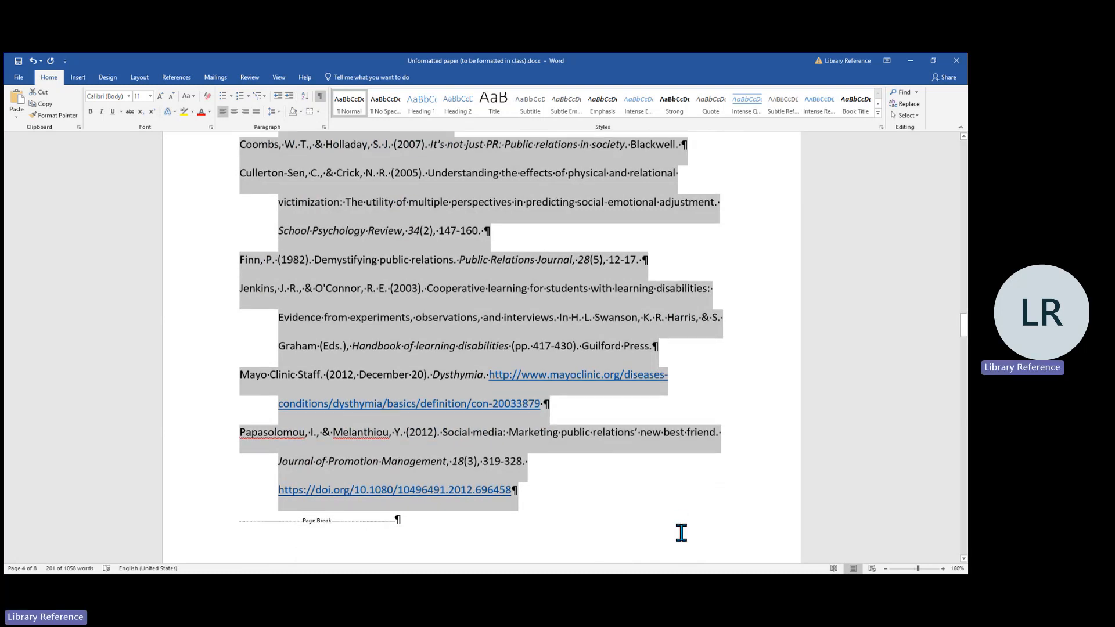
pyautogui.scroll(5, 682, 533)
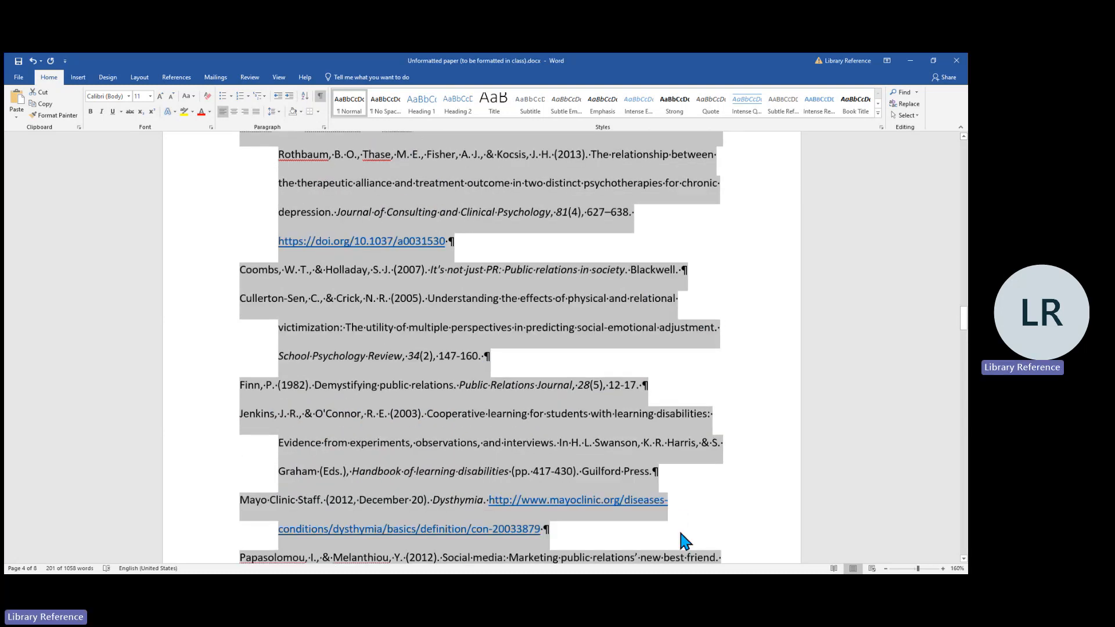
pyautogui.scroll(3, 681, 534)
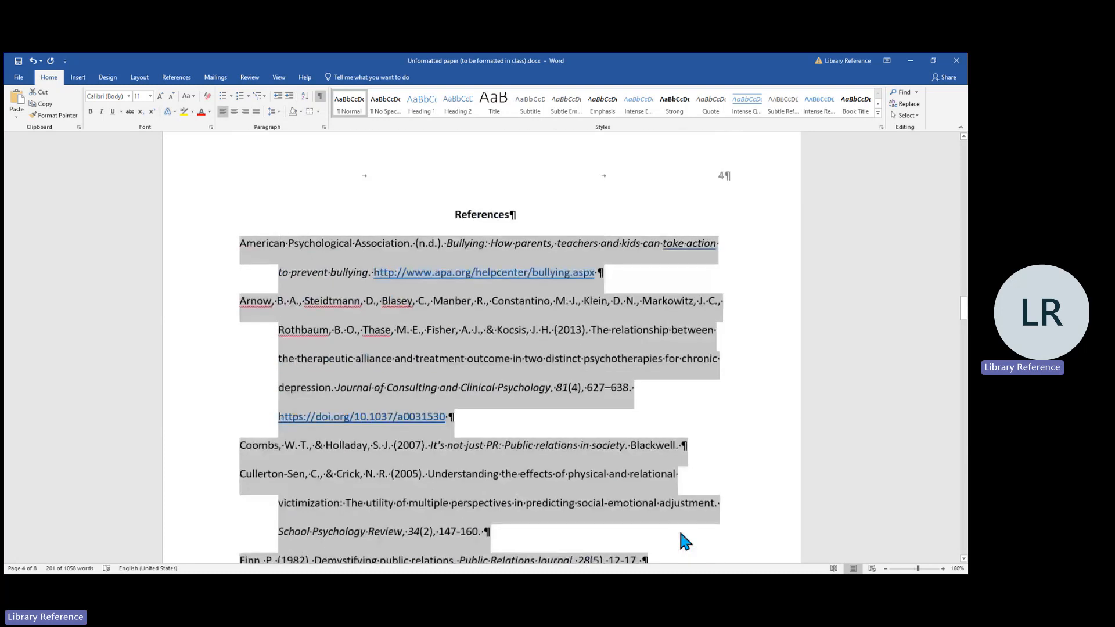
pyautogui.scroll(-4, 681, 533)
pyautogui.scroll(-8, 678, 528)
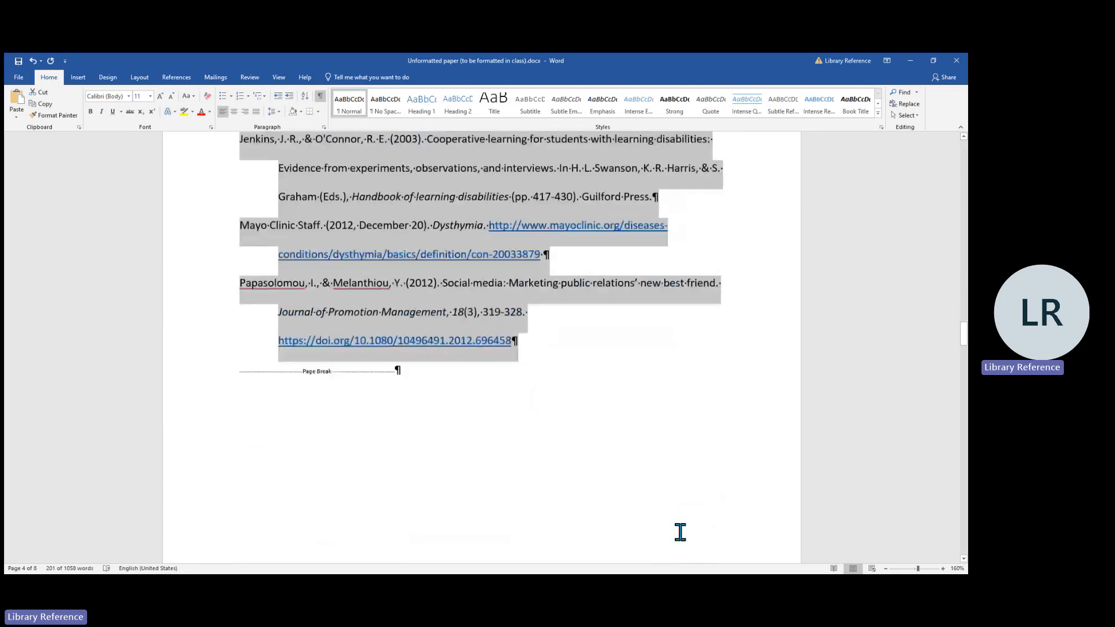
pyautogui.scroll(-7, 680, 533)
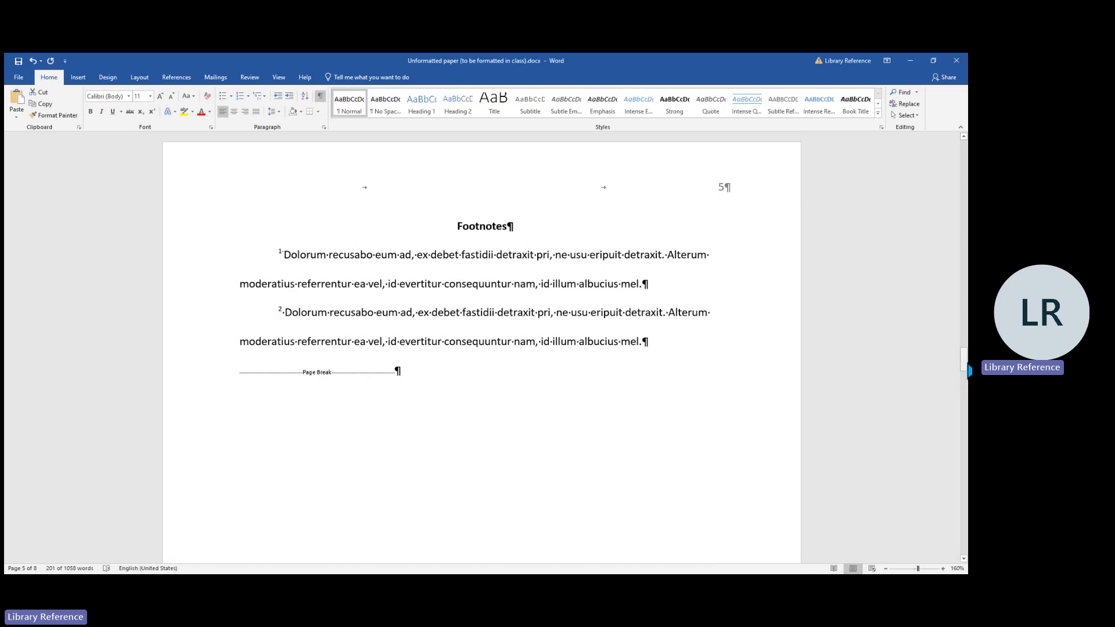
pyautogui.moveTo(969, 366); pyautogui.dragTo(967, 284)
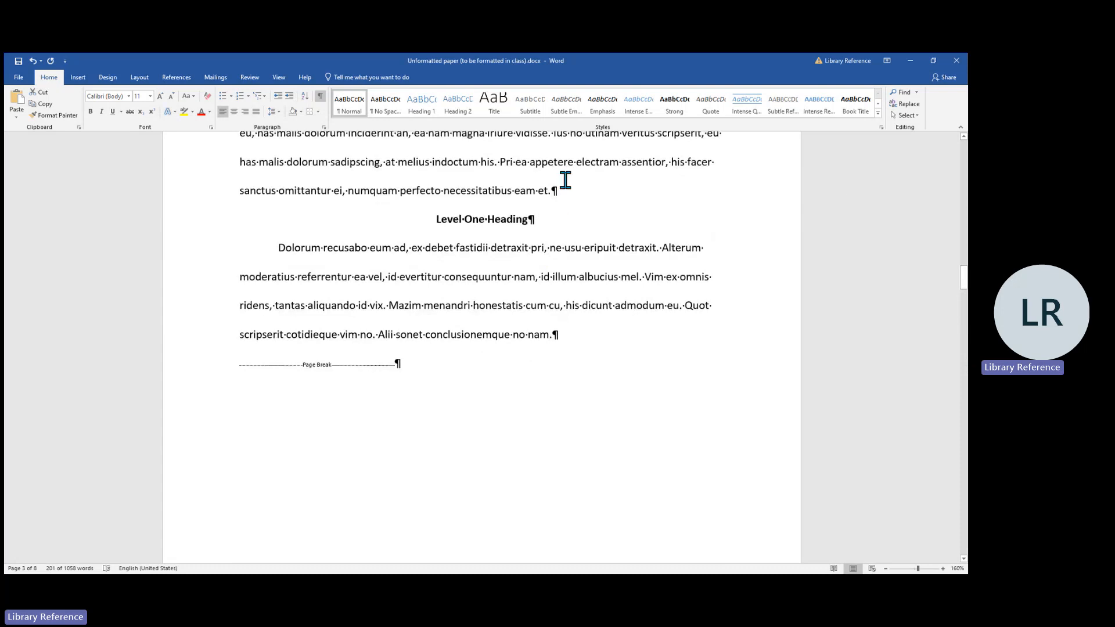
# Insert a footnote just before the final period of the last body paragraph on page 3, with the text "This is a footnote."
pyautogui.click(549, 335)
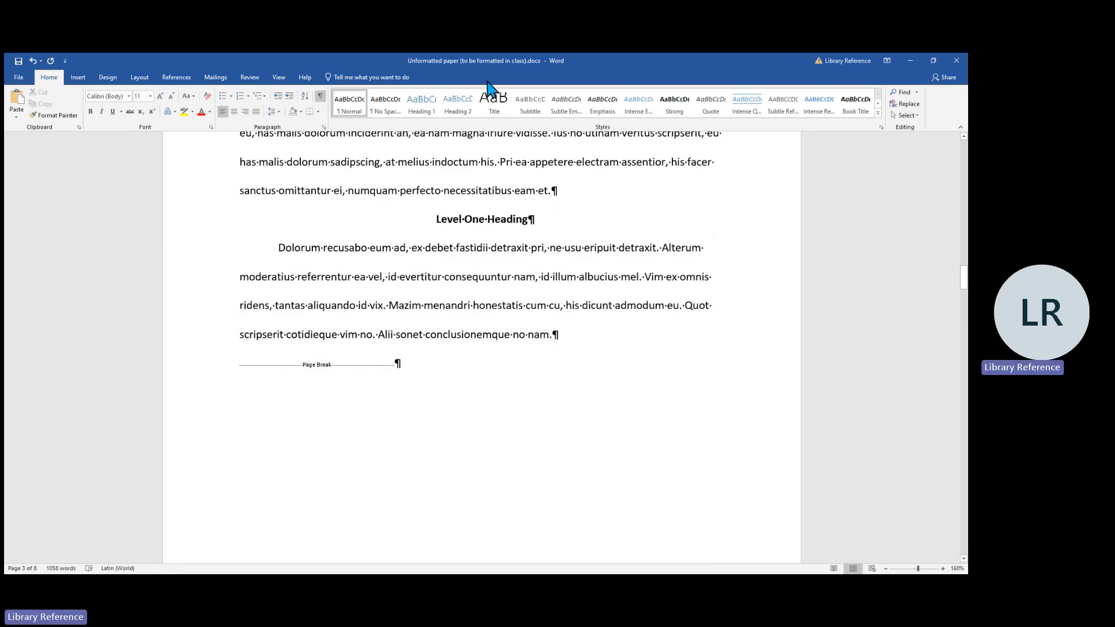
pyautogui.click(178, 79)
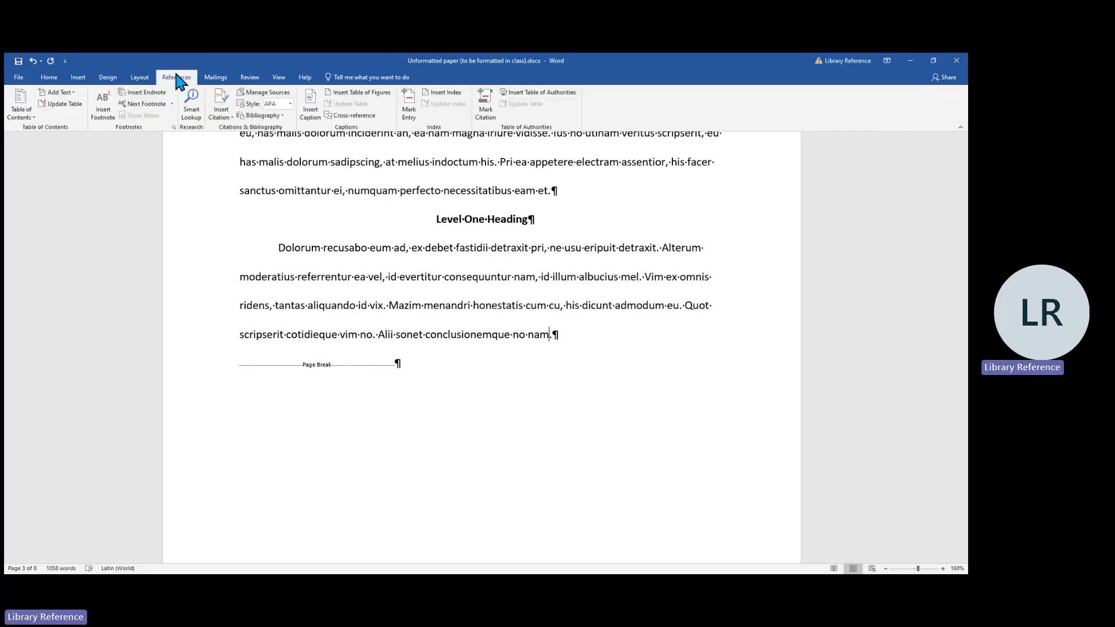
pyautogui.click(106, 108)
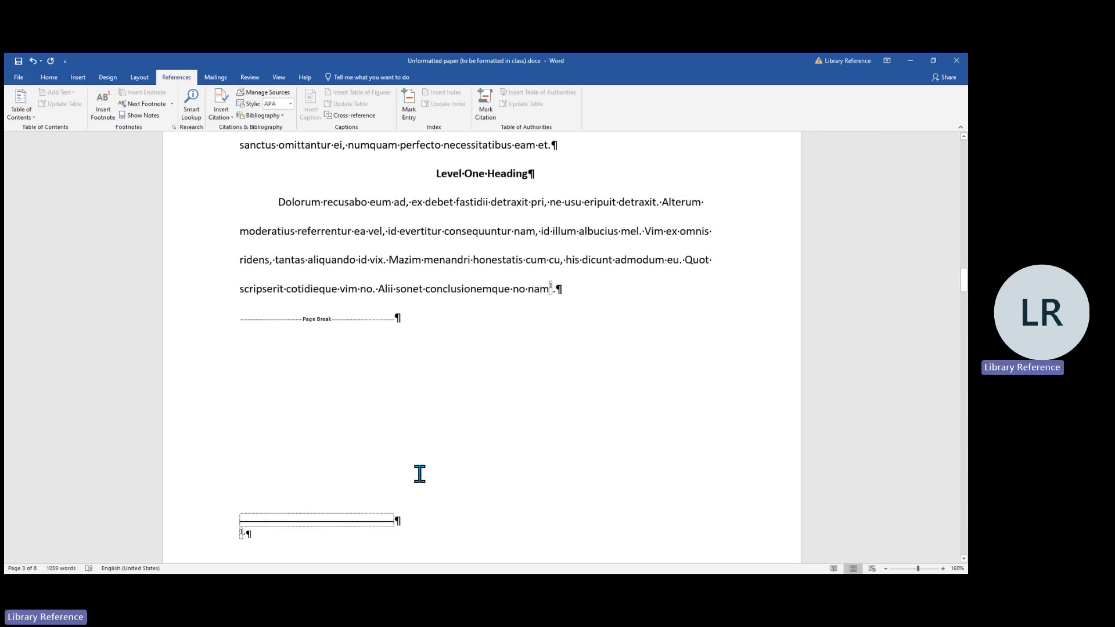
pyautogui.scroll(-1, 420, 473)
pyautogui.scroll(-1, 420, 473)
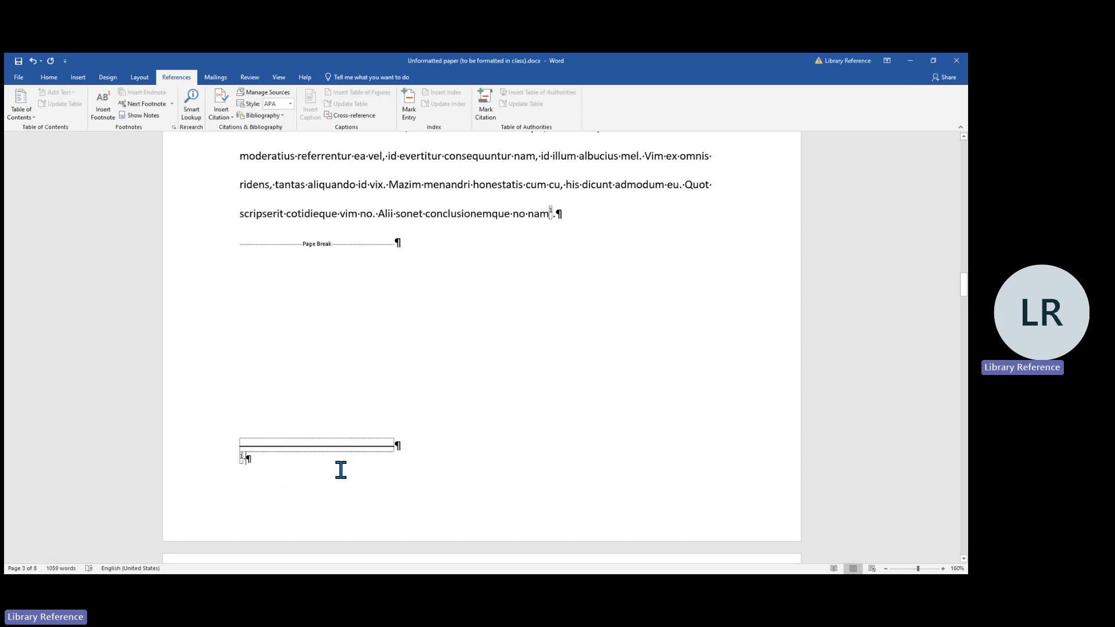
pyautogui.hotkey('alt', 'shift')
pyautogui.hotkey('alt', 'shift')
pyautogui.write('This ')
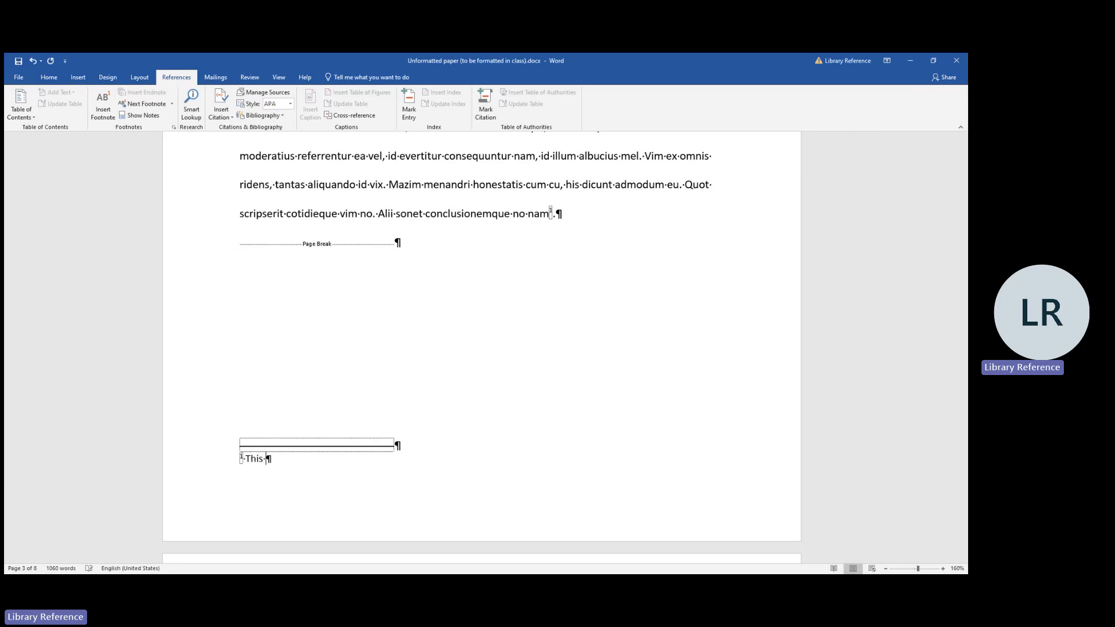
pyautogui.write('is a footnote.')
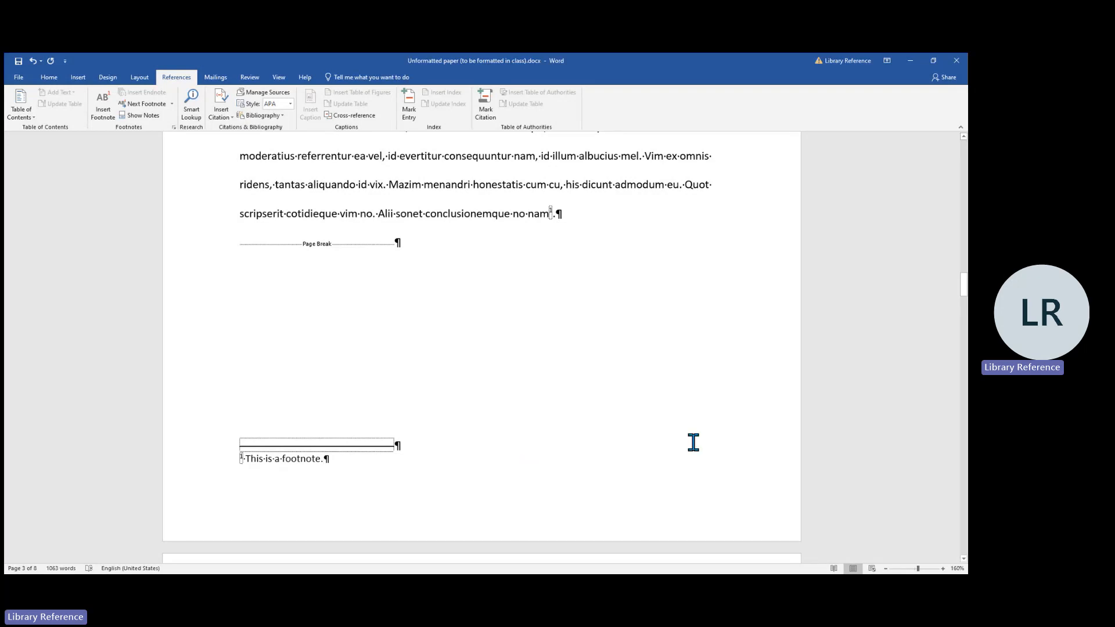
# Insert a footnote after "necessitatibus eam et" in the preceding section's paragraph, with the text "This is a new footnote."
pyautogui.scroll(1, 735, 398)
pyautogui.scroll(3, 736, 397)
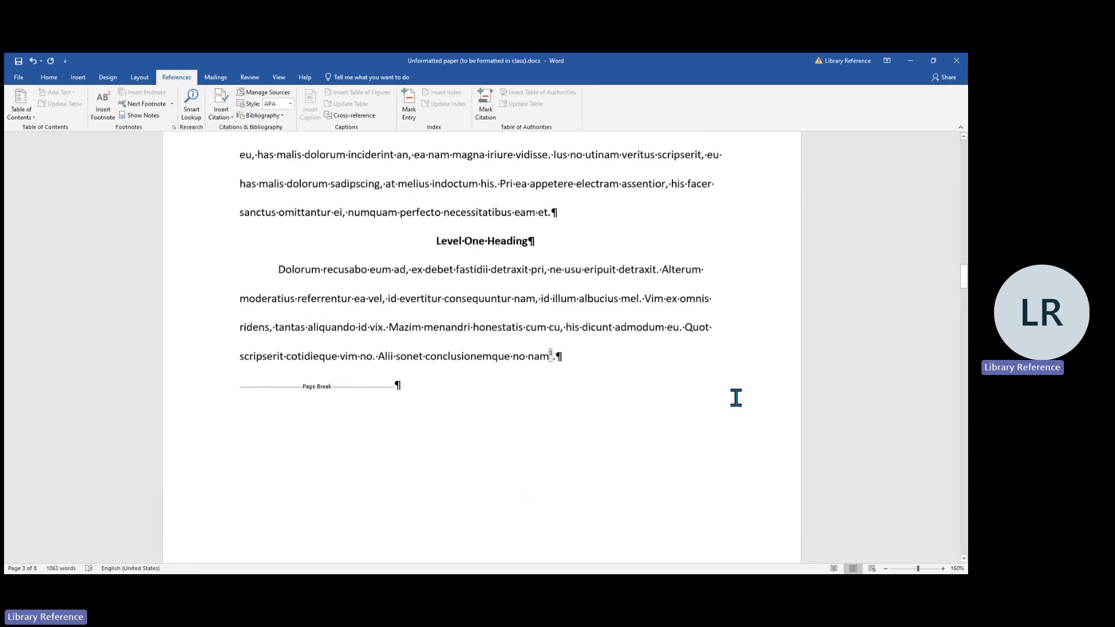
pyautogui.scroll(1, 736, 398)
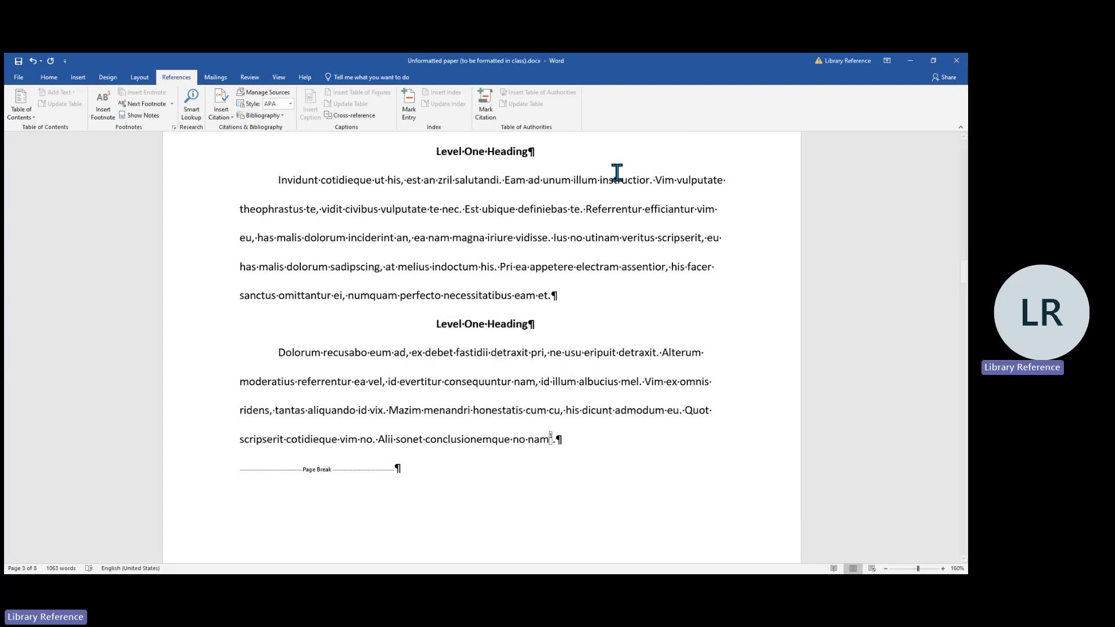
pyautogui.click(550, 295)
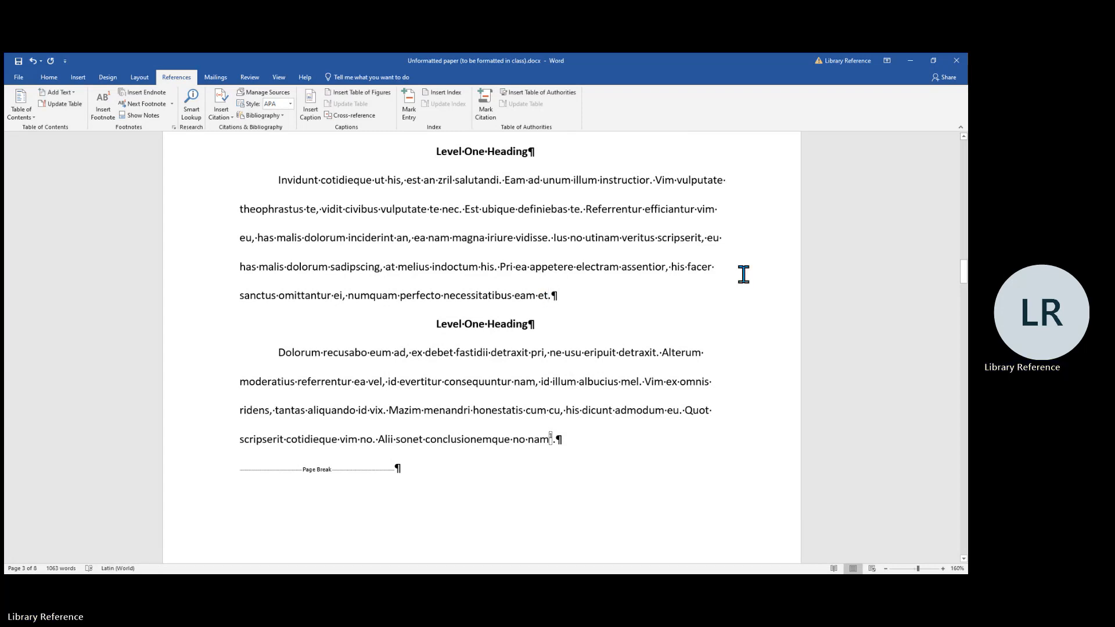
pyautogui.click(107, 112)
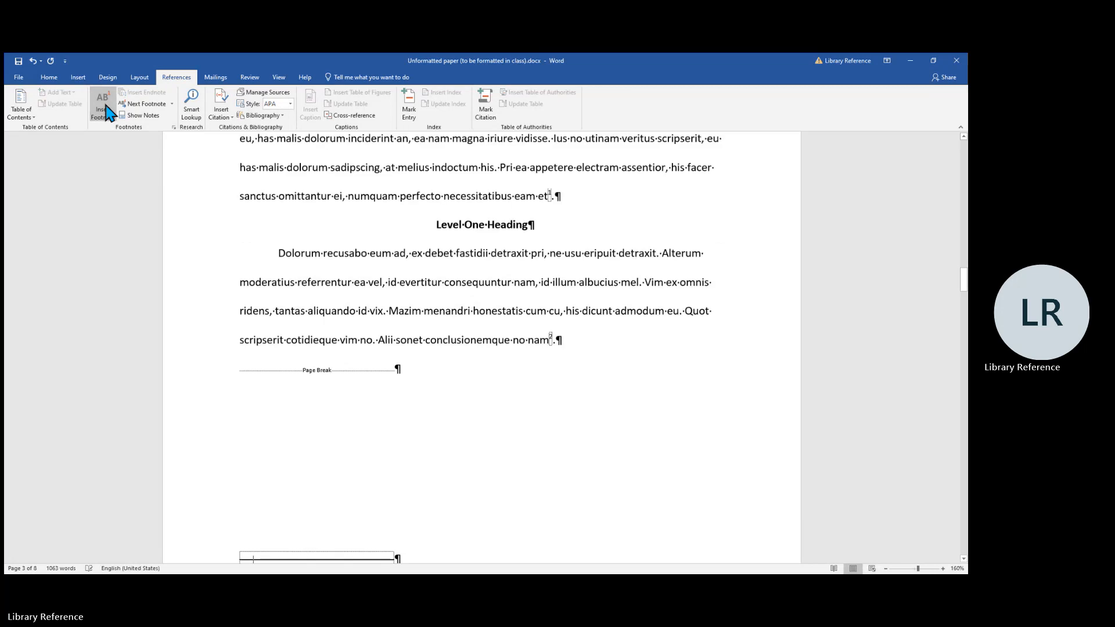
pyautogui.scroll(2, 629, 203)
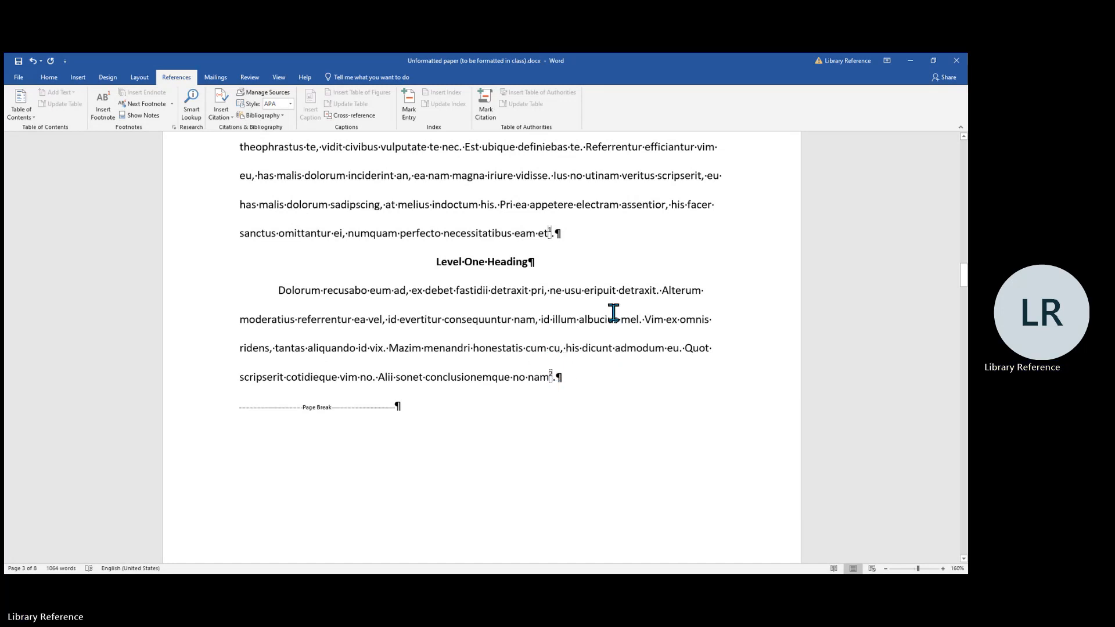
pyautogui.scroll(-3, 612, 314)
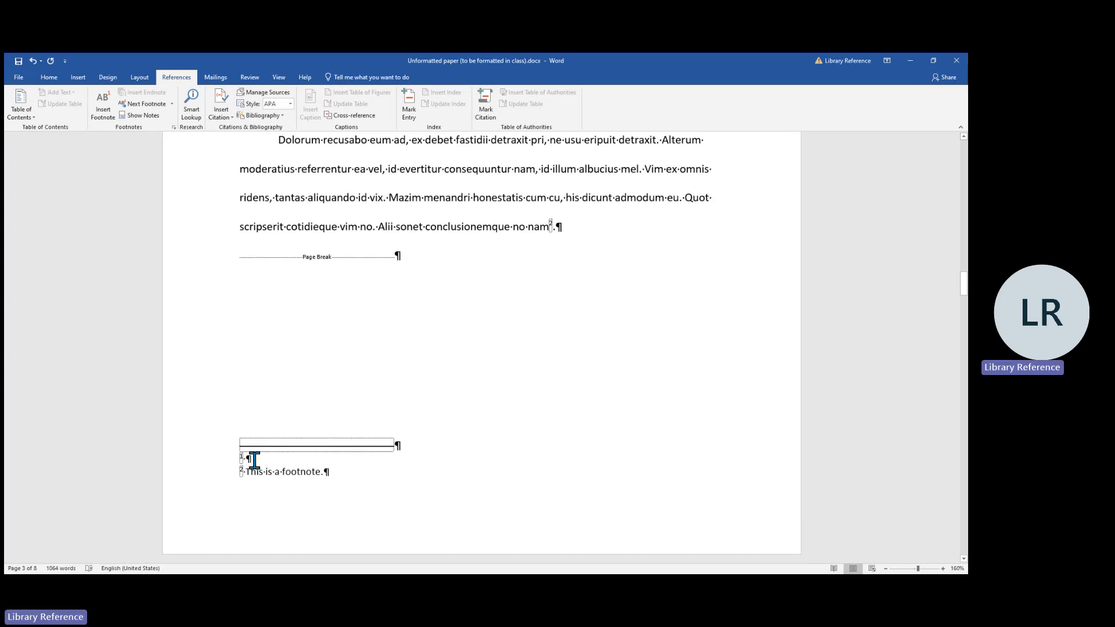
pyautogui.click(255, 460)
pyautogui.write('This is ')
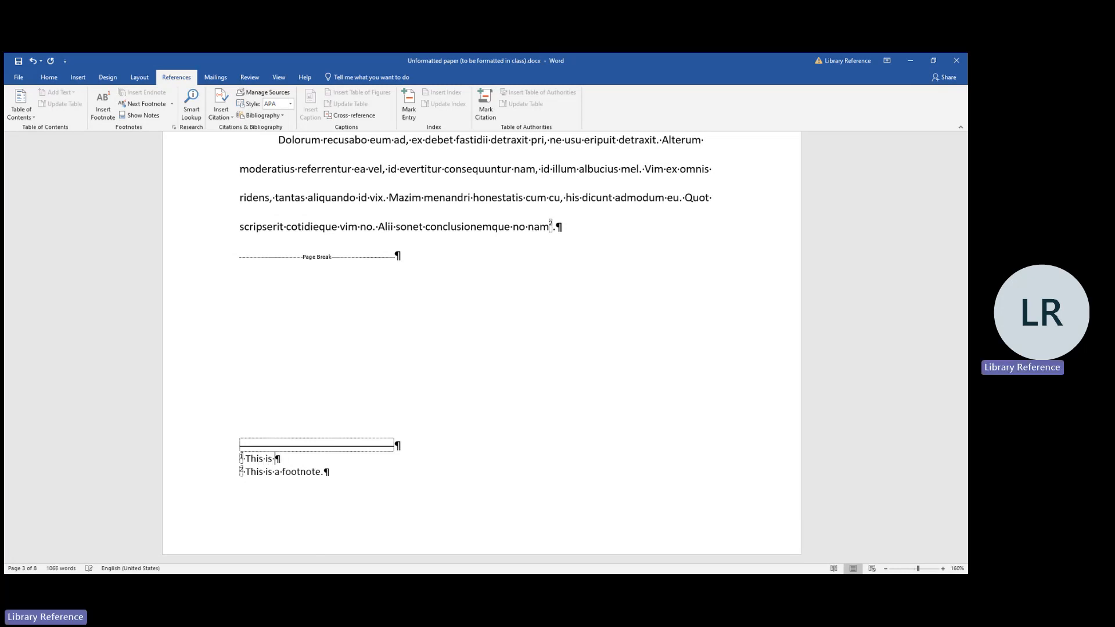
pyautogui.write('a new f')
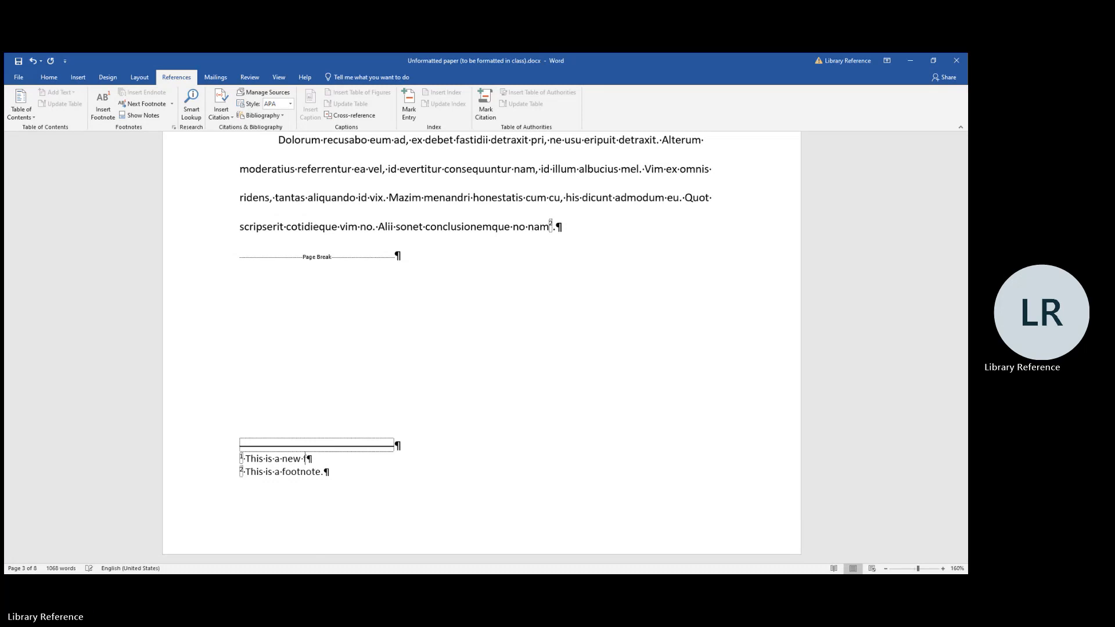
pyautogui.write('ootnote.')
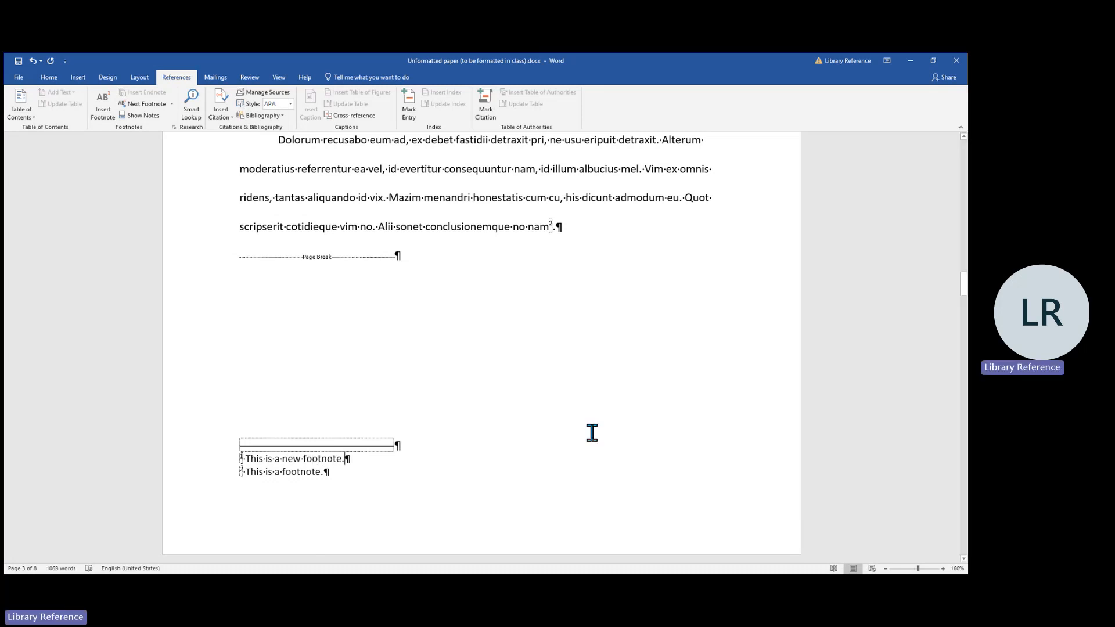
pyautogui.scroll(3, 592, 433)
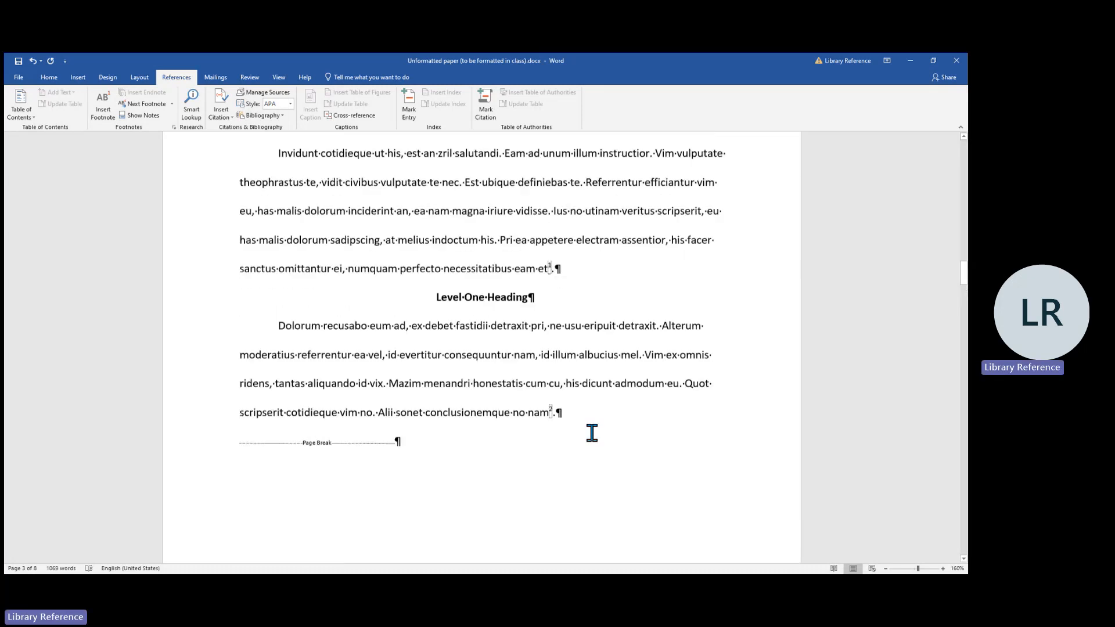
pyautogui.scroll(2, 592, 433)
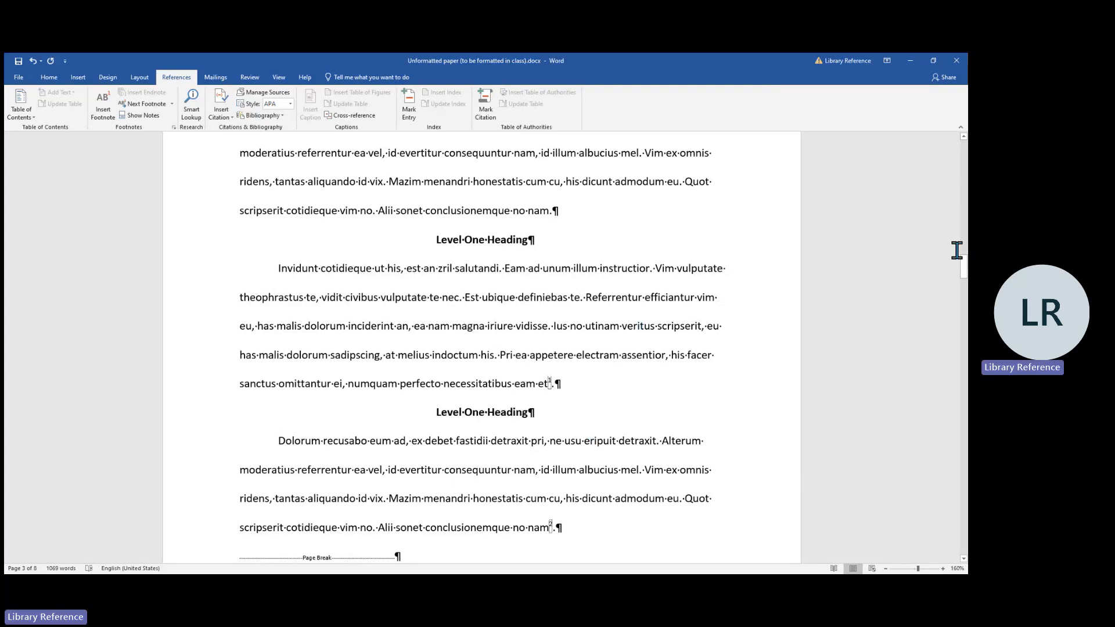
# Delete the separate Footnotes page on page 5, including its heading, both notes and its page break
pyautogui.moveTo(965, 274); pyautogui.dragTo(959, 366)
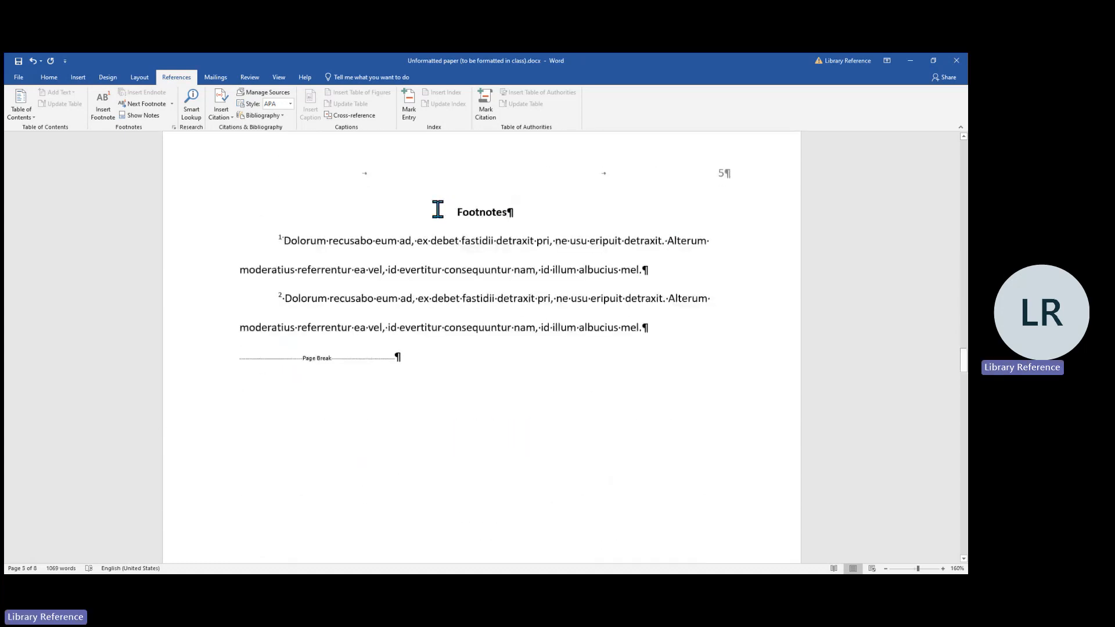
pyautogui.moveTo(436, 210); pyautogui.dragTo(616, 356)
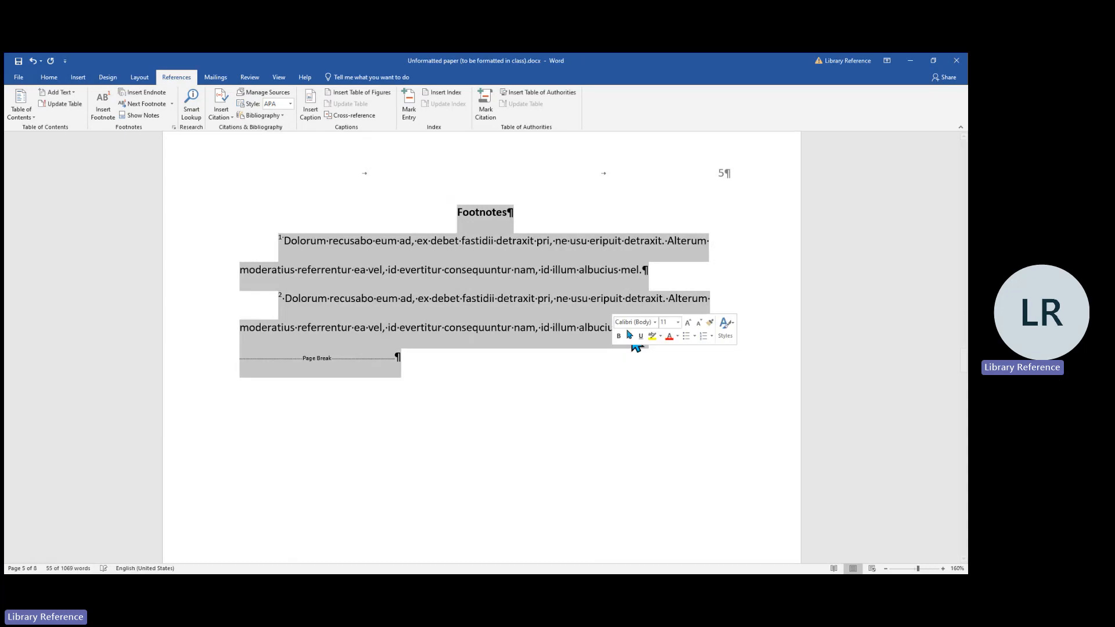
pyautogui.press('Delete')
pyautogui.scroll(5, 630, 331)
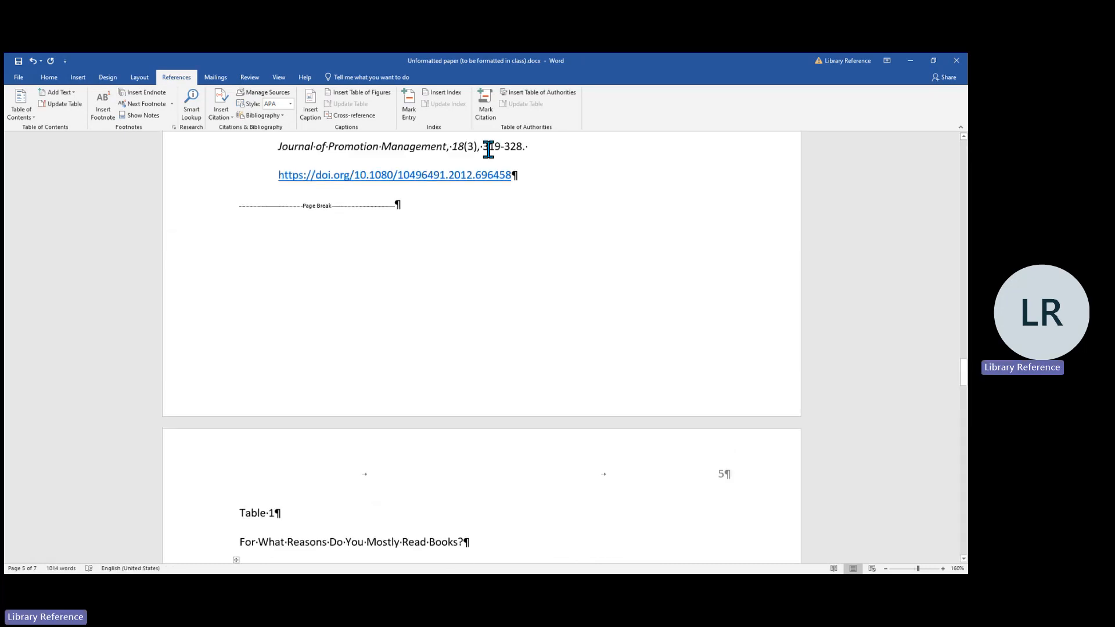
# Make the table number "Table 1" above the table on page 5 bold
pyautogui.scroll(-3, 562, 341)
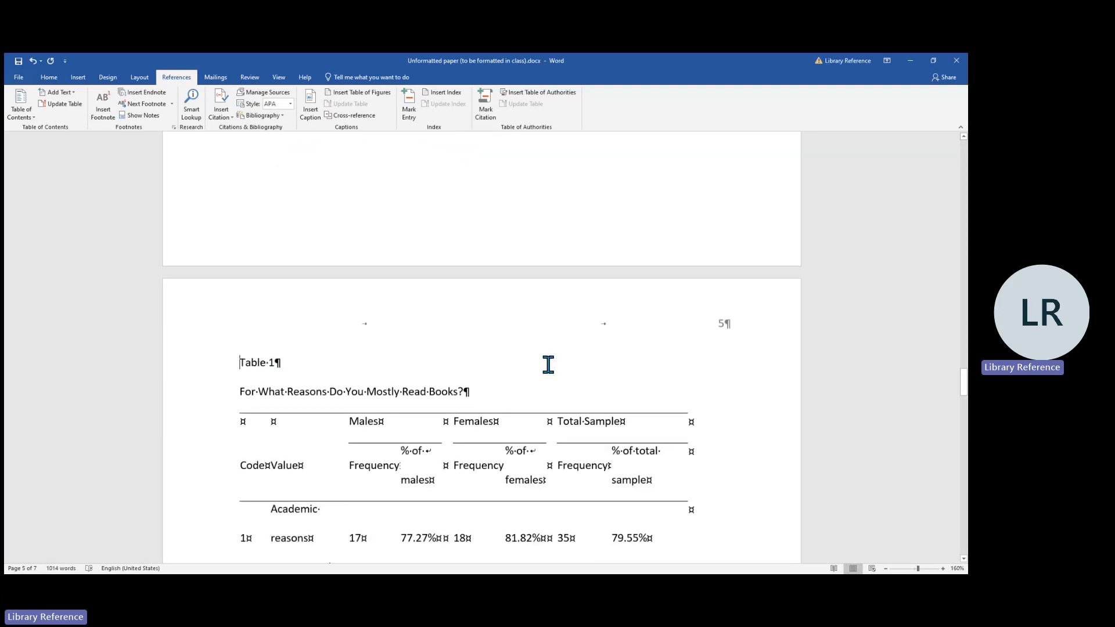
pyautogui.scroll(-1, 567, 361)
pyautogui.scroll(-3, 567, 361)
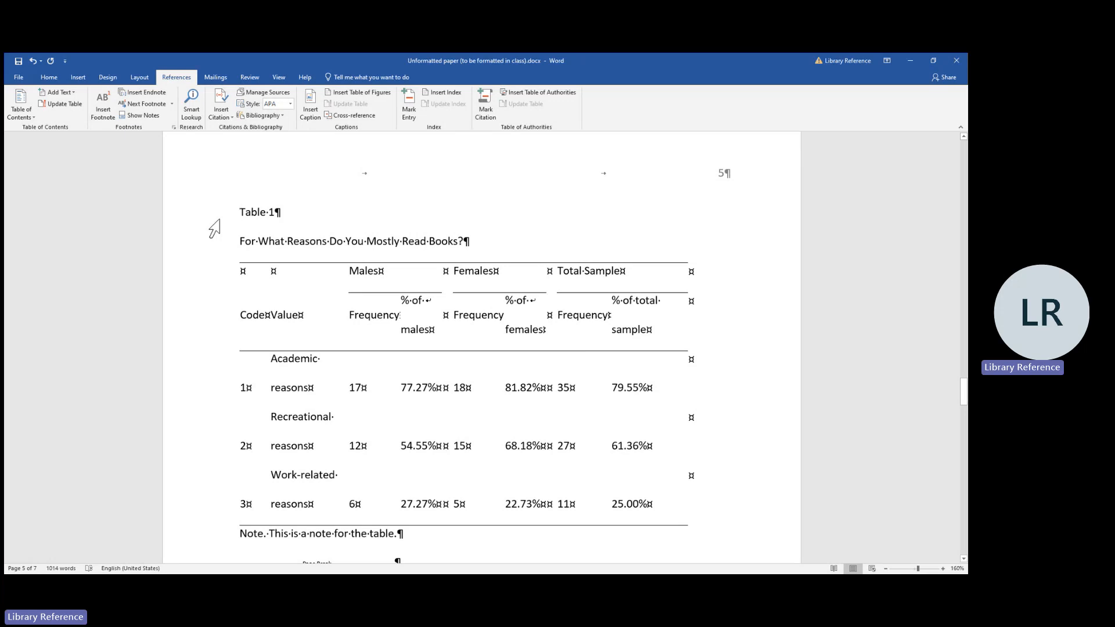
pyautogui.click(209, 225)
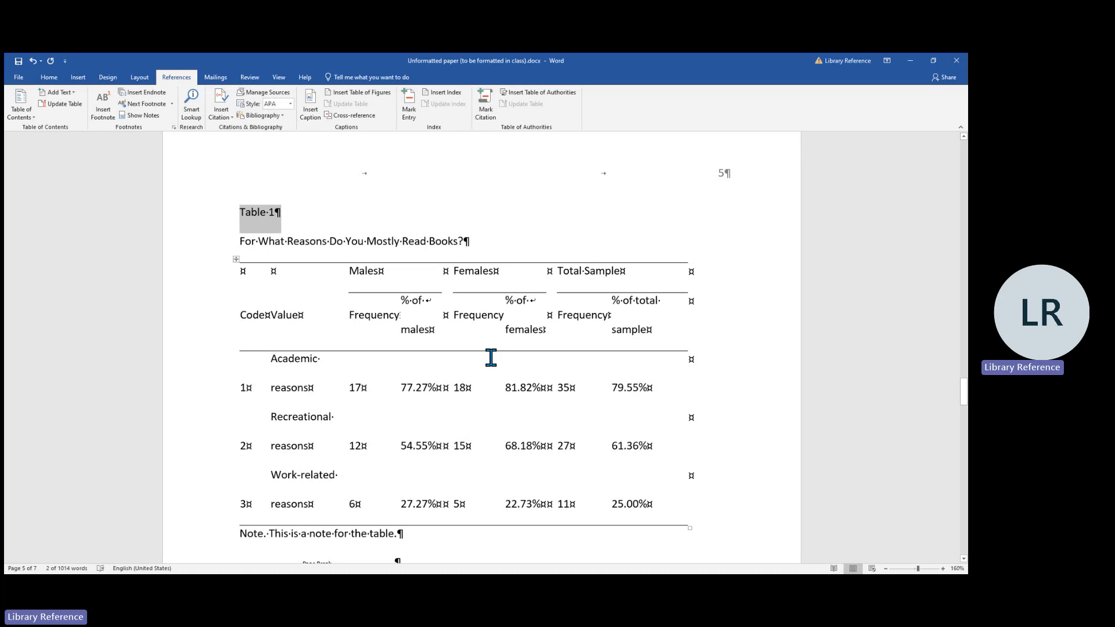
pyautogui.click(50, 77)
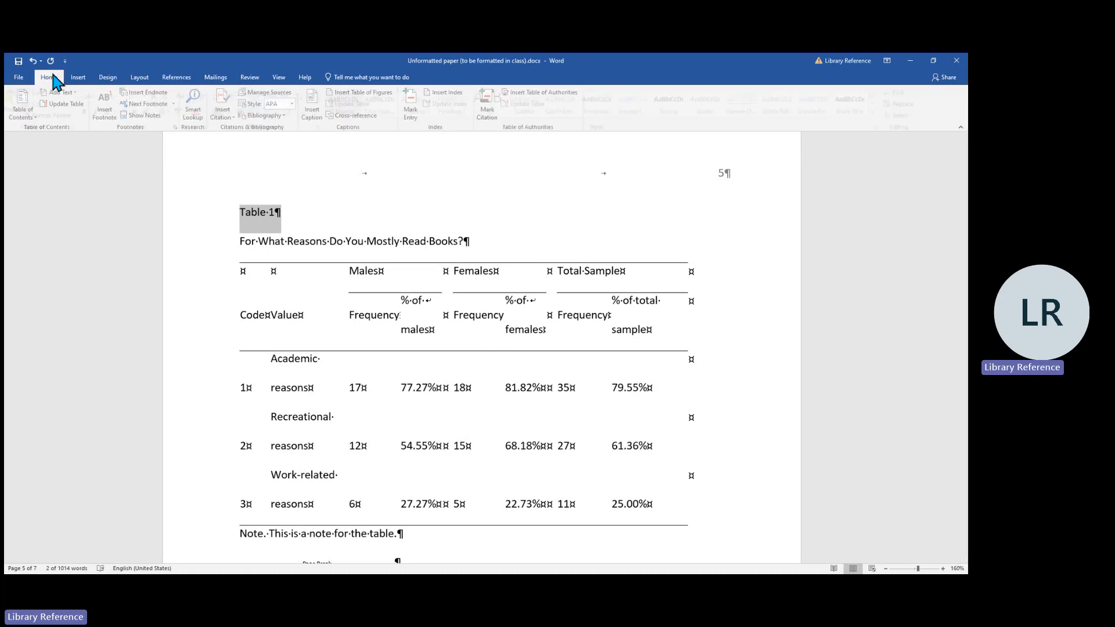
pyautogui.click(90, 111)
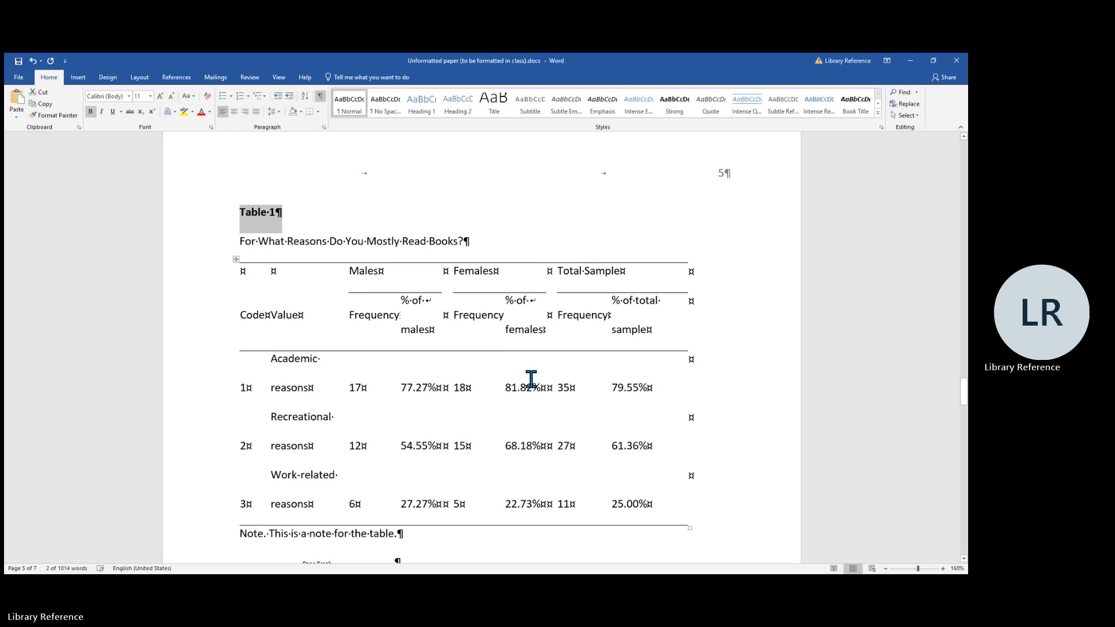
# Copy the bold formatting of "Table 1" to the figure number "Figure 1" on page 6 with Format Painter
pyautogui.click(60, 115)
pyautogui.scroll(-4, 331, 250)
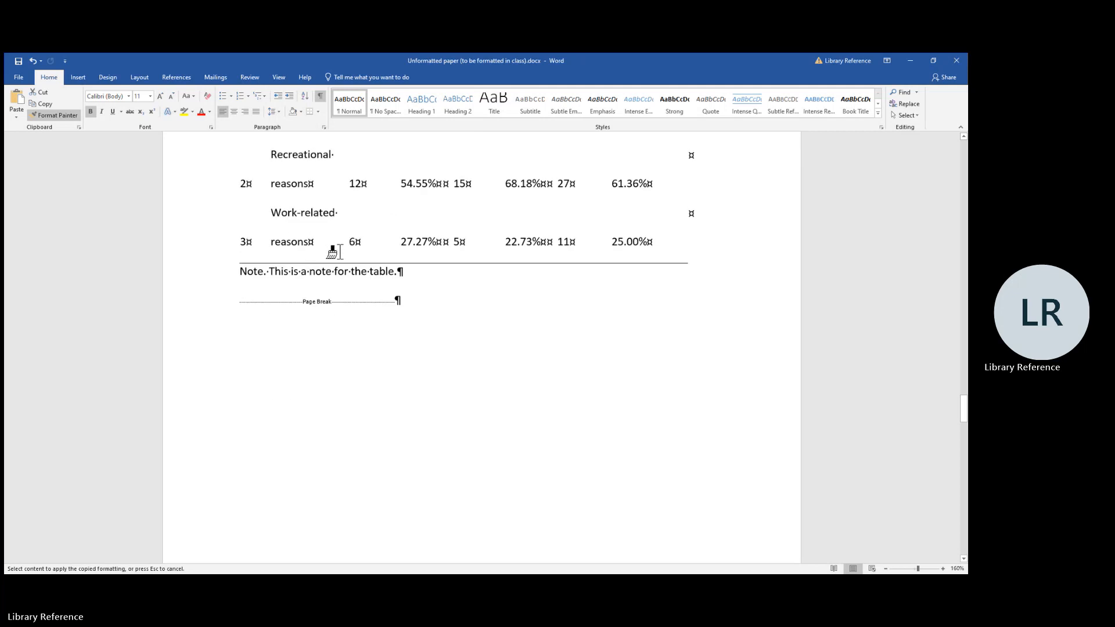
pyautogui.scroll(-10, 337, 251)
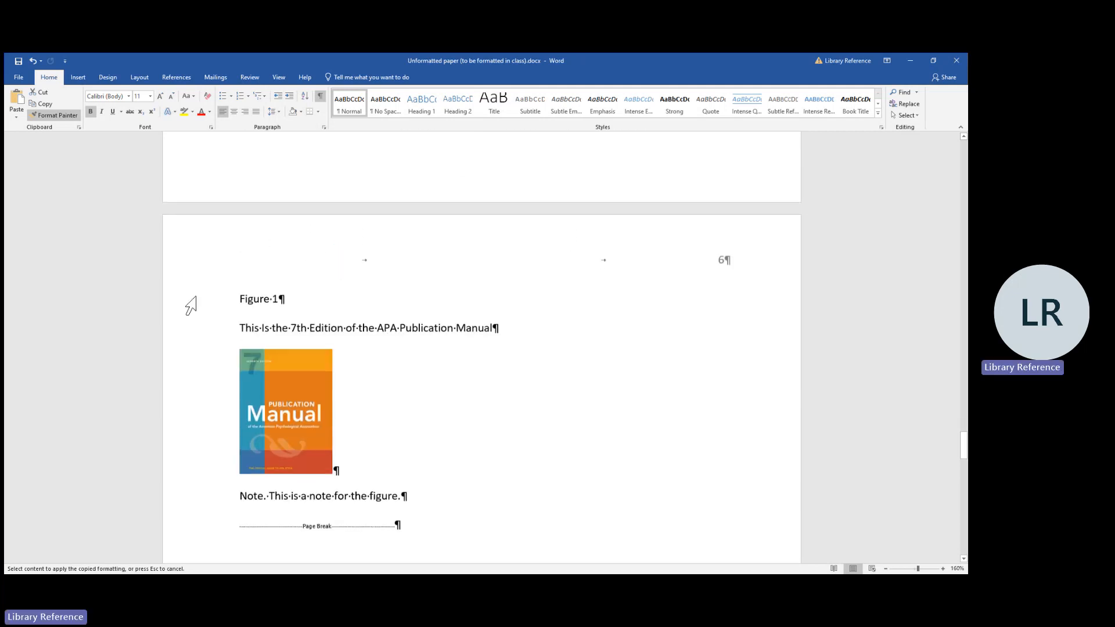
pyautogui.click(195, 302)
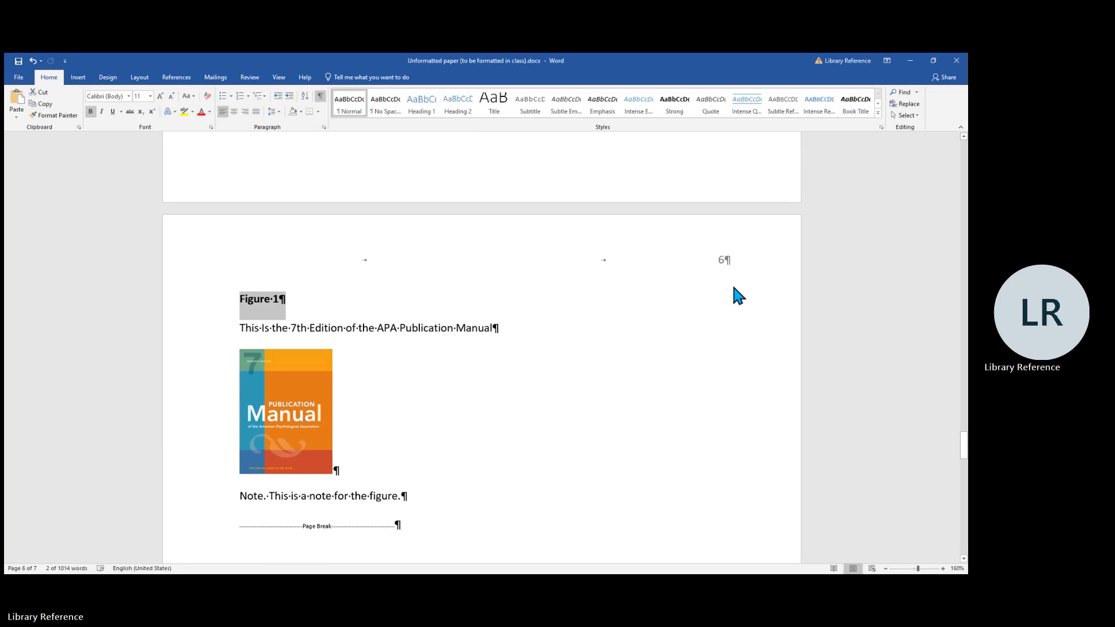
# Italicize the table title "For What Reasons Do You Mostly Read Books?" on page 5
pyautogui.scroll(10, 734, 287)
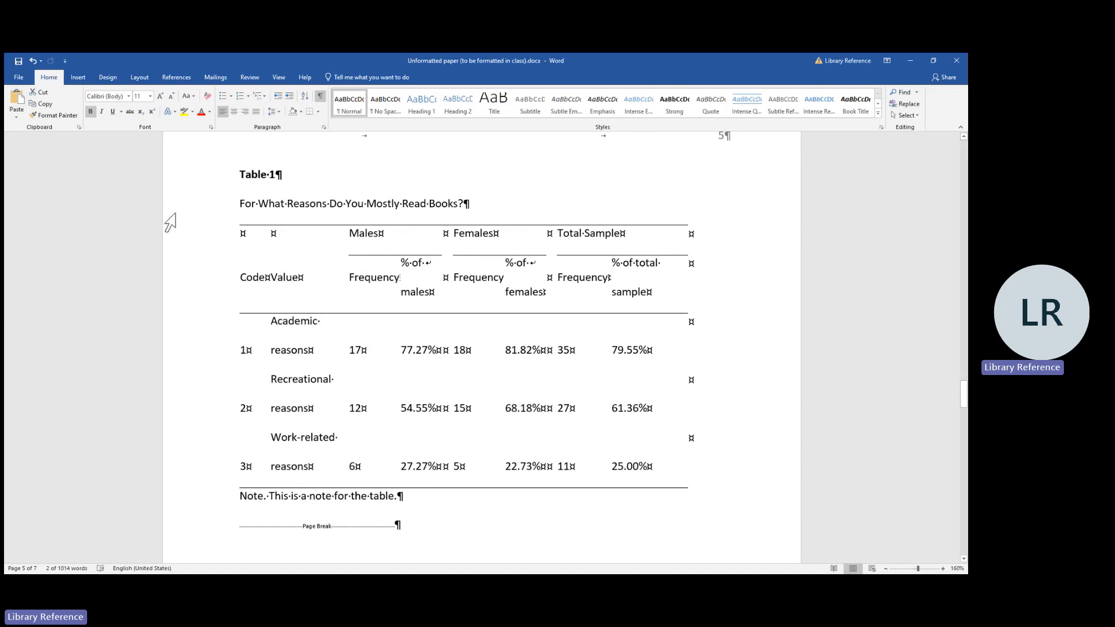
pyautogui.click(215, 208)
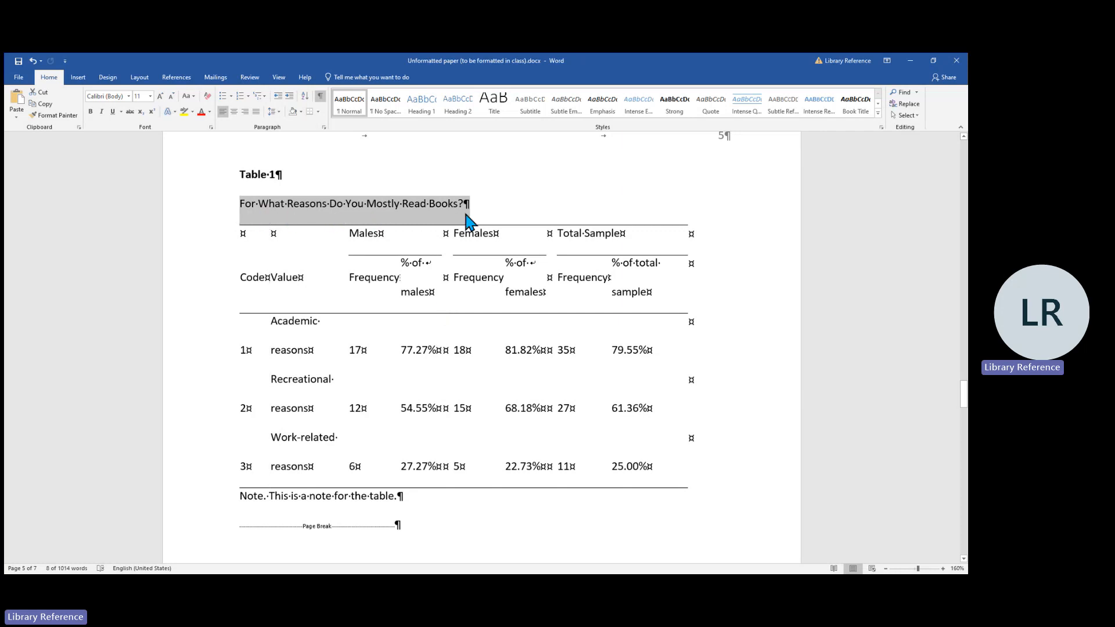
pyautogui.click(101, 113)
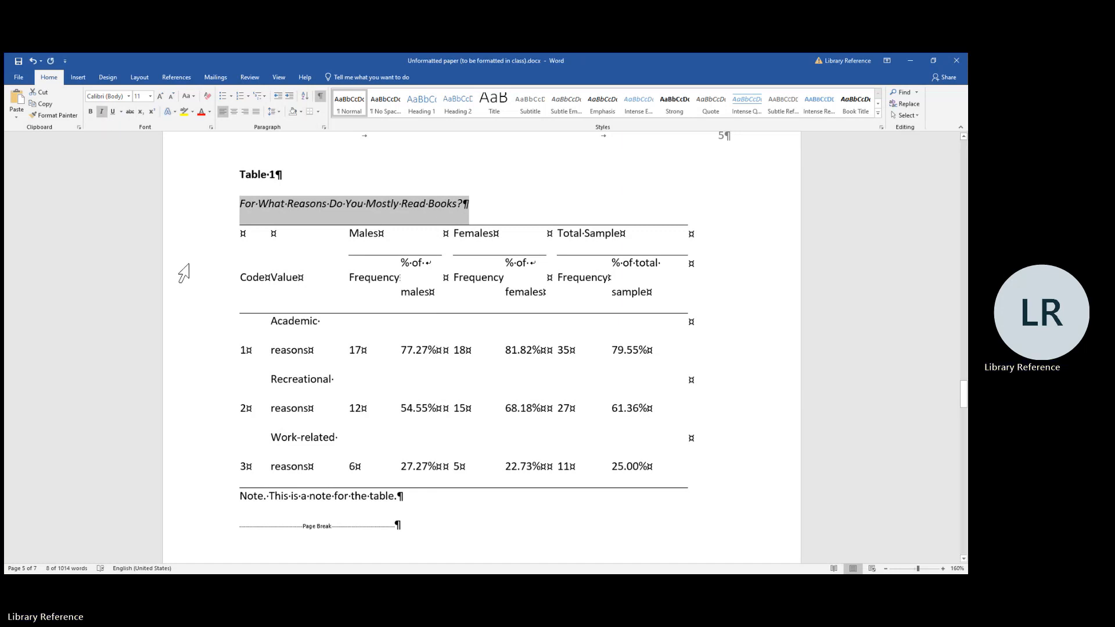
# Copy the table title's italic formatting to the figure title "This Is the 7th Edition of the APA Publication Manual" with Format Painter
pyautogui.click(53, 116)
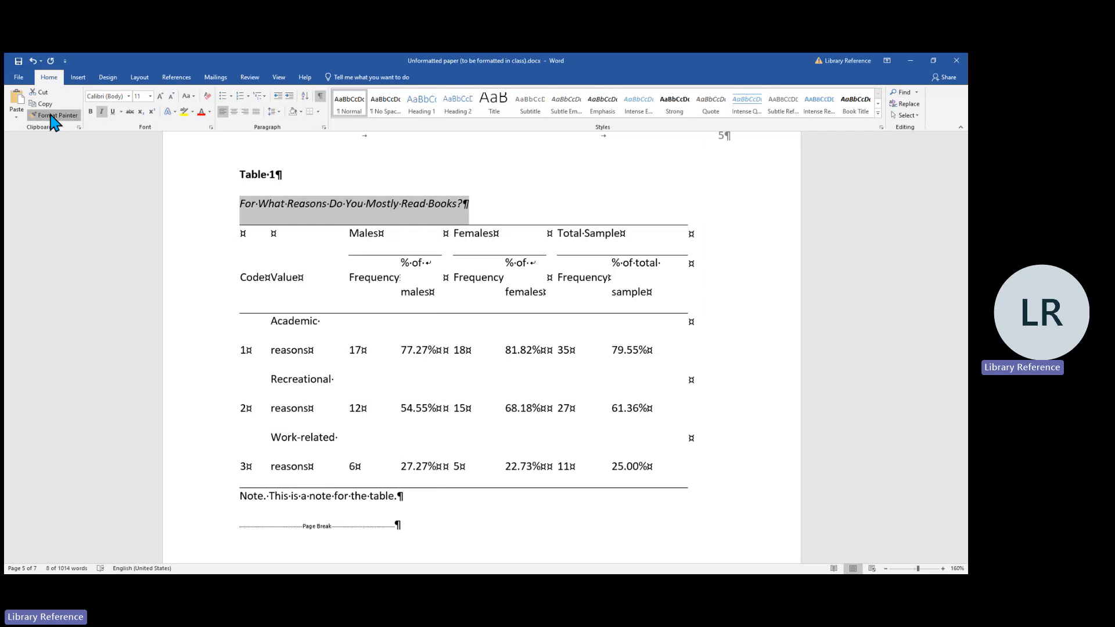
pyautogui.scroll(-3, 817, 380)
pyautogui.scroll(-8, 817, 380)
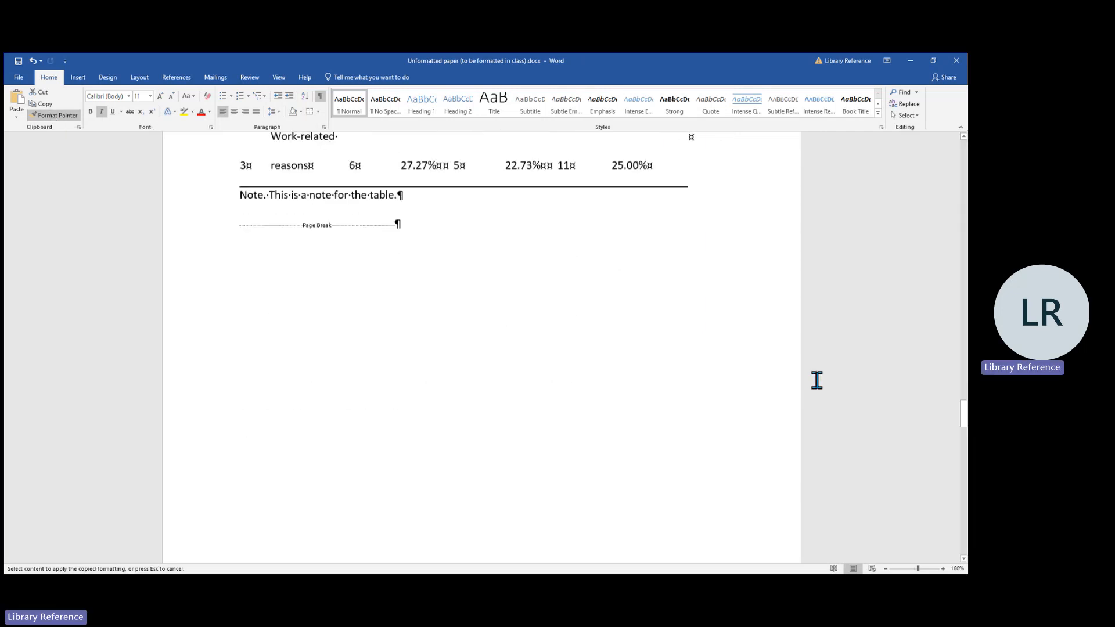
pyautogui.click(186, 445)
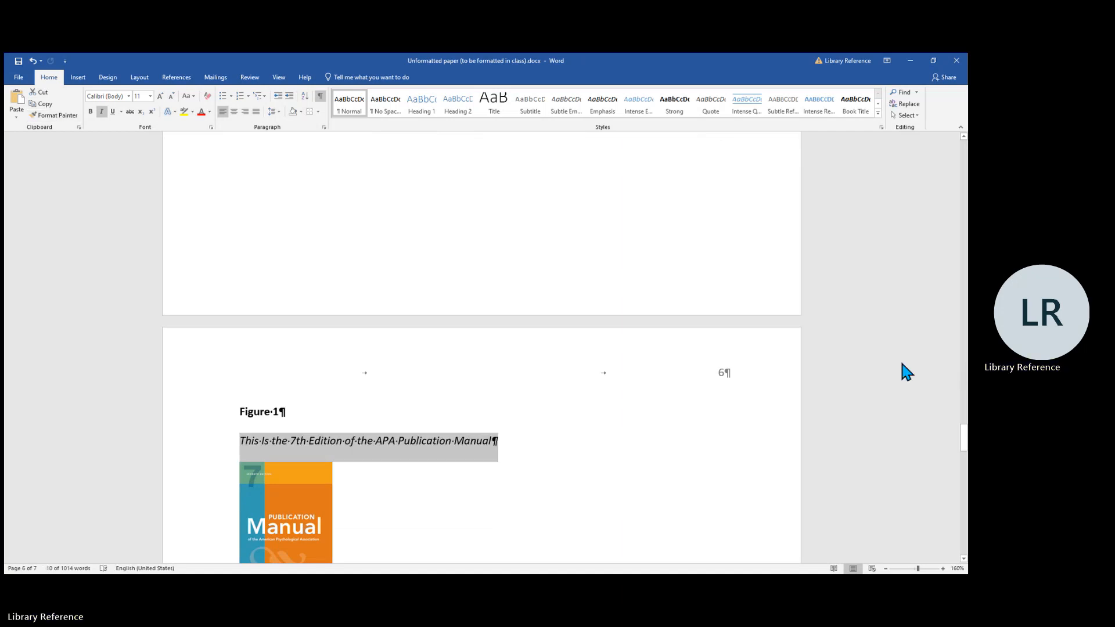
pyautogui.scroll(10, 598, 336)
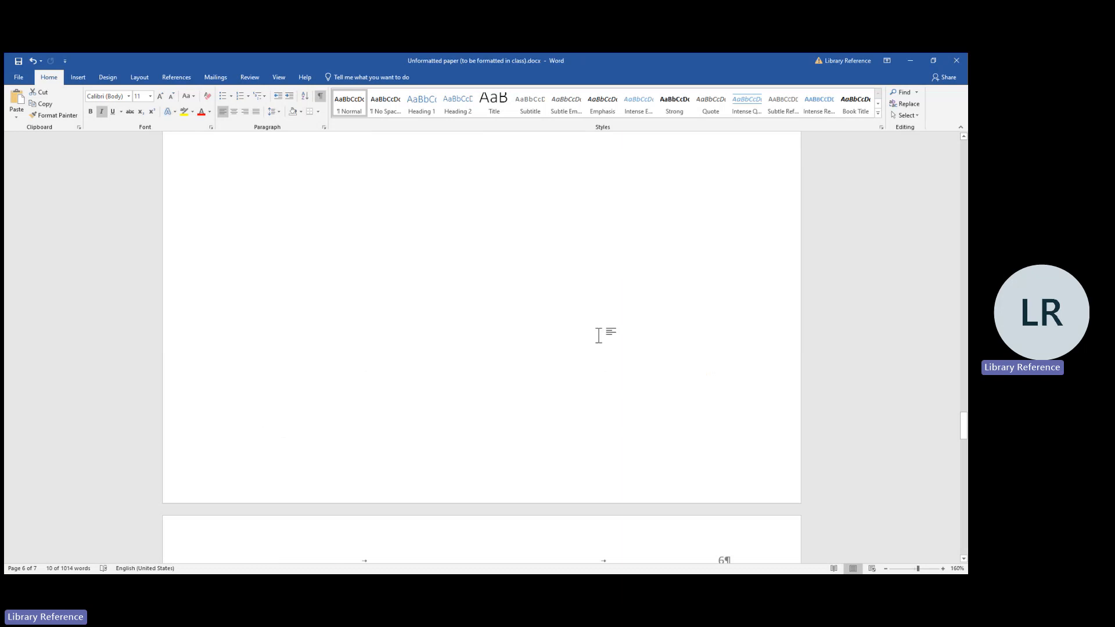
# Italicize the word "Note" in the note below the table on page 5
pyautogui.scroll(2, 598, 336)
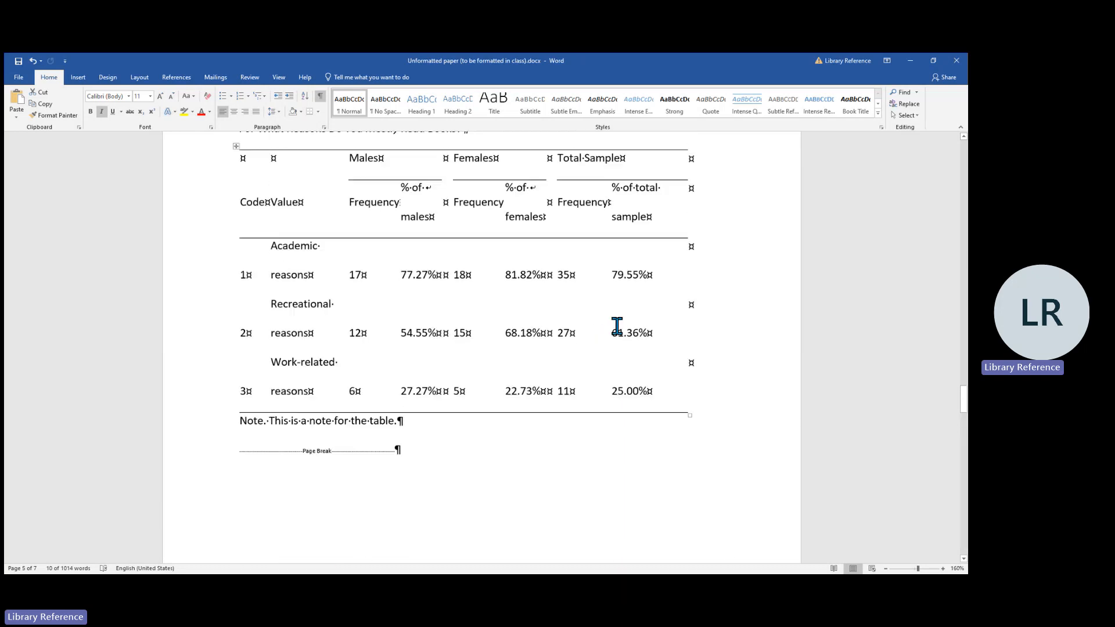
pyautogui.scroll(3, 627, 319)
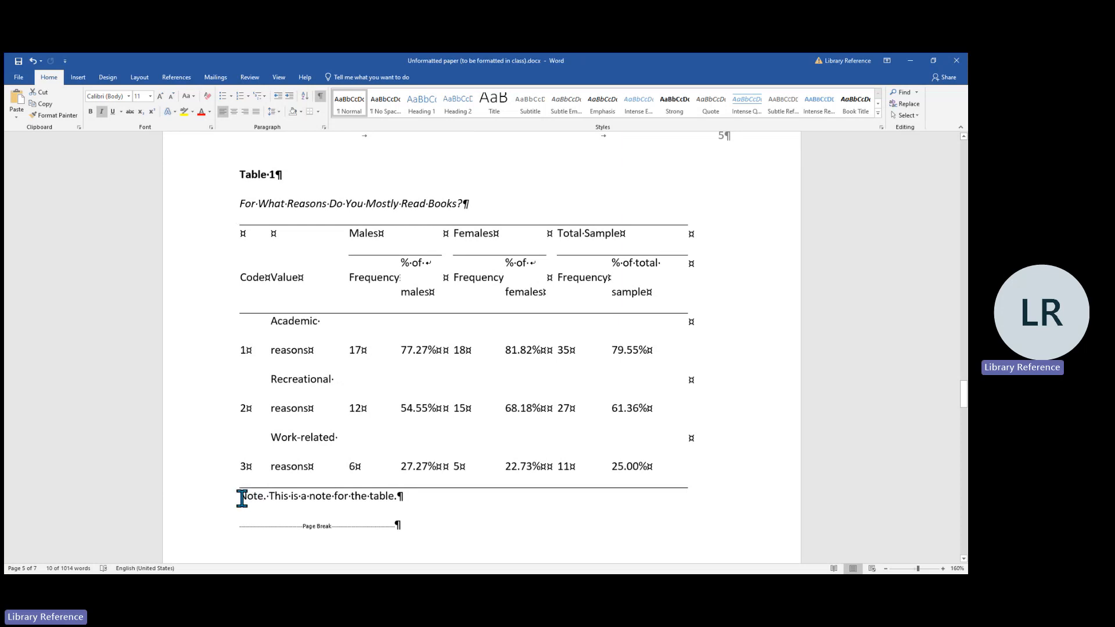
pyautogui.moveTo(242, 499); pyautogui.dragTo(263, 498)
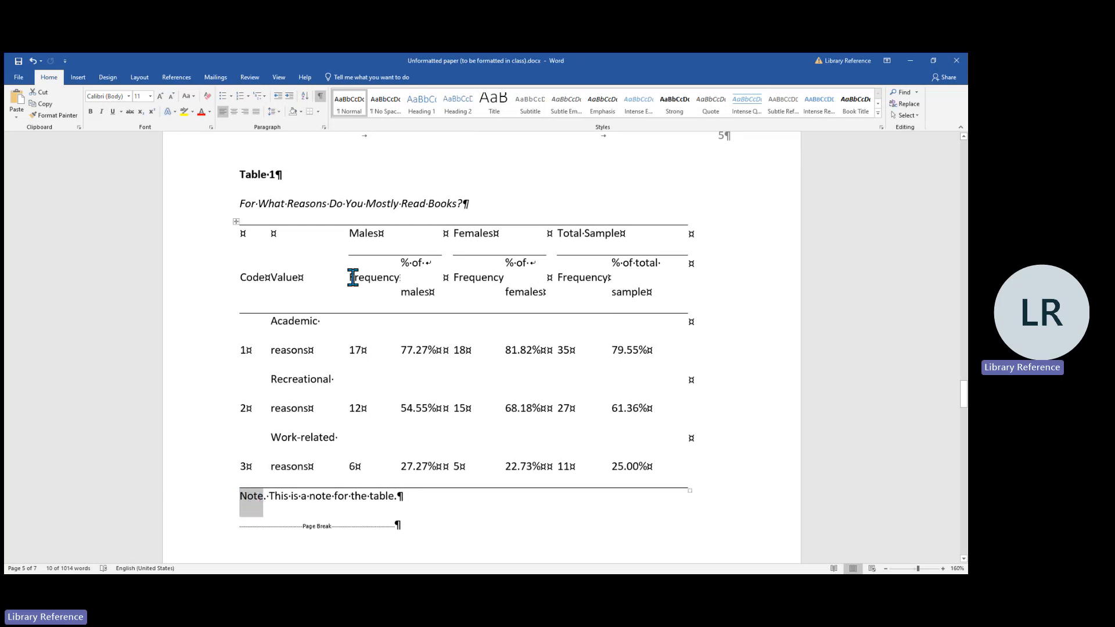
pyautogui.click(102, 112)
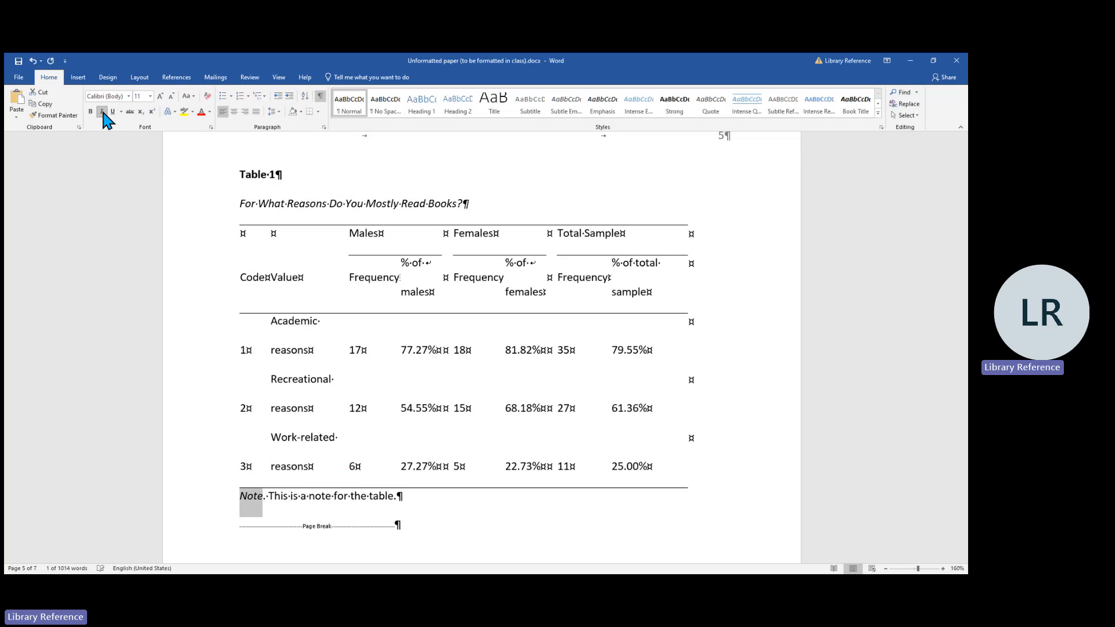
# Copy the italic formatting of the table's "Note" to the word "Note" below the figure on page 6 with Format Painter
pyautogui.click(58, 115)
pyautogui.scroll(-10, 551, 360)
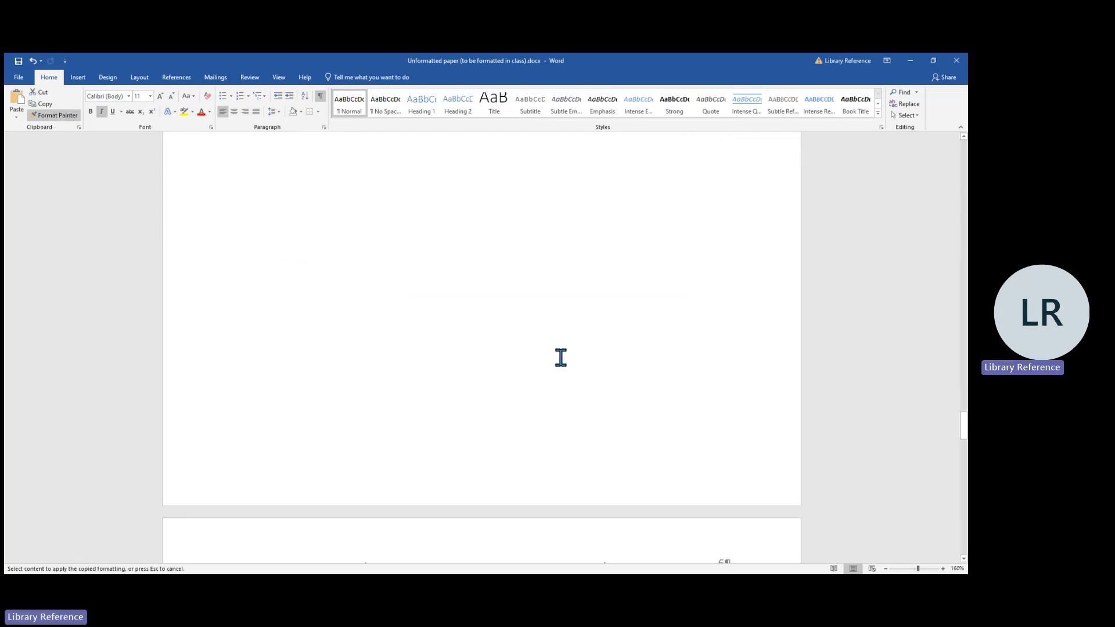
pyautogui.scroll(-10, 558, 356)
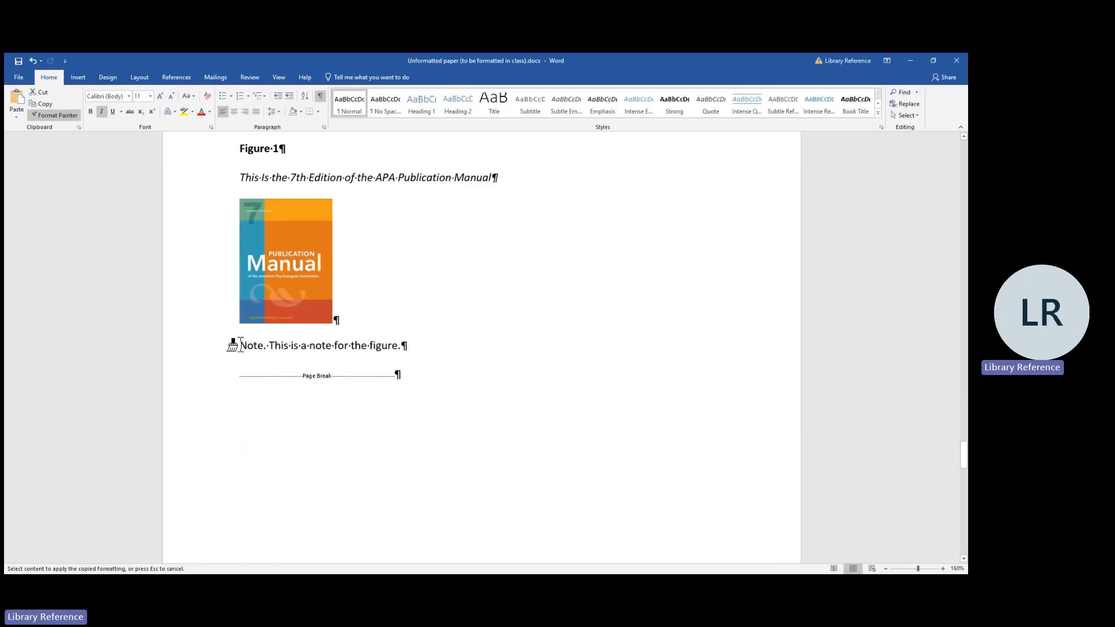
pyautogui.moveTo(243, 345); pyautogui.dragTo(263, 345)
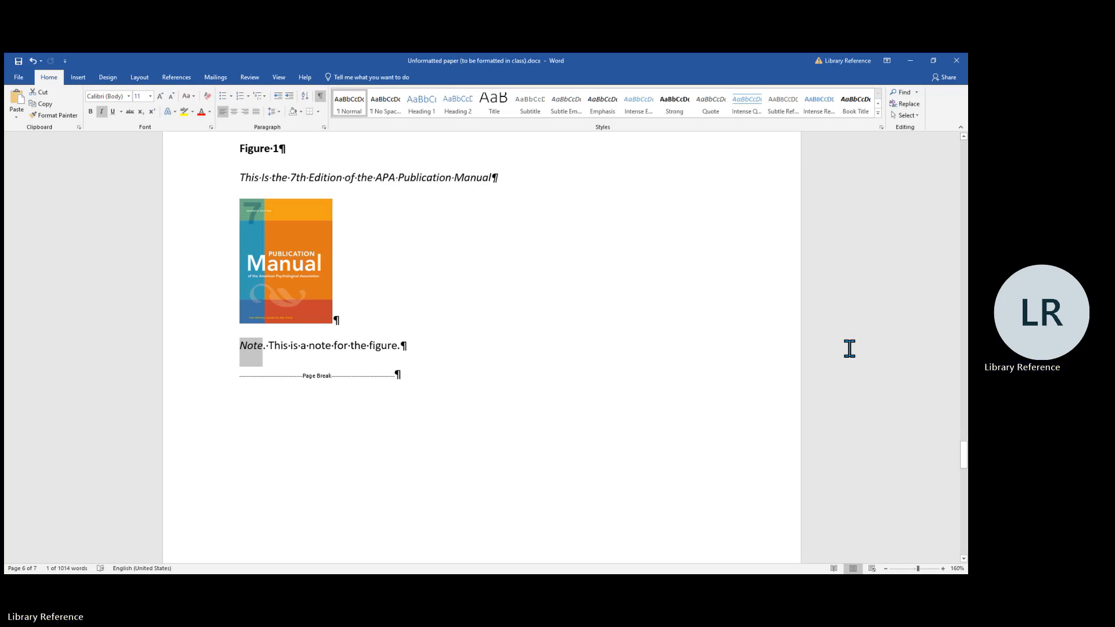
# Review the formatted figure and table pages and examine the appendix title on page 7
pyautogui.scroll(3, 850, 349)
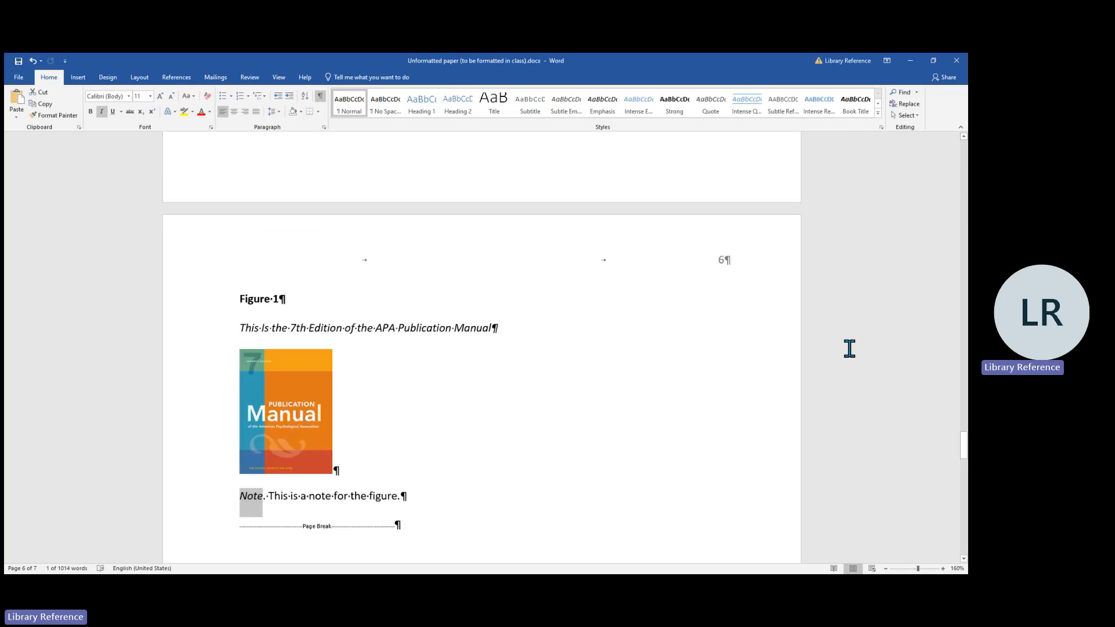
pyautogui.scroll(2, 850, 348)
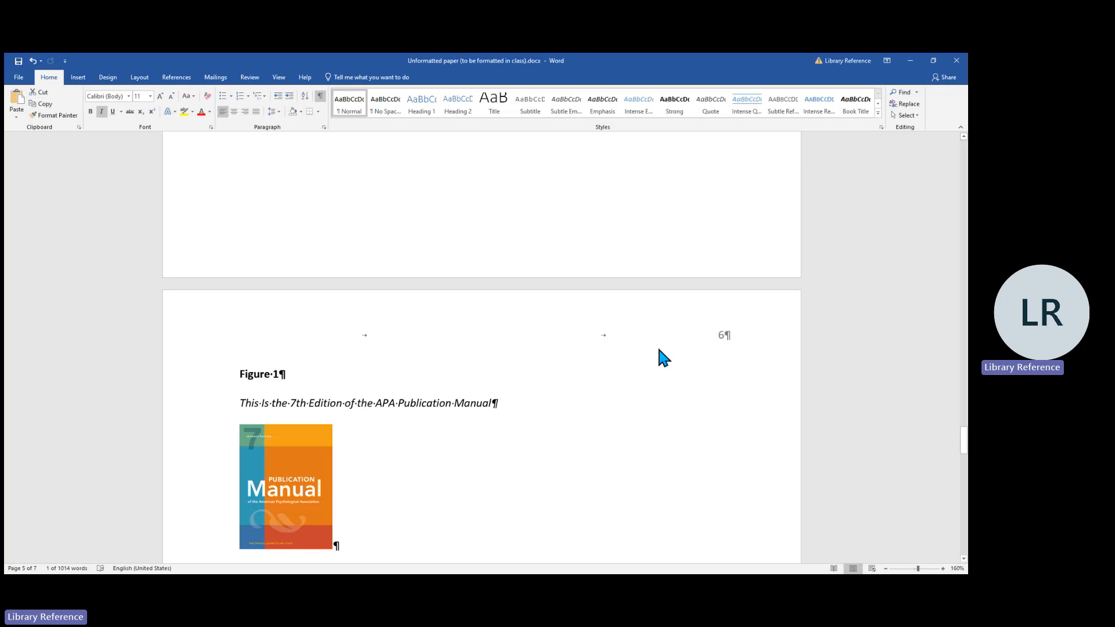
pyautogui.scroll(10, 673, 321)
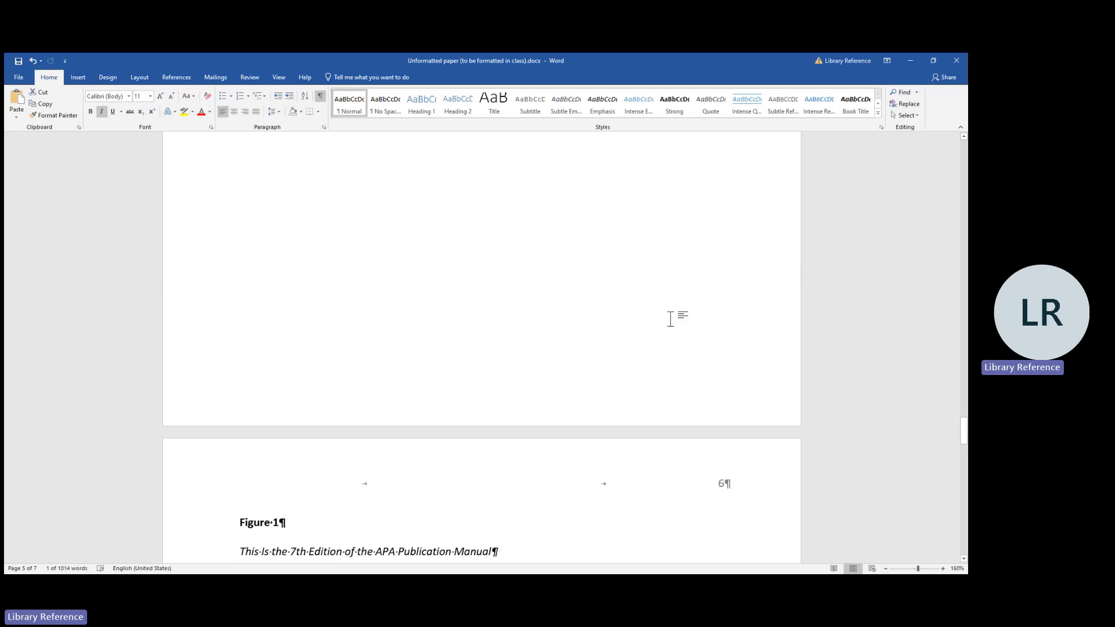
pyautogui.scroll(3, 673, 320)
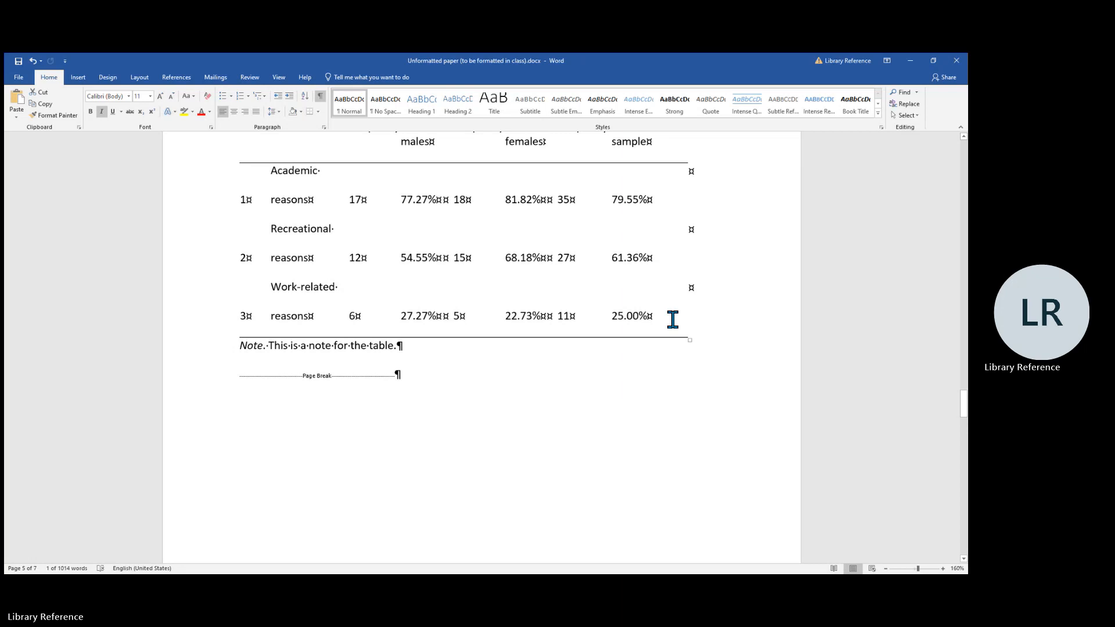
pyautogui.scroll(3, 672, 319)
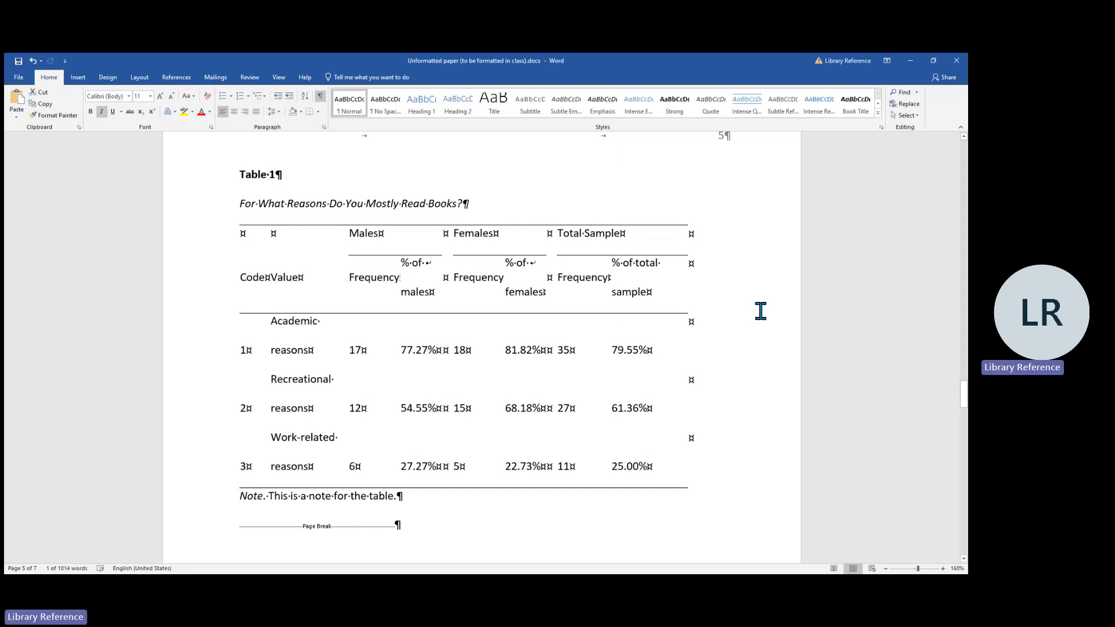
pyautogui.moveTo(967, 403); pyautogui.dragTo(967, 518)
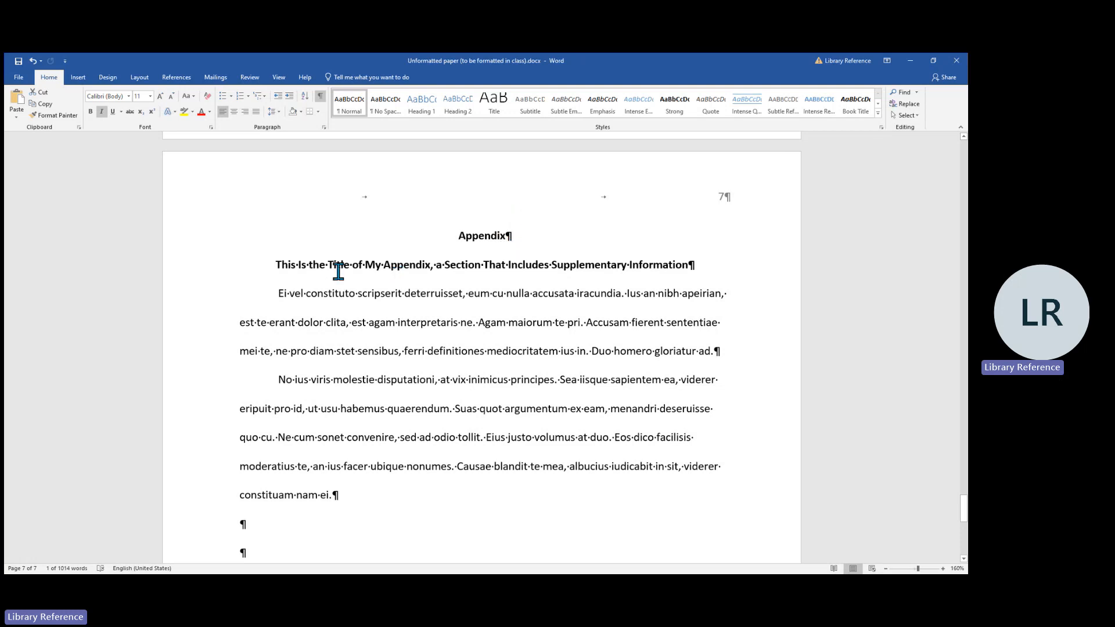
pyautogui.moveTo(275, 264); pyautogui.dragTo(692, 266)
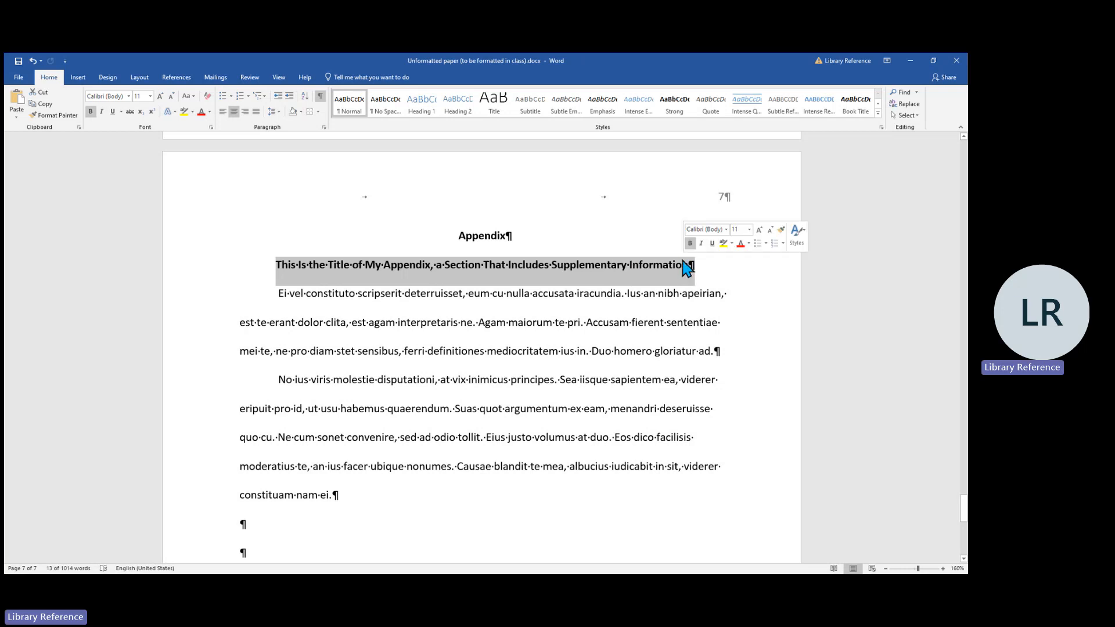
# Try labelling the "Appendix" heading on page 7 with the letter A, and remove the addition again
pyautogui.click(509, 235)
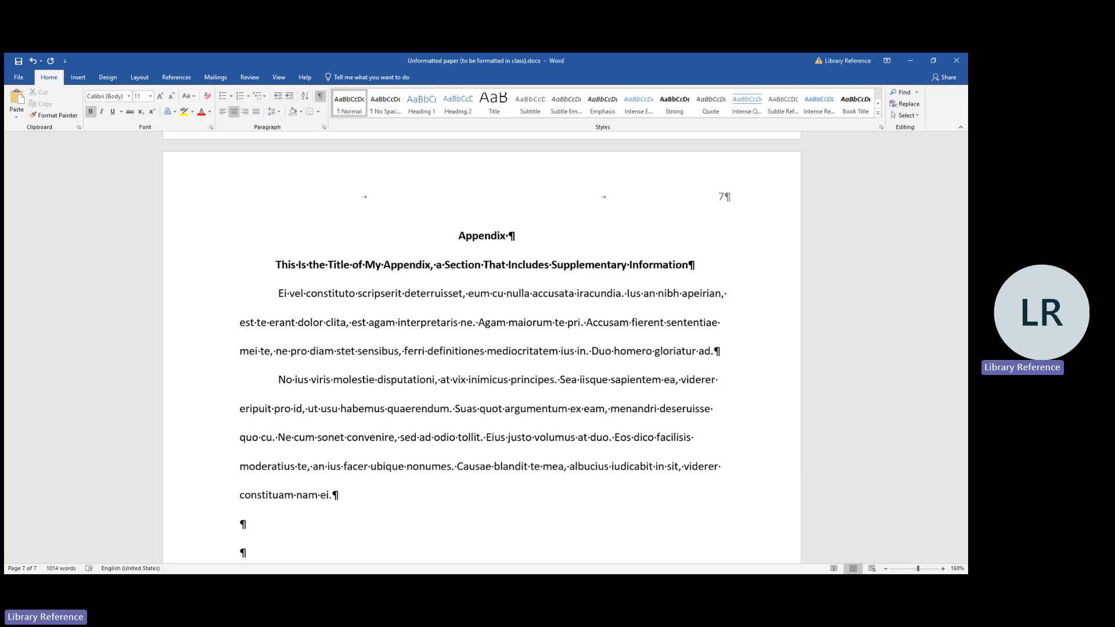
pyautogui.write('A')
pyautogui.press('BackSpace')
pyautogui.press('BackSpace')
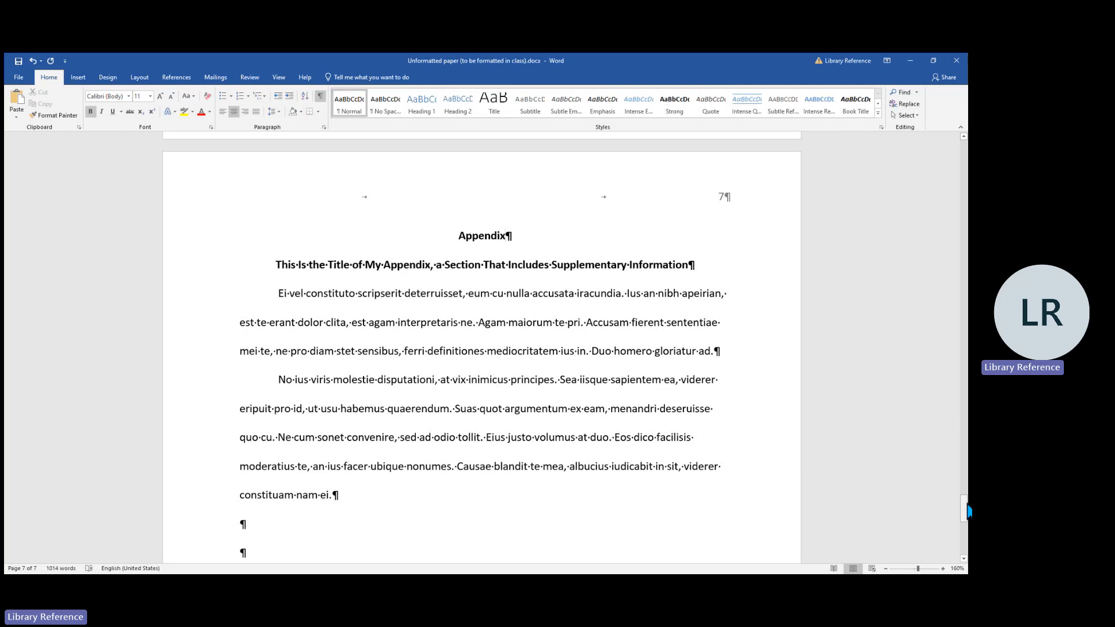
pyautogui.moveTo(965, 517); pyautogui.dragTo(966, 152)
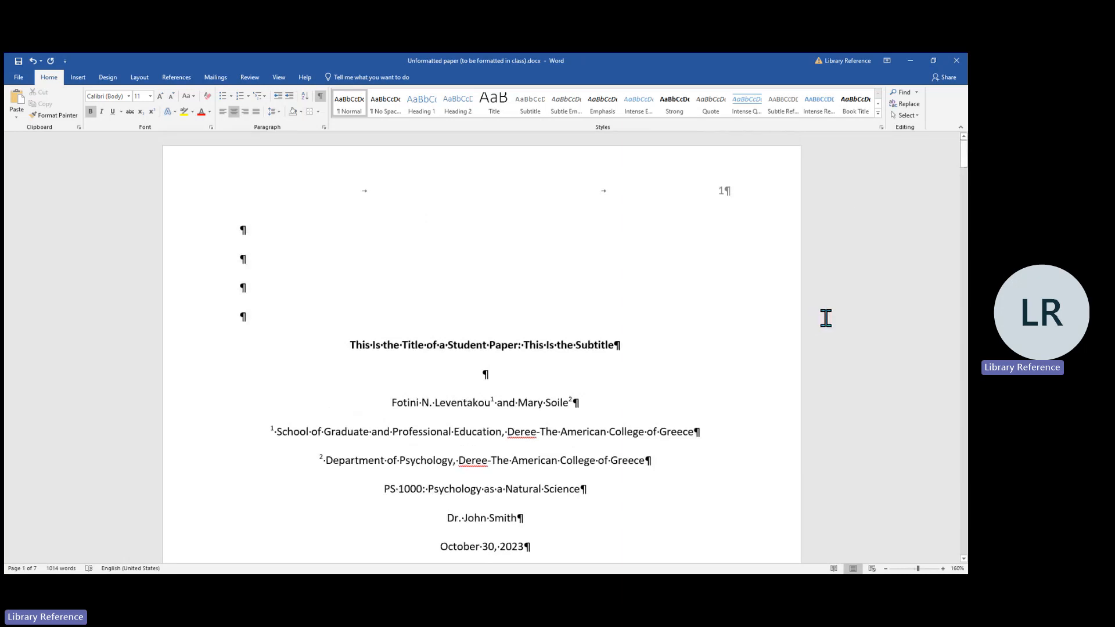
pyautogui.scroll(-2, 826, 317)
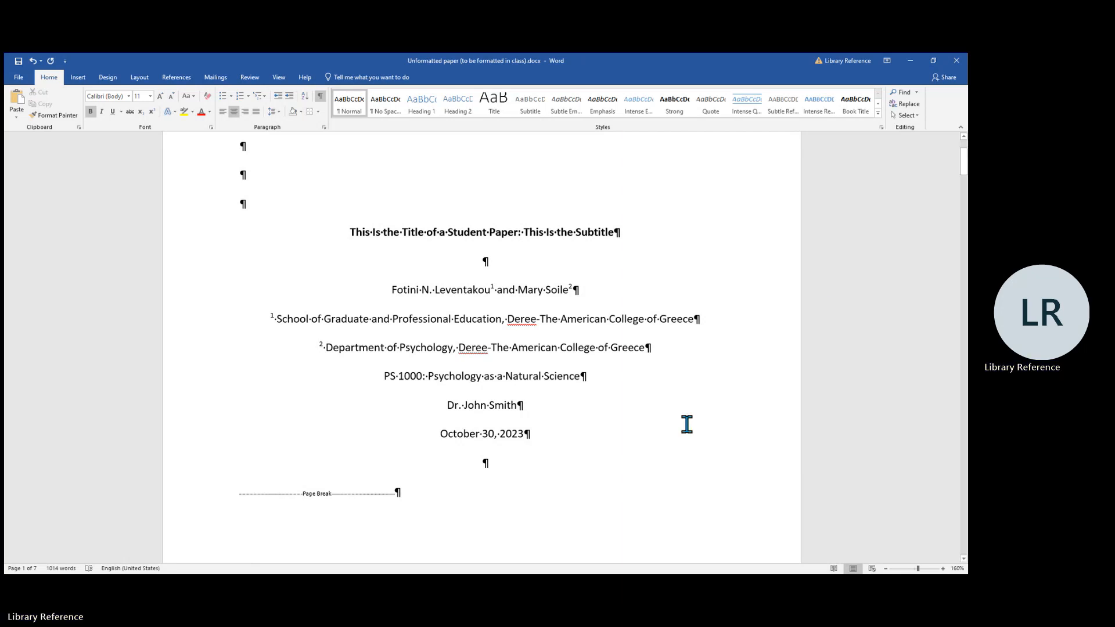
pyautogui.click(347, 582)
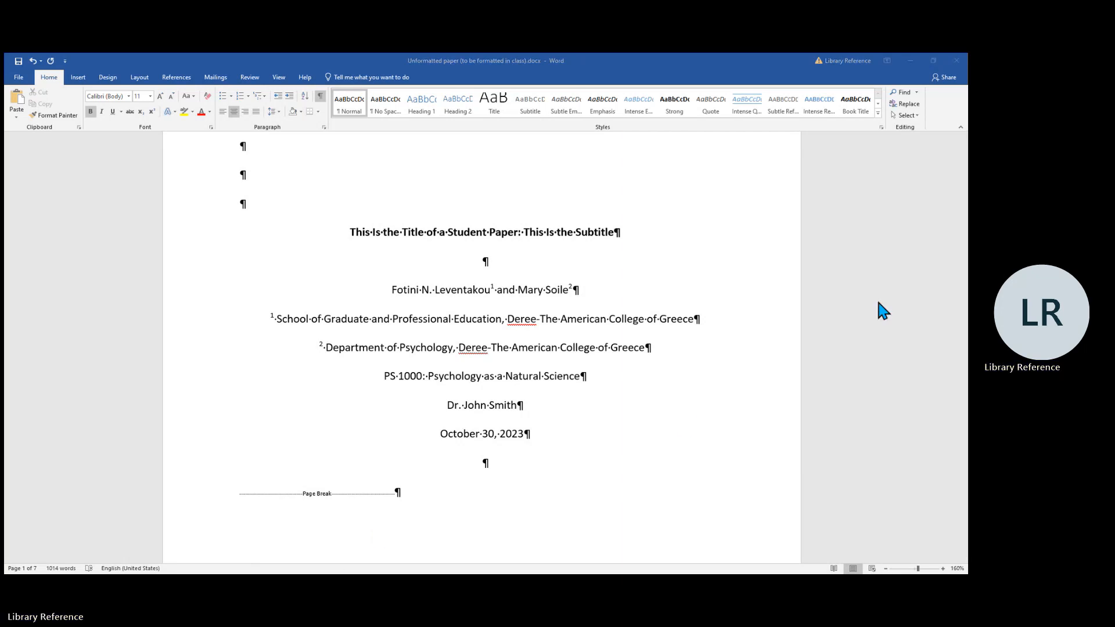
pyautogui.click(937, 94)
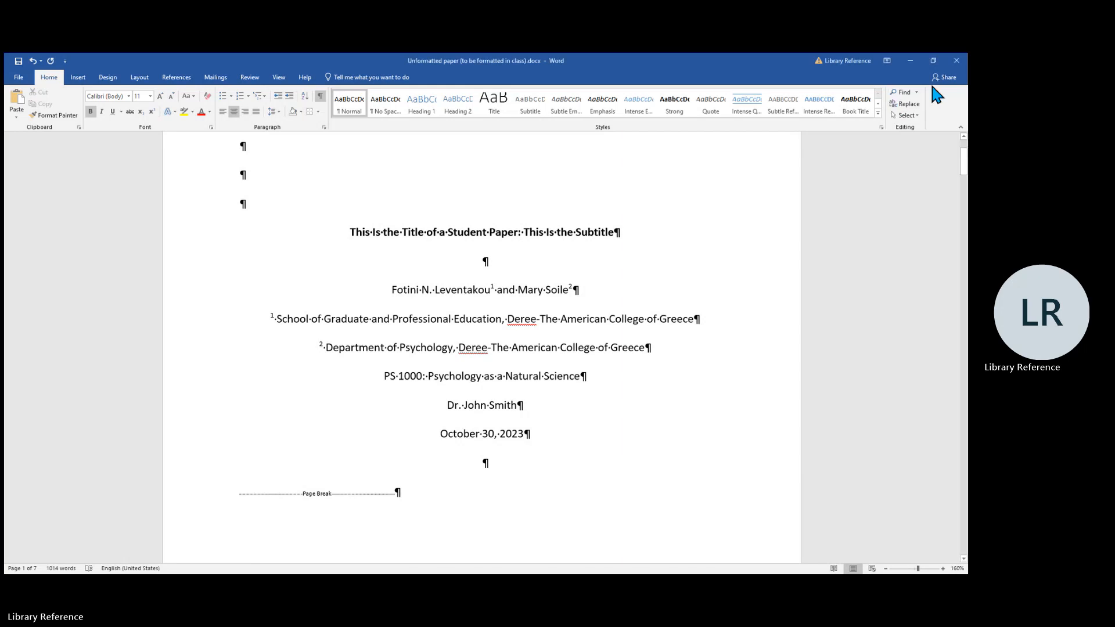